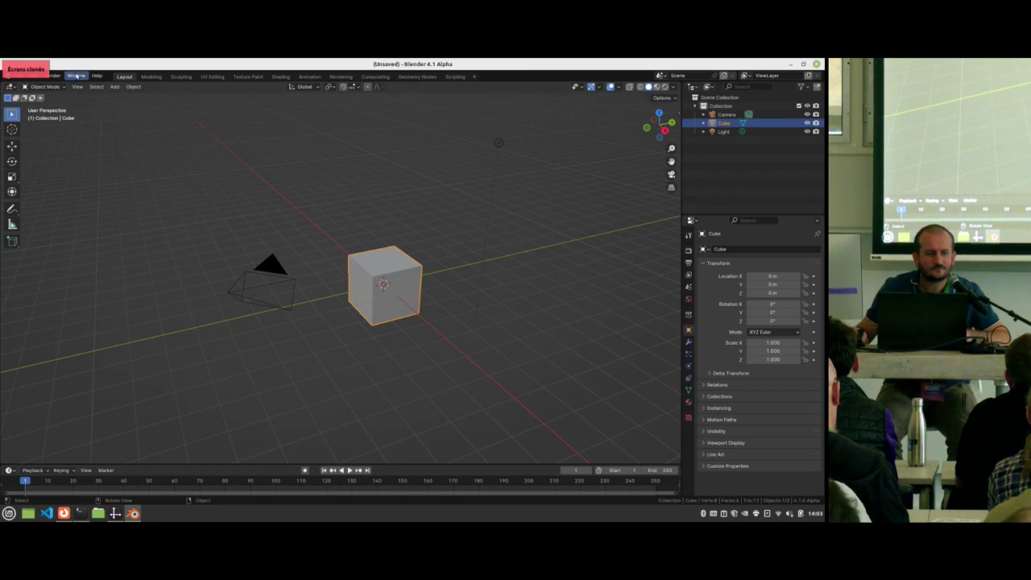
# Step: Close the display settings window and open initial_file.blend from the bcon23 folder
pyautogui.rightClick(115, 513)
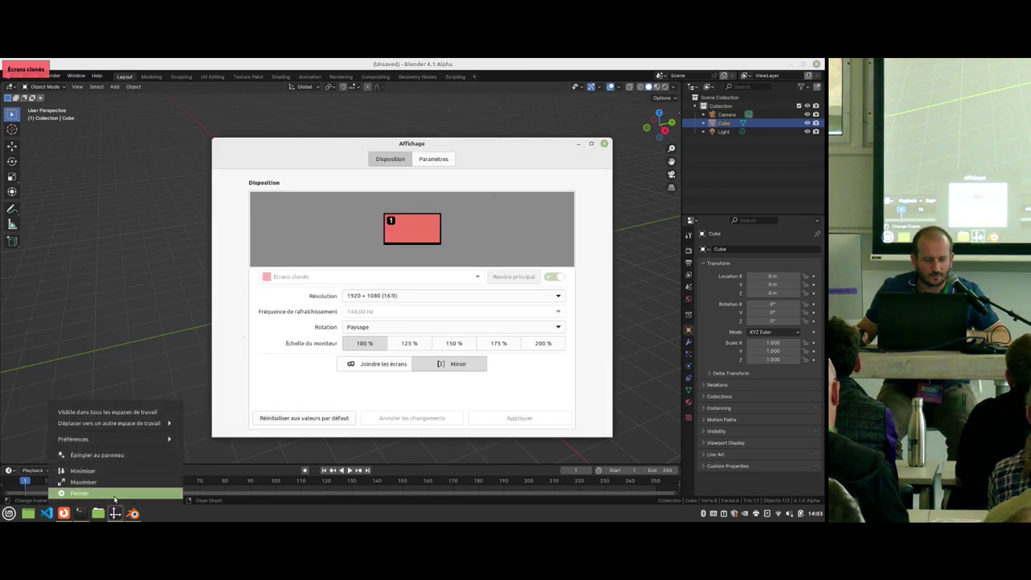
pyautogui.click(115, 489)
pyautogui.click(17, 76)
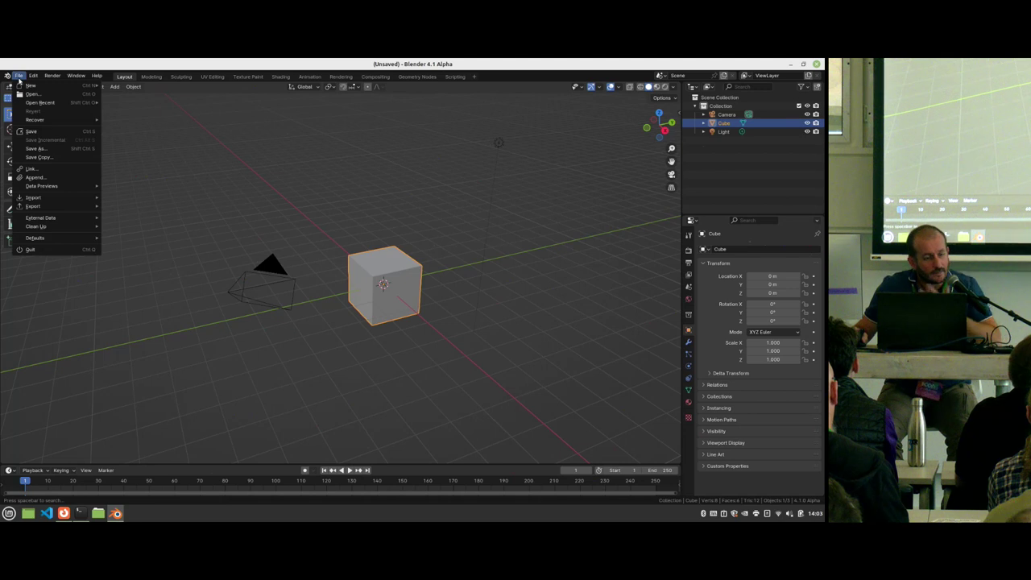
pyautogui.moveTo(54, 103)
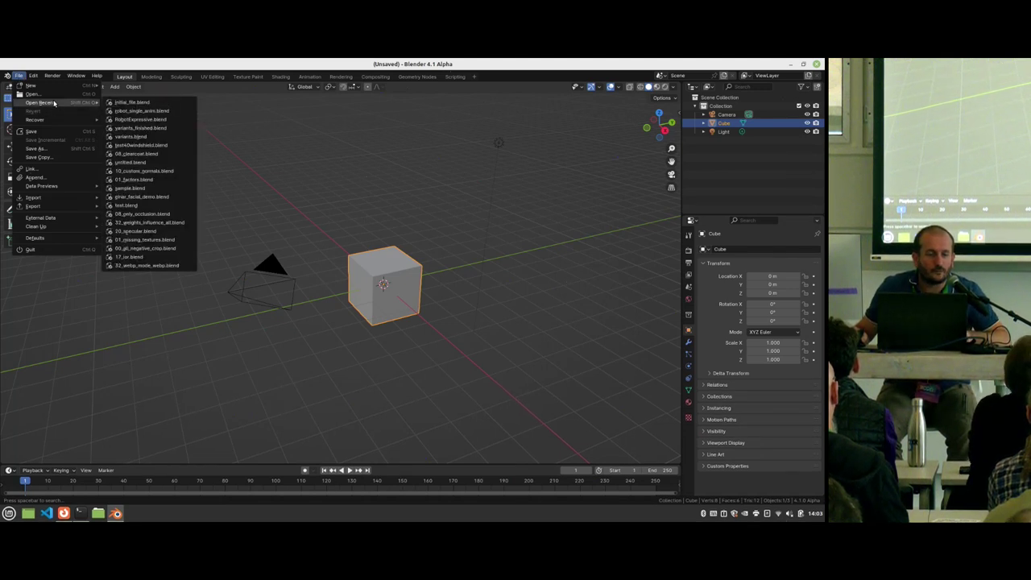
pyautogui.click(32, 94)
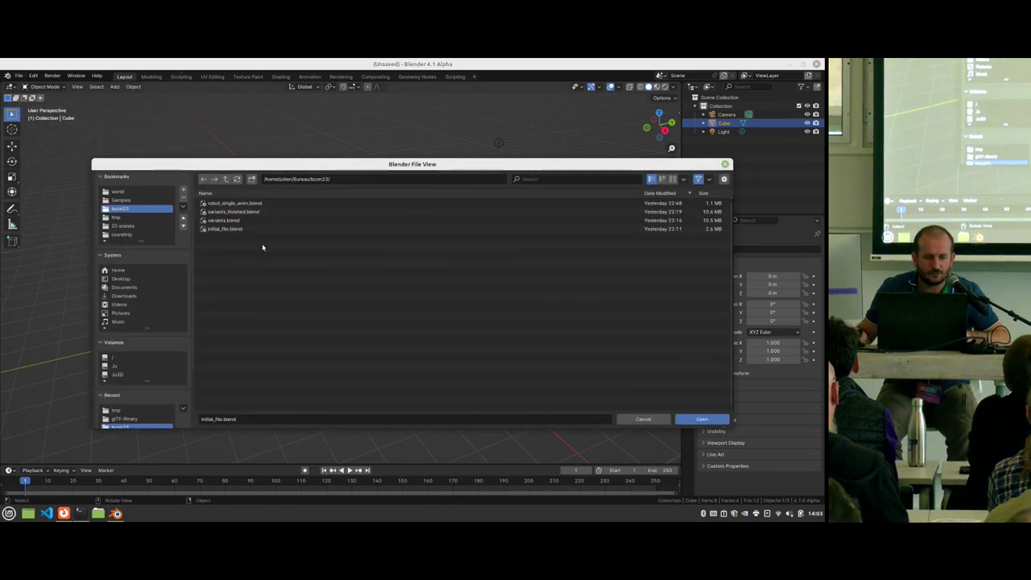
pyautogui.doubleClick(246, 229)
# Step: Add a basis shape key and two further shape keys to the helmet mesh
pyautogui.moveTo(405, 299); pyautogui.dragTo(380, 284, button='middle')
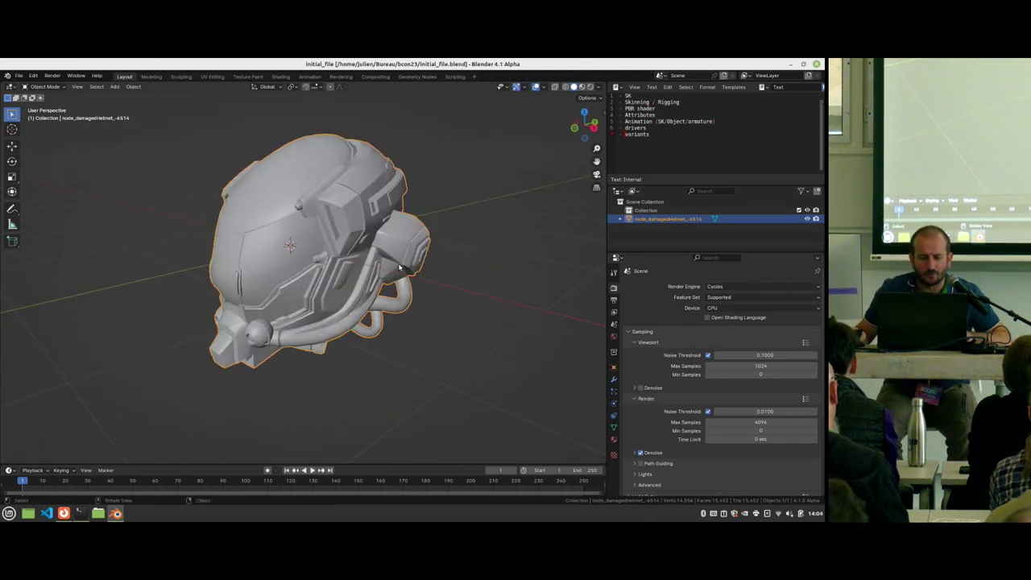
pyautogui.moveTo(398, 267); pyautogui.dragTo(292, 275, button='middle')
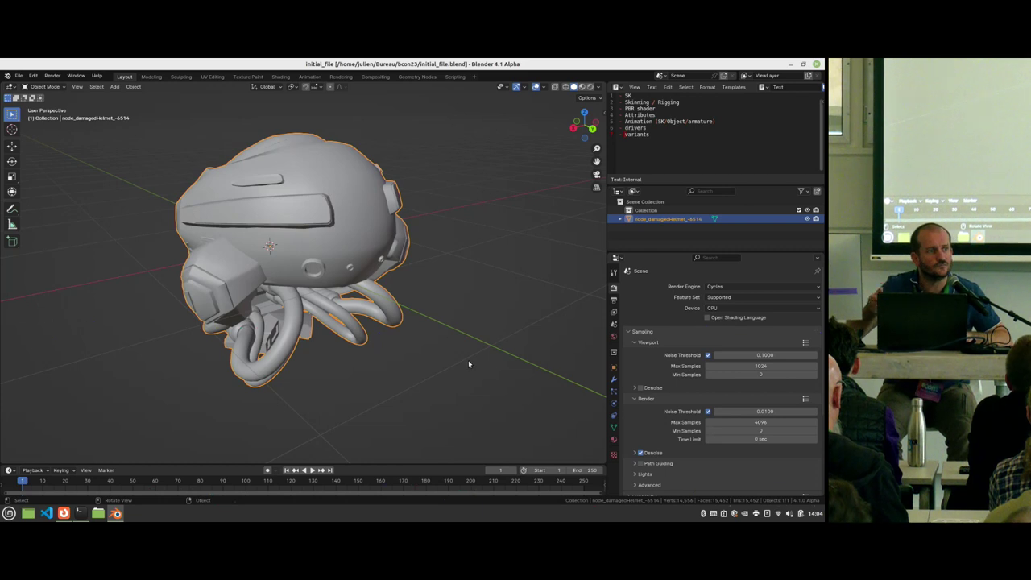
pyautogui.click(613, 427)
pyautogui.click(811, 367)
pyautogui.click(812, 367)
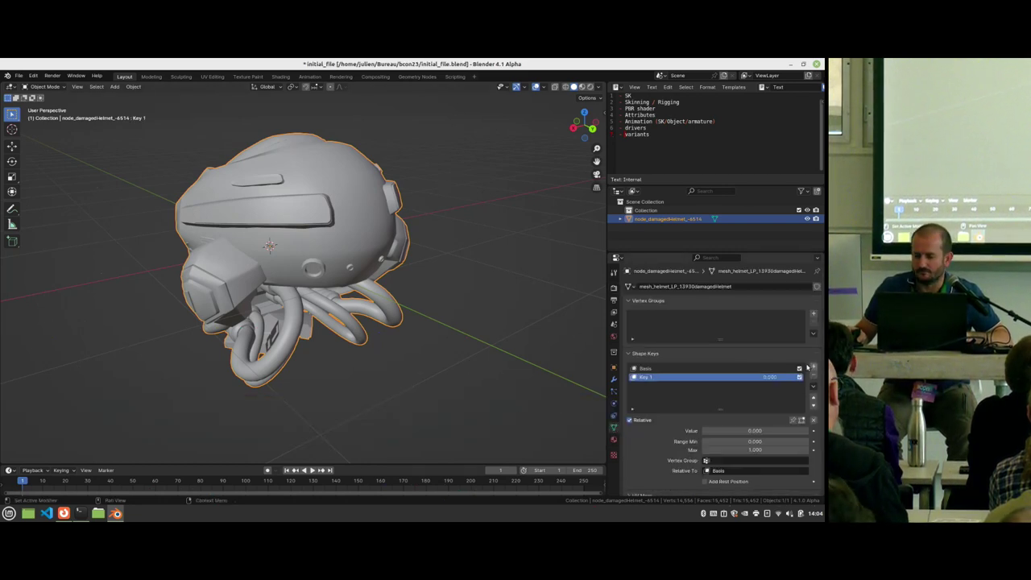
pyautogui.click(812, 368)
# Step: In the Key 1 shape, pull the bend of the outer hose outward with proportional editing and a small influence radius
pyautogui.scroll(5, 476, 333)
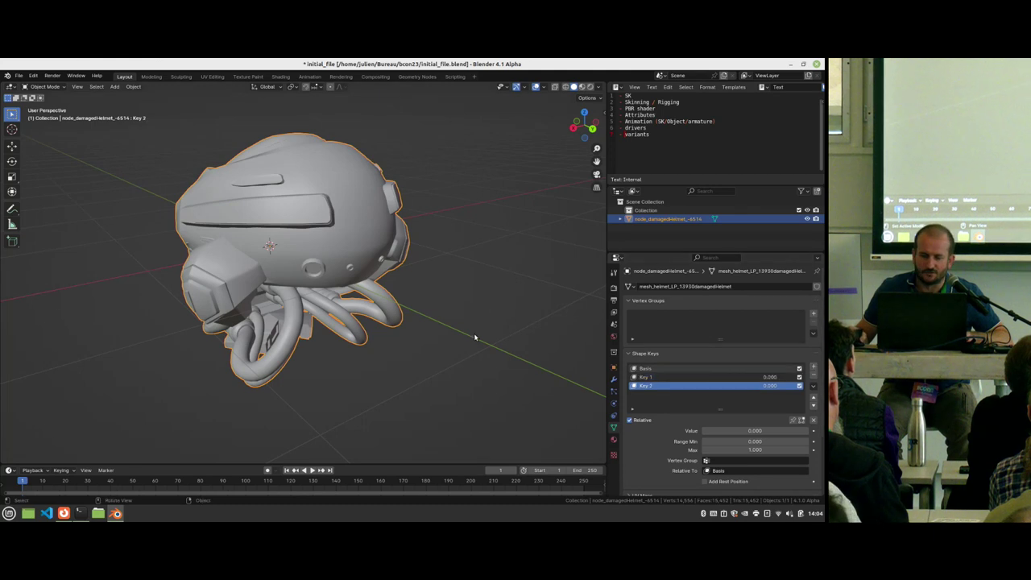
pyautogui.moveTo(460, 341); pyautogui.dragTo(372, 357, button='middle')
pyautogui.click(702, 377)
pyautogui.press('Tab')
pyautogui.click(389, 311)
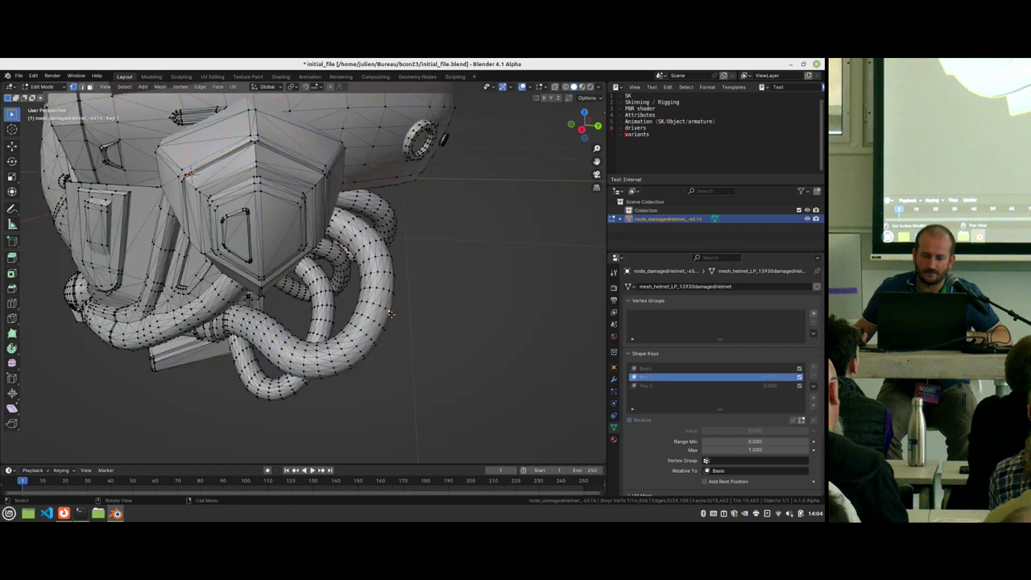
pyautogui.press('g')
pyautogui.scroll(-4, 427, 338)
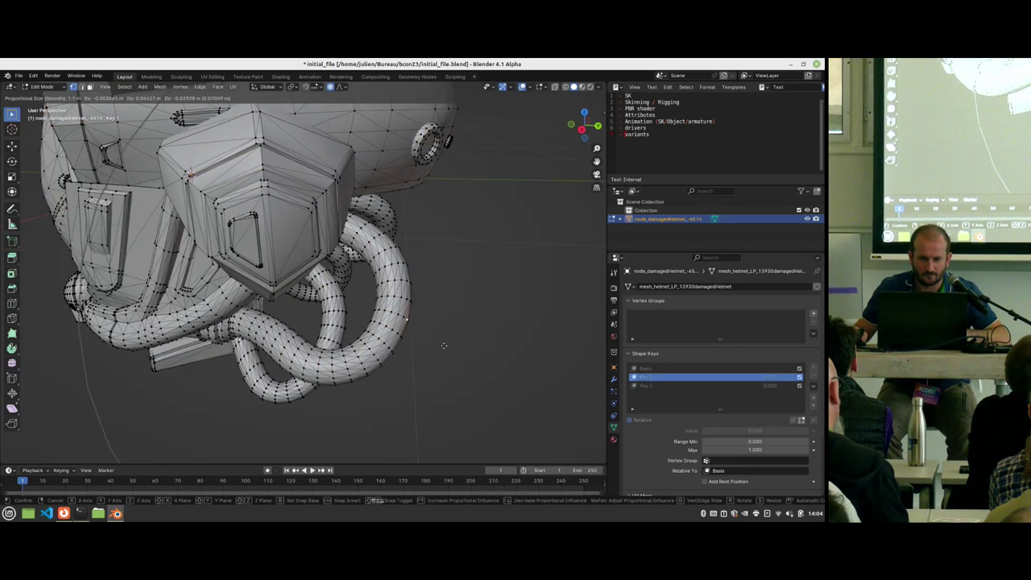
pyautogui.scroll(2, 483, 363)
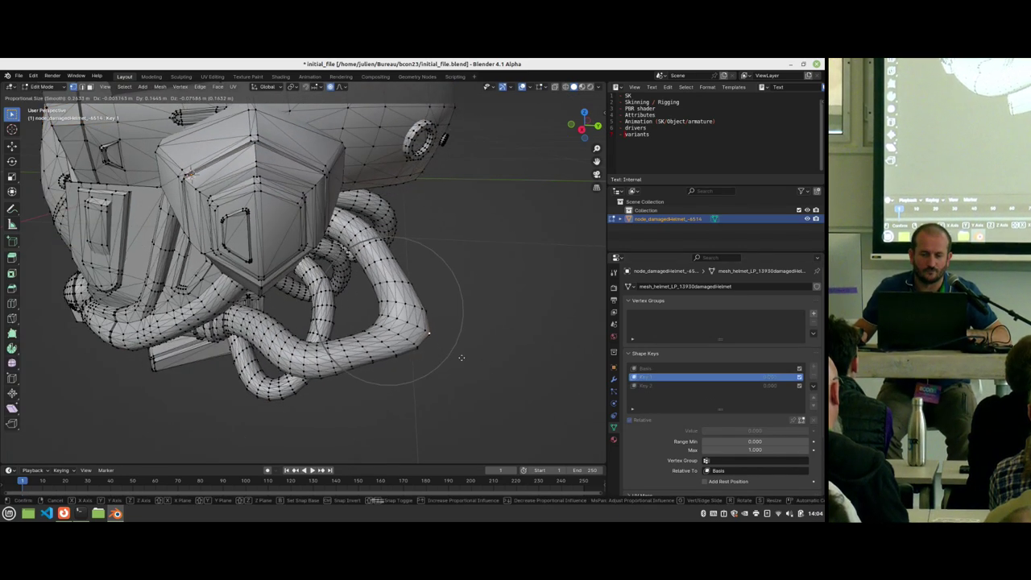
pyautogui.click(422, 351)
# Step: In the Key 2 shape, move the end vertices of the helmet's chin piece outward to lengthen it
pyautogui.moveTo(423, 350); pyautogui.dragTo(511, 175, button='middle')
pyautogui.scroll(-4, 447, 227)
pyautogui.click(668, 384)
pyautogui.press('Tab')
pyautogui.press('Tab')
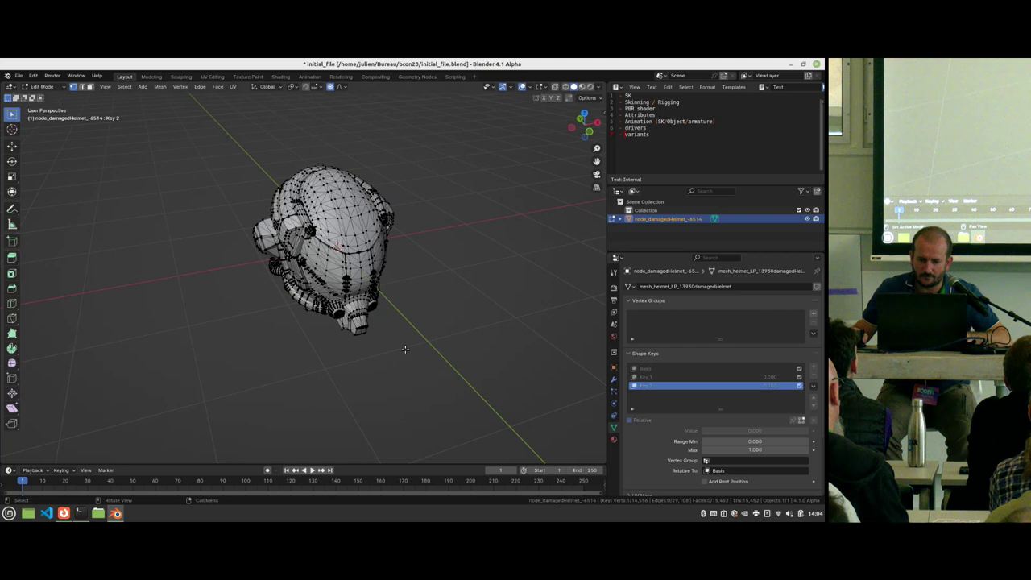
pyautogui.scroll(3, 405, 348)
pyautogui.scroll(3, 405, 348)
pyautogui.moveTo(405, 349); pyautogui.dragTo(557, 101, button='middle')
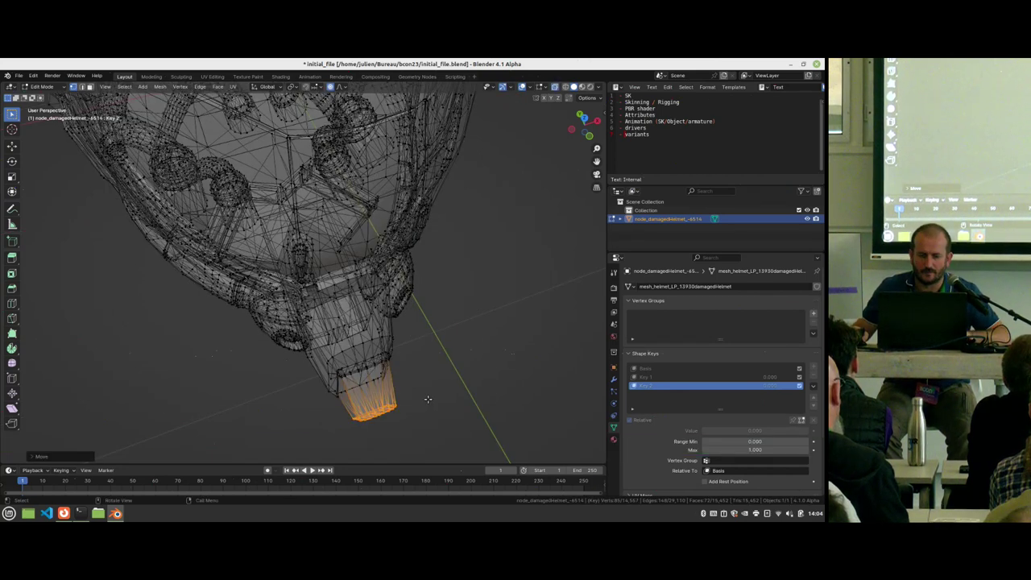
pyautogui.press('Tab')
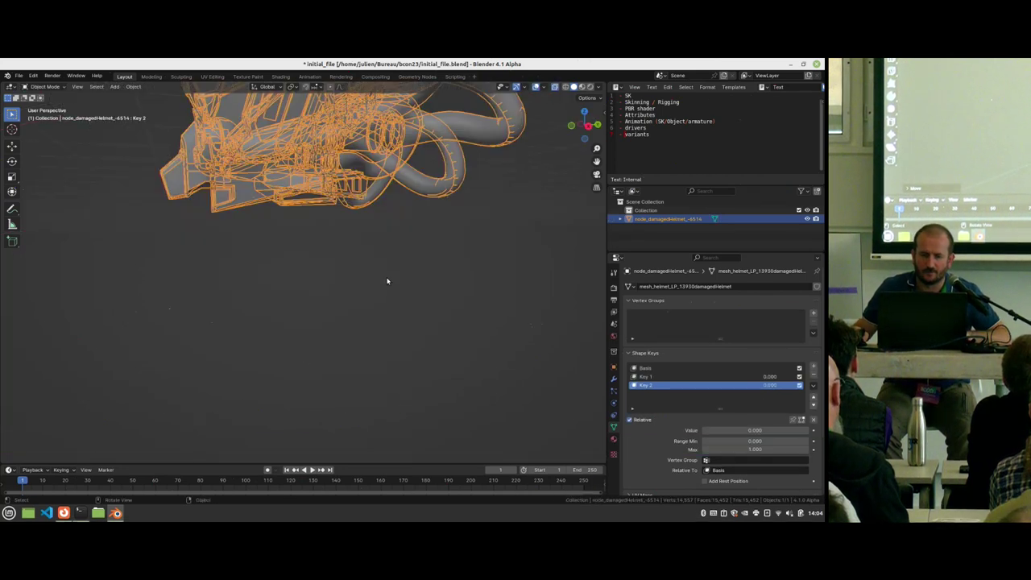
# Step: Try to turn off the viewport's X-ray display of the helmet
pyautogui.moveTo(387, 281); pyautogui.dragTo(379, 338, button='middle')
pyautogui.scroll(-4, 380, 338)
pyautogui.press('z')
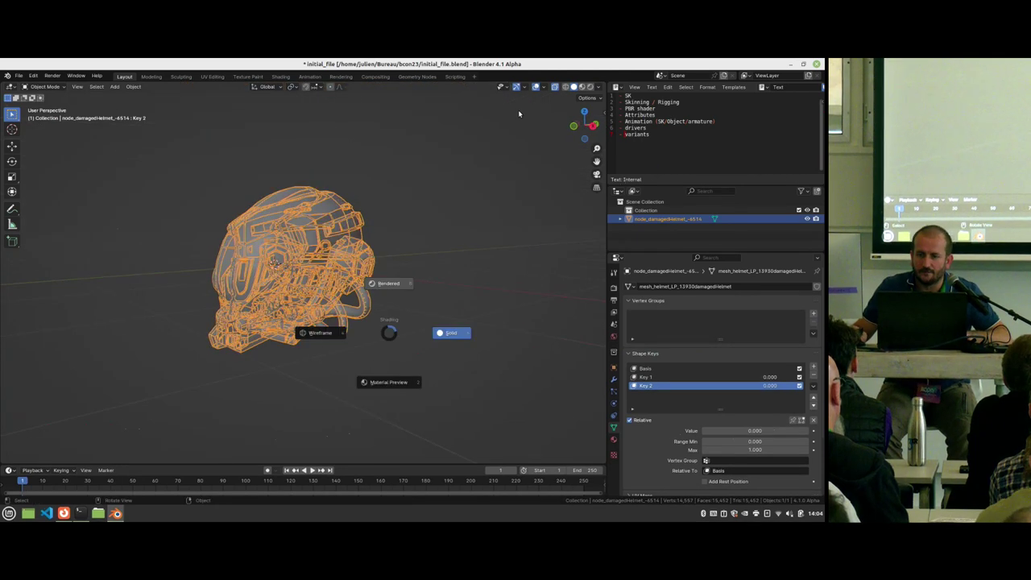
pyautogui.click(556, 87)
pyautogui.click(555, 87)
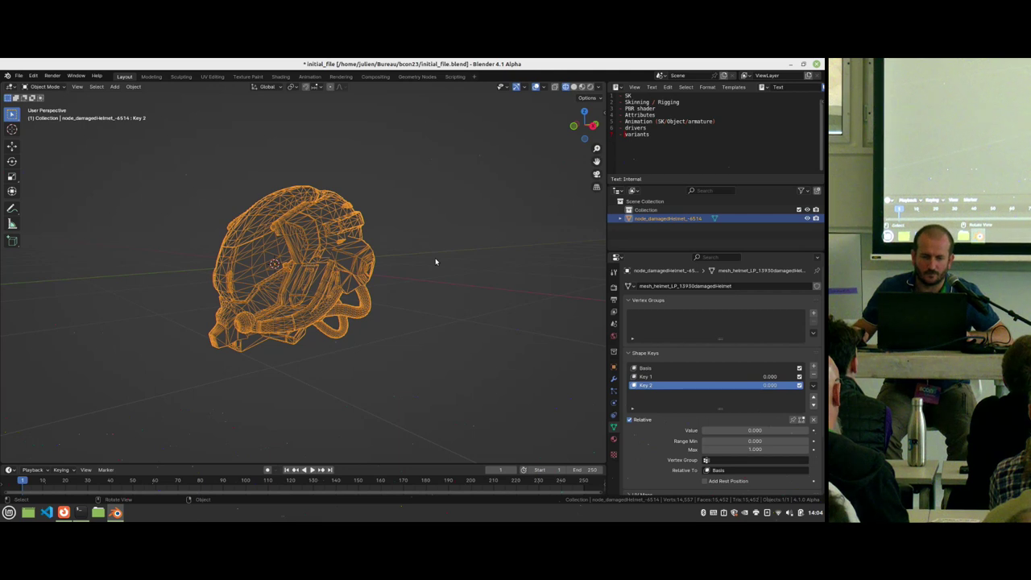
pyautogui.hotkey('shift', 'z')
pyautogui.scroll(4, 483, 210)
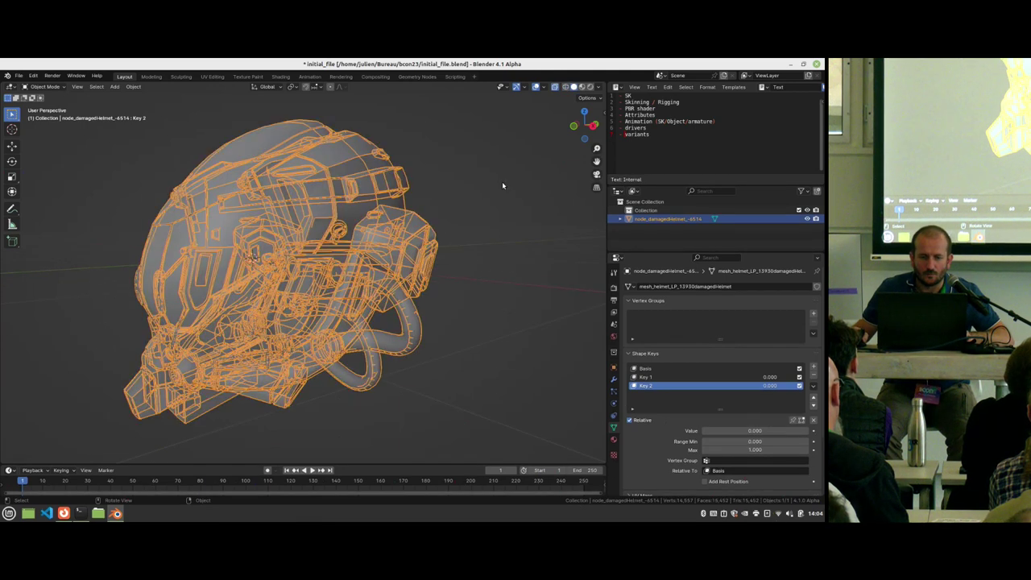
# Step: Set the shape key values to 0.7 for Key 1 and 0.4 for Key 2
pyautogui.moveTo(502, 186); pyautogui.dragTo(515, 322, button='middle')
pyautogui.click(678, 377)
pyautogui.click(669, 385)
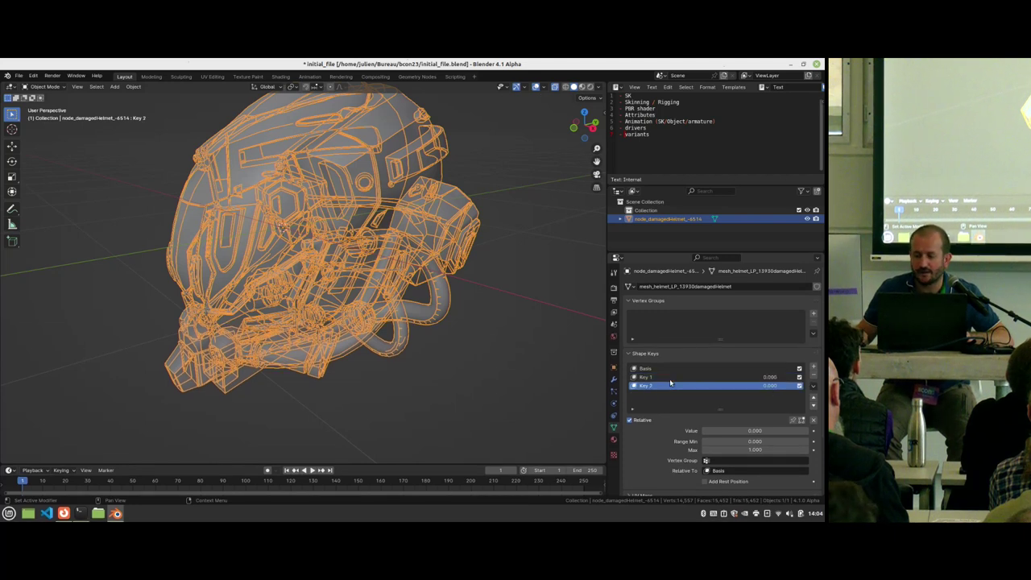
pyautogui.click(669, 378)
pyautogui.moveTo(706, 431); pyautogui.dragTo(716, 431)
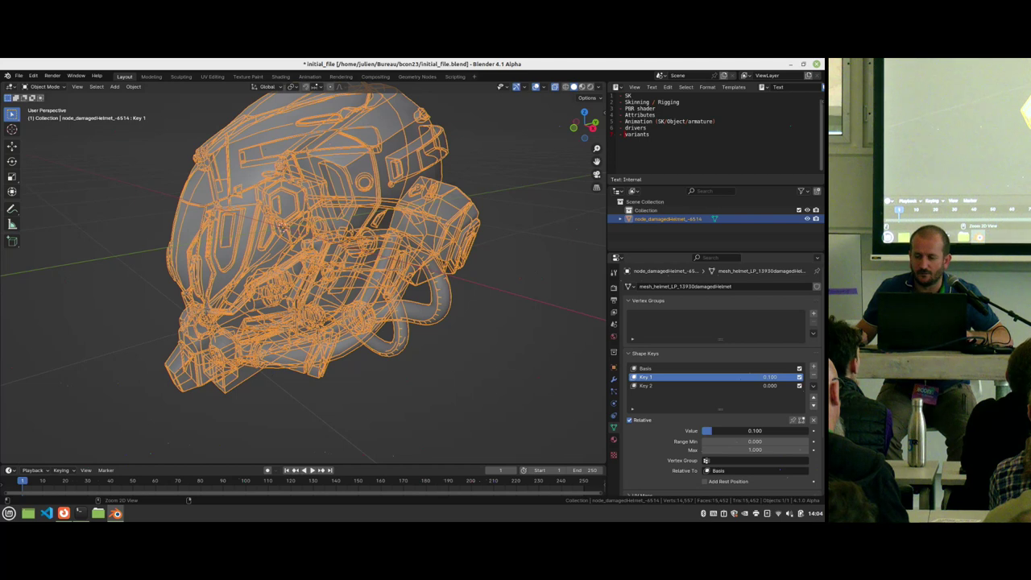
pyautogui.moveTo(710, 430); pyautogui.dragTo(776, 431)
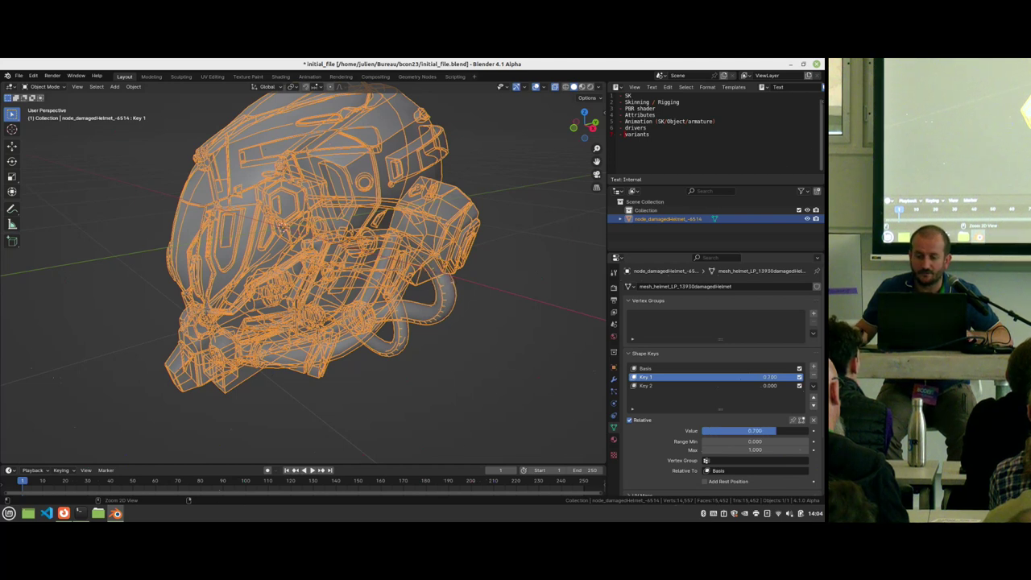
pyautogui.moveTo(510, 322); pyautogui.dragTo(651, 396, button='middle')
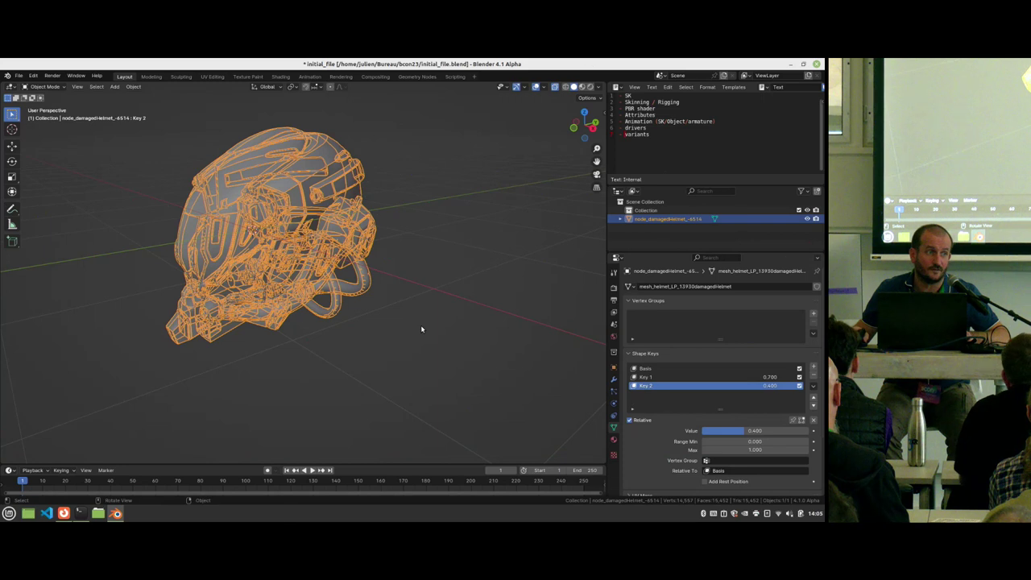
# Step: Export the scene as a glTF Binary file named initial_file.glb into the tmp folder
pyautogui.press('F4')
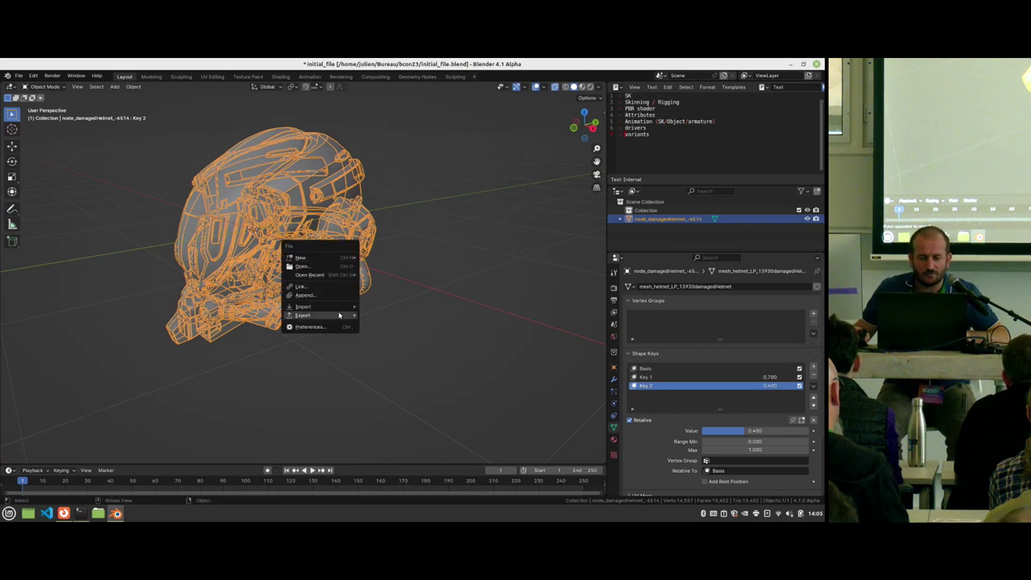
pyautogui.moveTo(339, 315)
pyautogui.click(421, 402)
pyautogui.click(139, 217)
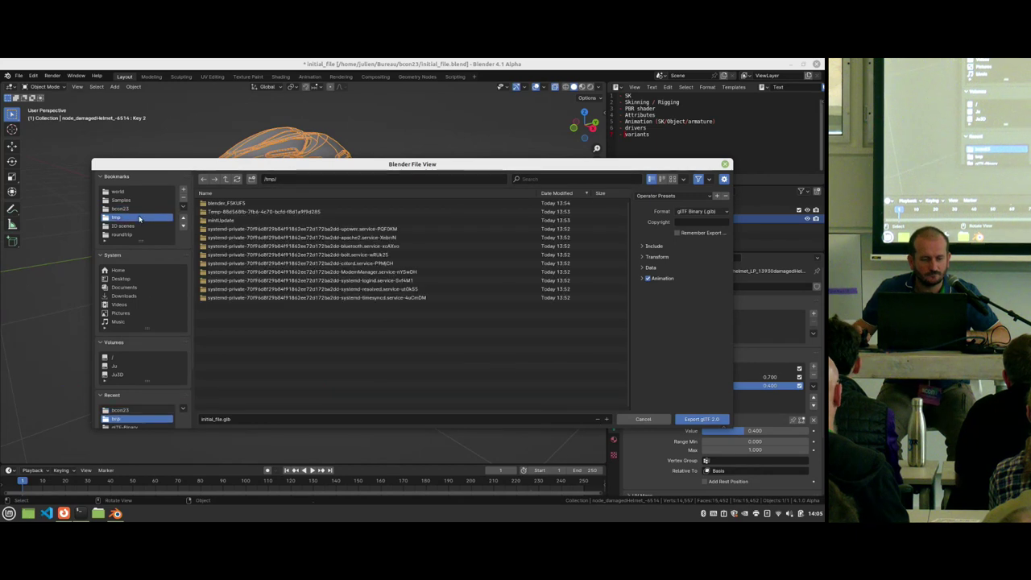
pyautogui.click(694, 420)
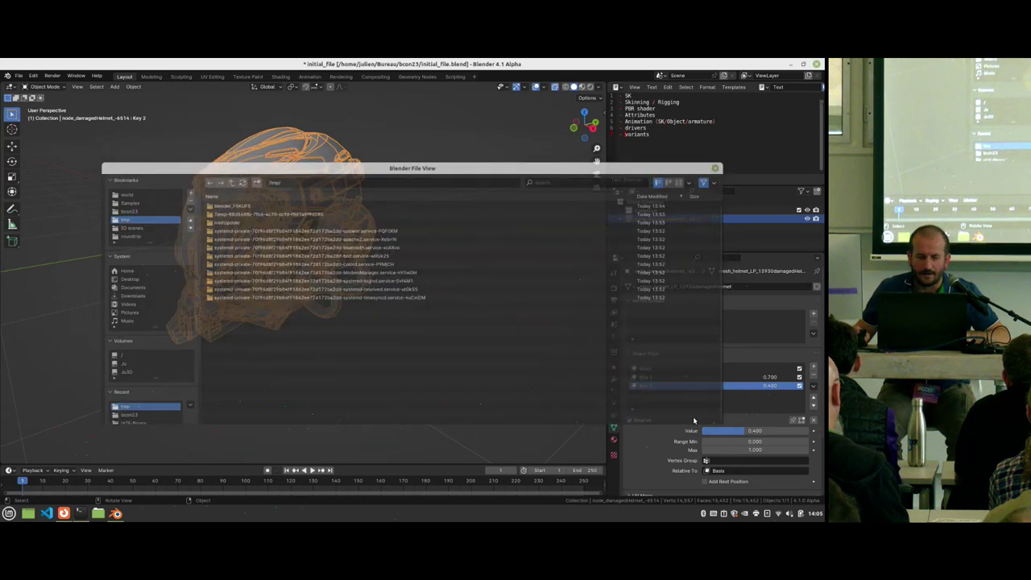
# Step: Switch to Firefox and open the glTF Viewer website in the empty tab
pyautogui.click(79, 494)
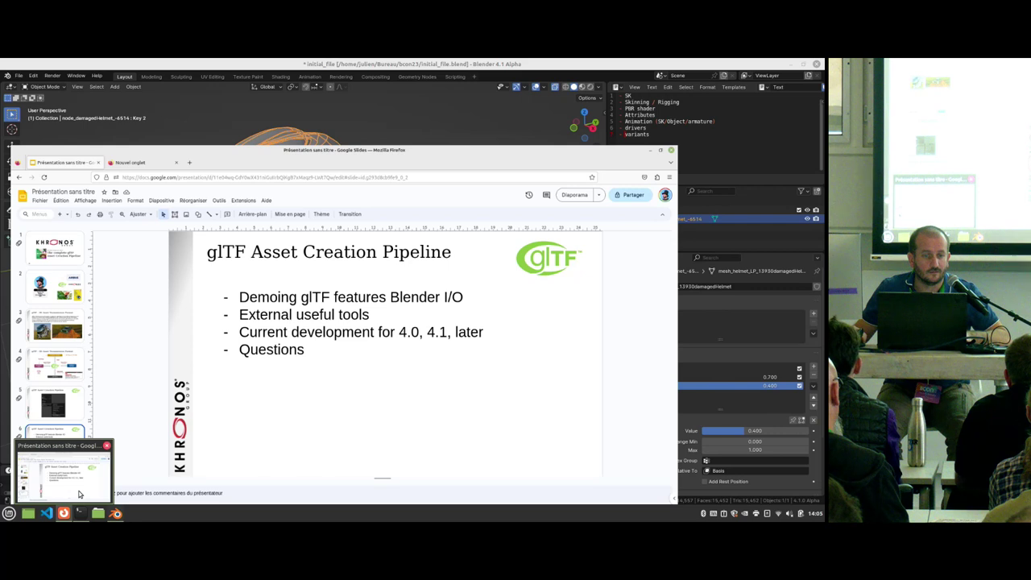
pyautogui.click(147, 79)
pyautogui.write('don')
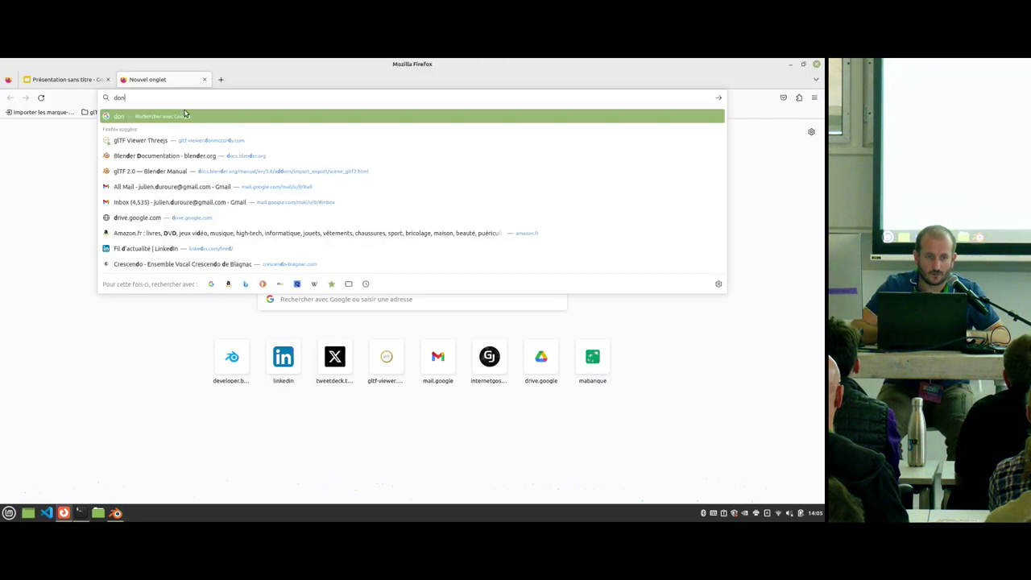
pyautogui.press('Down')
pyautogui.press('Down')
pyautogui.press('Down')
pyautogui.press('Down')
pyautogui.press('Down')
pyautogui.press('Down')
pyautogui.press('Down')
pyautogui.press('Return')
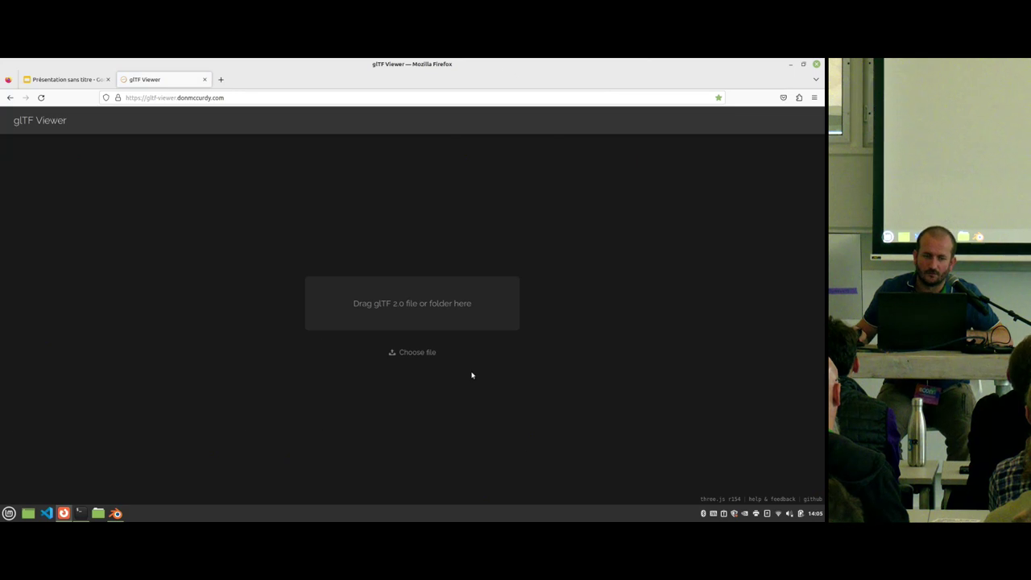
# Step: Load initial_file.glb from the tmp folder into the viewer and show its morph targets
pyautogui.click(417, 351)
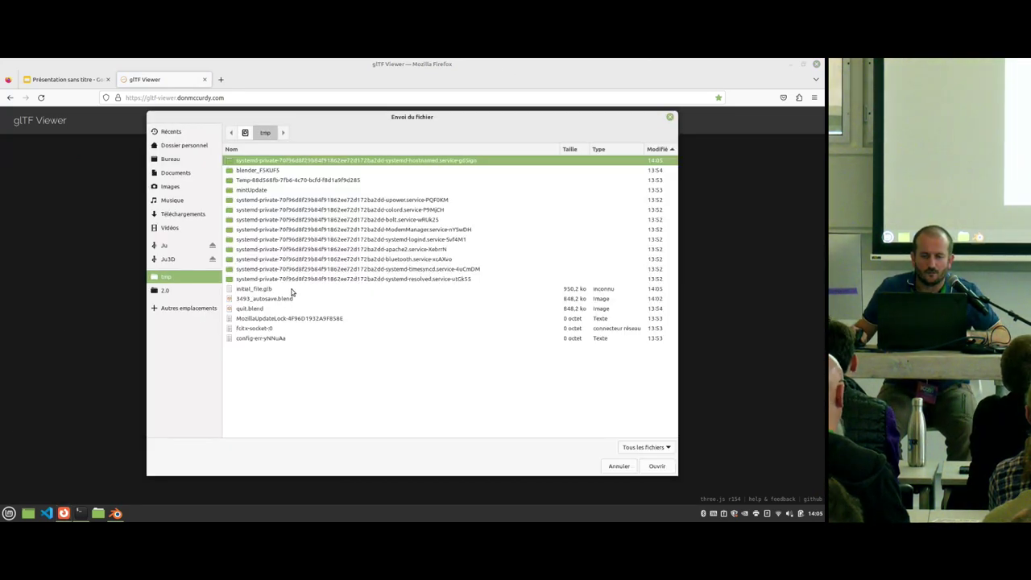
pyautogui.doubleClick(293, 290)
pyautogui.click(733, 163)
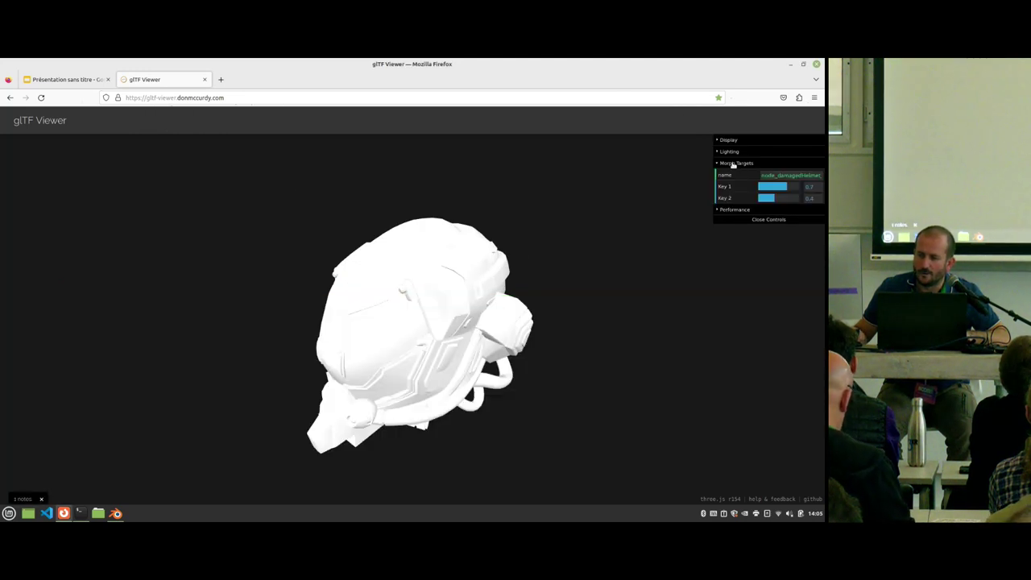
# Step: Set the helmet's morph targets to 0.72 for Key 1 and 0.34 for Key 2
pyautogui.scroll(5, 538, 338)
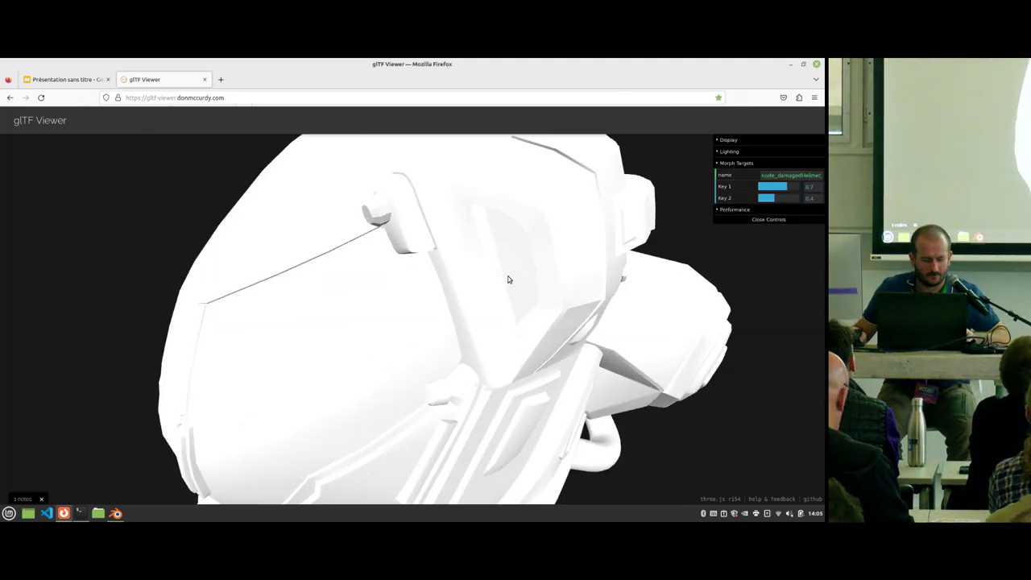
pyautogui.scroll(-5, 507, 280)
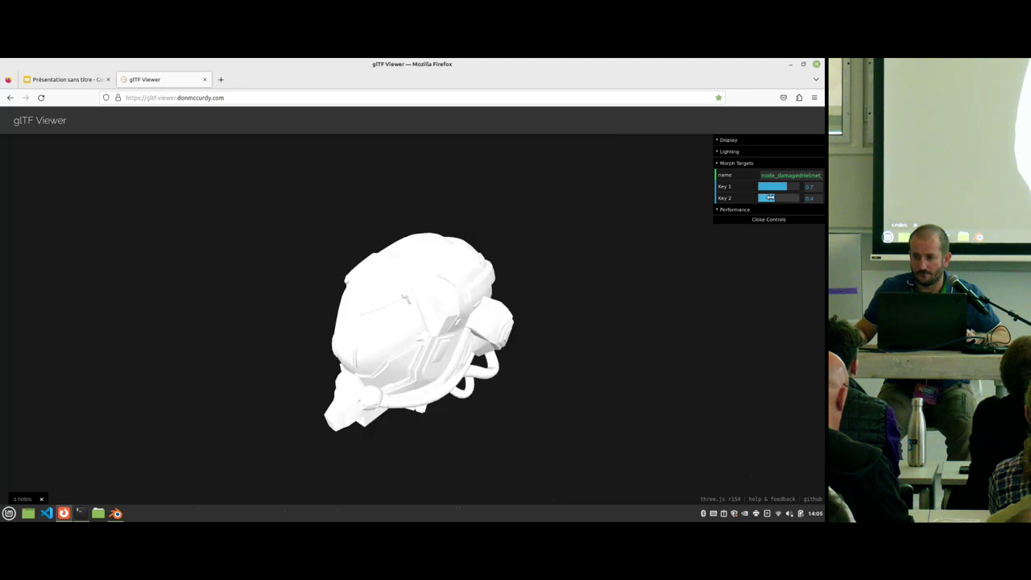
pyautogui.moveTo(778, 186)
pyautogui.mouseDown()
pyautogui.moveTo(795, 186)
pyautogui.moveTo(780, 187)
pyautogui.moveTo(787, 198)
pyautogui.mouseUp()
pyautogui.click(823, 210)
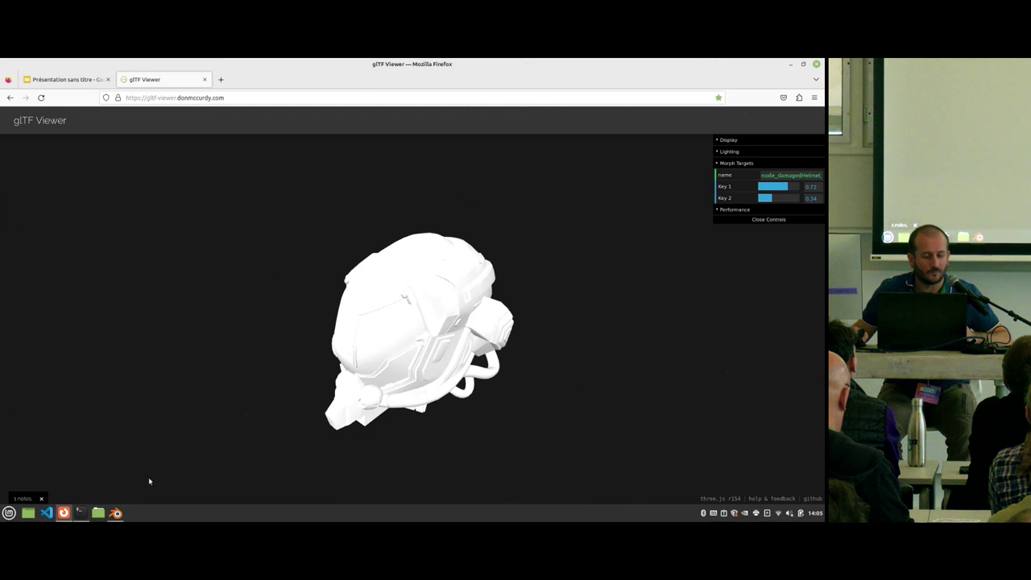
# Step: Switch to Blender and revert initial_file.blend to its last saved version
pyautogui.click(115, 513)
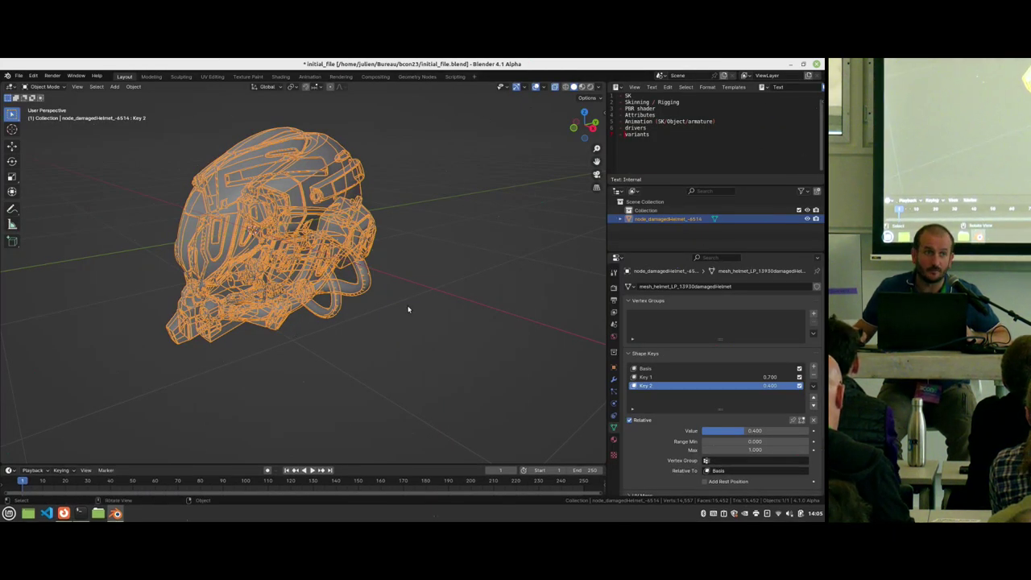
pyautogui.click(722, 459)
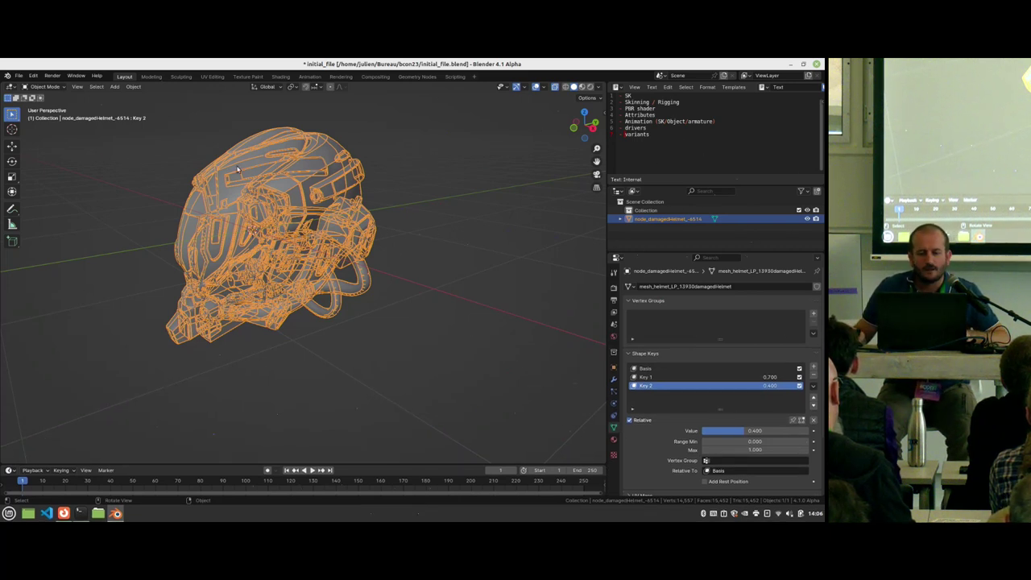
pyautogui.click(19, 76)
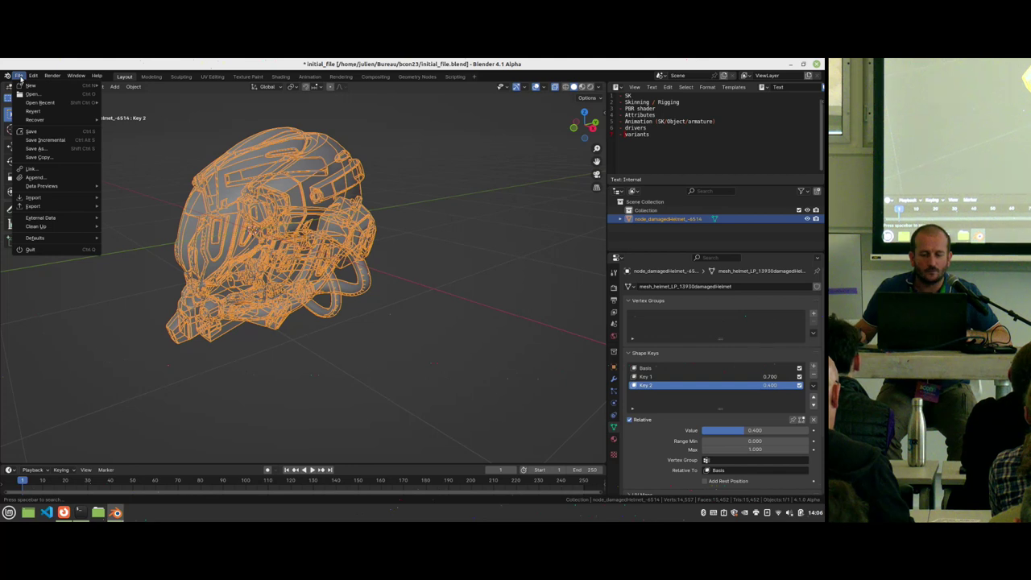
pyautogui.click(29, 110)
# Step: Add an Array modifier to the helmet
pyautogui.moveTo(380, 299); pyautogui.dragTo(306, 298, button='middle')
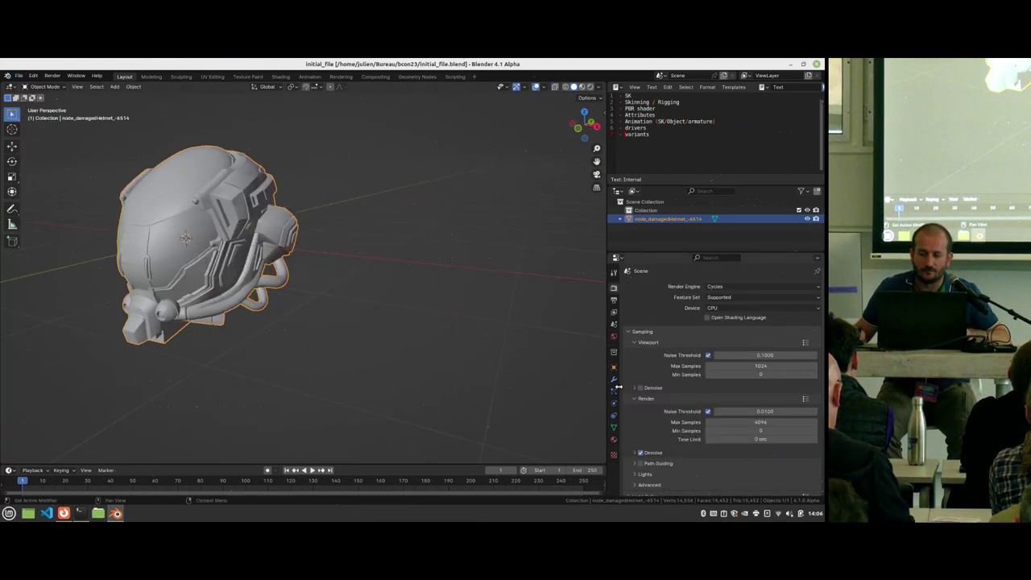
pyautogui.click(614, 378)
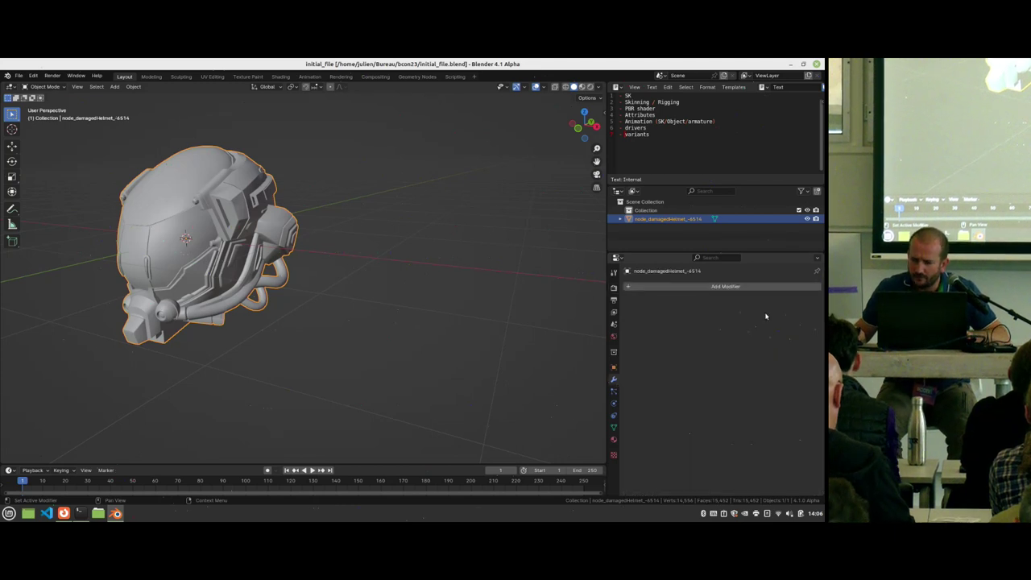
pyautogui.click(695, 286)
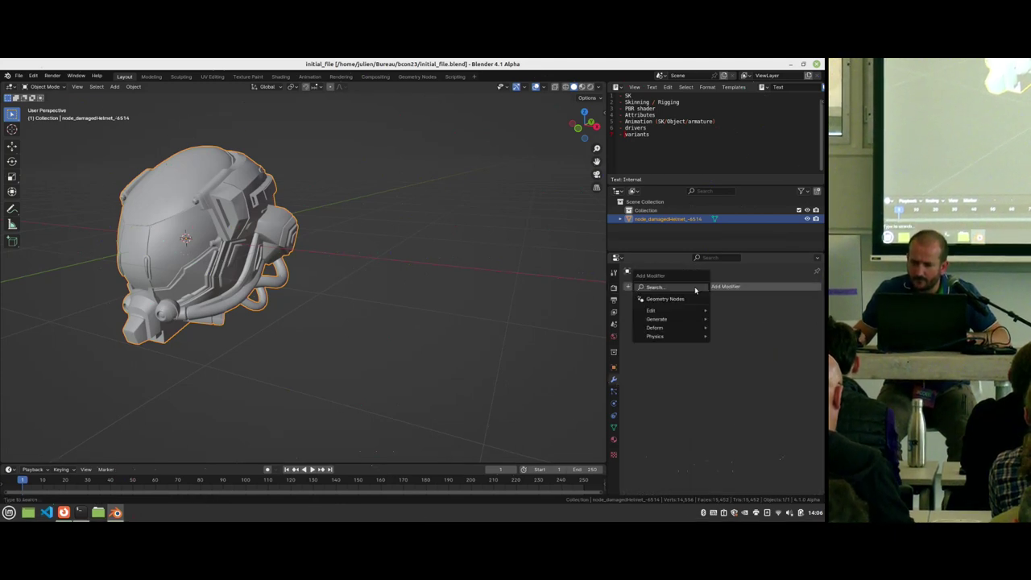
pyautogui.moveTo(693, 322)
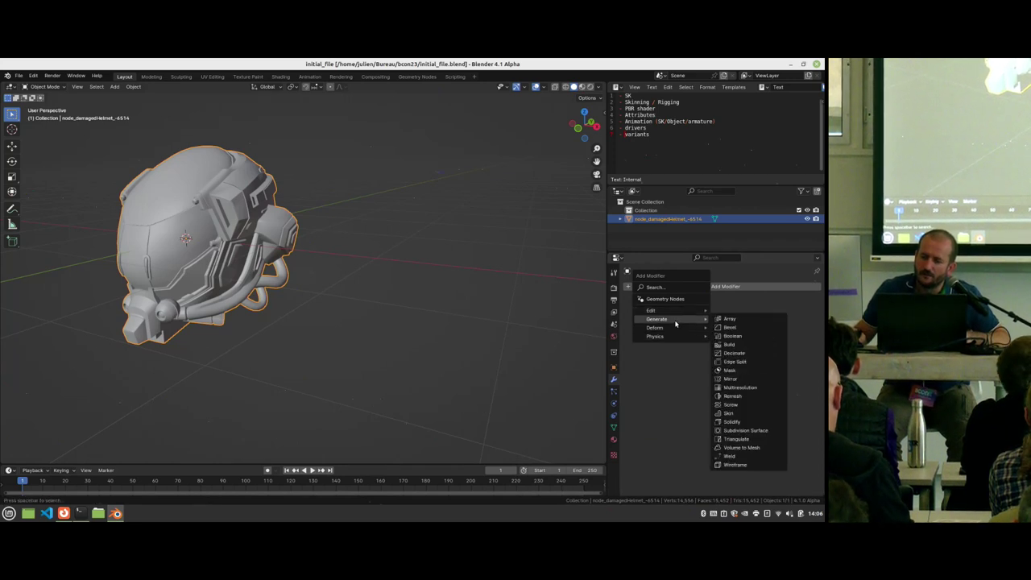
pyautogui.click(728, 319)
pyautogui.moveTo(499, 282); pyautogui.dragTo(425, 299, button='middle')
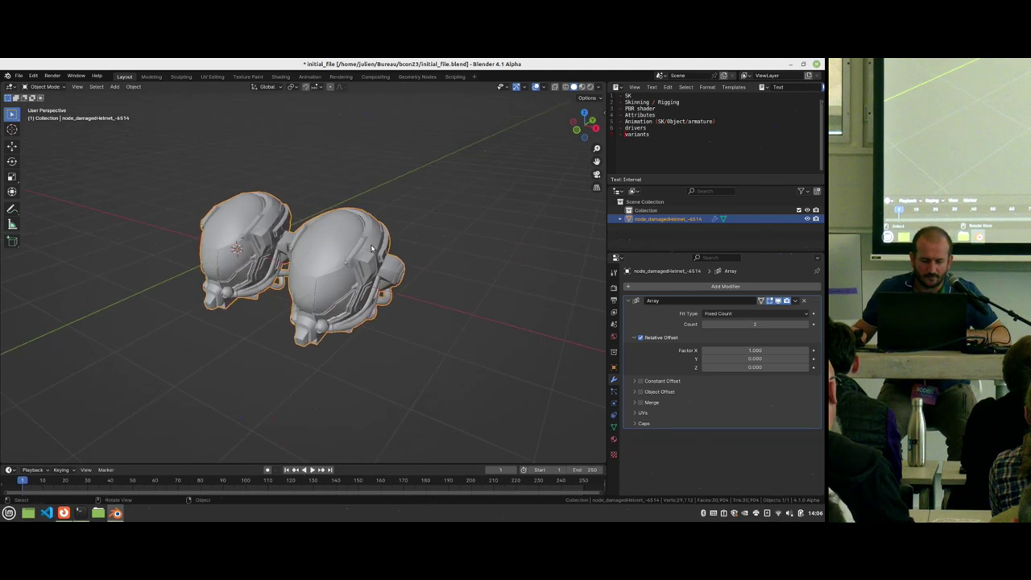
# Step: Export the arrayed helmet as glTF Binary to initial_file.glb in the tmp folder with Apply Modifiers enabled
pyautogui.press('F4')
pyautogui.moveTo(354, 235)
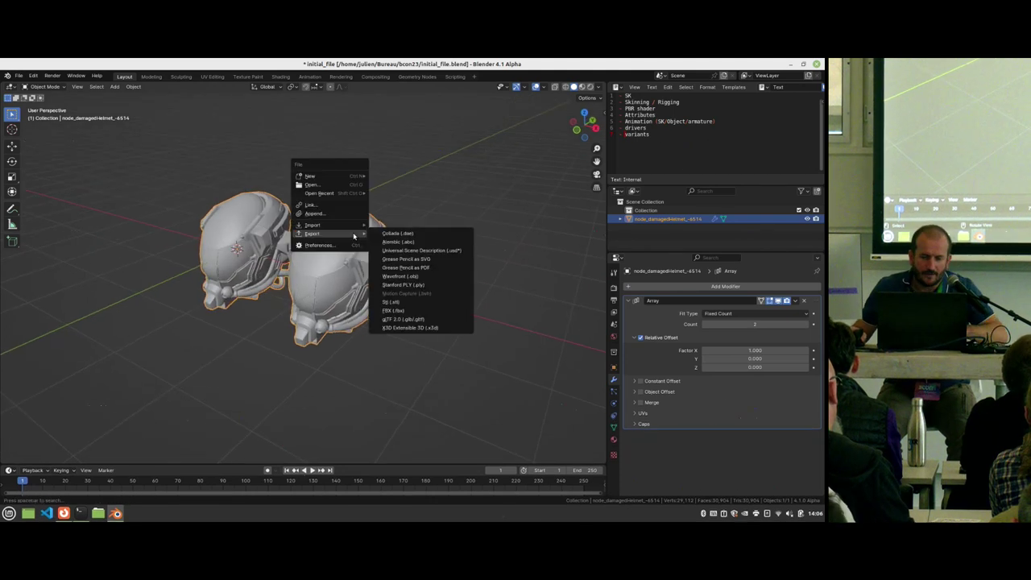
pyautogui.click(437, 318)
pyautogui.click(642, 266)
pyautogui.click(641, 289)
pyautogui.click(683, 303)
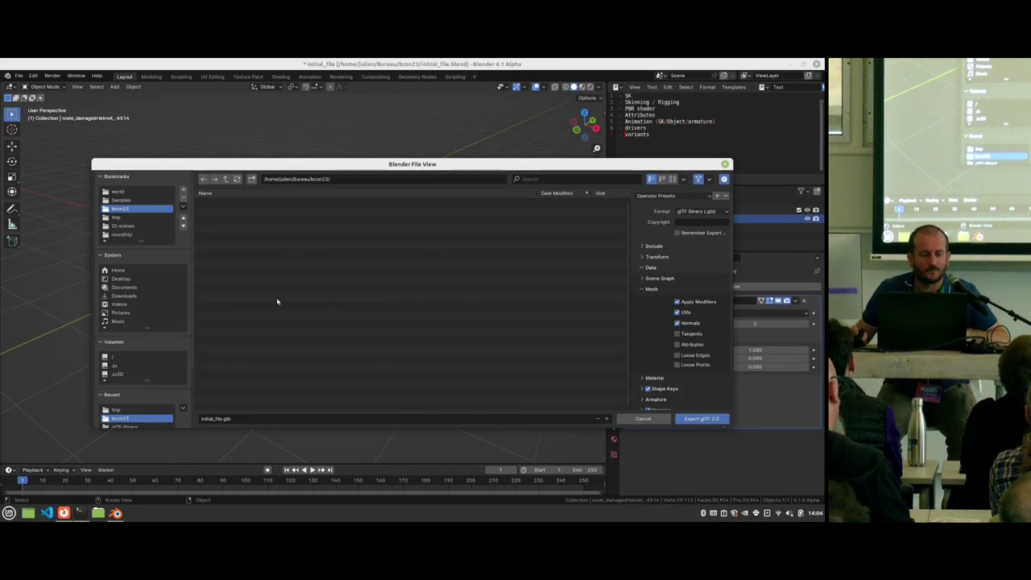
pyautogui.click(121, 217)
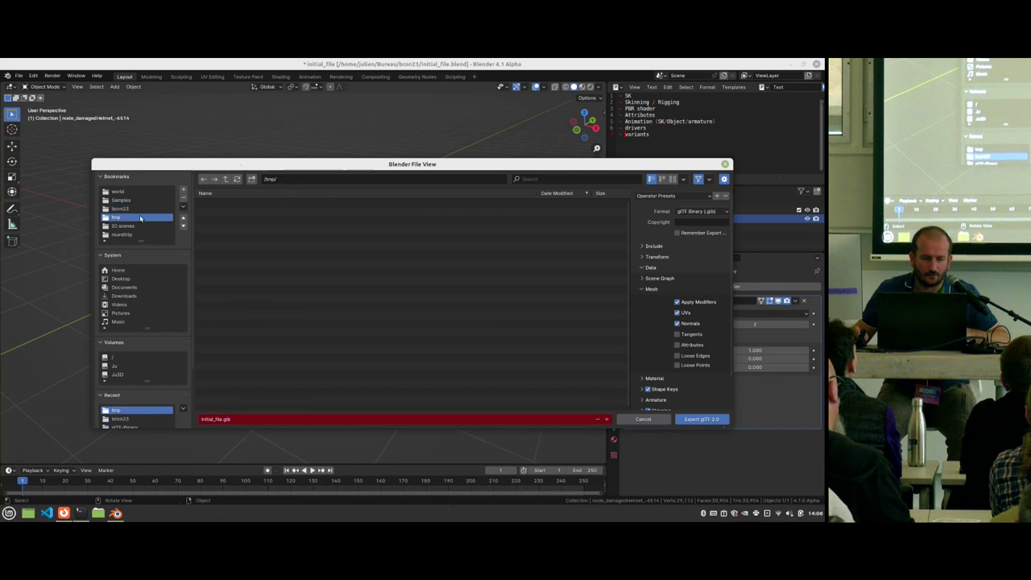
pyautogui.click(701, 418)
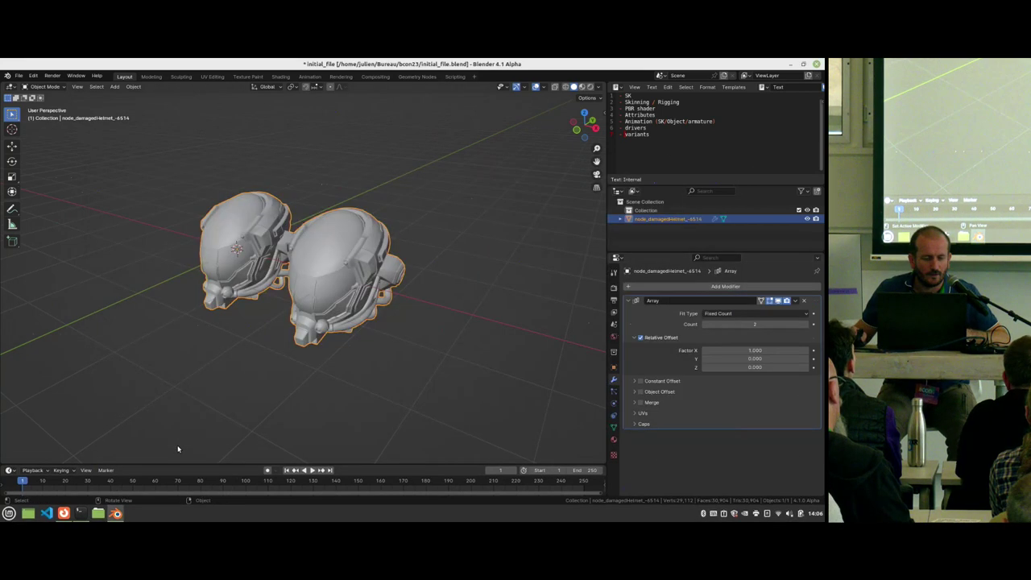
# Step: Switch to Firefox, reload the glTF Viewer and load initial_file.glb from tmp to inspect the arrayed helmets
pyautogui.click(64, 513)
pyautogui.click(246, 98)
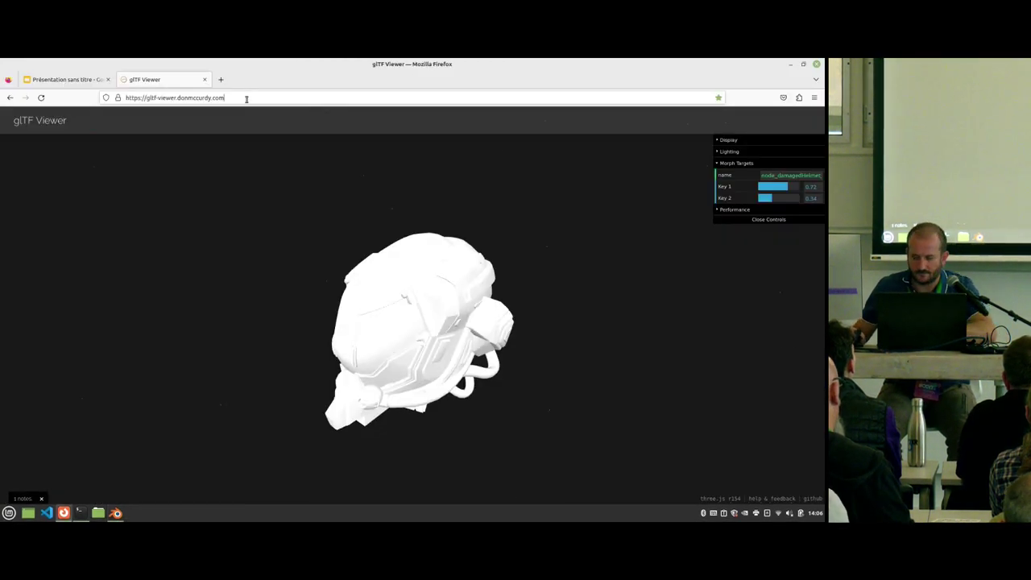
pyautogui.press('Return')
pyautogui.click(413, 354)
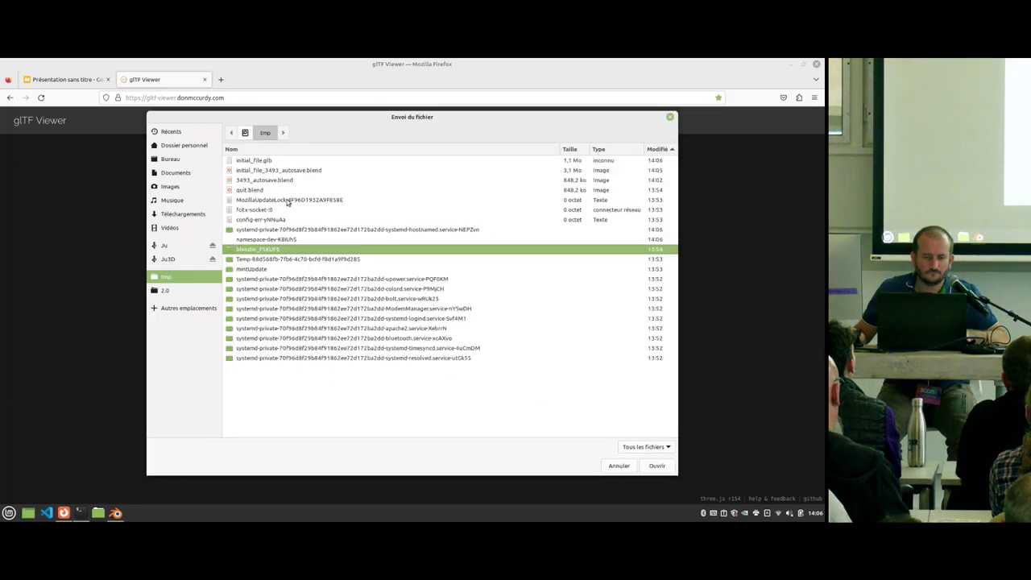
pyautogui.doubleClick(276, 167)
pyautogui.moveTo(320, 209); pyautogui.dragTo(368, 246)
pyautogui.moveTo(419, 300); pyautogui.dragTo(427, 265)
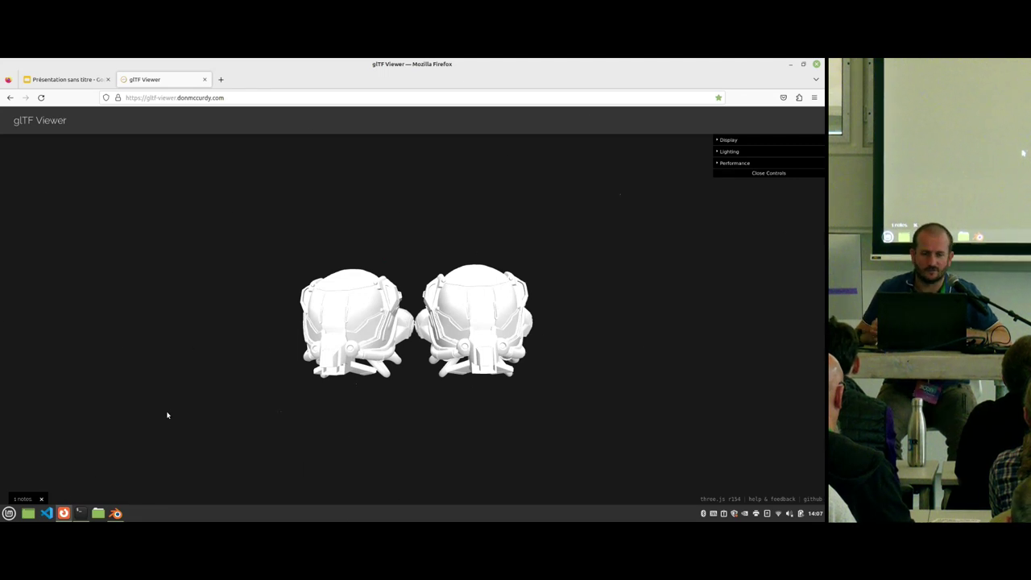
pyautogui.moveTo(224, 291); pyautogui.dragTo(401, 335)
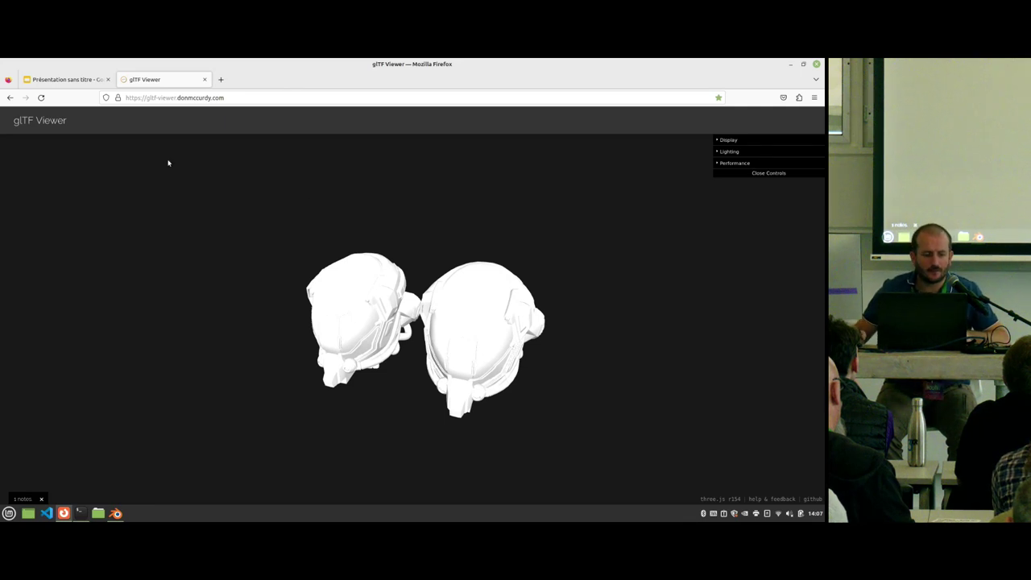
# Step: Switch to Blender, enable Loose Edges and Loose Points in the glTF export's mesh options, and cancel the export
pyautogui.click(115, 512)
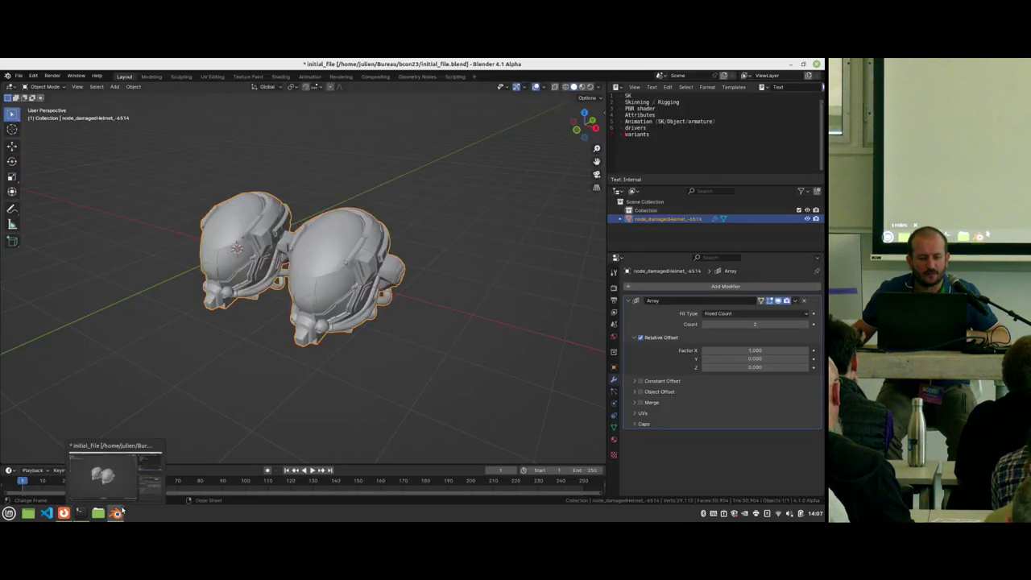
pyautogui.moveTo(292, 253)
pyautogui.mouseDown(button='middle')
pyautogui.moveTo(299, 246)
pyautogui.moveTo(303, 260)
pyautogui.mouseUp(button='middle')
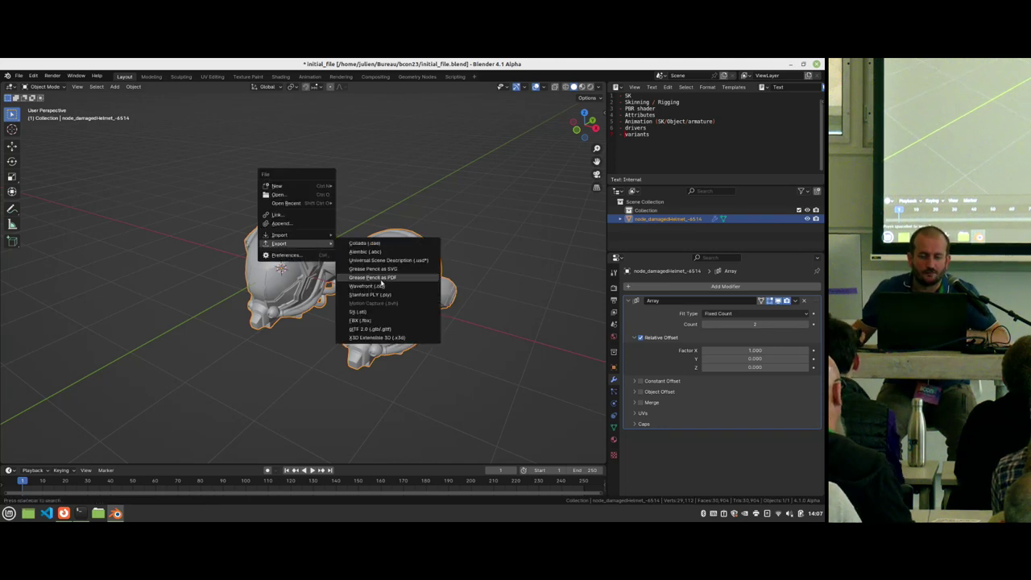
pyautogui.click(380, 329)
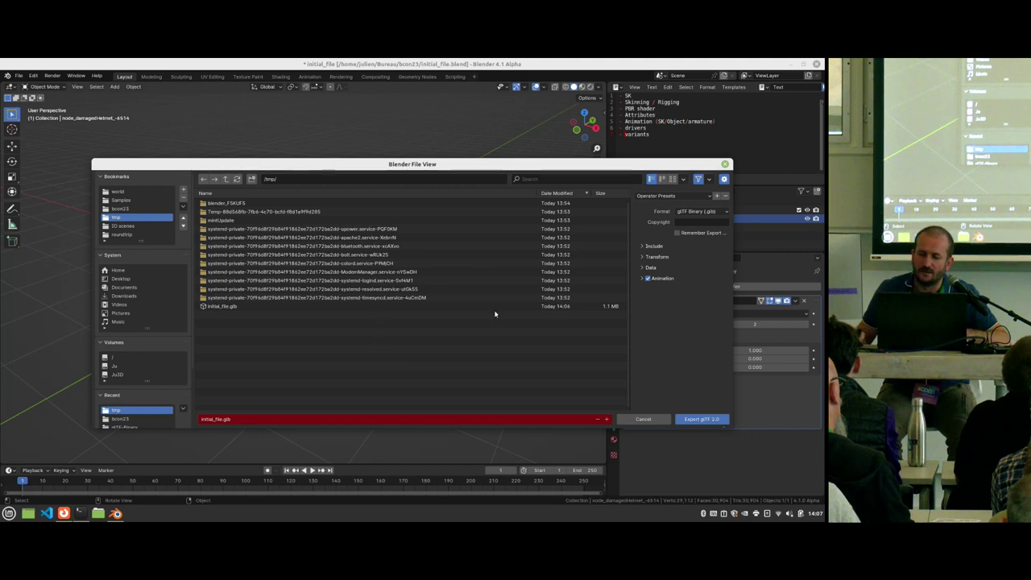
pyautogui.click(642, 267)
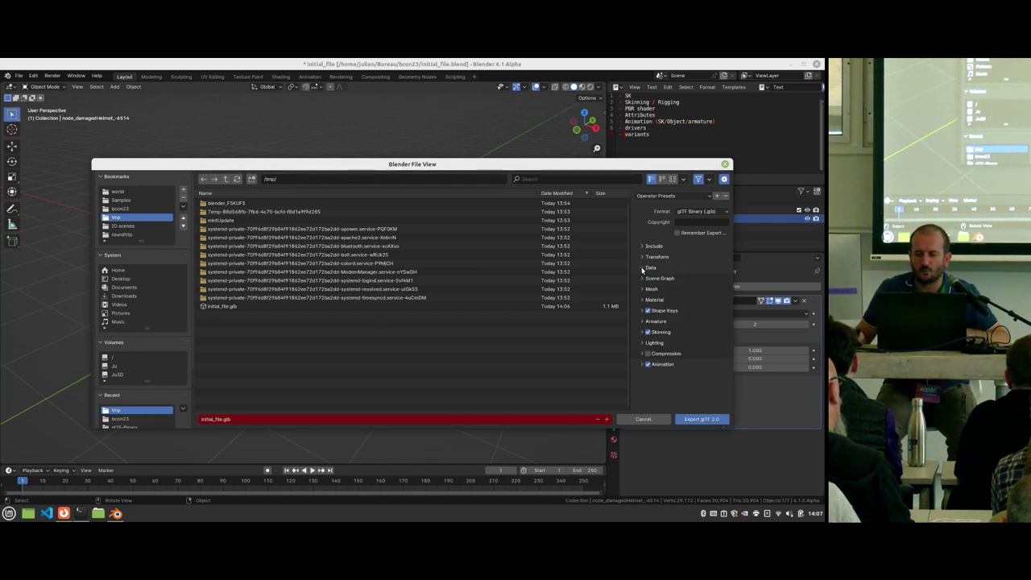
pyautogui.click(648, 289)
pyautogui.scroll(-1, 701, 354)
pyautogui.click(704, 349)
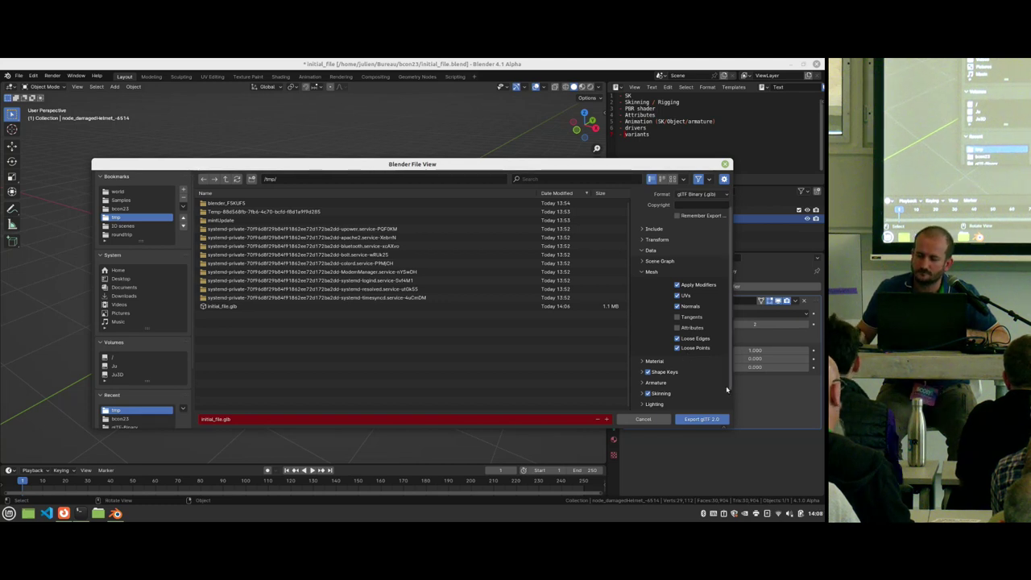
pyautogui.click(646, 419)
# Step: Reopen initial_file.blend from the bcon23 folder
pyautogui.moveTo(461, 365); pyautogui.dragTo(463, 318, button='middle')
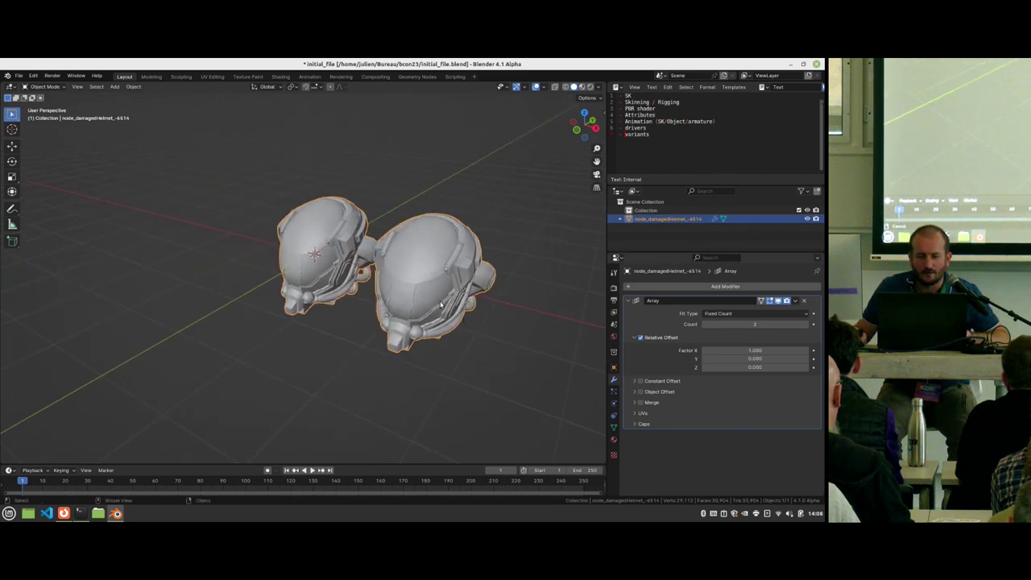
pyautogui.click(19, 75)
pyautogui.moveTo(82, 105)
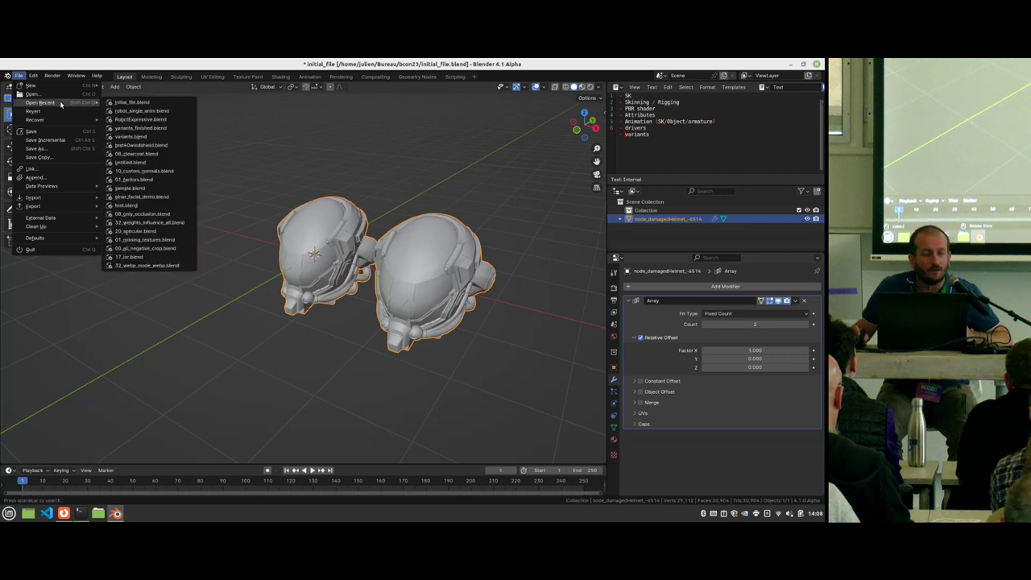
pyautogui.click(141, 103)
pyautogui.click(375, 303)
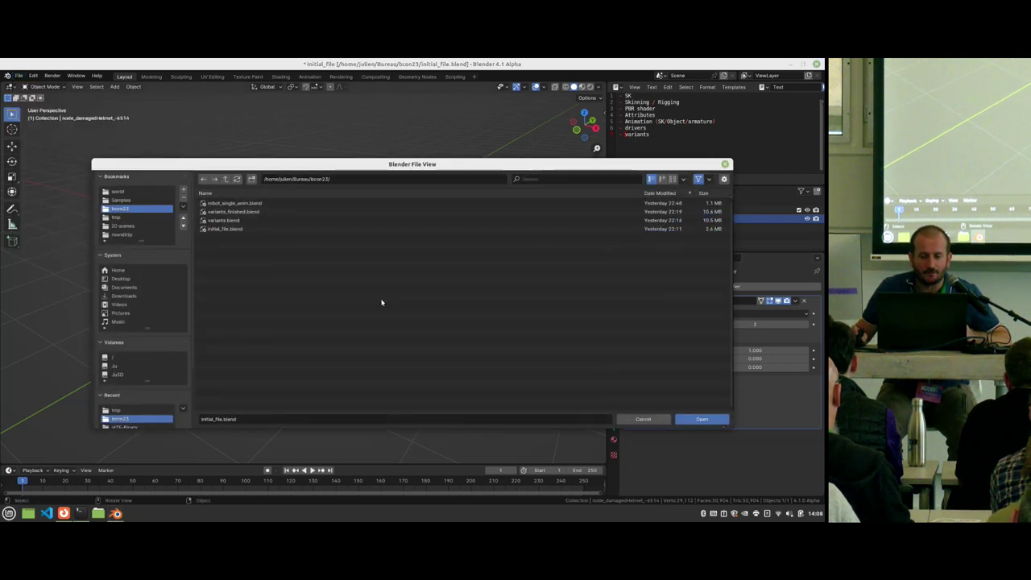
pyautogui.doubleClick(263, 228)
# Step: Split the 3D viewport vertically in two and turn the new area into a Shader Editor showing the helmet's material nodes
pyautogui.moveTo(423, 300)
pyautogui.mouseDown(button='middle')
pyautogui.moveTo(373, 291)
pyautogui.moveTo(449, 299)
pyautogui.moveTo(415, 297)
pyautogui.mouseUp(button='middle')
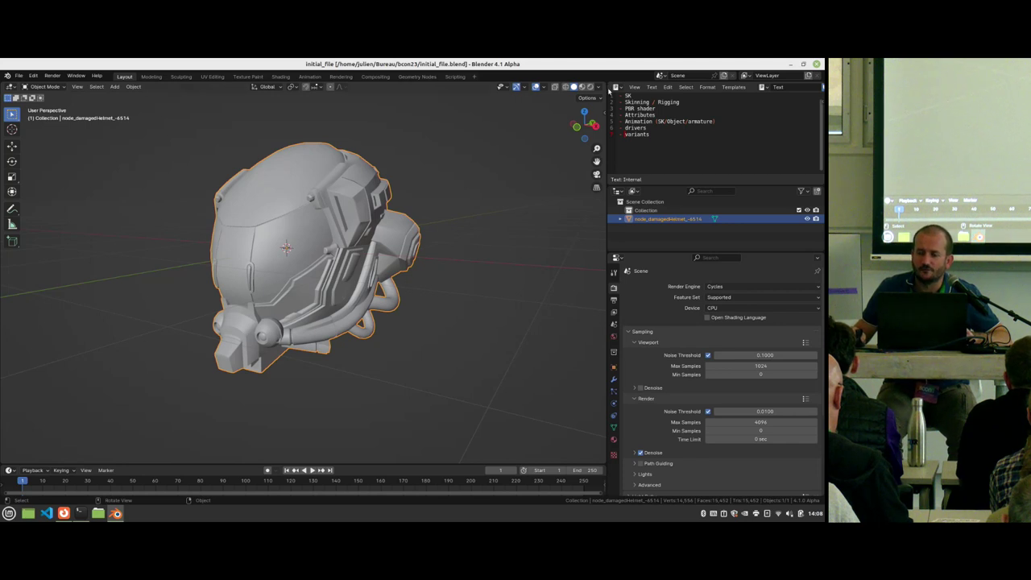
pyautogui.moveTo(604, 84); pyautogui.dragTo(311, 93)
pyautogui.click(320, 86)
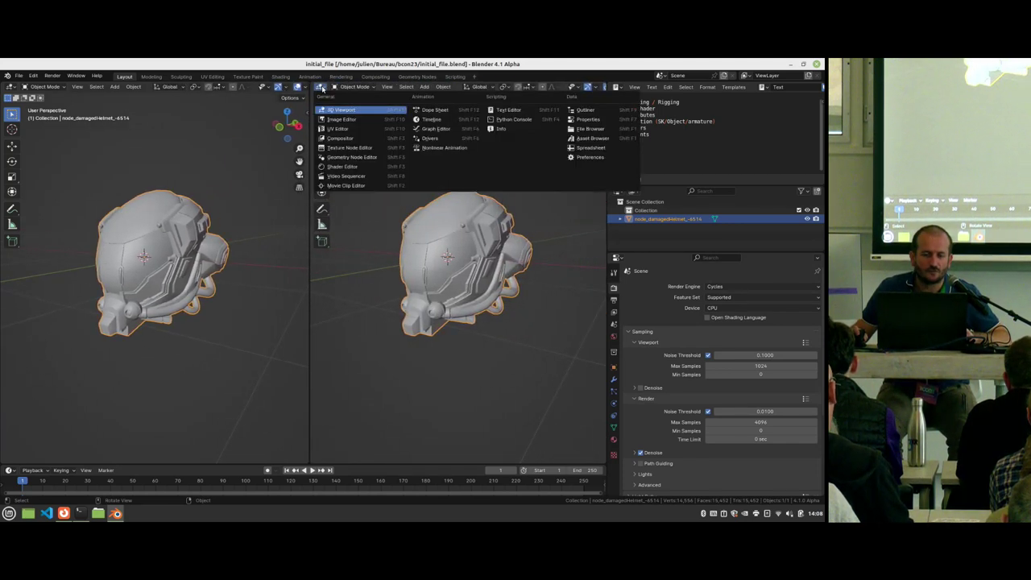
pyautogui.click(342, 166)
pyautogui.scroll(5, 425, 240)
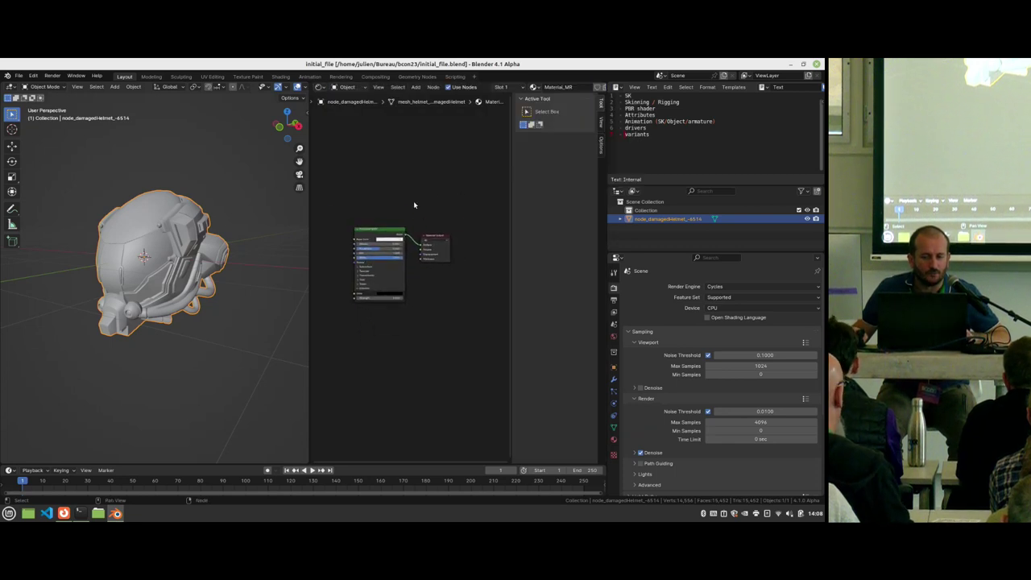
pyautogui.moveTo(407, 182); pyautogui.dragTo(454, 175, button='middle')
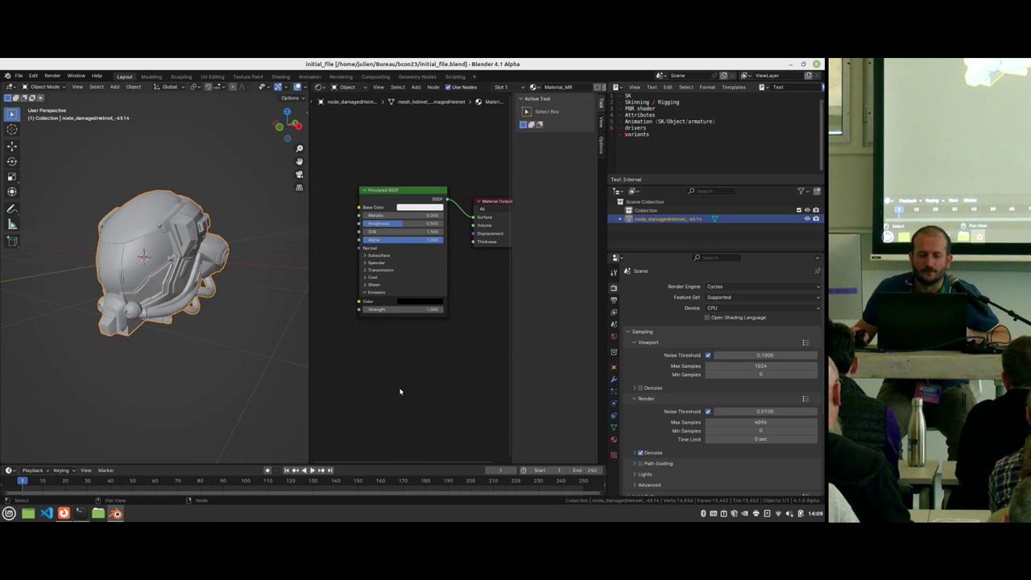
# Step: Expand the Subsurface, Specular, Transmission, Coat, Sheen and Emission sections of the Principled BSDF node
pyautogui.click(368, 293)
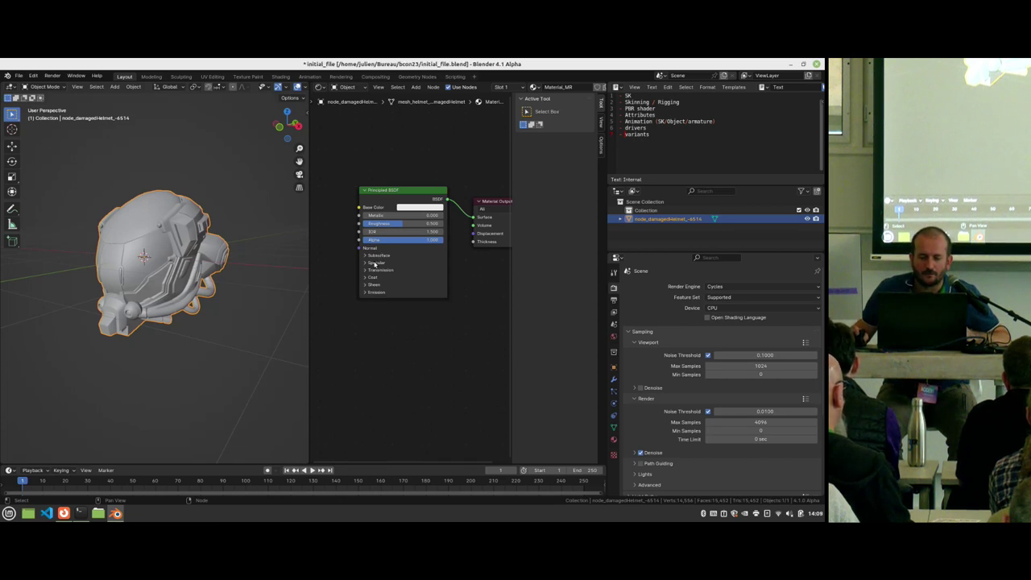
pyautogui.click(375, 255)
pyautogui.click(382, 255)
pyautogui.click(381, 263)
pyautogui.click(381, 264)
pyautogui.click(380, 293)
pyautogui.click(375, 285)
pyautogui.click(375, 277)
pyautogui.click(377, 269)
pyautogui.click(377, 265)
pyautogui.click(377, 264)
pyautogui.click(377, 270)
pyautogui.click(376, 278)
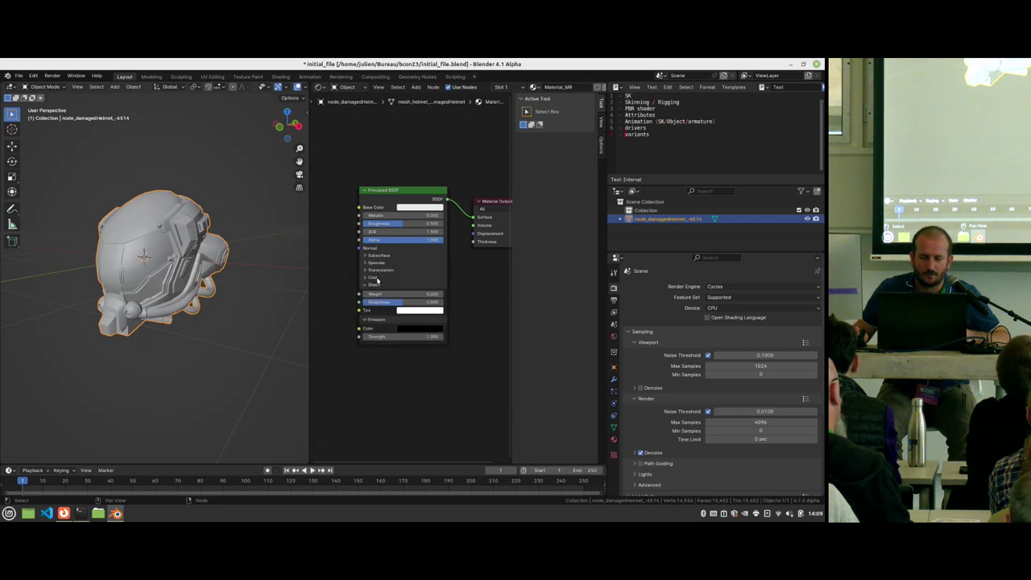
pyautogui.click(376, 284)
pyautogui.click(376, 284)
pyautogui.click(376, 277)
pyautogui.click(377, 270)
pyautogui.click(377, 264)
pyautogui.click(376, 256)
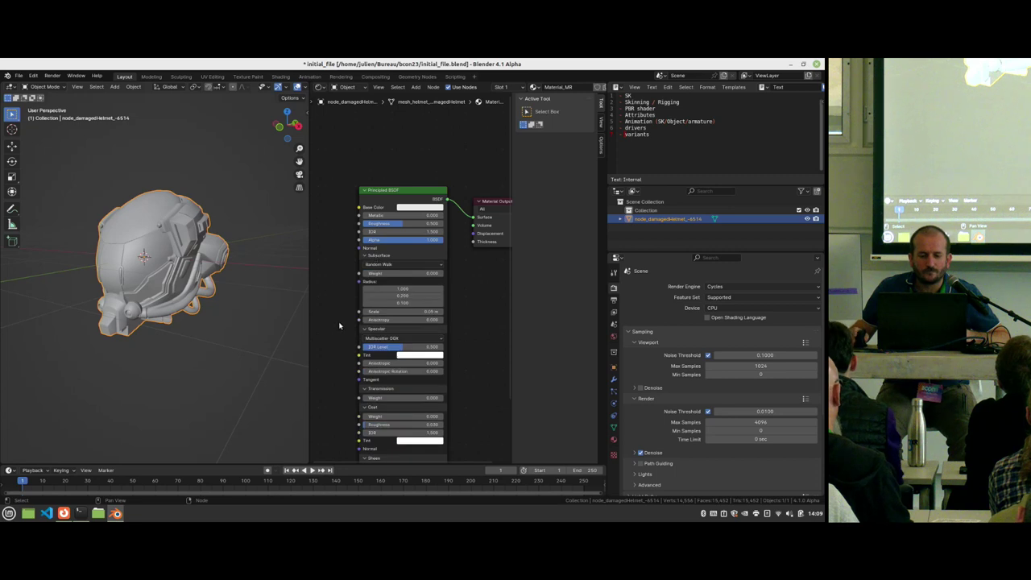
pyautogui.scroll(-3, 352, 298)
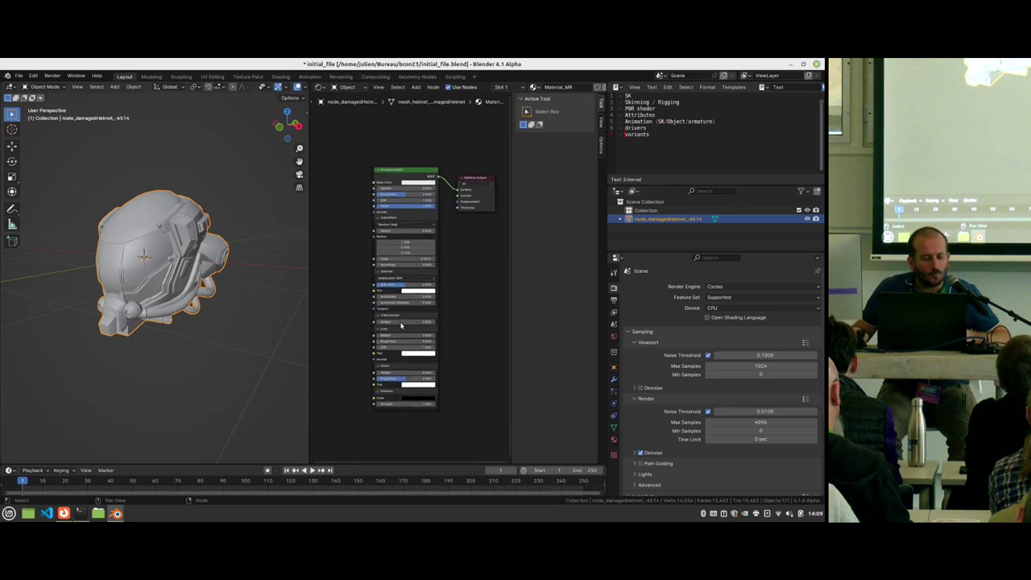
pyautogui.scroll(4, 401, 325)
pyautogui.scroll(-2, 441, 360)
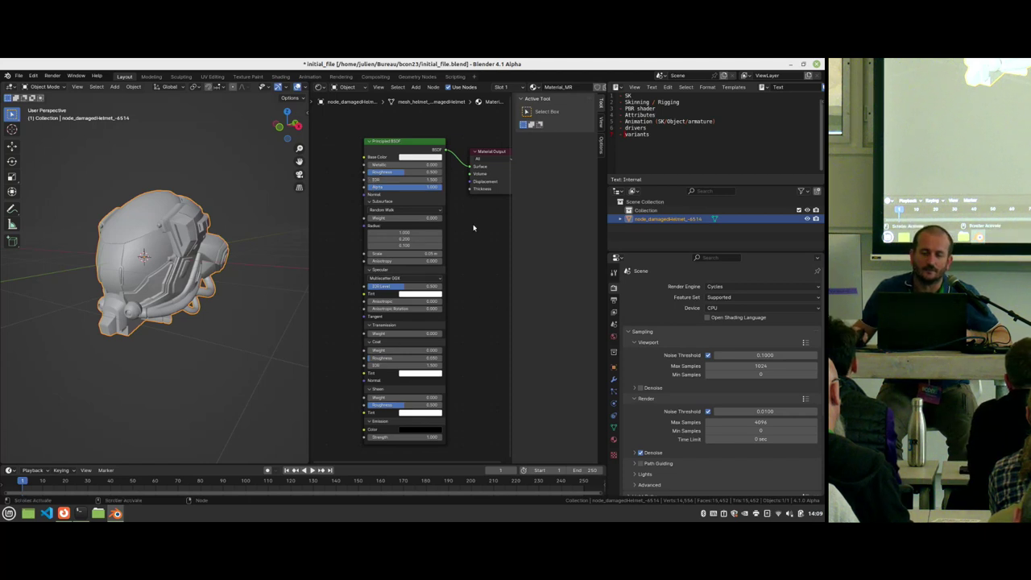
pyautogui.moveTo(468, 226); pyautogui.dragTo(452, 240, button='middle')
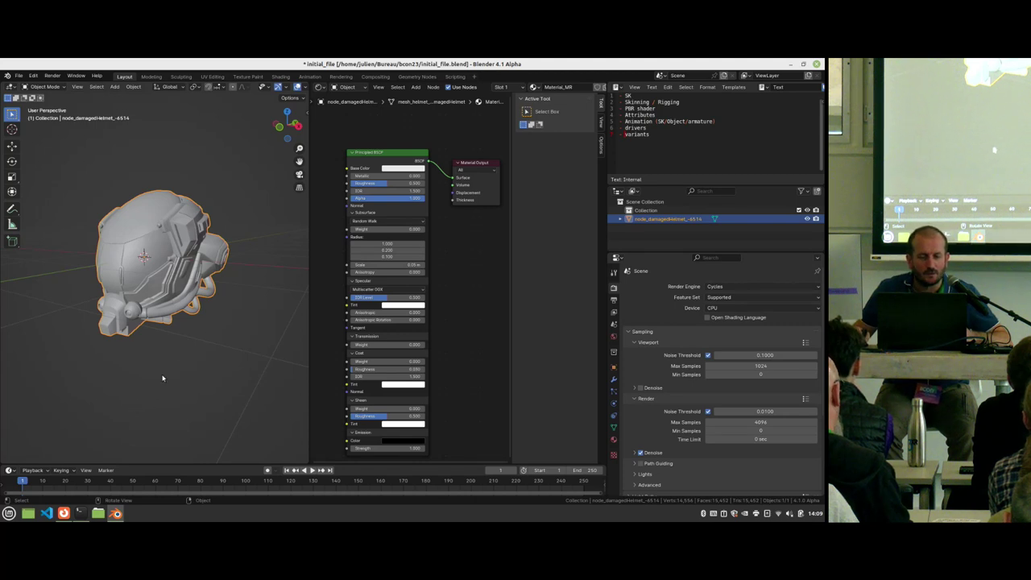
# Step: Switch to Firefox and open the 2.0 folder of KhronosGroup's glTF-Sample-Models repository on GitHub in a new tab
pyautogui.moveTo(64, 513)
pyautogui.click(69, 483)
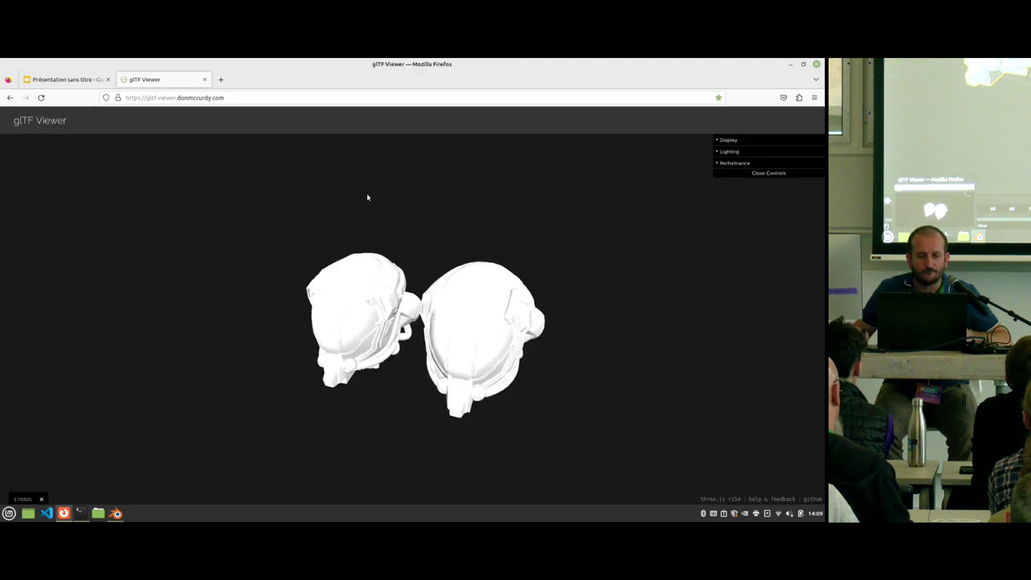
pyautogui.click(219, 79)
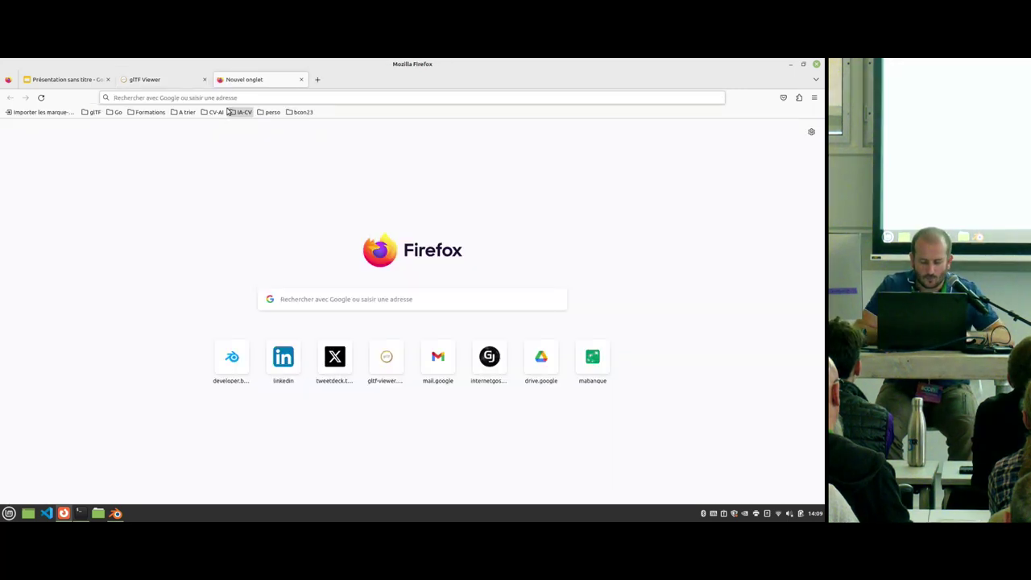
pyautogui.write('samp')
pyautogui.press('Down')
pyautogui.press('Down')
pyautogui.press('Down')
pyautogui.press('Down')
pyautogui.press('Down')
pyautogui.press('Down')
pyautogui.press('Down')
pyautogui.press('Down')
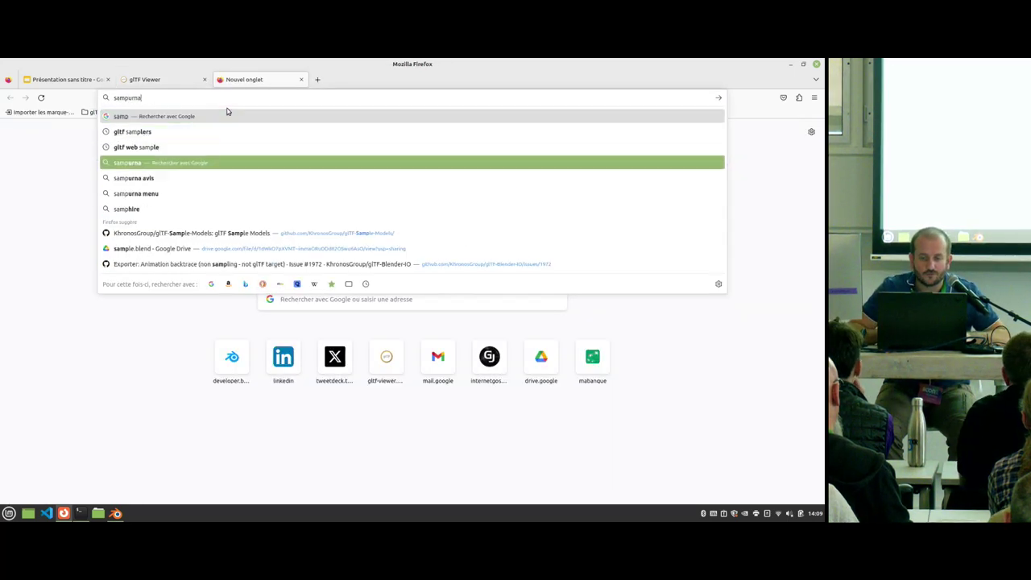
pyautogui.press('Return')
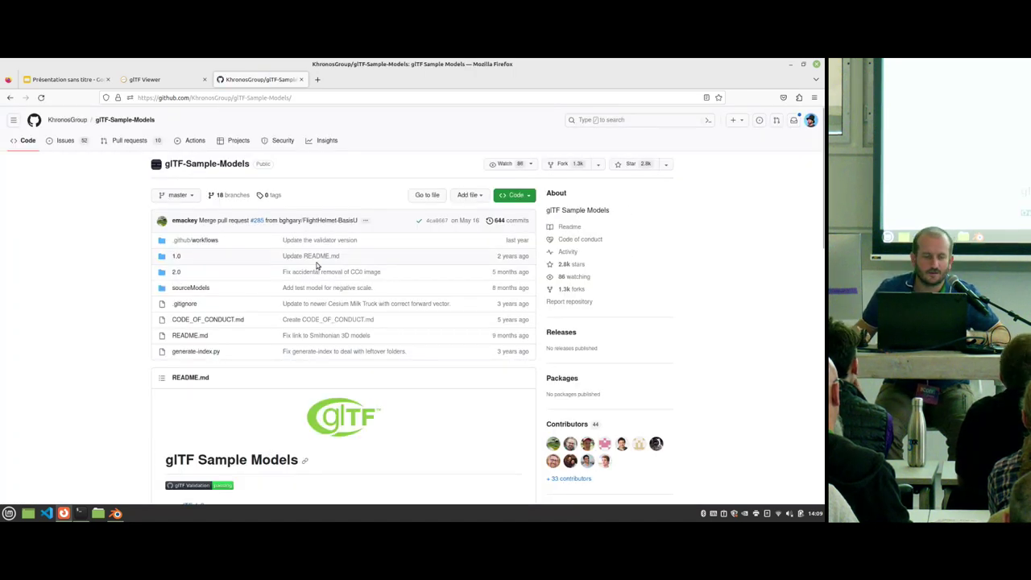
pyautogui.click(173, 272)
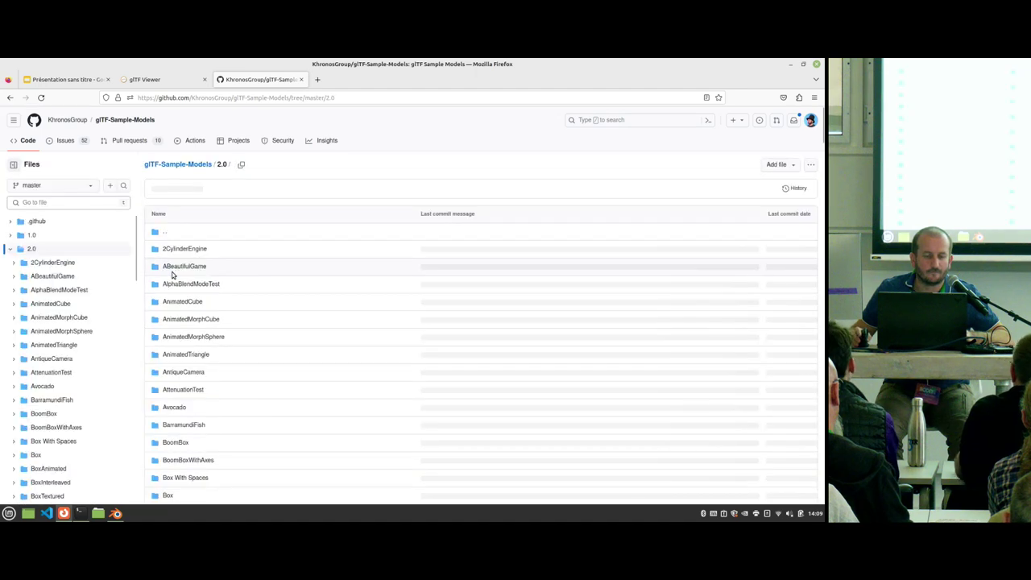
# Step: Examine the list of glTF 2.0 sample models with their preview images and descriptions
pyautogui.scroll(-20, 483, 322)
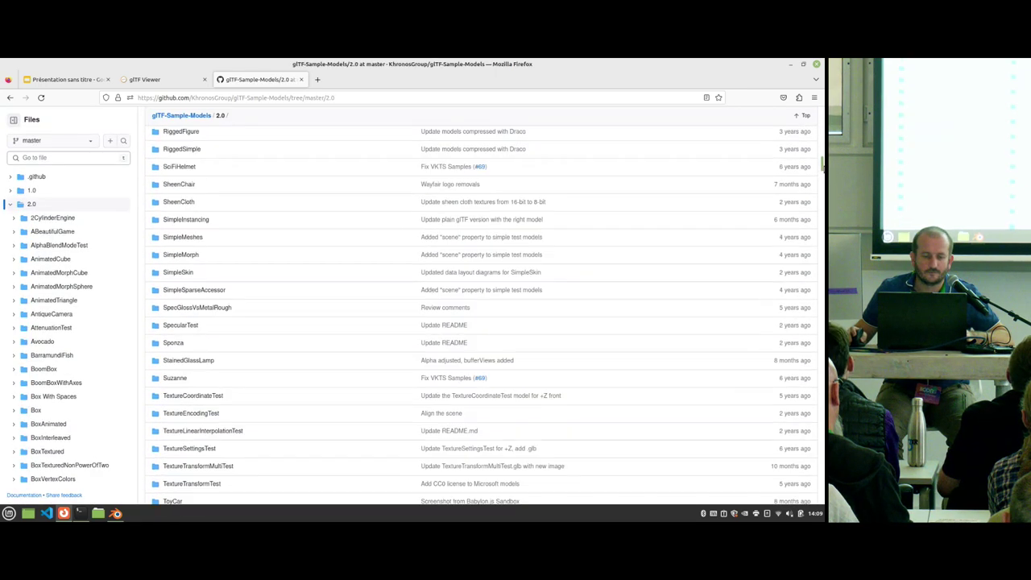
pyautogui.scroll(-15, 483, 322)
pyautogui.scroll(3, 483, 322)
pyautogui.scroll(-5, 483, 322)
pyautogui.scroll(-10, 483, 323)
pyautogui.scroll(-15, 483, 322)
pyautogui.moveTo(822, 292); pyautogui.dragTo(822, 442)
pyautogui.moveTo(821, 348); pyautogui.dragTo(821, 274)
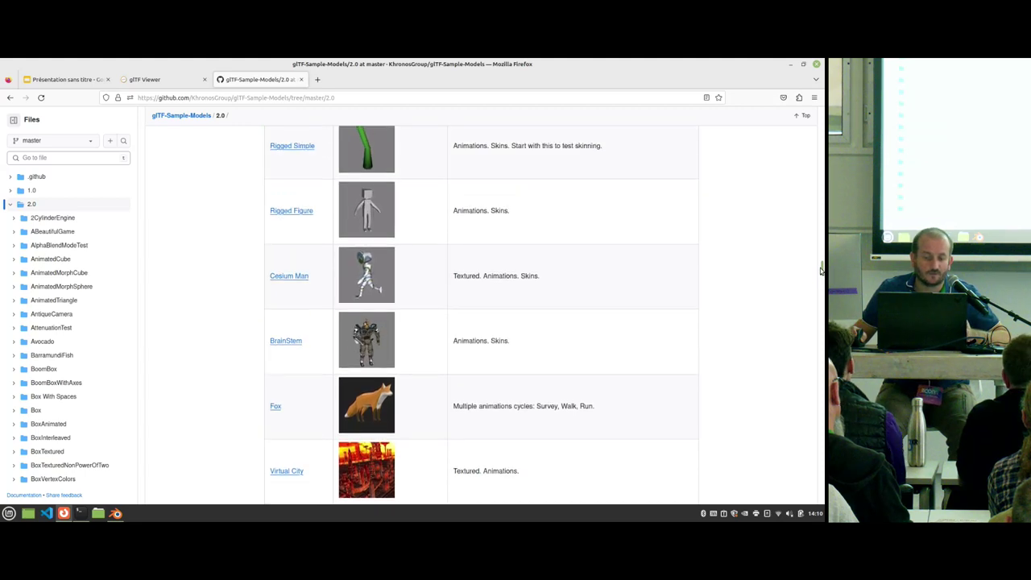
pyautogui.scroll(1, 821, 269)
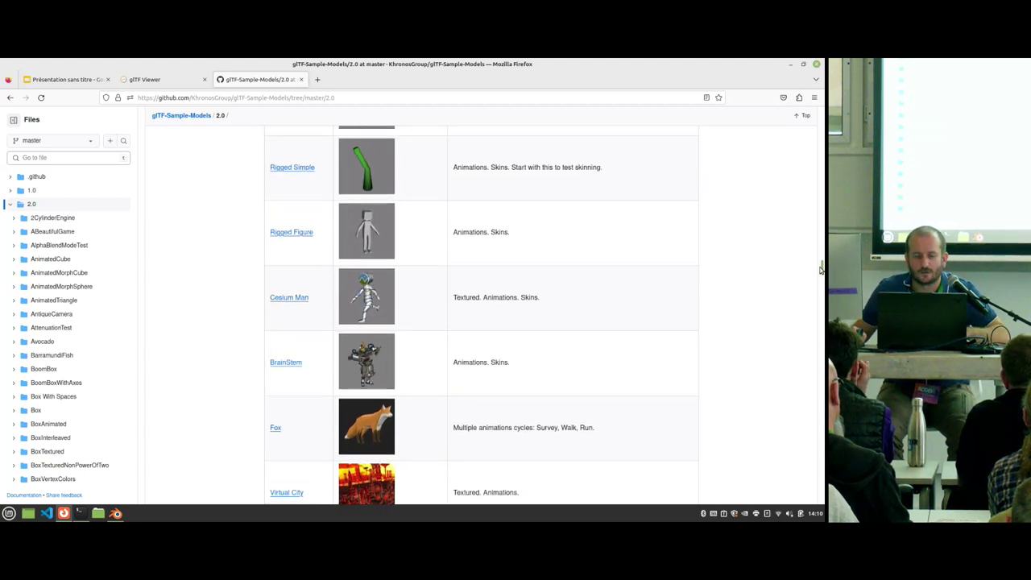
pyautogui.scroll(5, 820, 260)
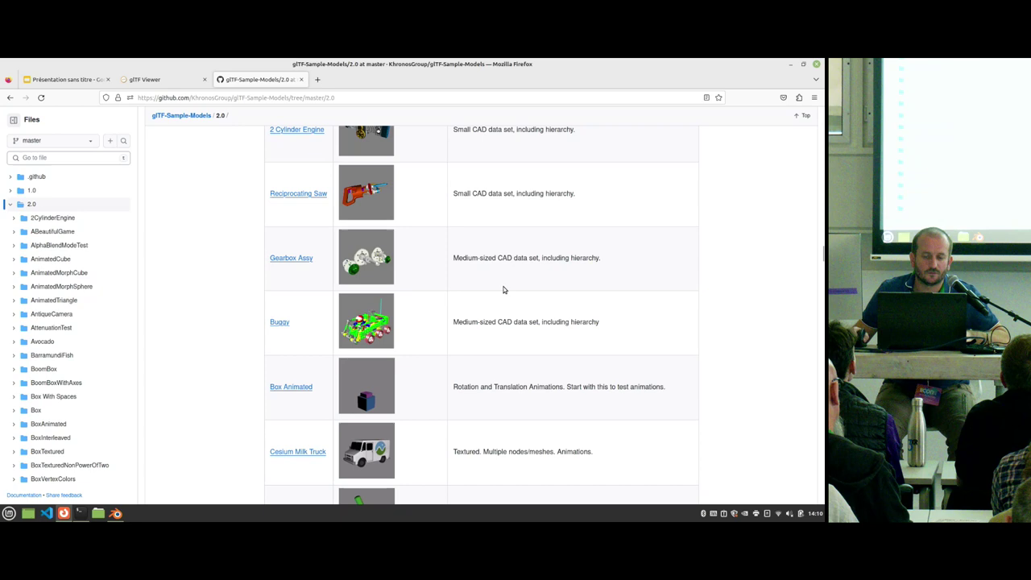
pyautogui.scroll(2, 504, 287)
pyautogui.scroll(3, 485, 236)
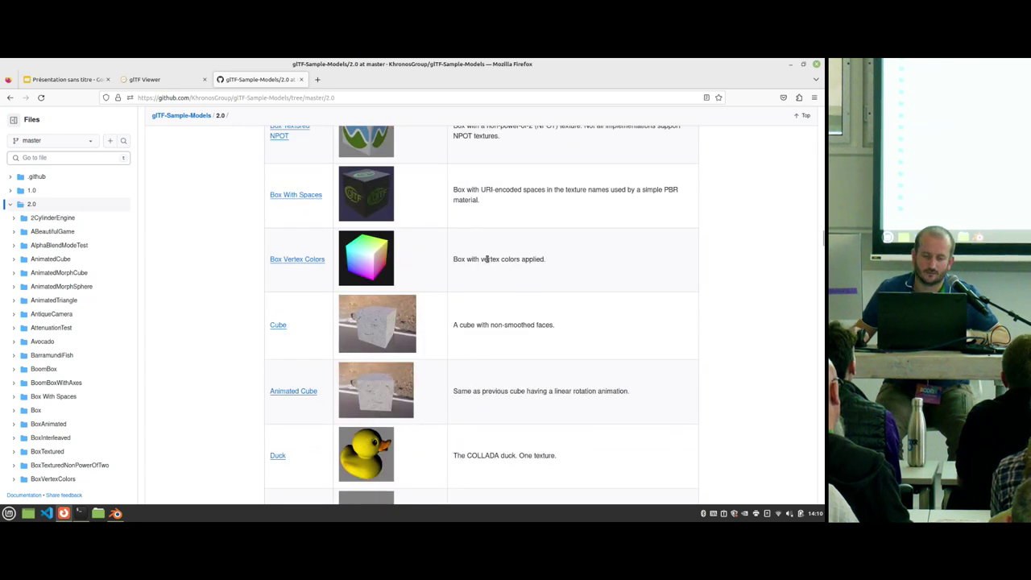
# Step: Switch to Blender, start a new General file without saving the current one, and delete the default objects
pyautogui.click(116, 514)
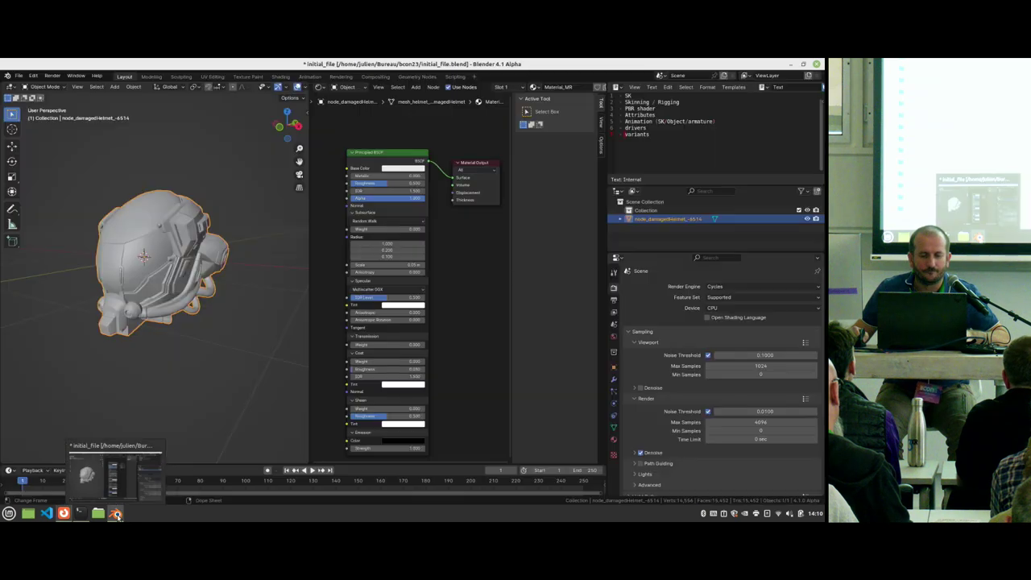
pyautogui.hotkey('ctrl', 'n')
pyautogui.click(163, 320)
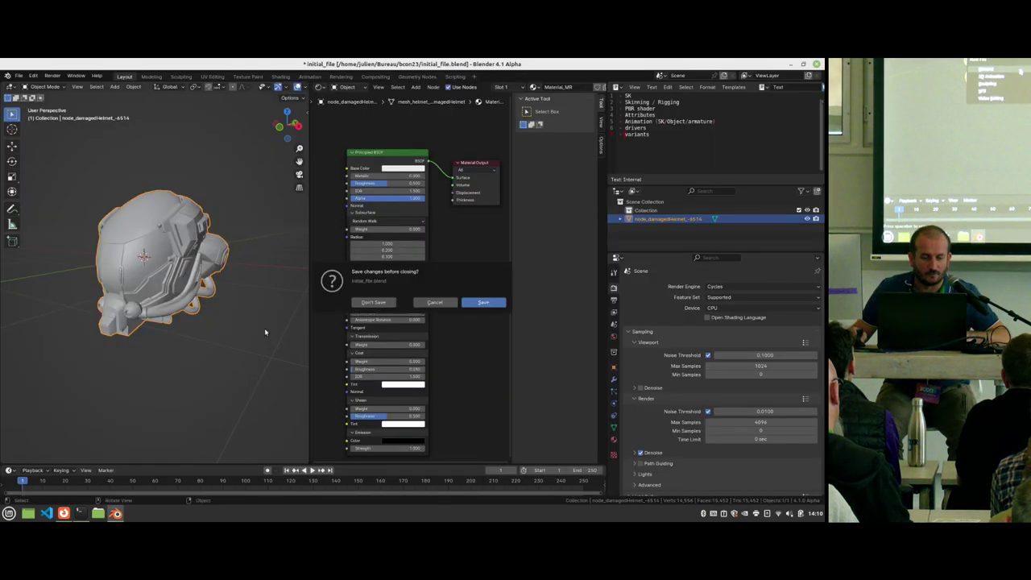
pyautogui.click(375, 304)
pyautogui.press('x')
pyautogui.click(323, 281)
# Step: Import the DamagedHelmet model as glTF 2.0 from its glTF-Binary folder in the Samples bookmark
pyautogui.press('F4')
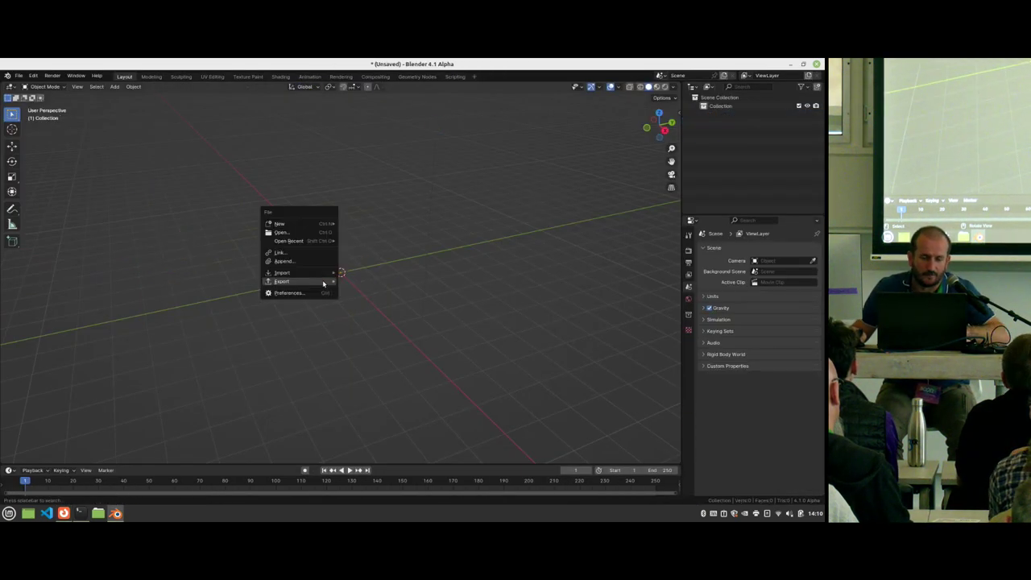
pyautogui.moveTo(326, 273)
pyautogui.click(390, 368)
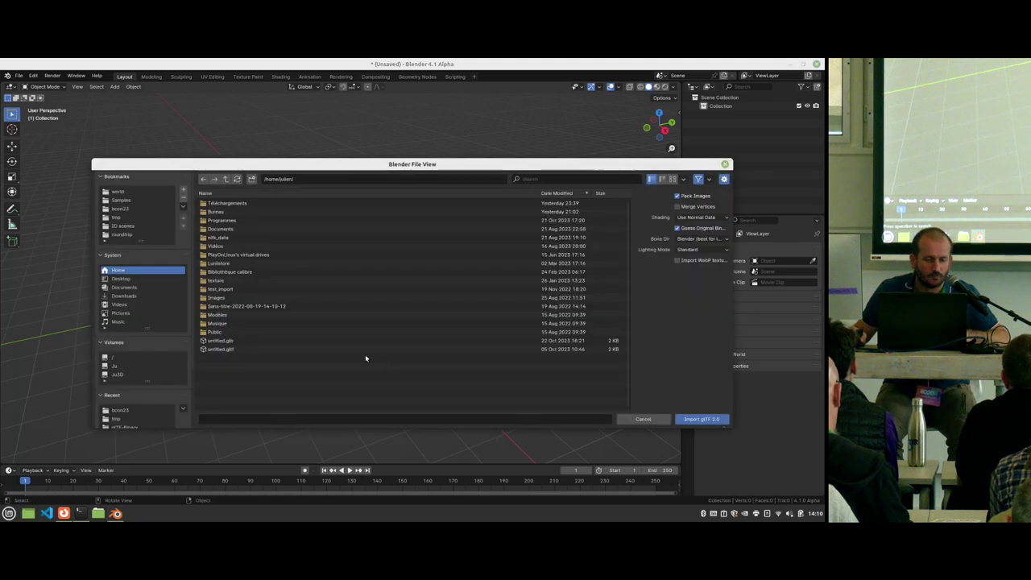
pyautogui.click(123, 200)
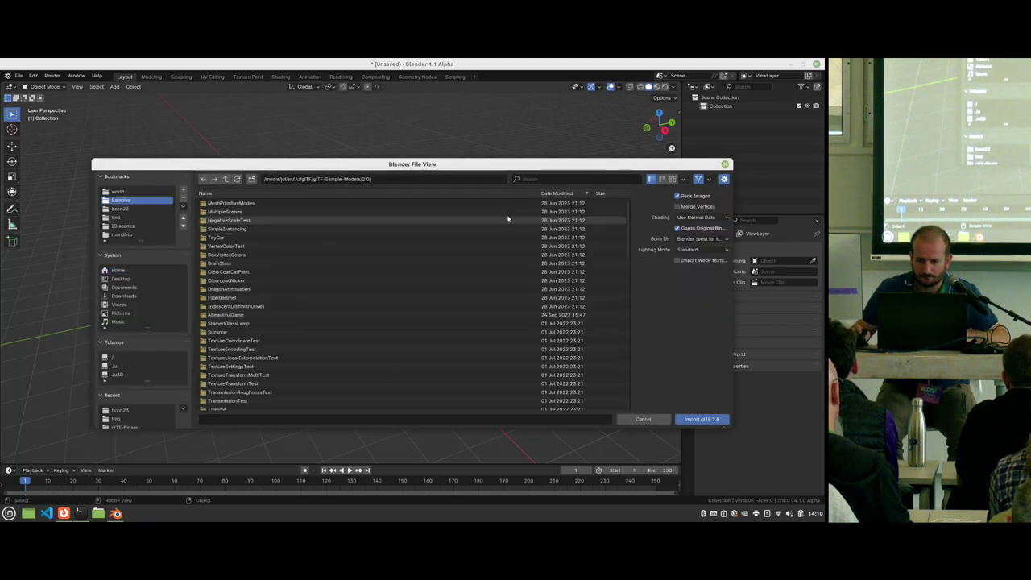
pyautogui.click(534, 178)
pyautogui.write('da')
pyautogui.click(322, 203)
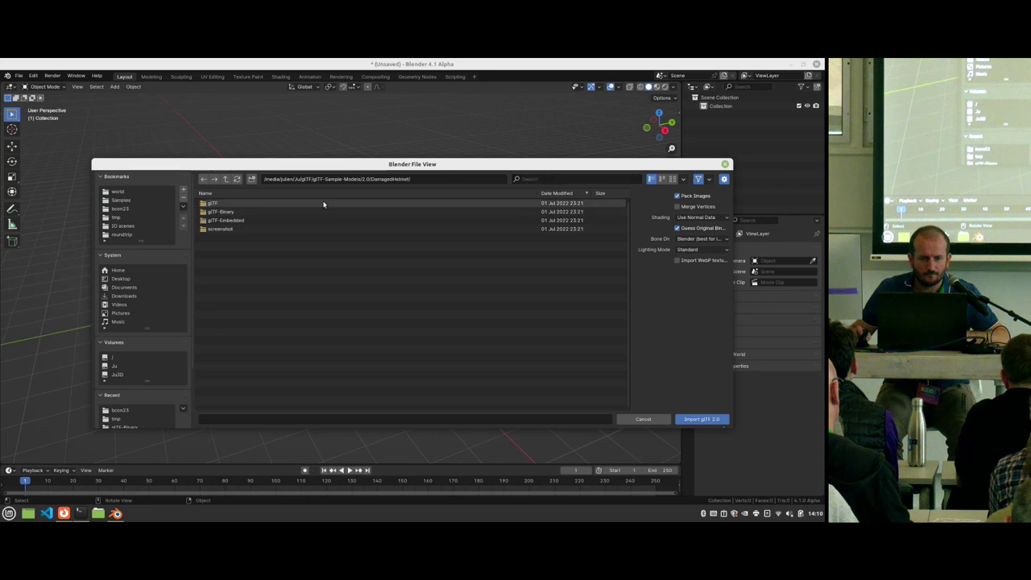
pyautogui.click(249, 212)
pyautogui.doubleClick(247, 204)
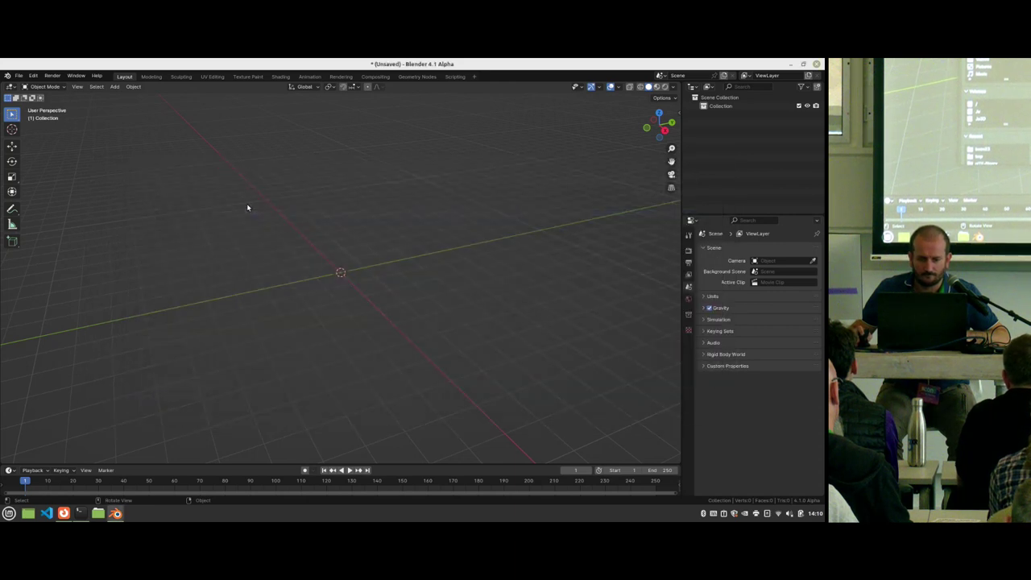
# Step: Show the imported helmet in Rendered viewport shading
pyautogui.moveTo(383, 326); pyautogui.dragTo(372, 320, button='middle')
pyautogui.press('z')
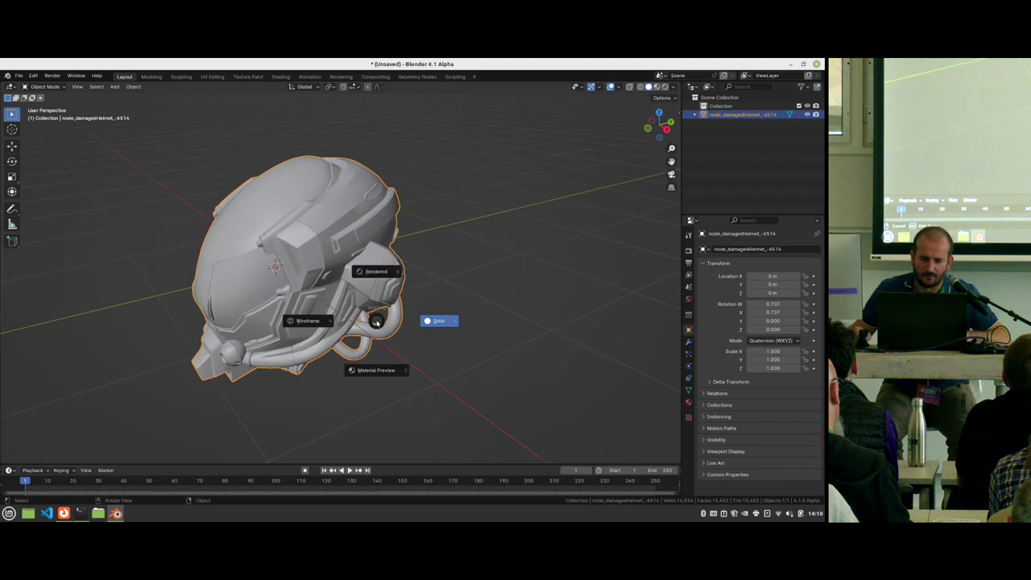
pyautogui.click(369, 272)
pyautogui.moveTo(369, 272)
pyautogui.mouseDown(button='middle')
pyautogui.moveTo(416, 266)
pyautogui.moveTo(515, 286)
pyautogui.mouseUp(button='middle')
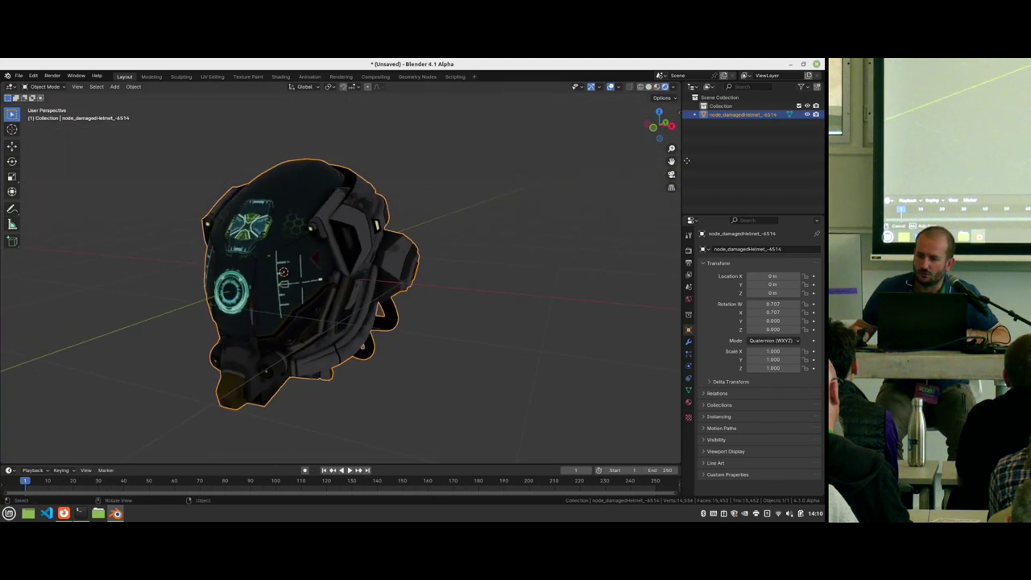
# Step: Set the world background color to an Environment Texture using sunrise.exr from the world bookmark
pyautogui.click(688, 299)
pyautogui.click(750, 307)
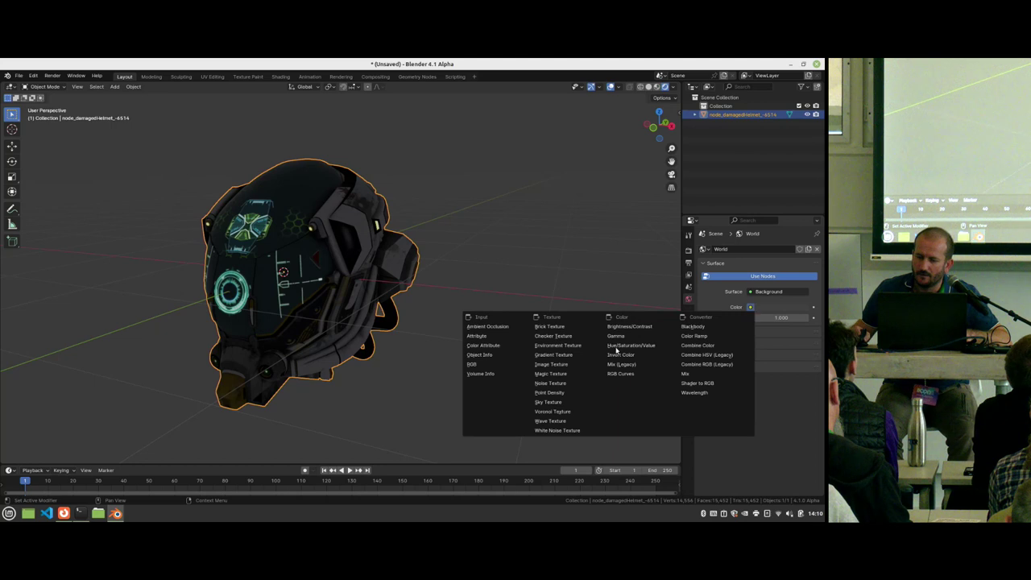
pyautogui.click(563, 347)
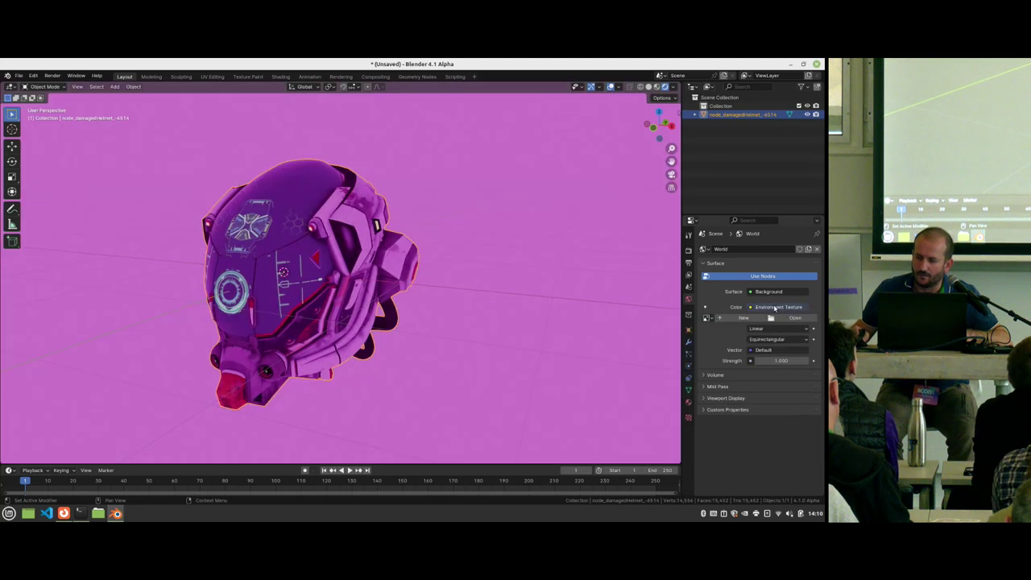
pyautogui.click(794, 317)
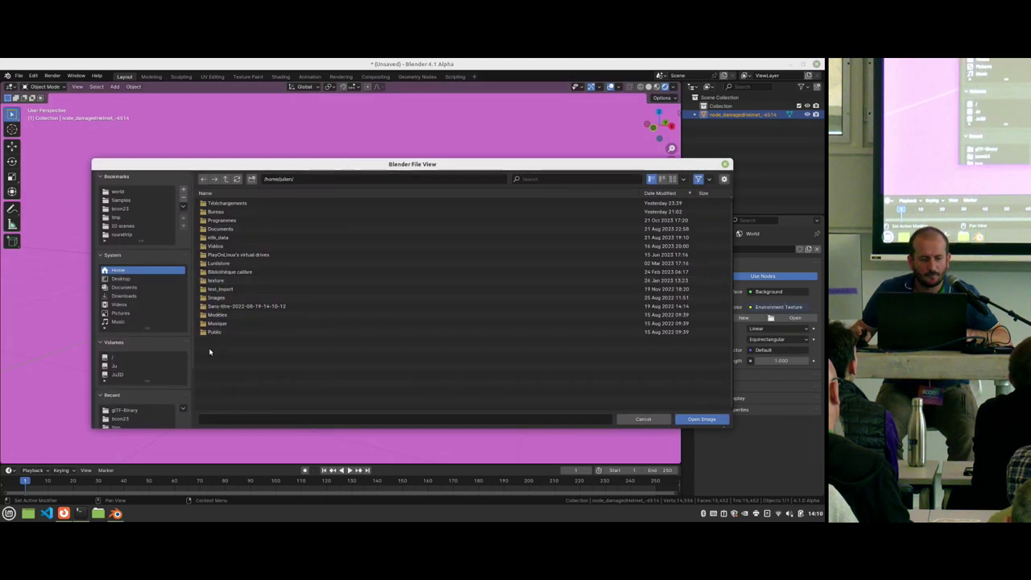
pyautogui.click(119, 190)
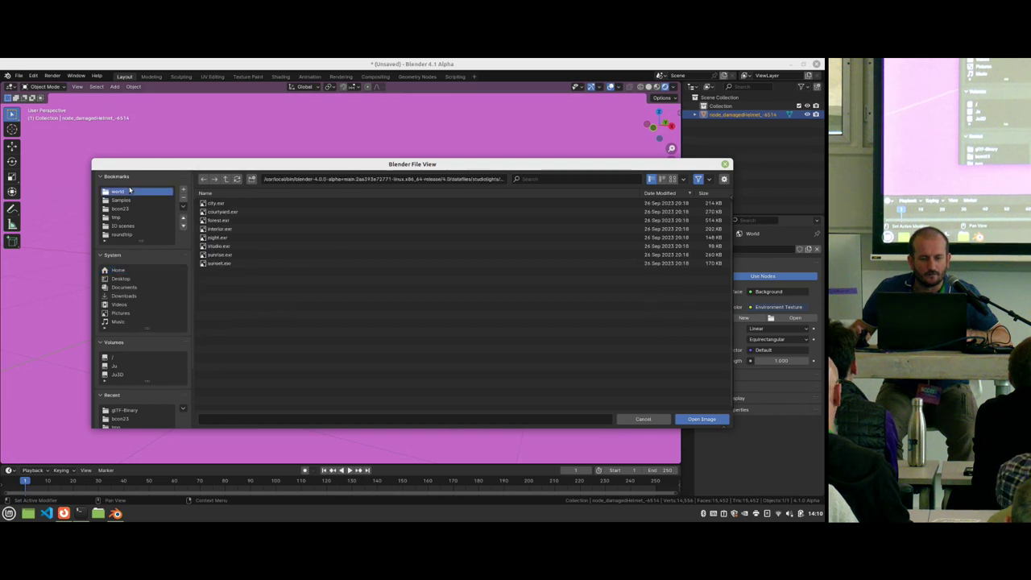
pyautogui.doubleClick(227, 254)
pyautogui.moveTo(347, 316); pyautogui.dragTo(366, 312, button='middle')
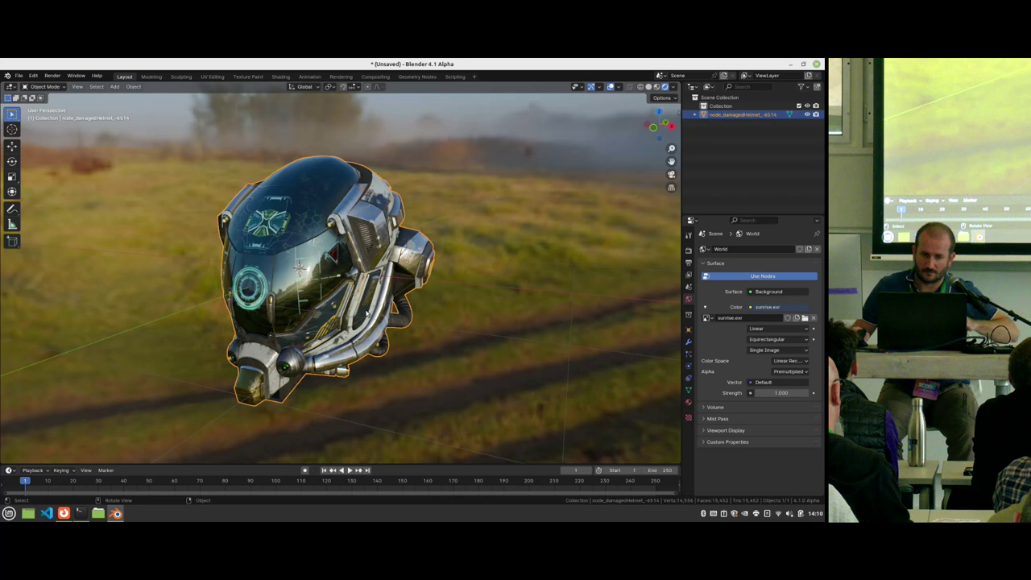
# Step: Split the 3D viewport vertically in two and turn the new area into a Shader Editor
pyautogui.moveTo(442, 267); pyautogui.dragTo(439, 283, button='middle')
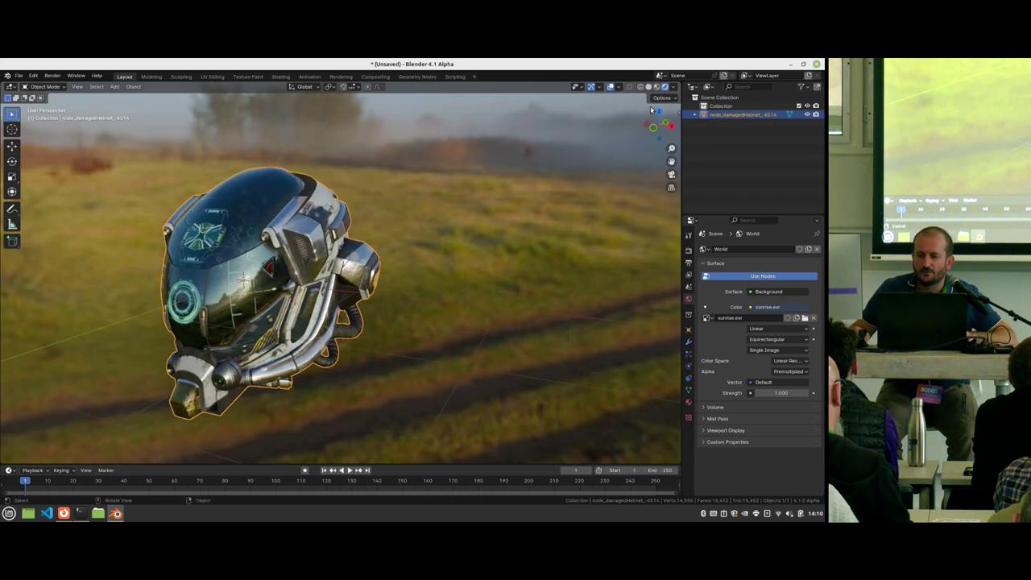
pyautogui.moveTo(678, 86); pyautogui.dragTo(334, 161)
pyautogui.moveTo(209, 273); pyautogui.dragTo(239, 280, button='middle')
pyautogui.click(344, 86)
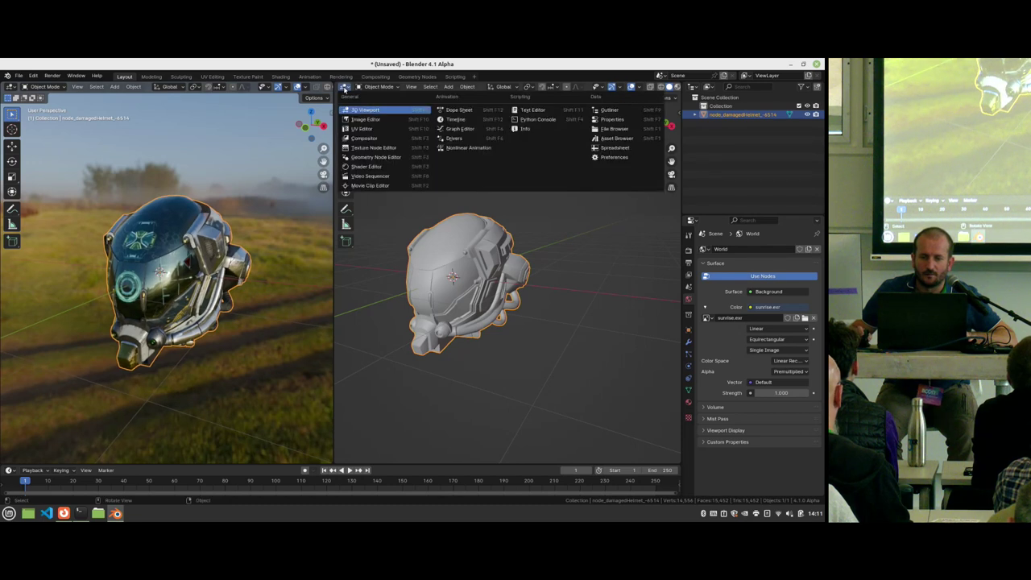
pyautogui.click(360, 166)
# Step: Widen the Shader Editor by narrowing the 3D viewport, keeping the helmet's texture and Principled BSDF nodes in view
pyautogui.scroll(-4, 434, 218)
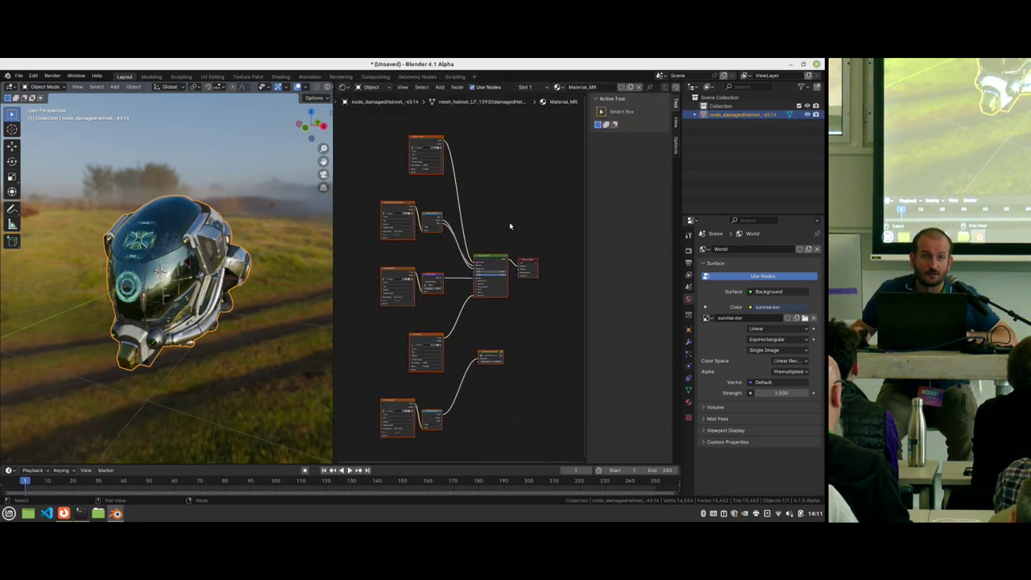
pyautogui.scroll(4, 515, 216)
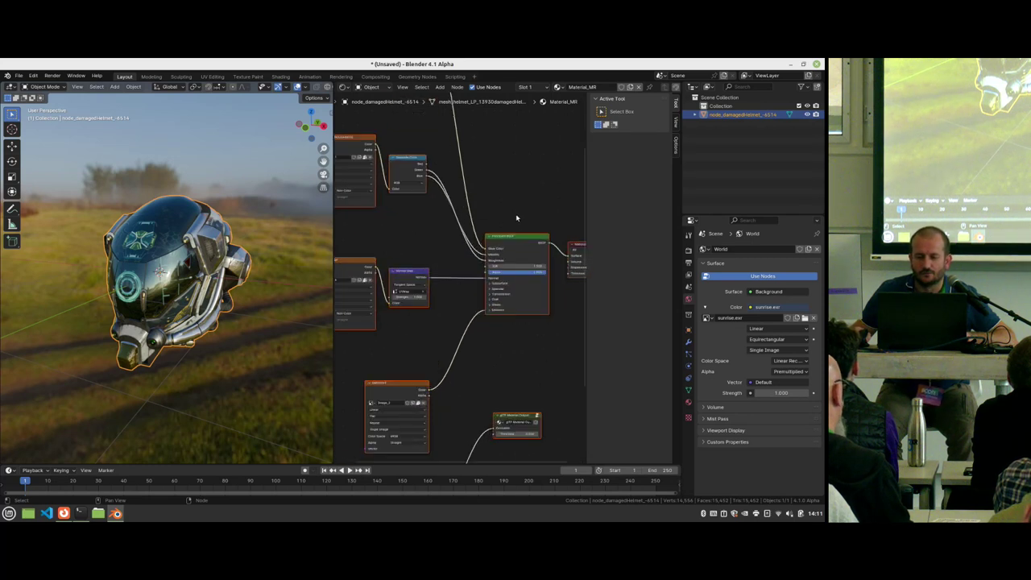
pyautogui.scroll(1, 516, 217)
pyautogui.scroll(4, 516, 174)
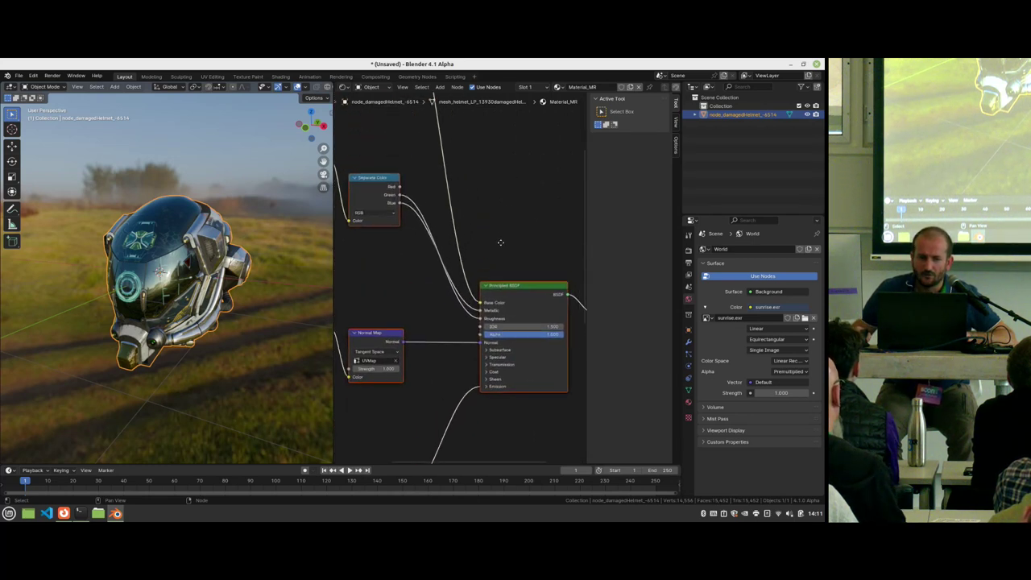
pyautogui.moveTo(335, 185); pyautogui.dragTo(225, 187)
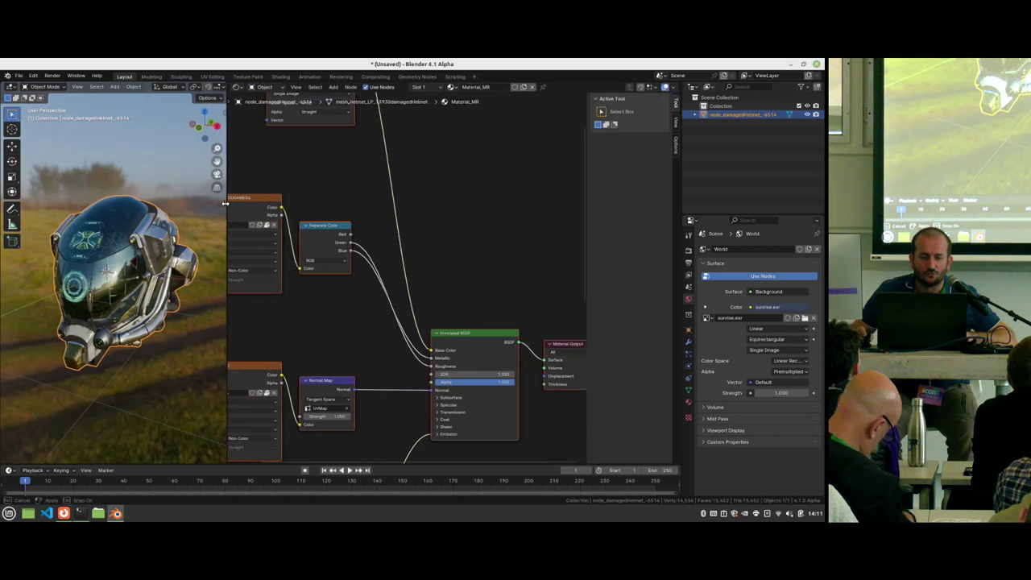
pyautogui.moveTo(444, 240); pyautogui.dragTo(461, 328, button='middle')
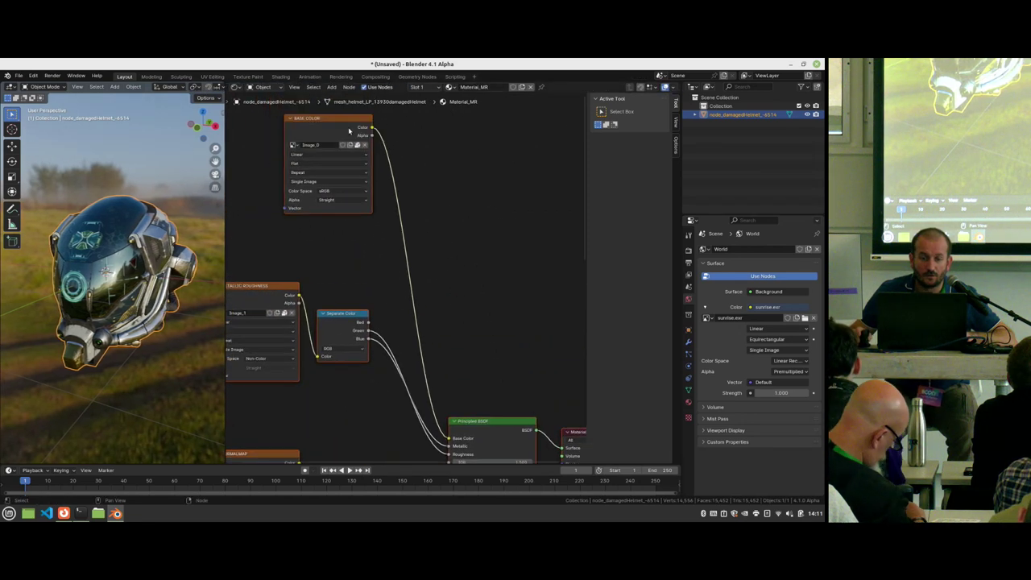
# Step: Reposition the Base Color image texture node just above the Separate Color node
pyautogui.moveTo(348, 119); pyautogui.dragTo(435, 258)
pyautogui.moveTo(529, 253); pyautogui.dragTo(485, 149, button='middle')
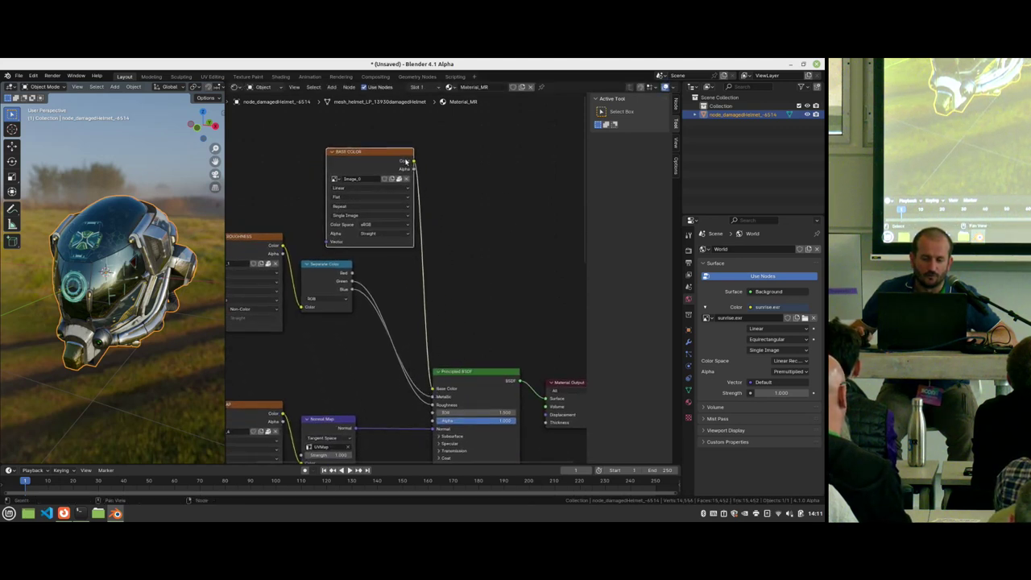
pyautogui.moveTo(383, 153); pyautogui.dragTo(346, 144)
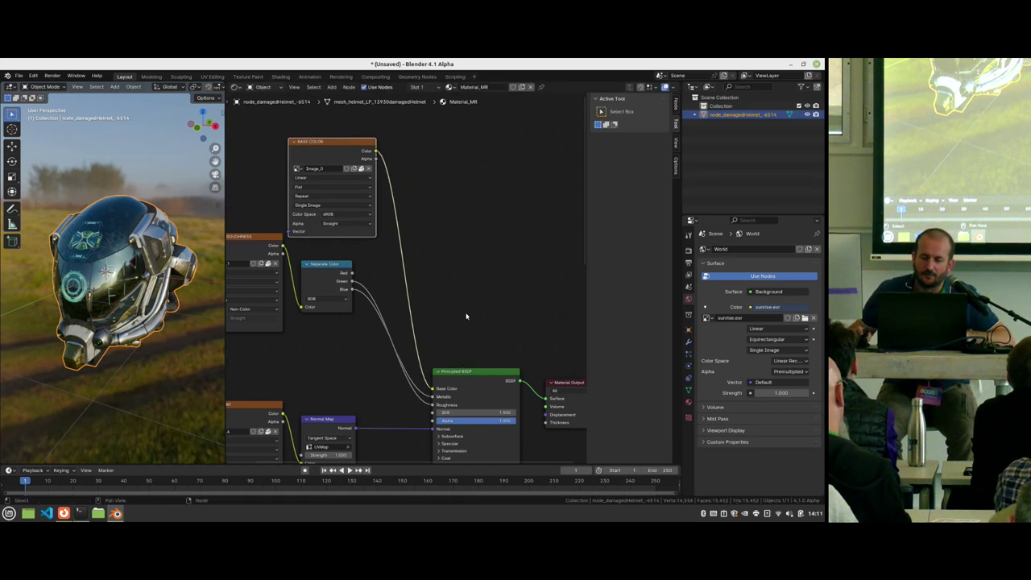
# Step: Disconnect the Base Color texture from the Principled BSDF and set its base color to bright green
pyautogui.moveTo(430, 390); pyautogui.dragTo(424, 334)
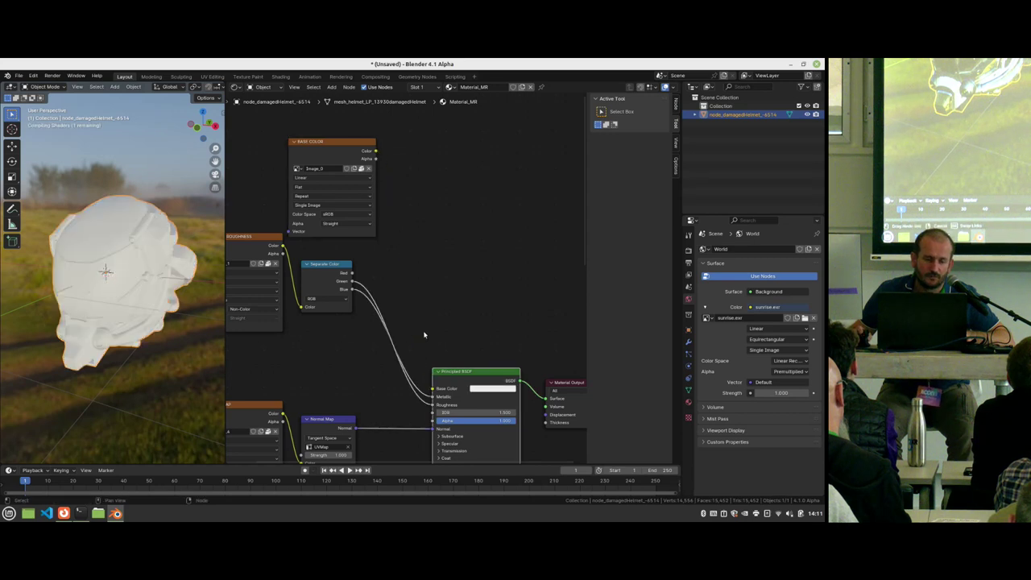
pyautogui.click(486, 392)
pyautogui.click(516, 302)
pyautogui.click(488, 305)
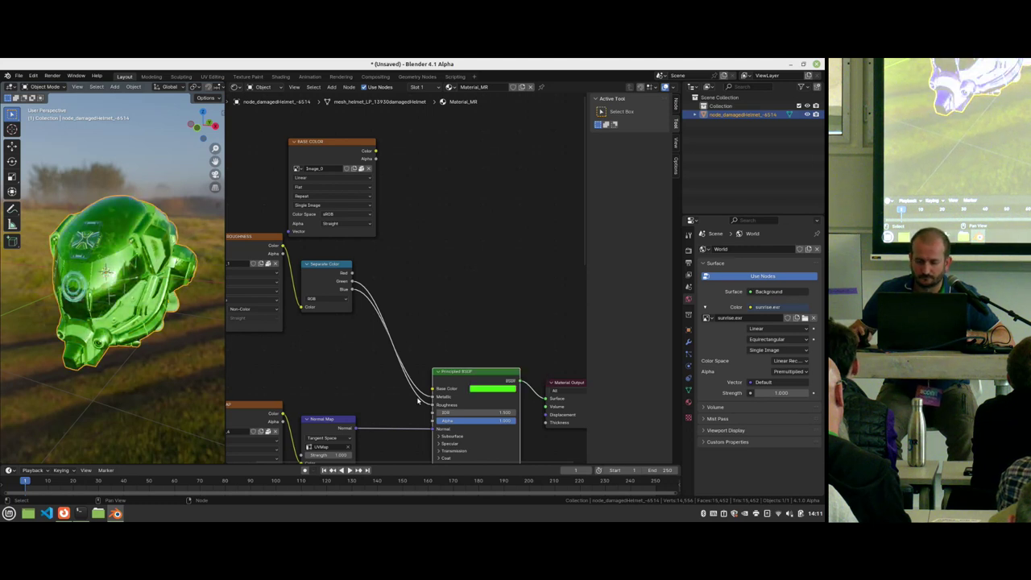
# Step: Reconnect the Base Color texture to the Principled BSDF's Base Color input and add a Mix Color node near that link
pyautogui.moveTo(434, 390); pyautogui.dragTo(337, 140)
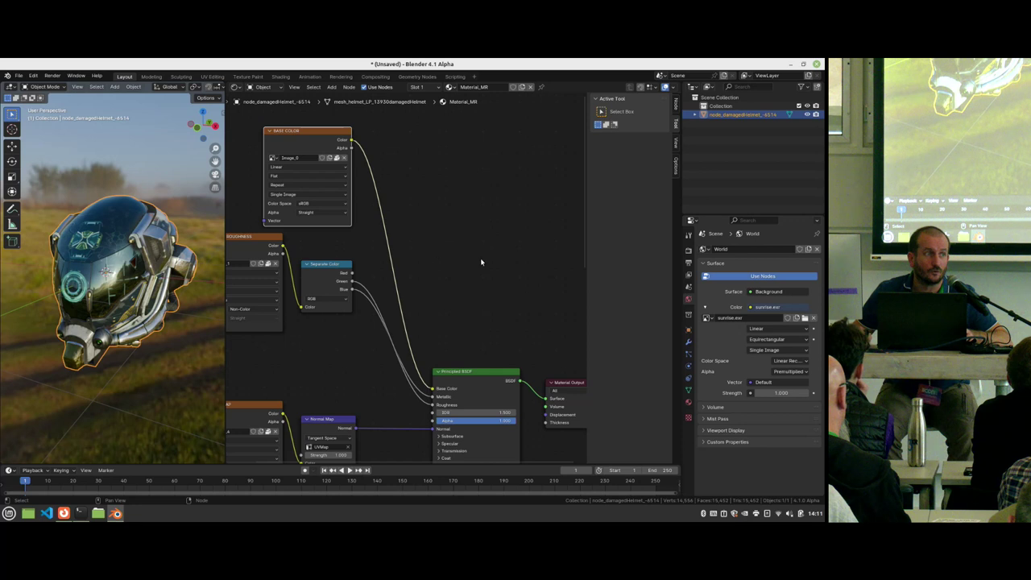
pyautogui.hotkey('shift', 'a')
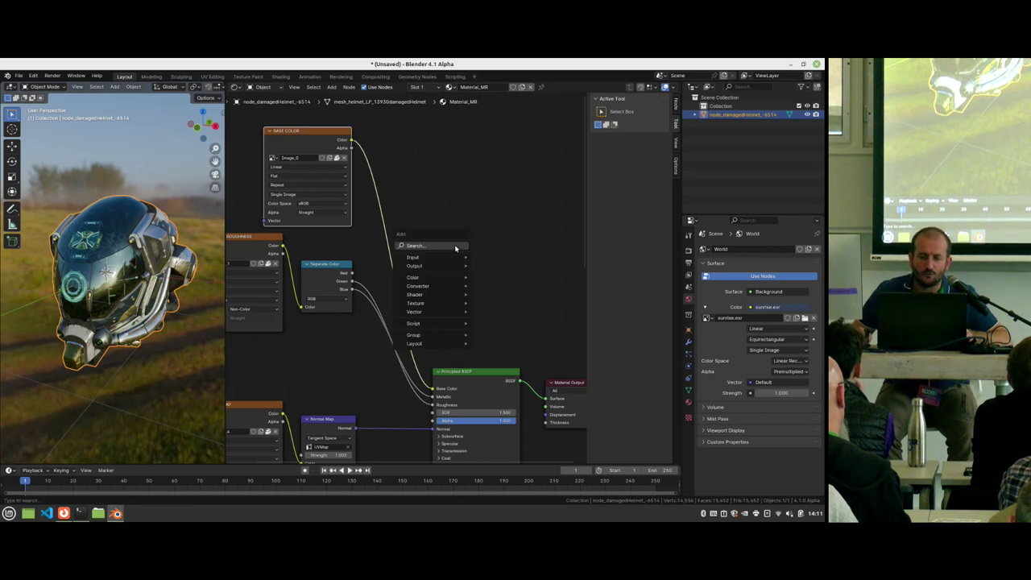
pyautogui.click(455, 246)
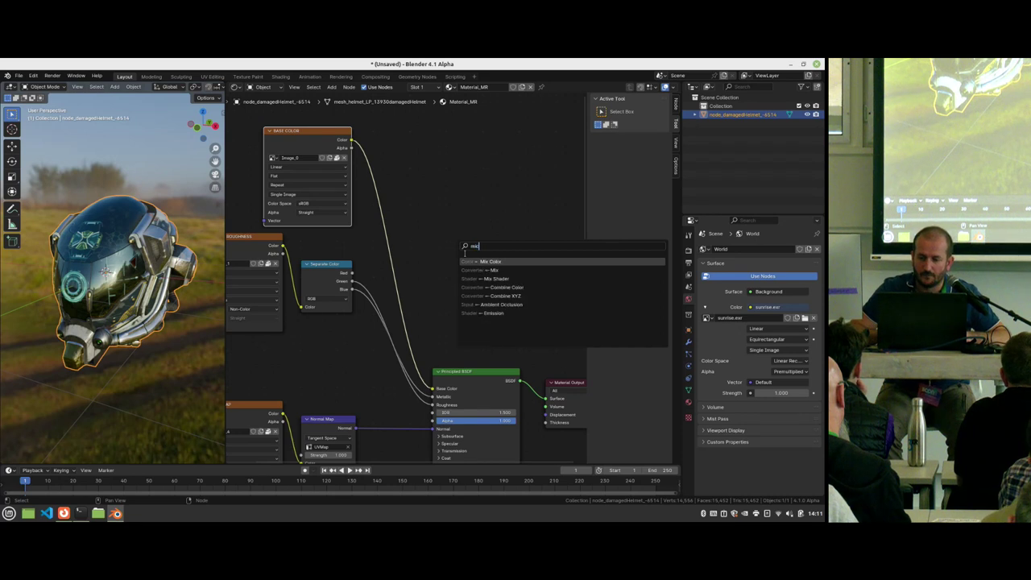
pyautogui.click(467, 261)
pyautogui.click(420, 231)
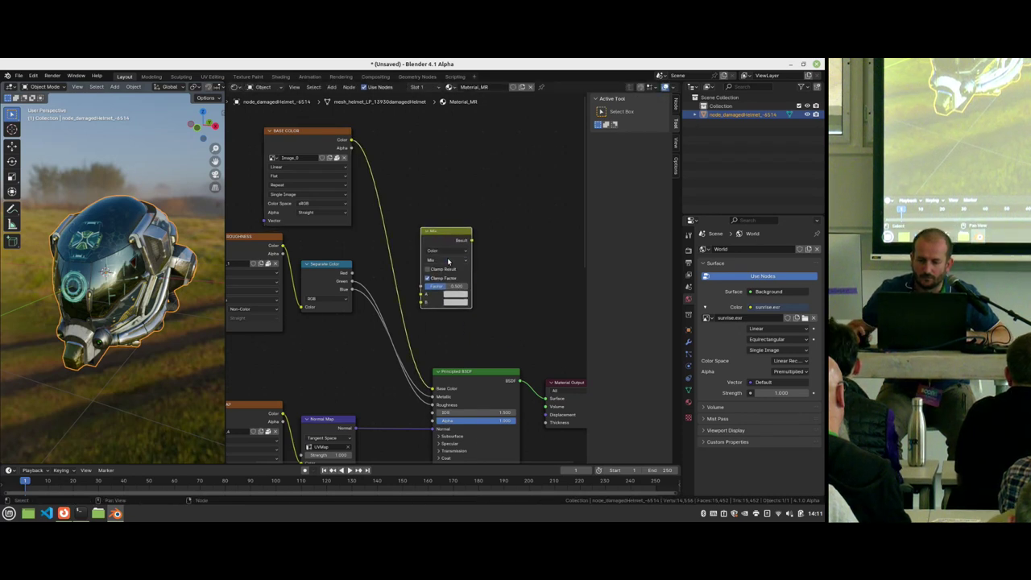
# Step: Set the Mix node's blend mode to Multiply and insert it between the Base Color texture and the Principled BSDF
pyautogui.click(449, 261)
pyautogui.click(448, 282)
pyautogui.press('g')
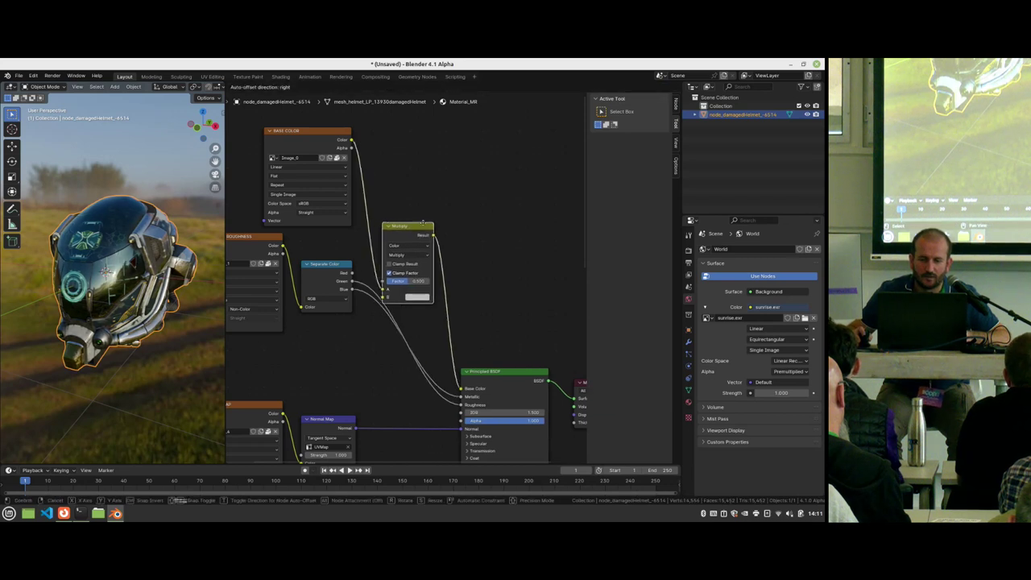
pyautogui.click(440, 197)
# Step: Set the Multiply node's B color to bright green and its factor to 1.000
pyautogui.click(432, 273)
pyautogui.click(465, 186)
pyautogui.moveTo(465, 186); pyautogui.dragTo(432, 179)
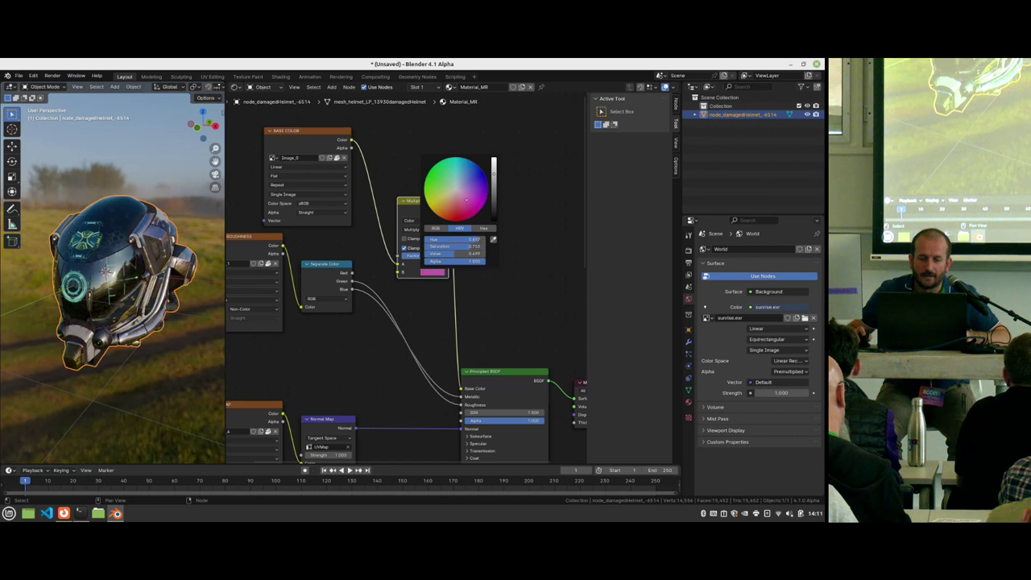
pyautogui.moveTo(422, 255); pyautogui.dragTo(444, 258)
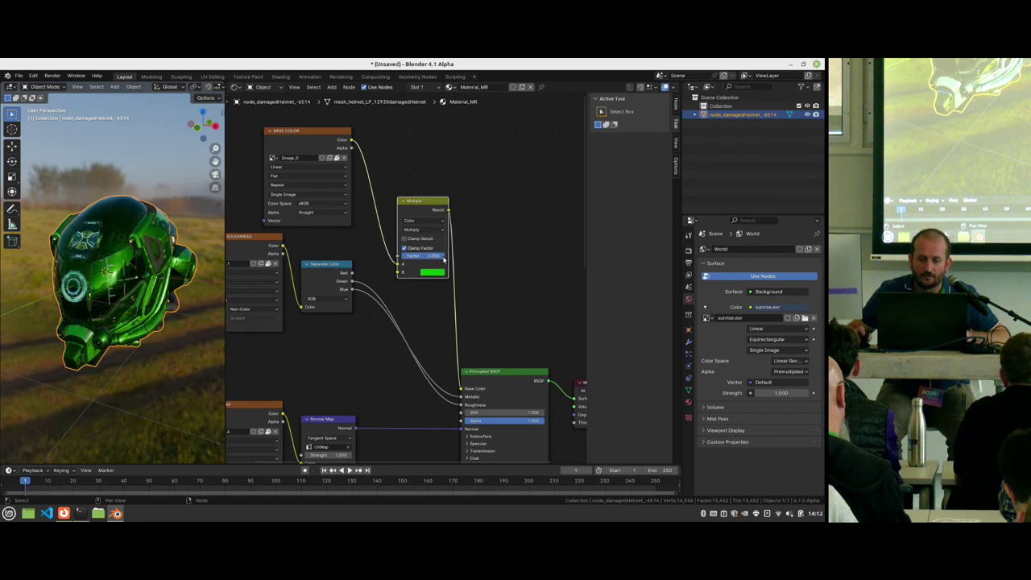
# Step: Nudge the Base Color texture and Principled BSDF nodes, and change the Multiply node's B color to purple
pyautogui.moveTo(310, 161)
pyautogui.mouseDown()
pyautogui.moveTo(328, 145)
pyautogui.moveTo(320, 161)
pyautogui.mouseUp()
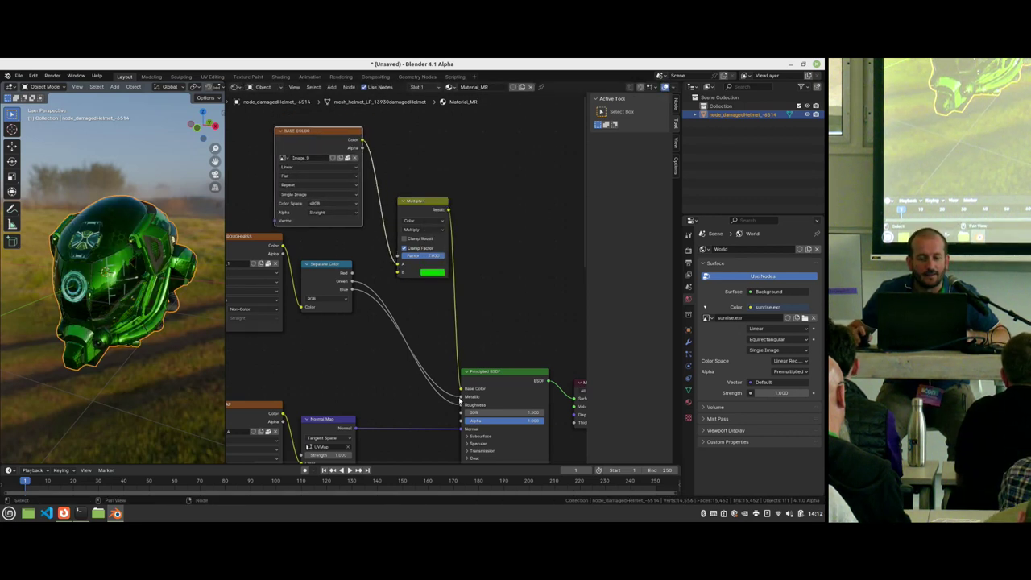
pyautogui.moveTo(494, 372); pyautogui.dragTo(504, 357)
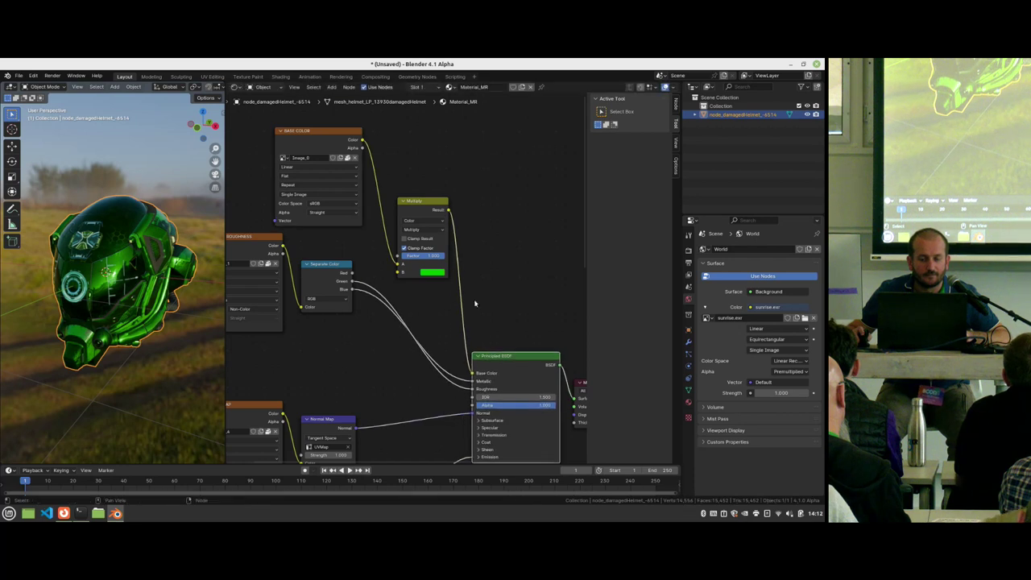
pyautogui.click(430, 273)
pyautogui.click(477, 185)
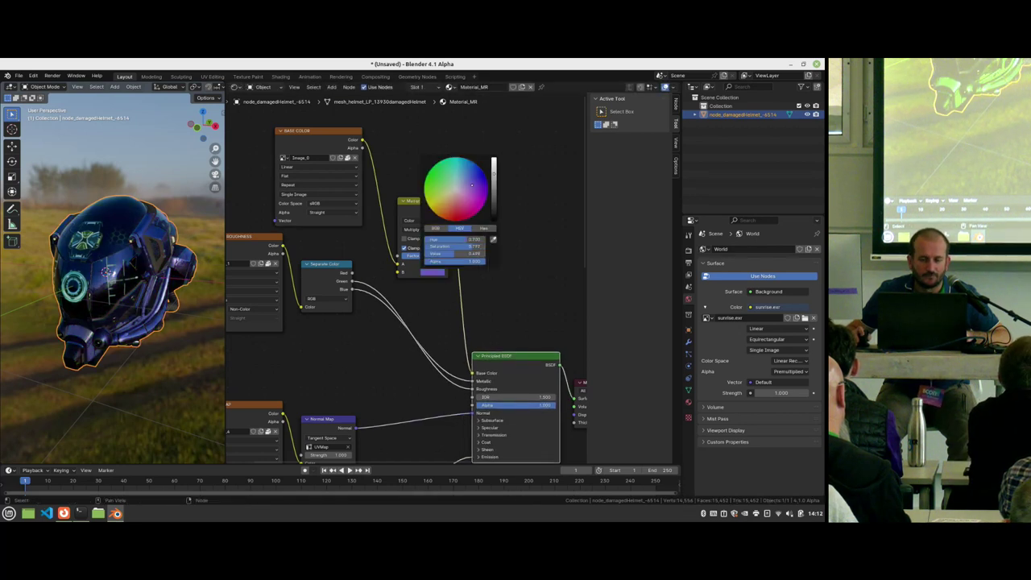
# Step: Move the Metallic Roughness texture node lower and the Base Color texture node higher in the node graph
pyautogui.moveTo(409, 145); pyautogui.dragTo(529, 187, button='middle')
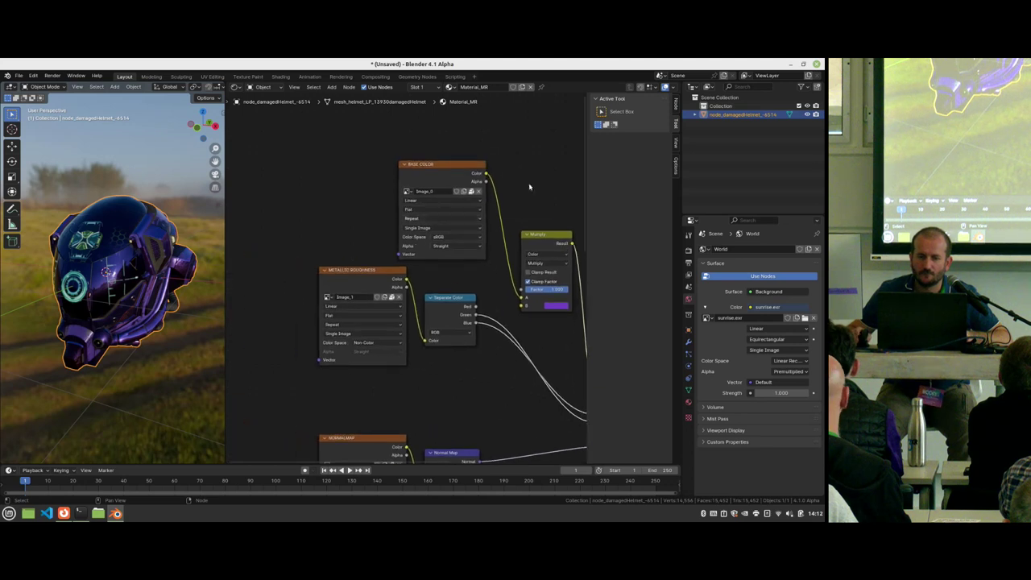
pyautogui.moveTo(379, 273); pyautogui.dragTo(368, 318)
pyautogui.moveTo(433, 167); pyautogui.dragTo(437, 149)
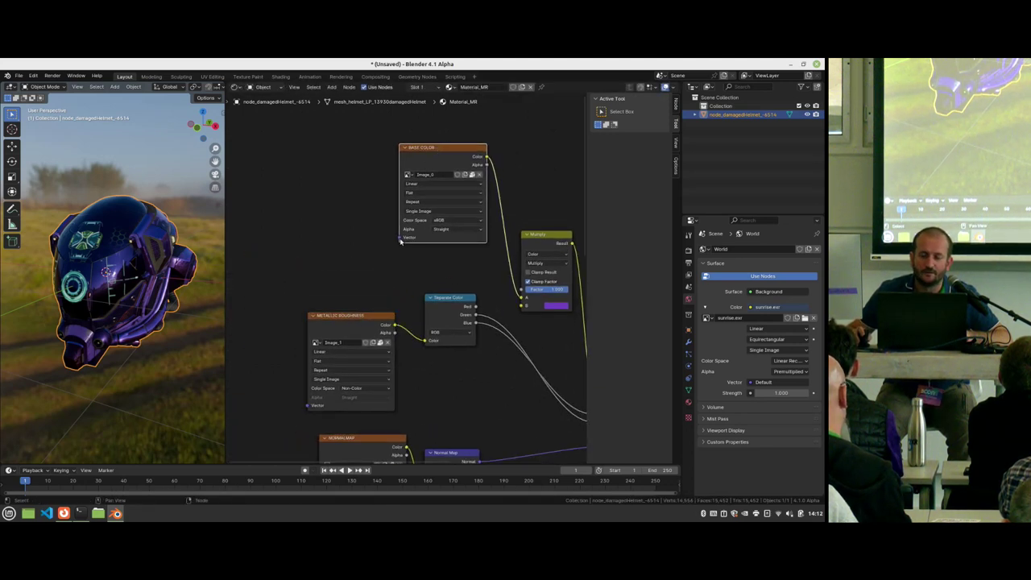
# Step: Add a Mapping node feeding the Base Color texture's Vector input and place it beside the texture node
pyautogui.moveTo(400, 238); pyautogui.dragTo(332, 207)
pyautogui.write('map')
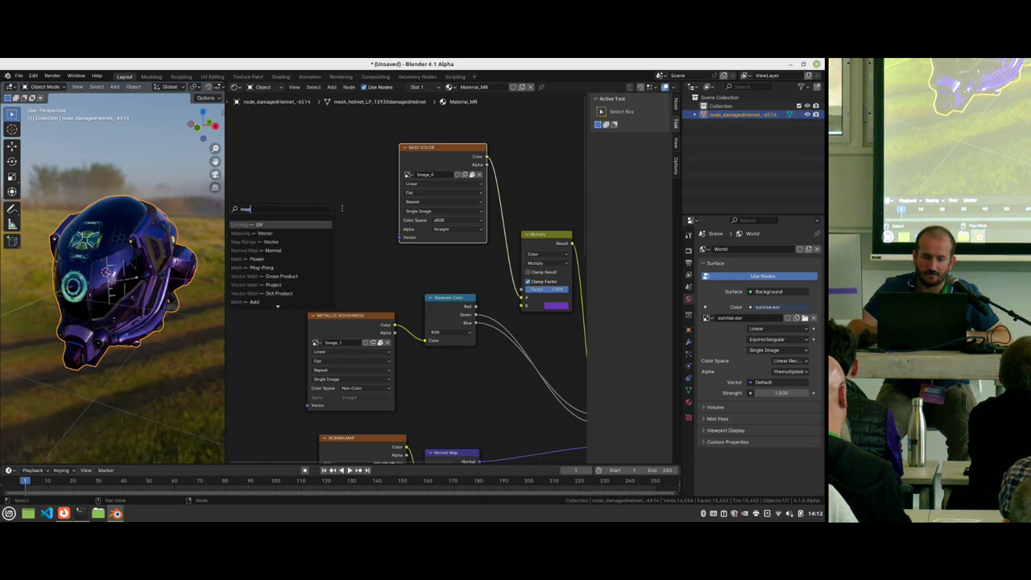
pyautogui.write('p')
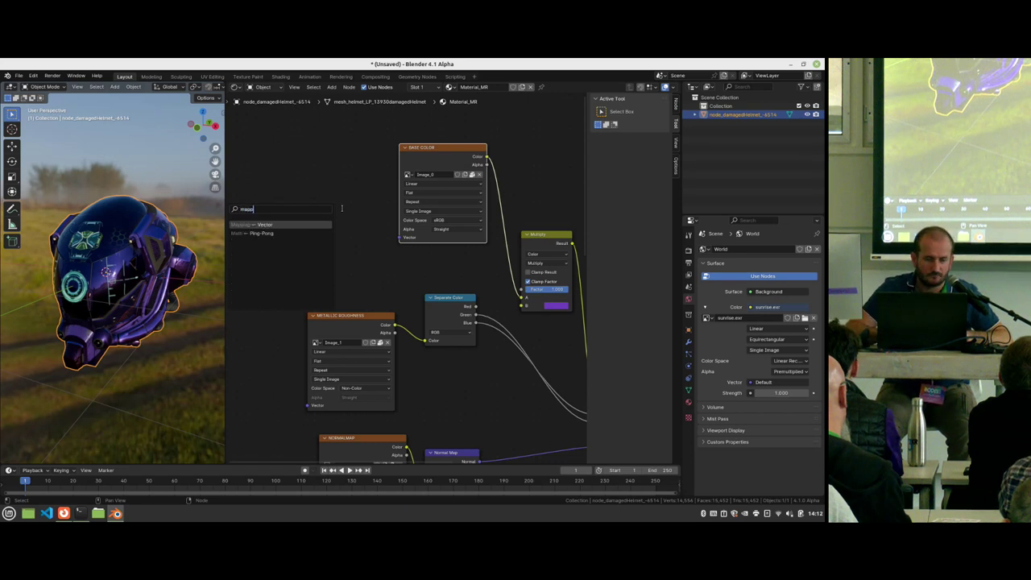
pyautogui.press('Return')
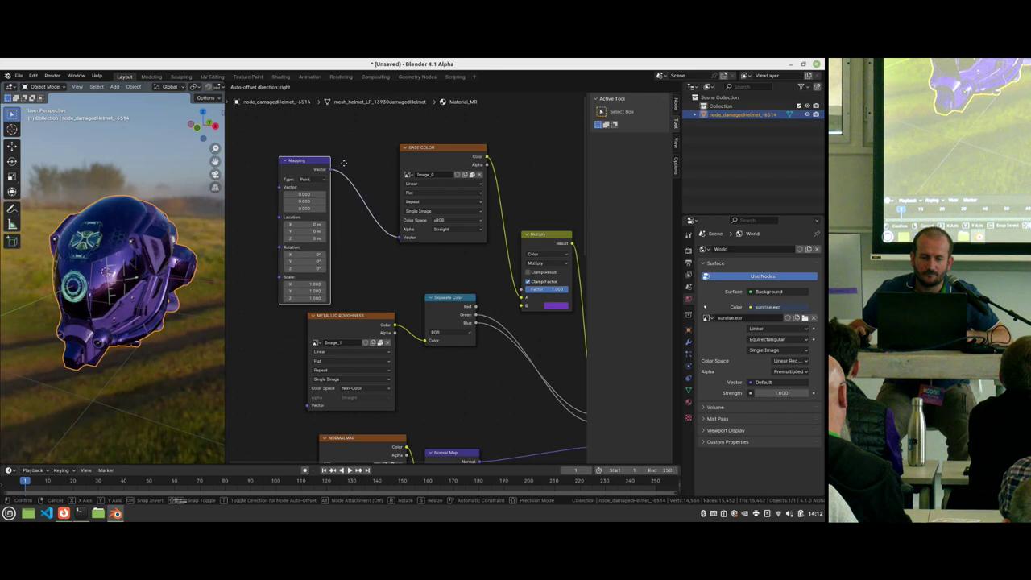
pyautogui.click(343, 162)
# Step: Add a UV Map node feeding the Mapping node's Vector input and place it in front of that node
pyautogui.moveTo(279, 187); pyautogui.dragTo(256, 188)
pyautogui.write('uv')
pyautogui.press('Return')
pyautogui.click(259, 191)
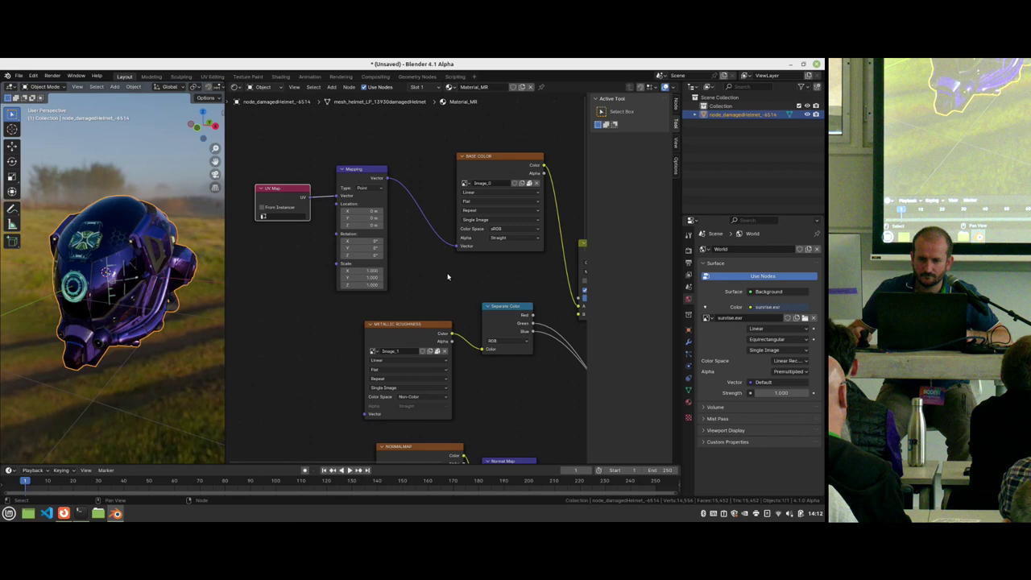
# Step: Examine how the Metallic Roughness texture feeds the Principled BSDF's Metallic and Roughness inputs through the Separate Color node
pyautogui.scroll(-5, 447, 276)
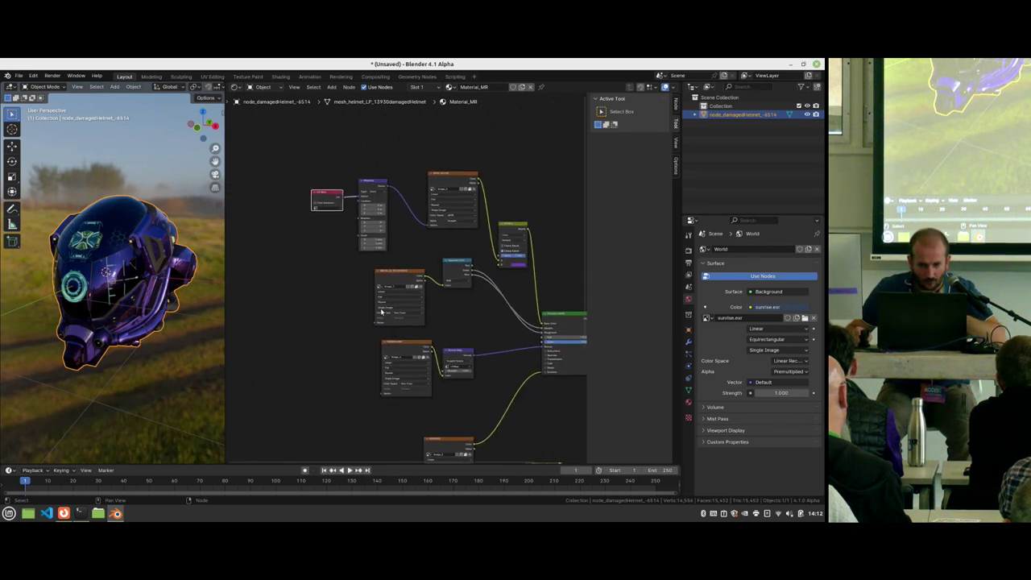
pyautogui.scroll(5, 397, 358)
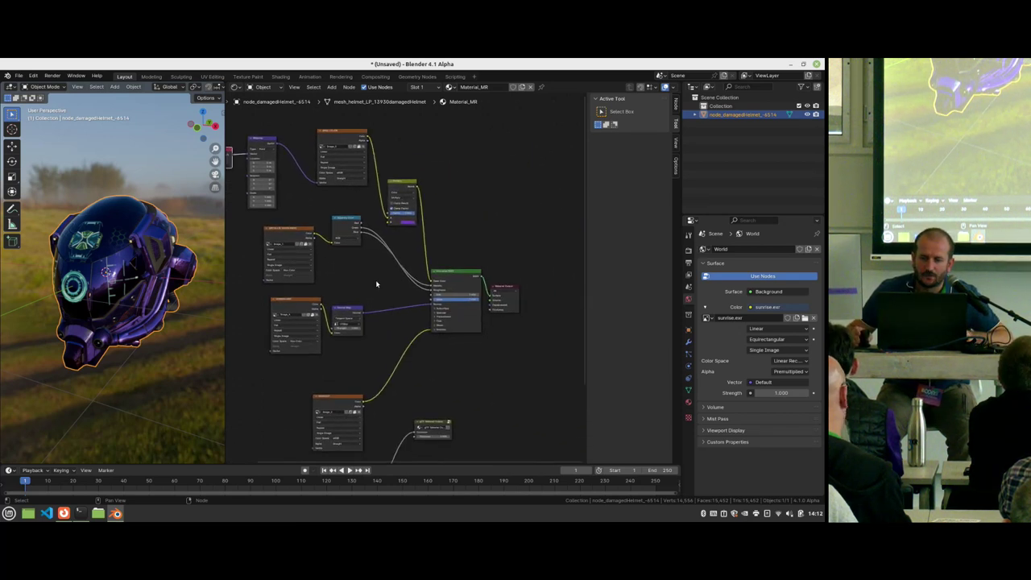
pyautogui.moveTo(495, 269); pyautogui.dragTo(487, 244)
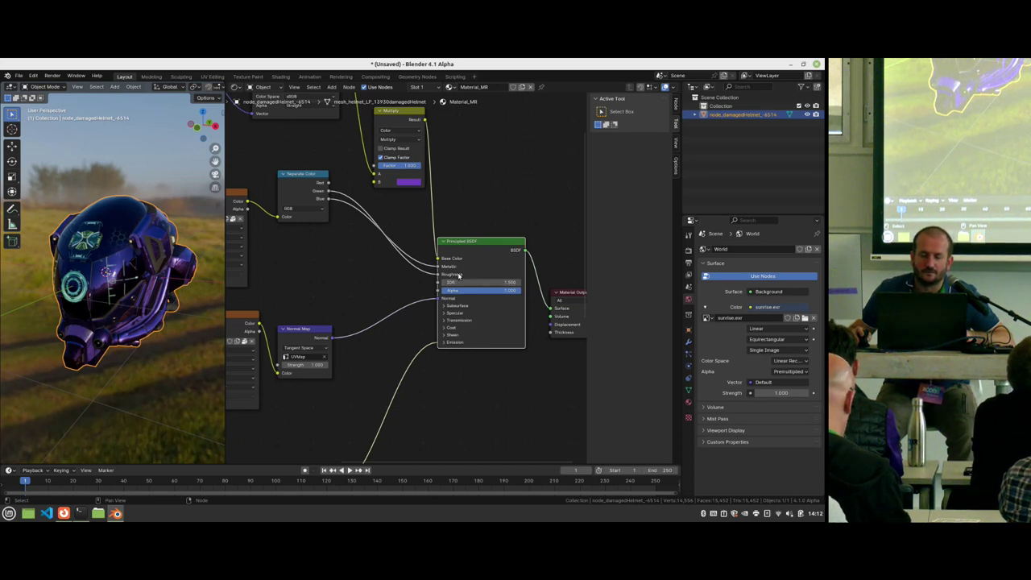
pyautogui.moveTo(300, 171); pyautogui.dragTo(309, 186)
pyautogui.moveTo(454, 259); pyautogui.dragTo(496, 253, button='middle')
pyautogui.moveTo(480, 262); pyautogui.dragTo(480, 267)
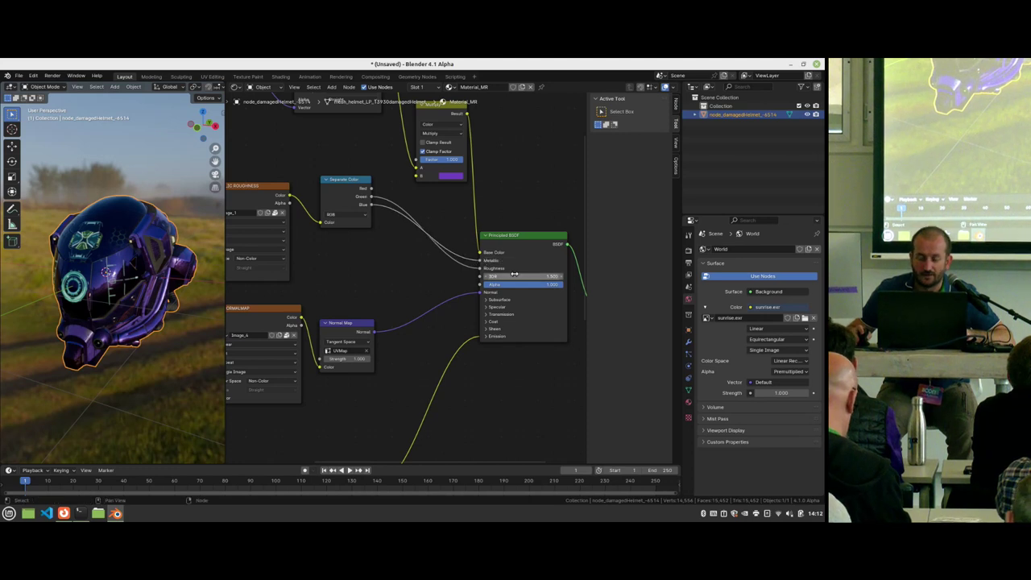
pyautogui.moveTo(523, 239); pyautogui.dragTo(524, 236)
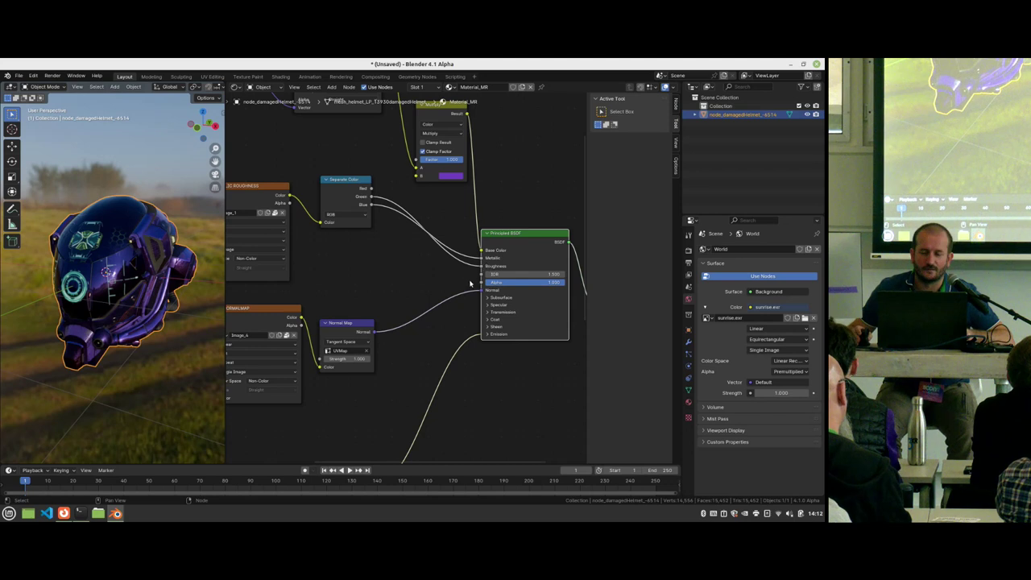
pyautogui.moveTo(383, 256); pyautogui.dragTo(428, 281, button='middle')
pyautogui.click(302, 209)
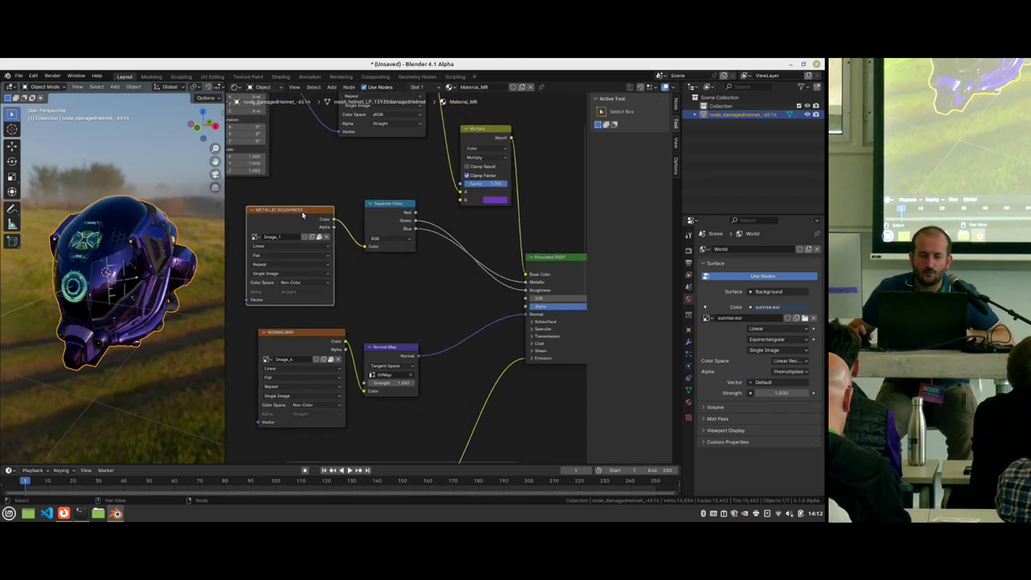
pyautogui.moveTo(302, 210); pyautogui.dragTo(307, 212)
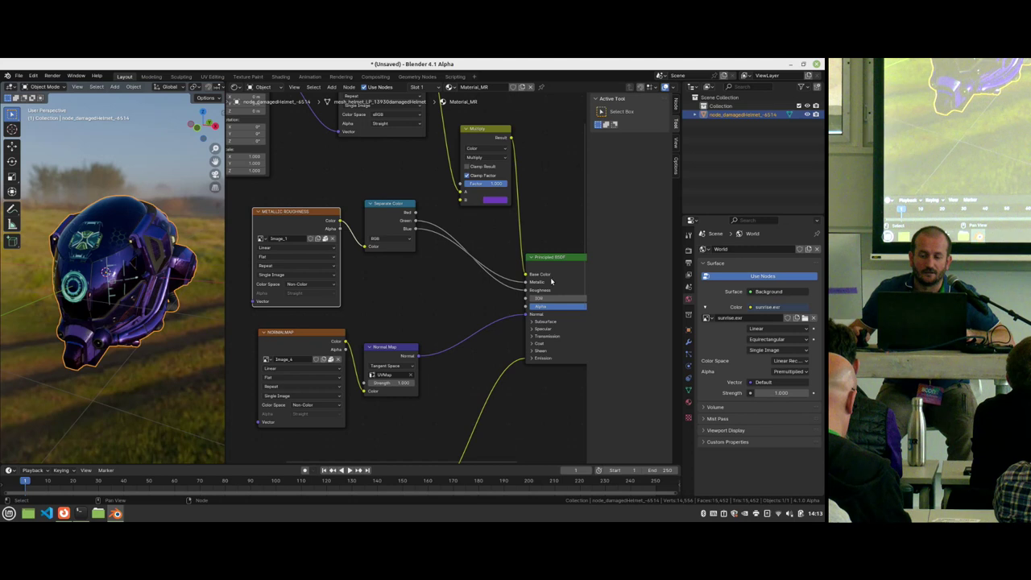
pyautogui.moveTo(438, 299); pyautogui.dragTo(406, 277, button='middle')
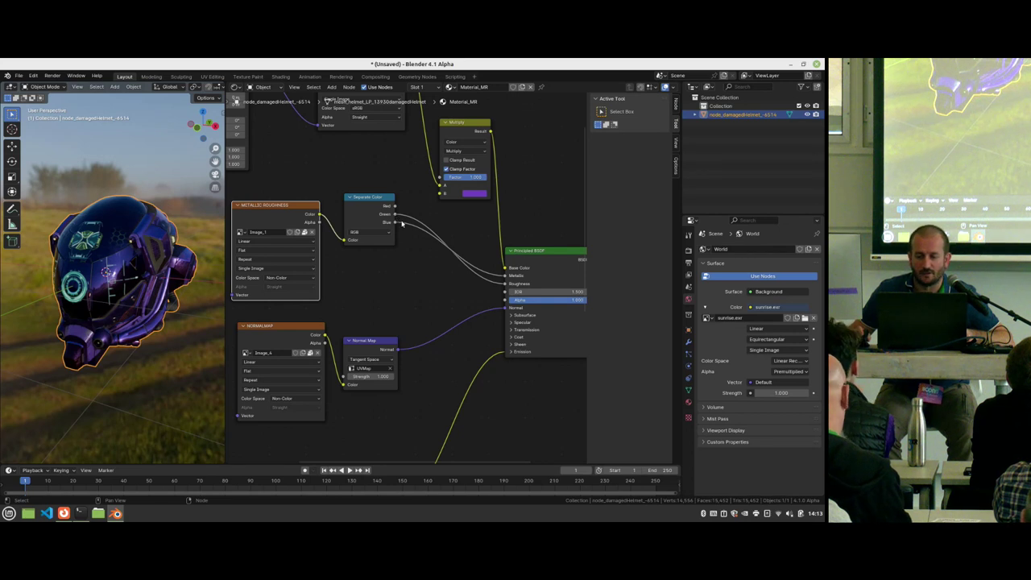
pyautogui.moveTo(503, 283); pyautogui.dragTo(505, 283)
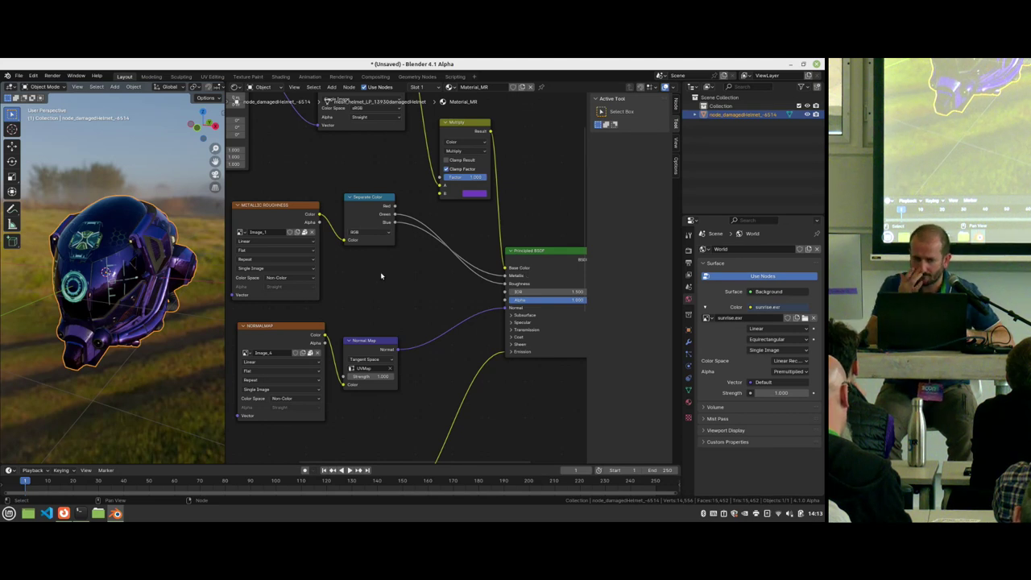
# Step: Disconnect the Principled BSDF's Metallic and Roughness inputs, and reconnect Separate Color's Green output to Roughness and Blue to Metallic
pyautogui.moveTo(506, 276)
pyautogui.mouseDown()
pyautogui.moveTo(476, 290)
pyautogui.moveTo(572, 275)
pyautogui.moveTo(557, 284)
pyautogui.mouseUp()
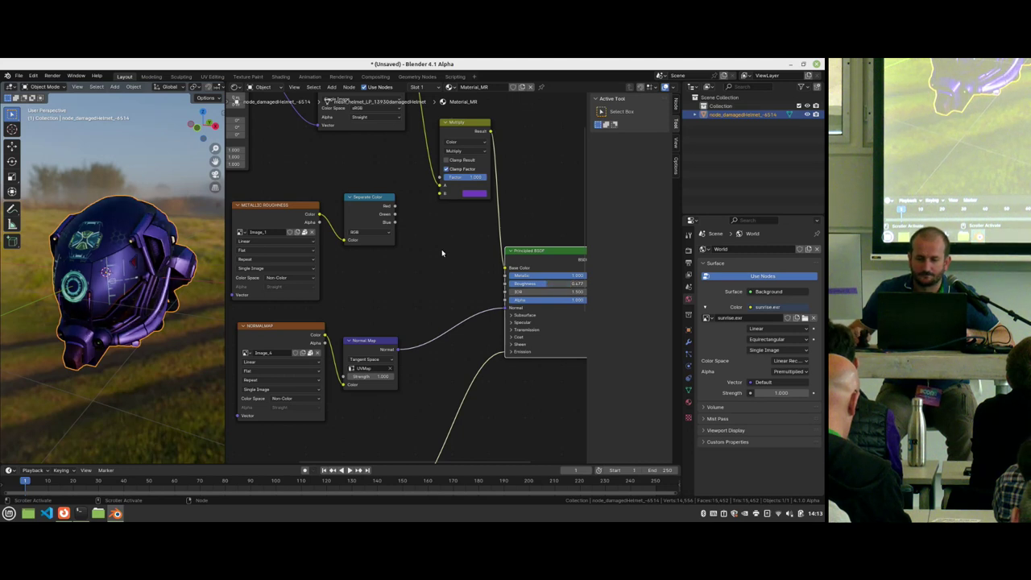
pyautogui.moveTo(395, 213); pyautogui.dragTo(505, 284)
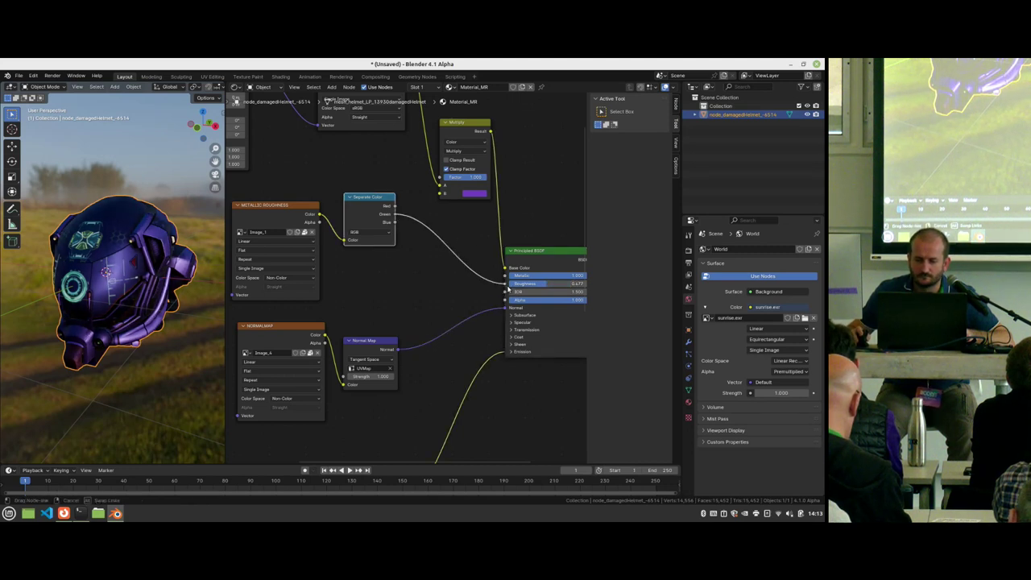
pyautogui.moveTo(394, 222); pyautogui.dragTo(505, 276)
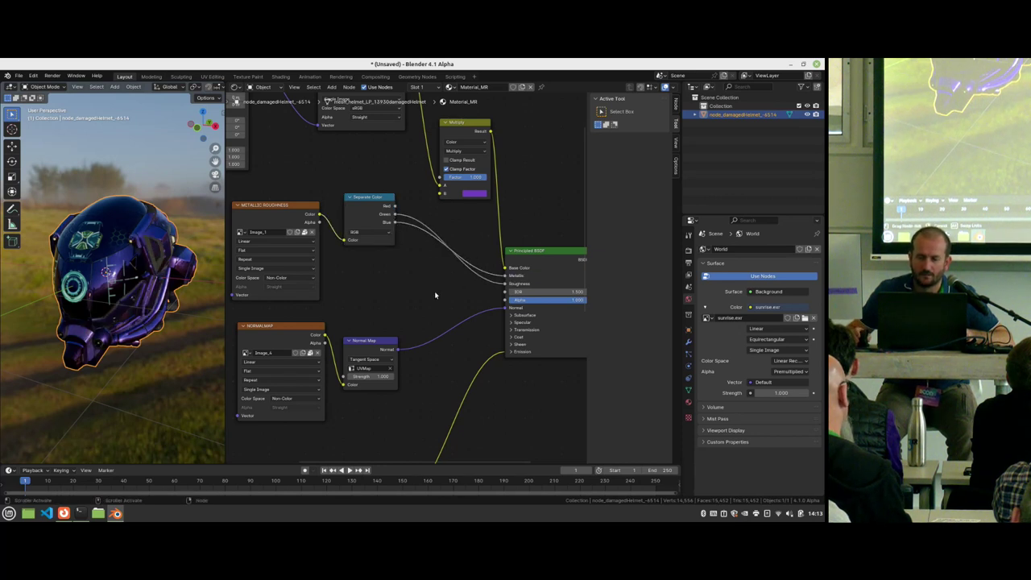
# Step: Reposition the Separate Color and Metallic Roughness texture nodes slightly higher, away from the Normal Map nodes
pyautogui.moveTo(426, 283); pyautogui.dragTo(437, 269, button='middle')
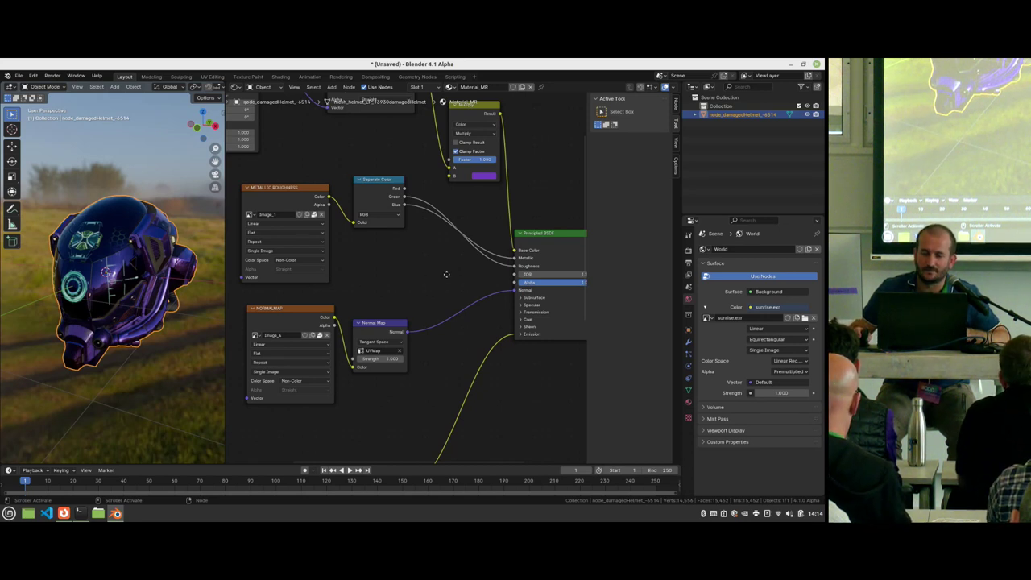
pyautogui.moveTo(444, 274); pyautogui.dragTo(382, 253, button='middle')
pyautogui.hscroll(-2, 303, 195)
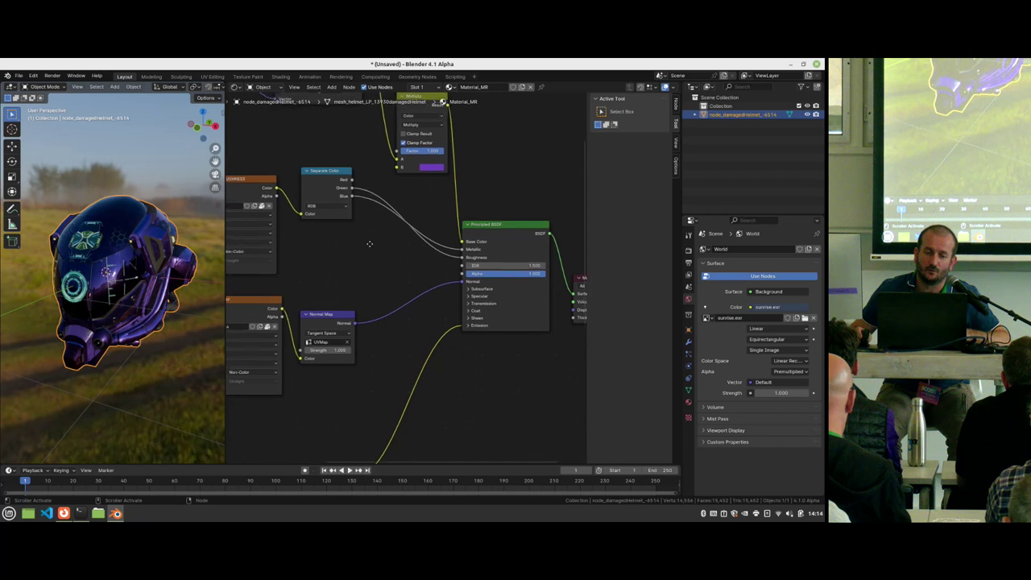
pyautogui.moveTo(343, 183); pyautogui.dragTo(353, 151)
pyautogui.moveTo(274, 185); pyautogui.dragTo(281, 173)
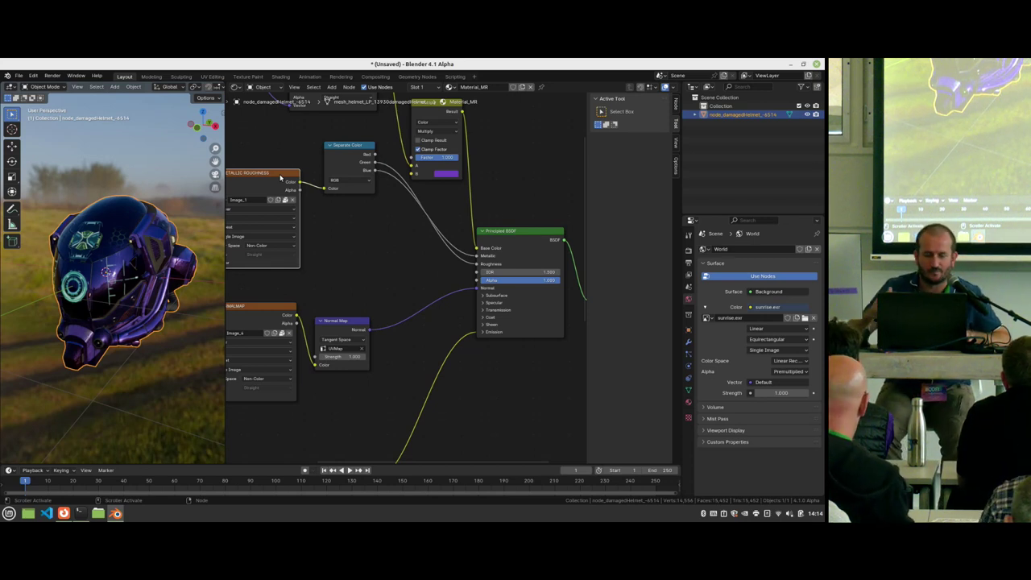
pyautogui.moveTo(281, 177); pyautogui.dragTo(307, 172, button='middle')
pyautogui.moveTo(299, 165); pyautogui.dragTo(295, 163)
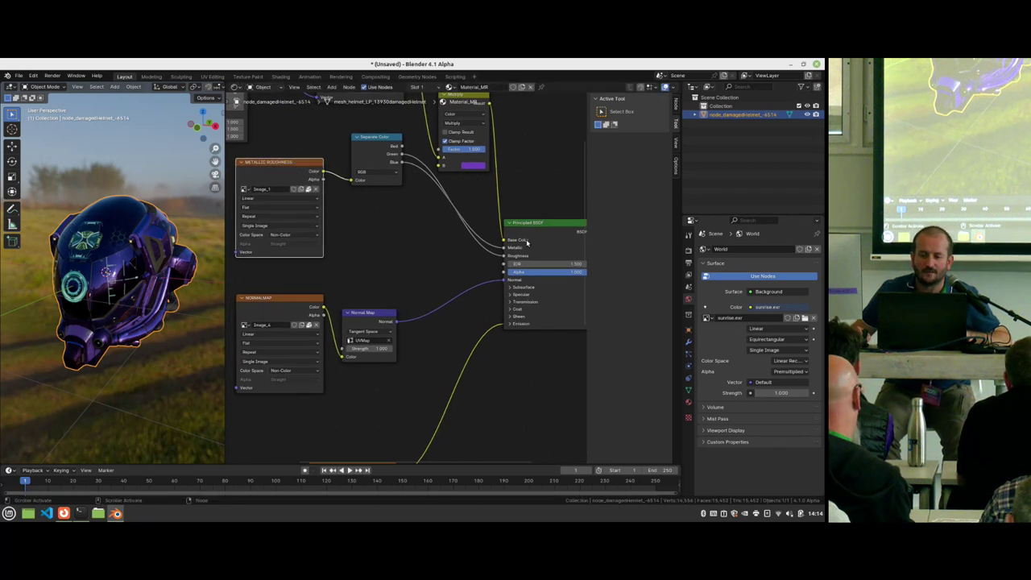
# Step: Duplicate the Metallic Roughness texture node and place the copy just below the Separate Color node
pyautogui.scroll(-2, 346, 205)
pyautogui.hotkey('shift', 'd')
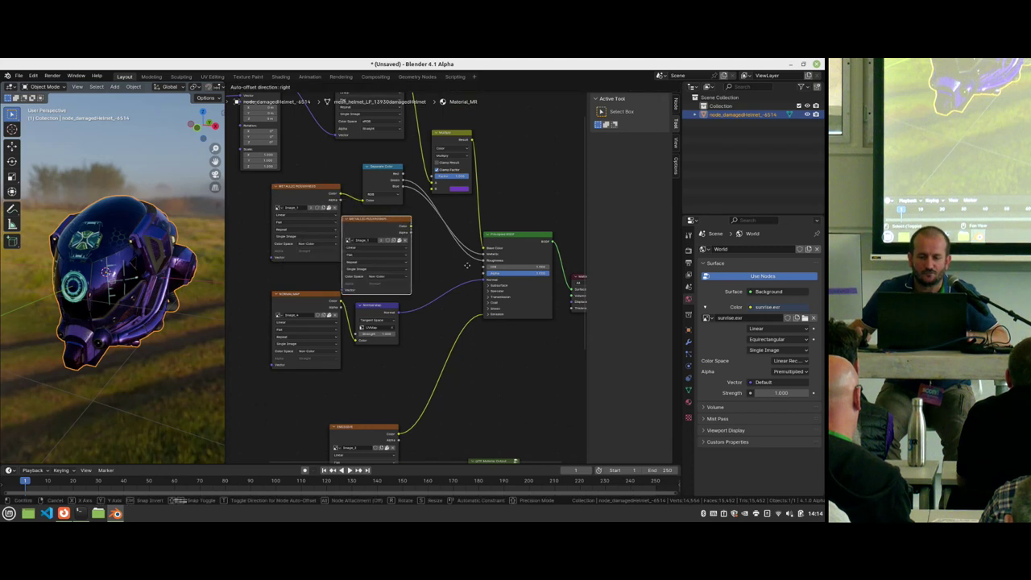
pyautogui.click(450, 257)
# Step: Space out the original Metallic Roughness and Normal Map nodes, and connect the duplicated texture's Color output to the Principled BSDF's Roughness input
pyautogui.moveTo(312, 190); pyautogui.dragTo(269, 190)
pyautogui.click(375, 310)
pyautogui.moveTo(374, 310); pyautogui.dragTo(386, 350)
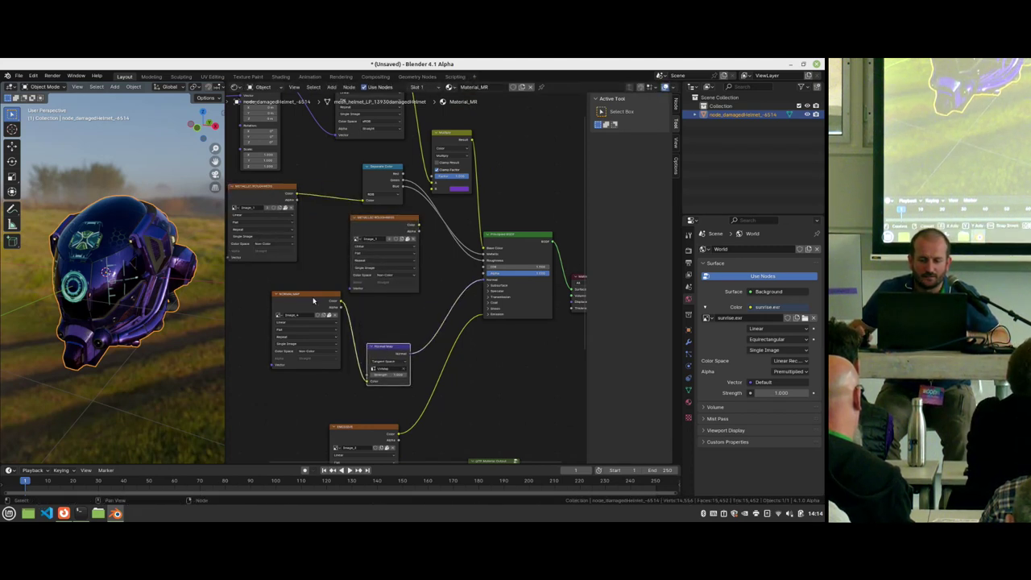
pyautogui.moveTo(306, 295); pyautogui.dragTo(286, 339)
pyautogui.moveTo(372, 223); pyautogui.dragTo(484, 259)
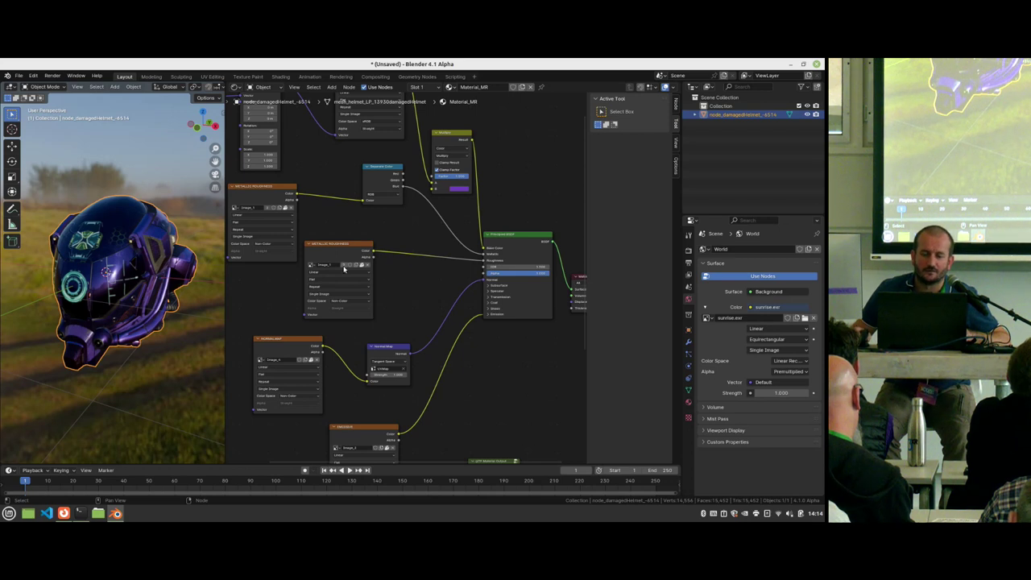
# Step: Adjust the duplicated Metallic Roughness texture's position and lower the Separate Color node to just above it
pyautogui.moveTo(348, 246); pyautogui.dragTo(374, 251)
pyautogui.scroll(2, 455, 226)
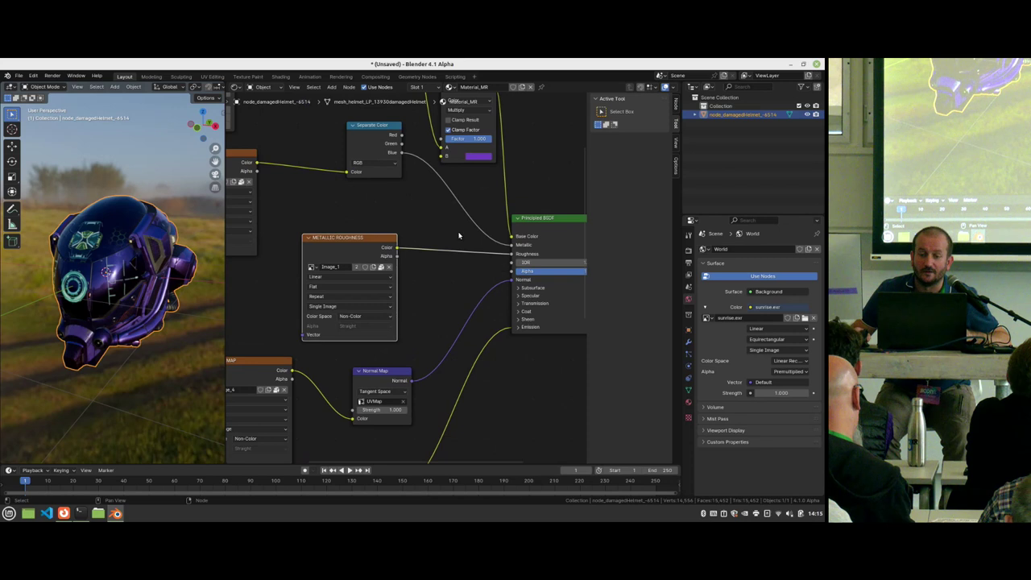
pyautogui.click(428, 256)
pyautogui.moveTo(494, 278); pyautogui.dragTo(496, 283)
pyautogui.scroll(-1, 422, 236)
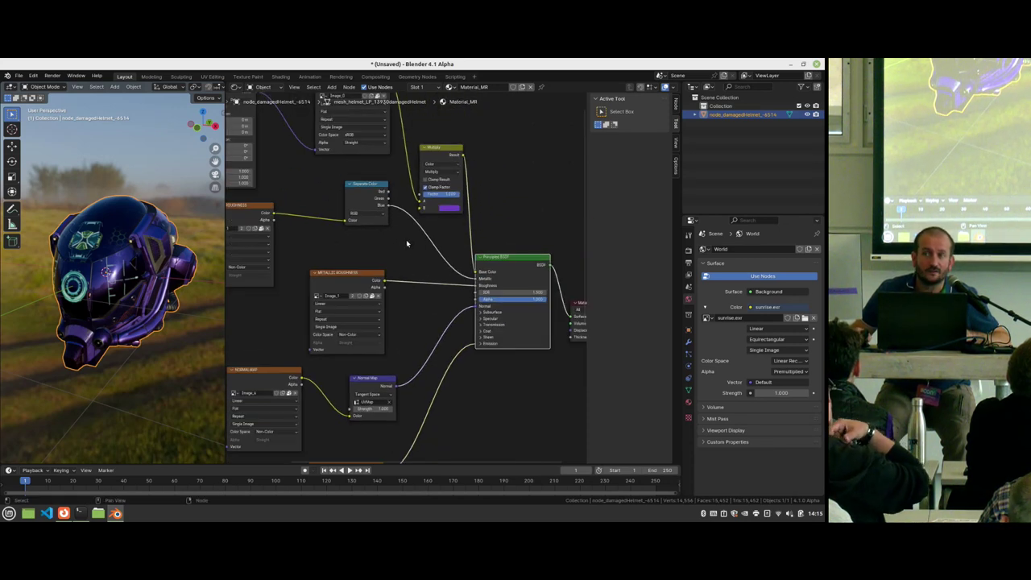
pyautogui.moveTo(368, 187); pyautogui.dragTo(355, 207)
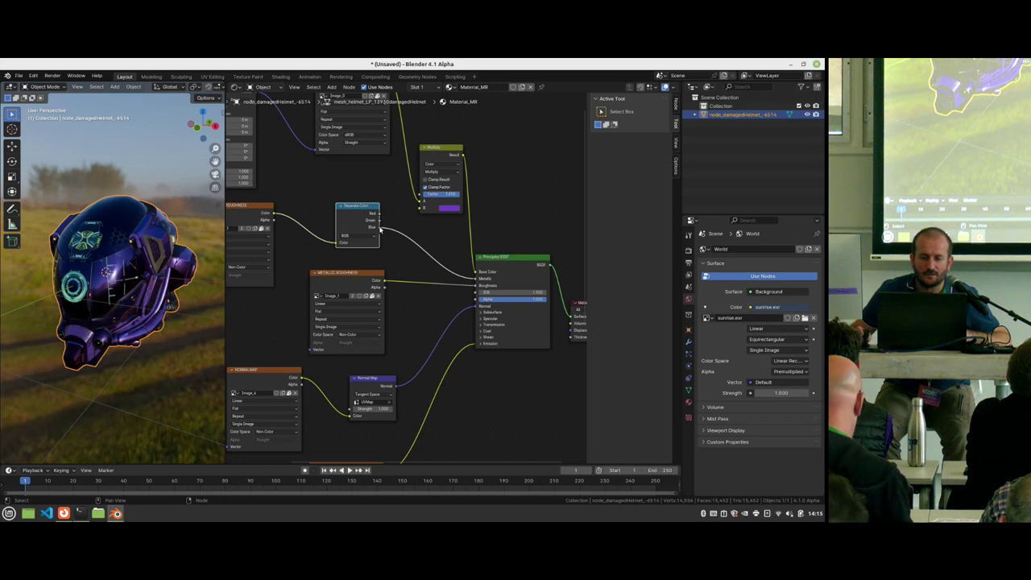
# Step: Move the original Metallic Roughness texture closer to Separate Color, nudge its duplicate, and check the image assigned to both texture nodes
pyautogui.moveTo(263, 210); pyautogui.dragTo(287, 207)
pyautogui.click(351, 276)
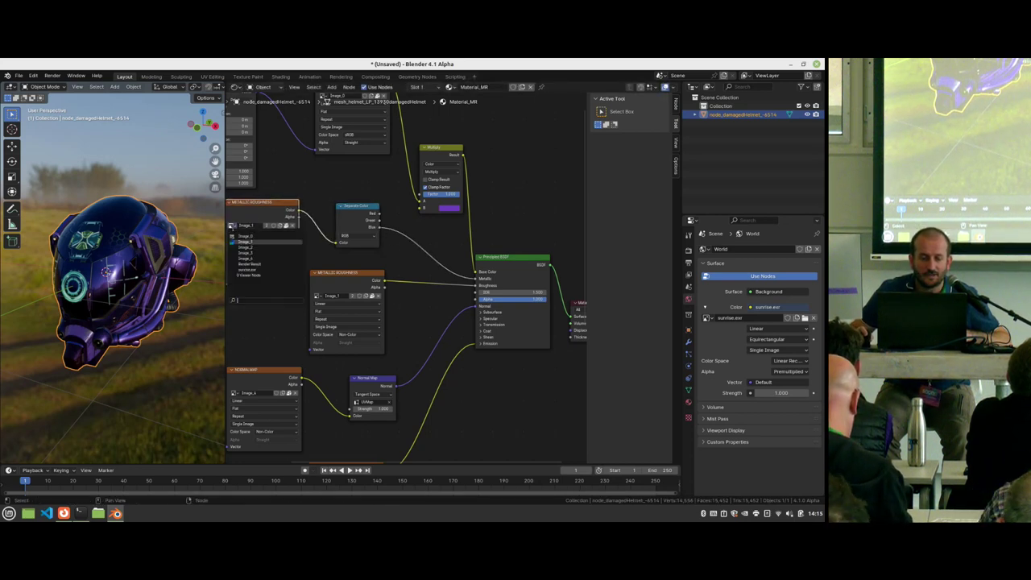
pyautogui.moveTo(351, 276); pyautogui.dragTo(369, 279)
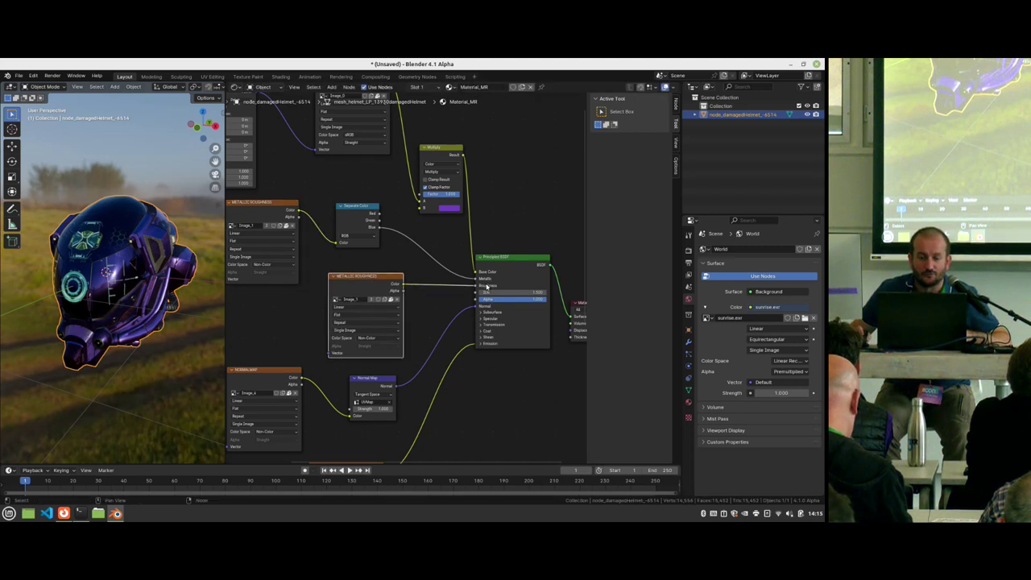
pyautogui.click(336, 300)
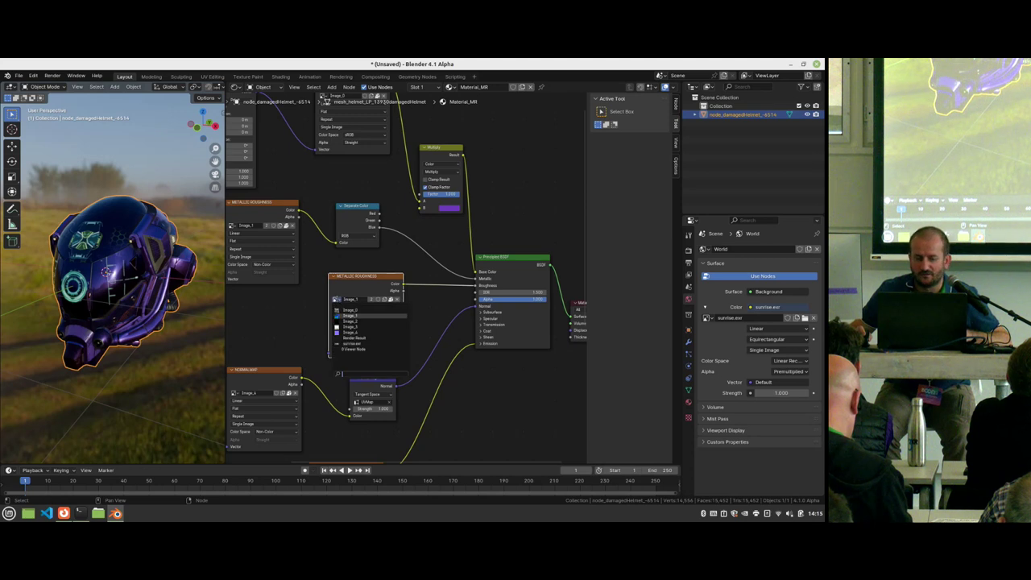
pyautogui.press('Escape')
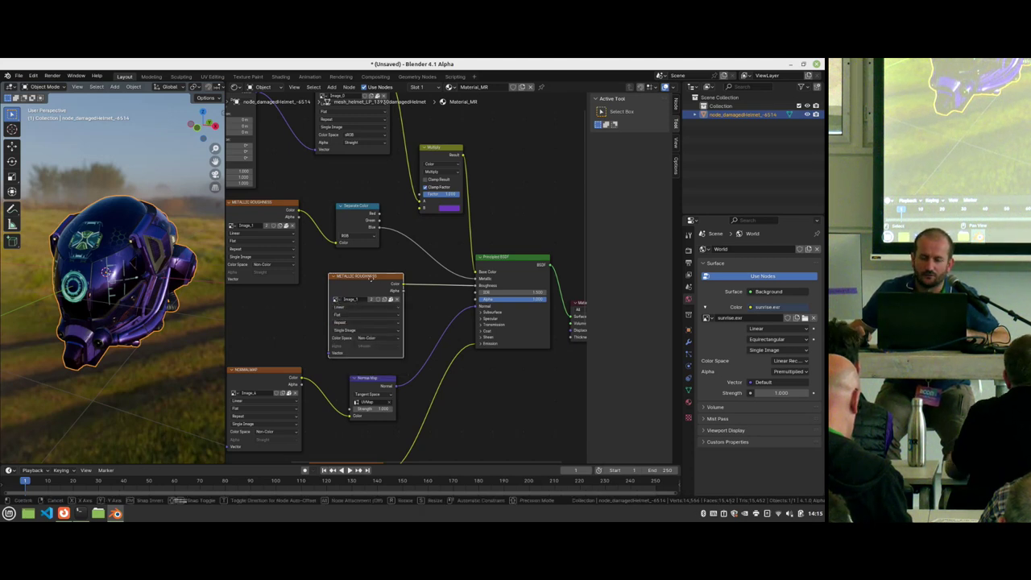
# Step: Reposition the duplicated Metallic Roughness texture node to just above the Normal Map node
pyautogui.moveTo(404, 287); pyautogui.dragTo(396, 289)
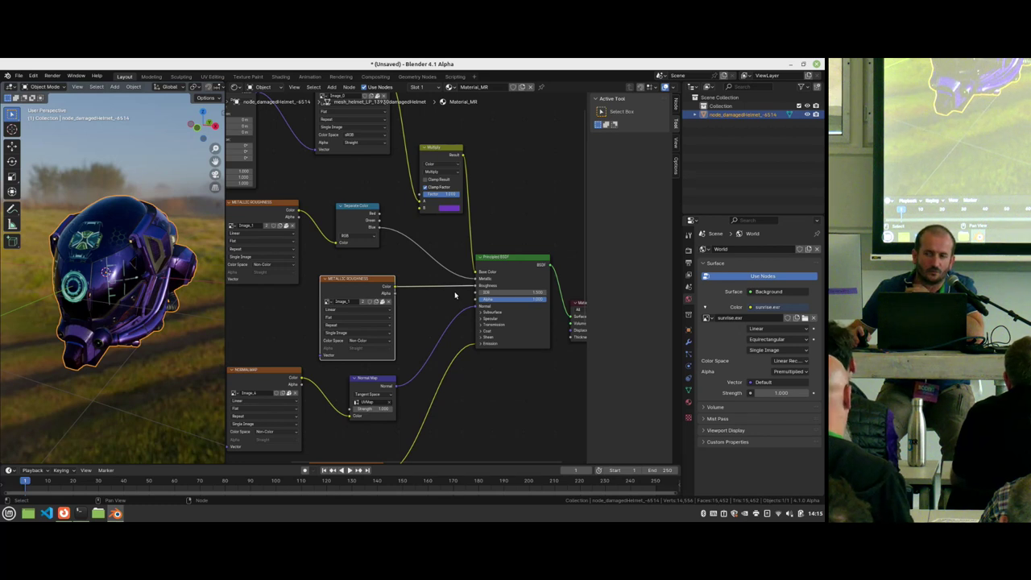
pyautogui.moveTo(371, 278); pyautogui.dragTo(387, 270)
pyautogui.moveTo(476, 286); pyautogui.dragTo(480, 288)
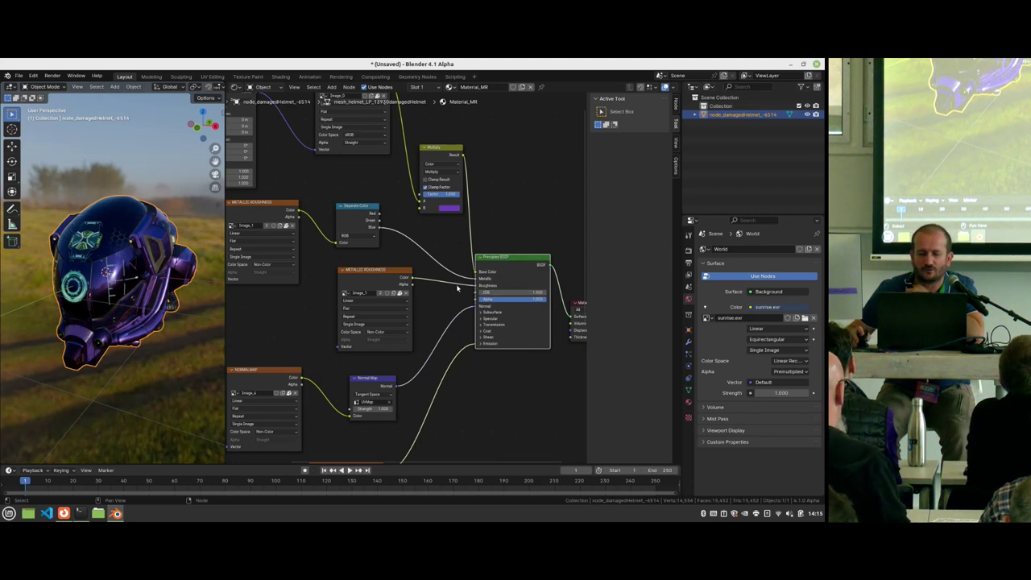
pyautogui.moveTo(410, 279); pyautogui.dragTo(384, 275)
pyautogui.press('Escape')
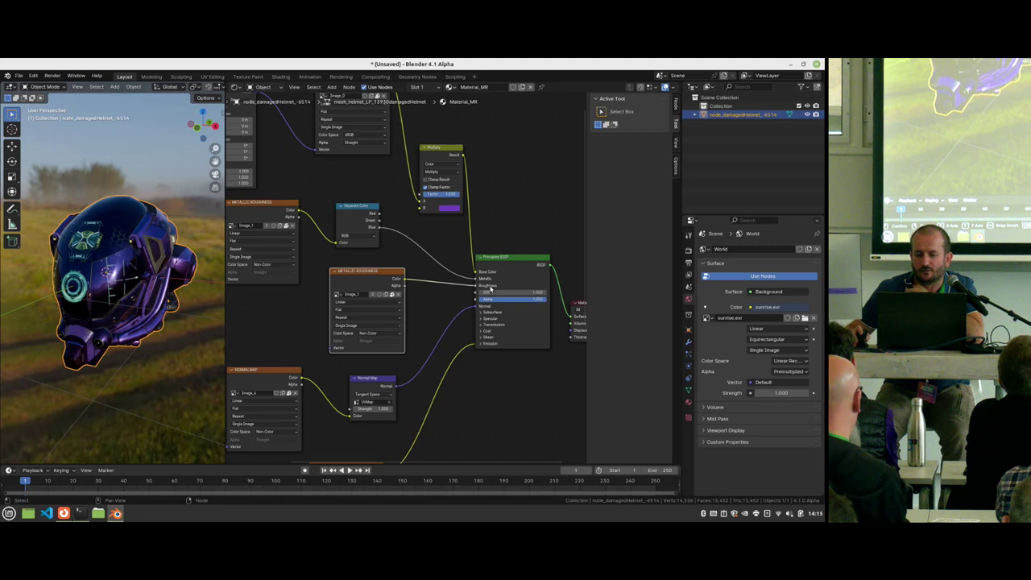
pyautogui.scroll(-3, 440, 292)
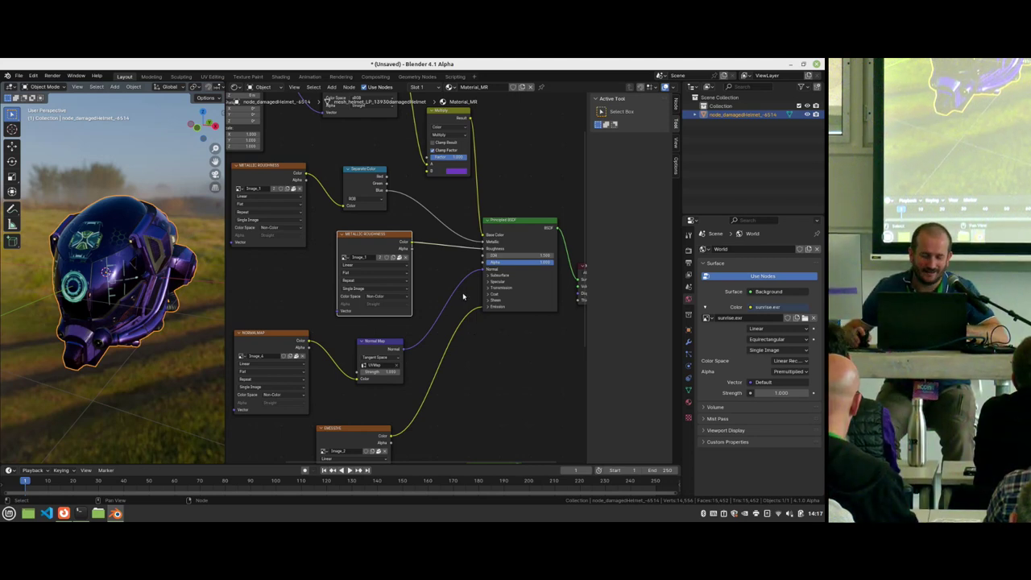
pyautogui.moveTo(394, 237); pyautogui.dragTo(387, 257)
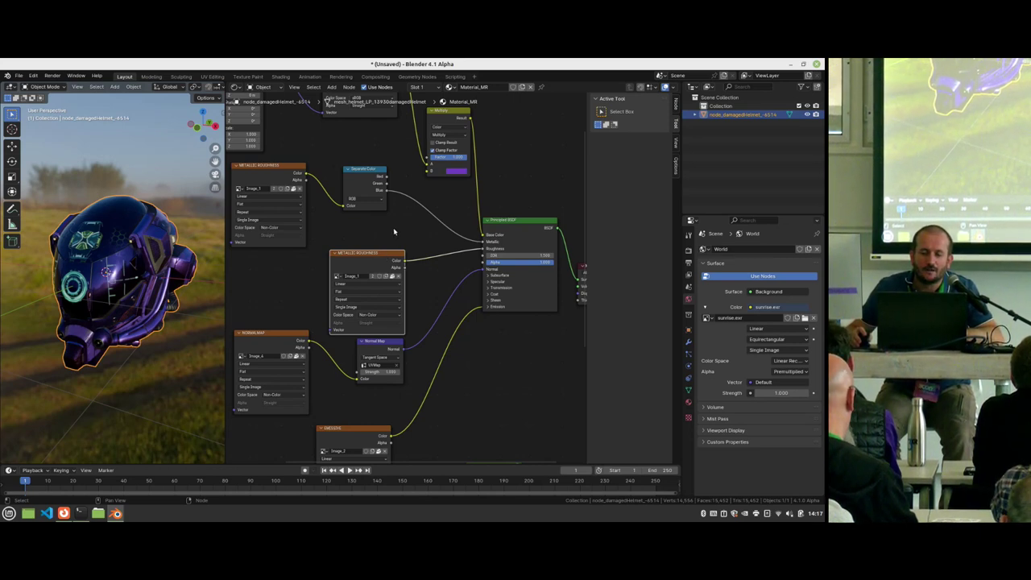
# Step: Examine the glTF 2.0 export's Material settings, including the available image formats, and cancel the export
pyautogui.press('F4')
pyautogui.moveTo(395, 237)
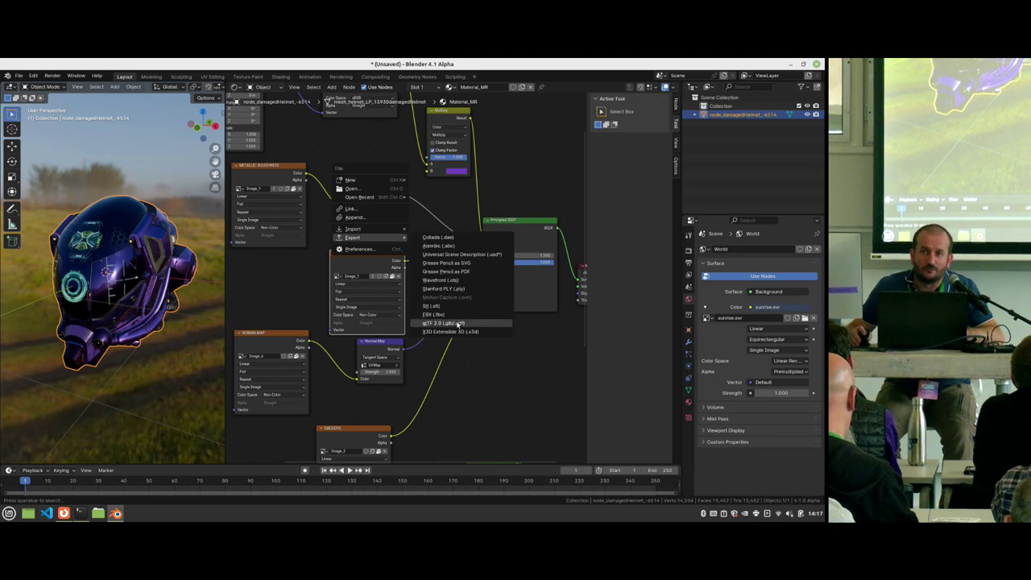
pyautogui.click(459, 323)
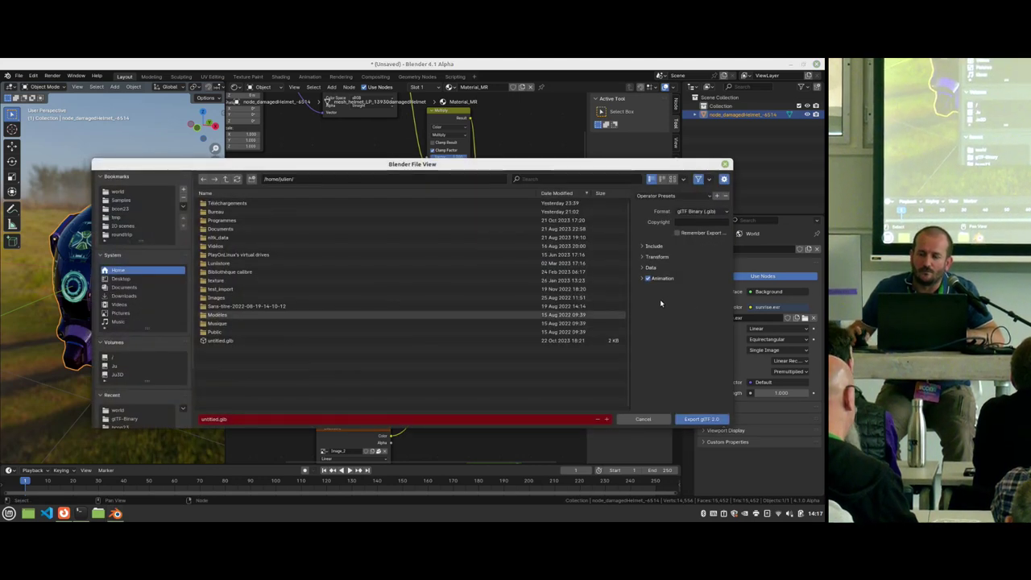
pyautogui.click(643, 267)
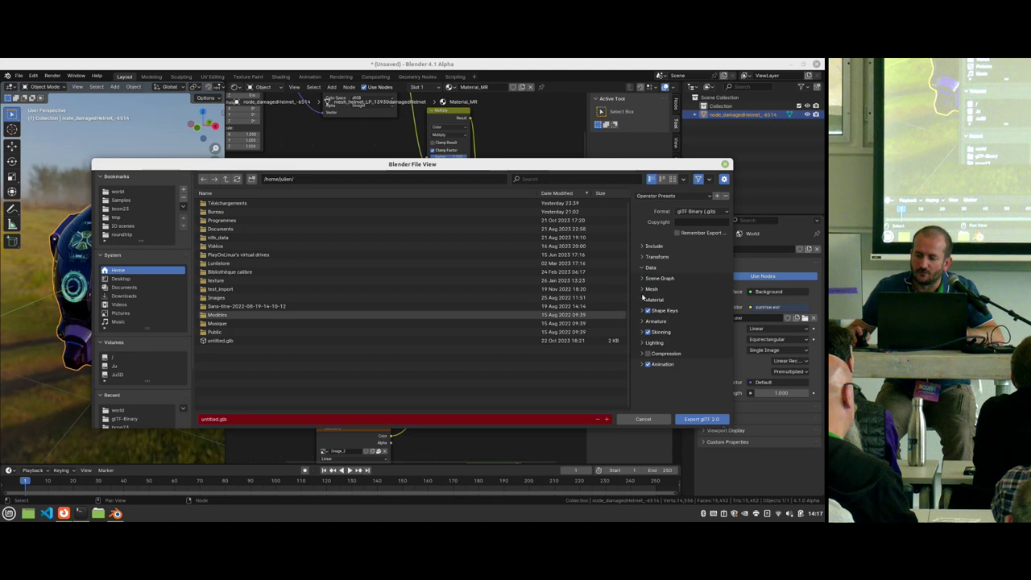
pyautogui.click(643, 299)
pyautogui.moveTo(629, 319); pyautogui.dragTo(557, 319)
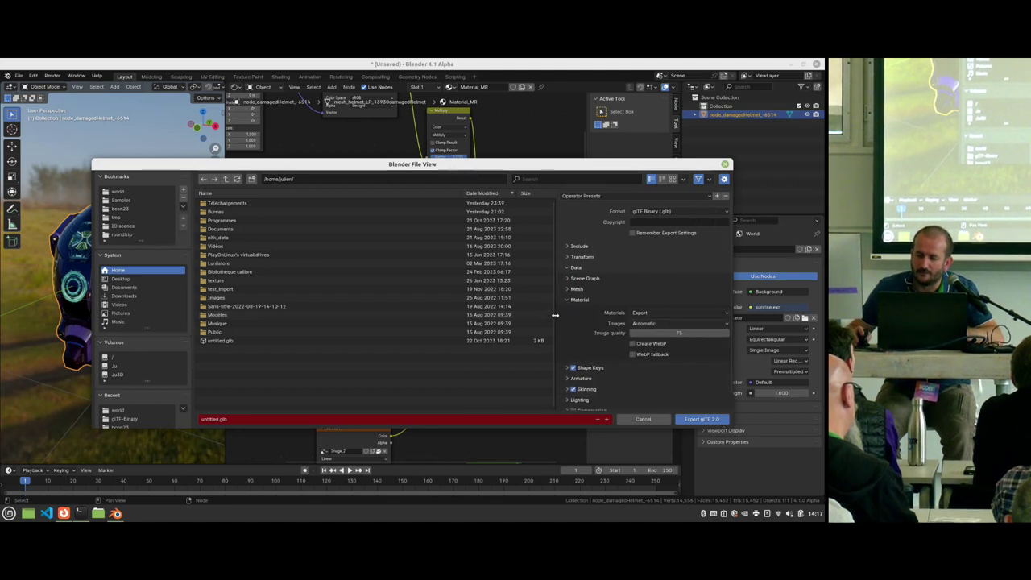
pyautogui.click(658, 324)
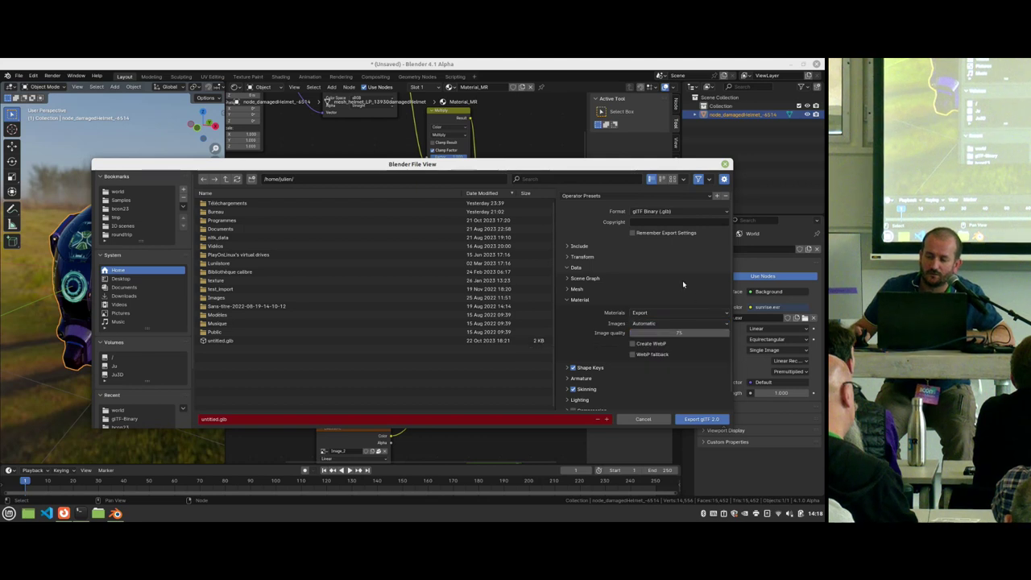
pyautogui.click(674, 325)
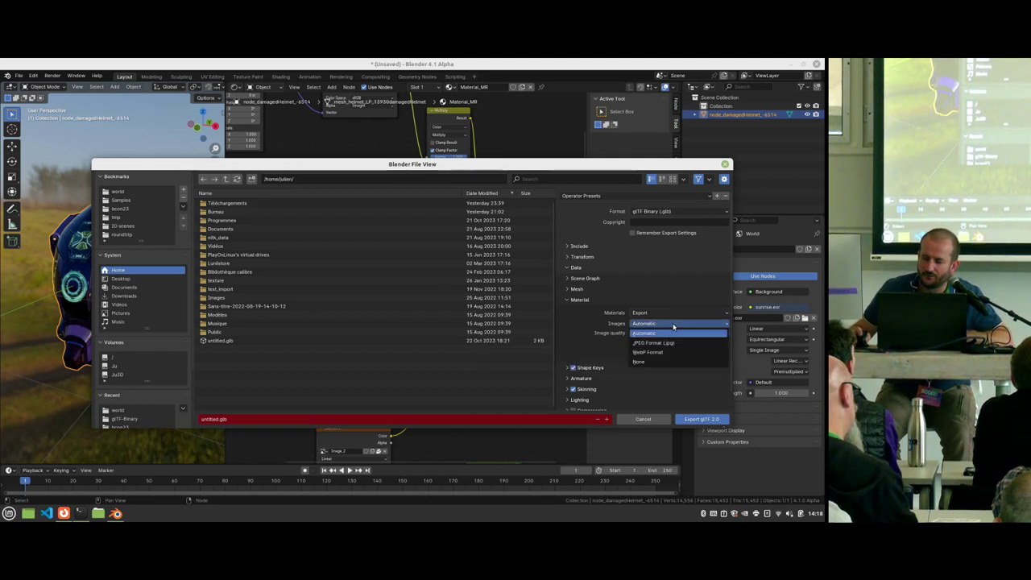
pyautogui.click(680, 385)
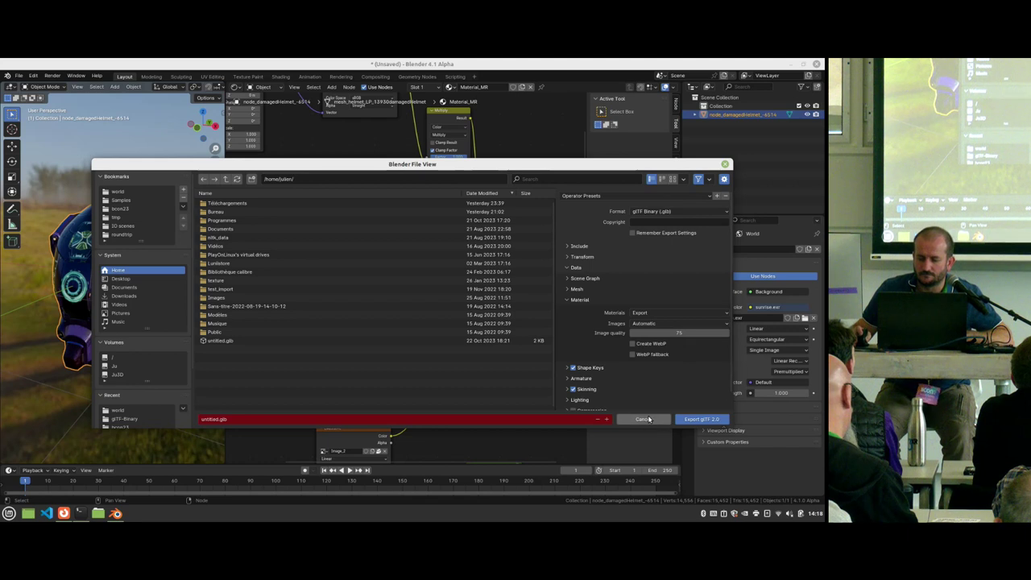
pyautogui.click(649, 419)
# Step: Set the Principled BSDF's IOR to 1.000
pyautogui.moveTo(437, 198); pyautogui.dragTo(338, 210, button='middle')
pyautogui.scroll(-2, 314, 161)
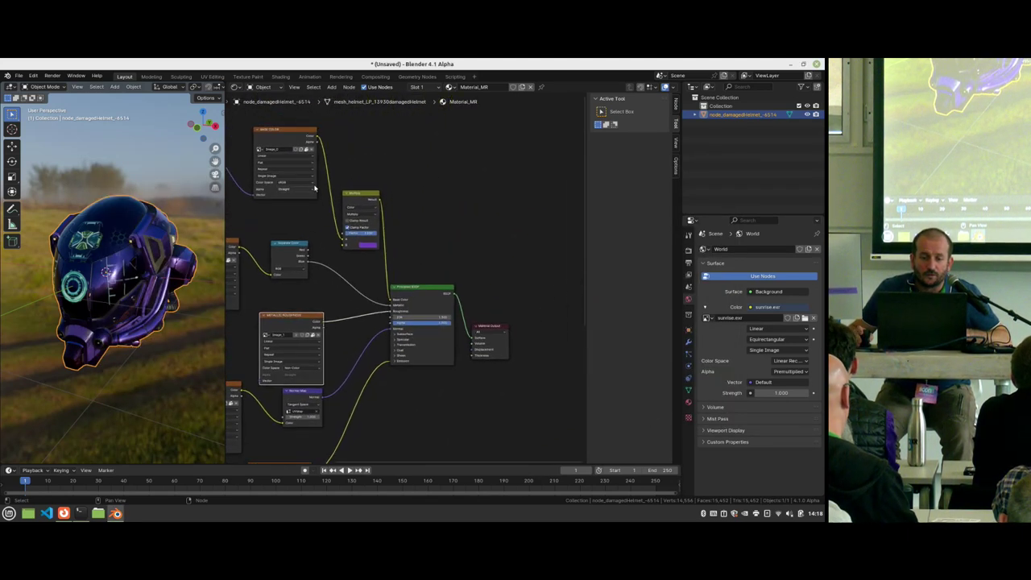
pyautogui.moveTo(312, 158); pyautogui.dragTo(350, 150)
pyautogui.scroll(2, 467, 206)
pyautogui.scroll(1, 496, 181)
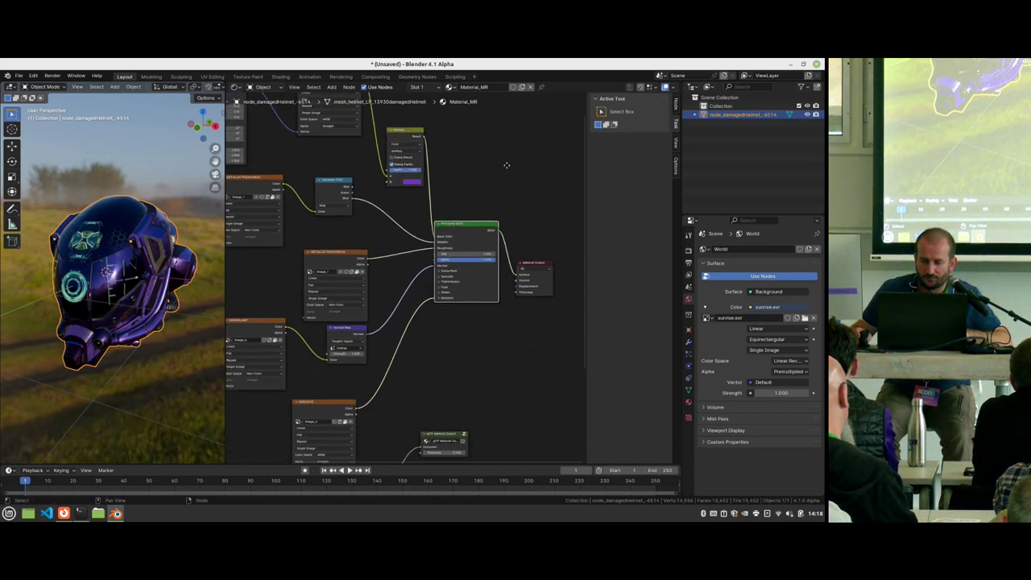
pyautogui.scroll(2, 506, 242)
pyautogui.moveTo(502, 338); pyautogui.dragTo(387, 349, button='middle')
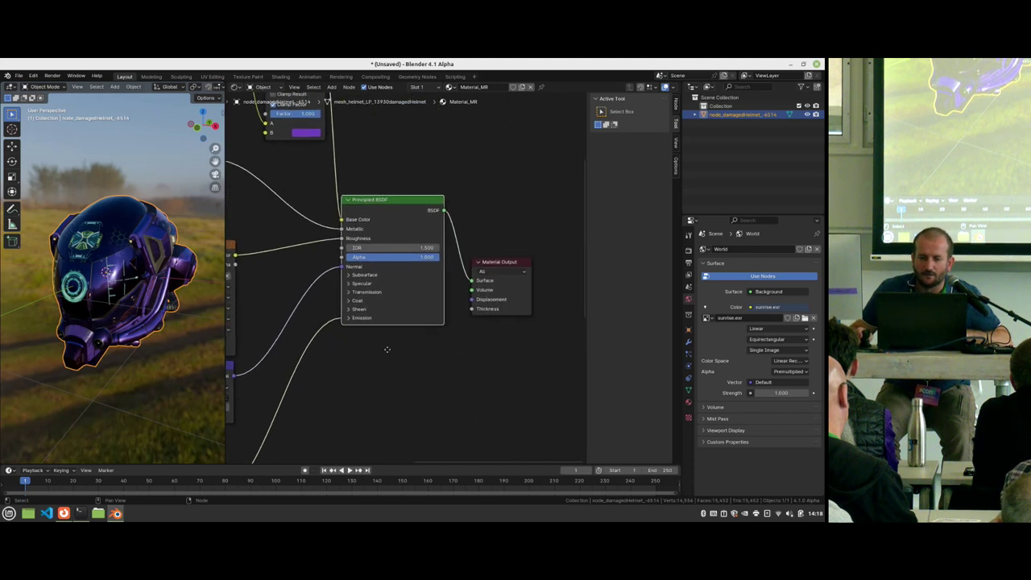
pyautogui.moveTo(387, 247)
pyautogui.mouseDown()
pyautogui.moveTo(426, 248)
pyautogui.moveTo(381, 247)
pyautogui.mouseUp()
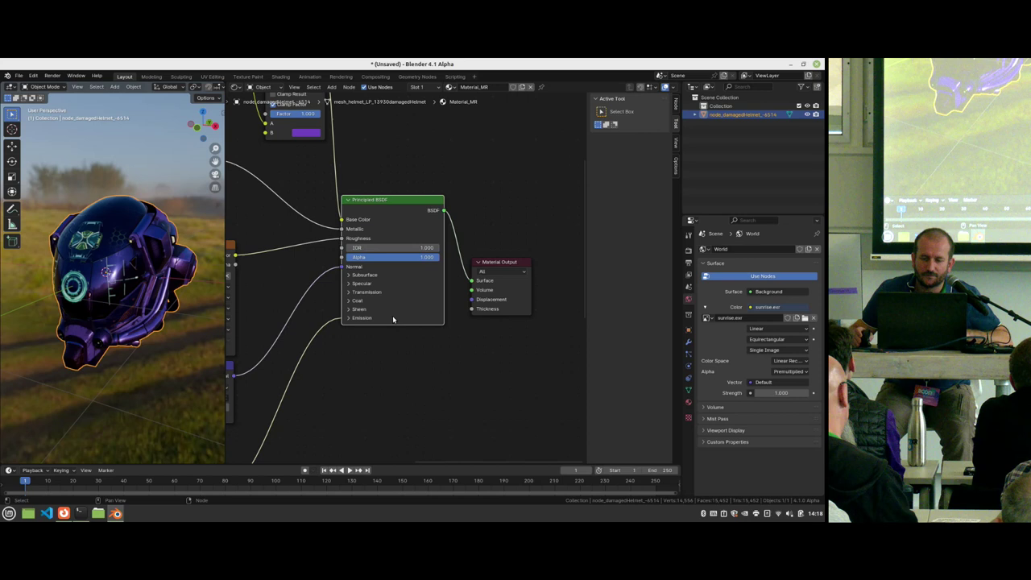
# Step: Move the UV Map and Mapping nodes down beside the Normal Map image texture, and connect Mapping's Vector output to that texture's Vector input
pyautogui.moveTo(335, 304); pyautogui.dragTo(462, 266, button='middle')
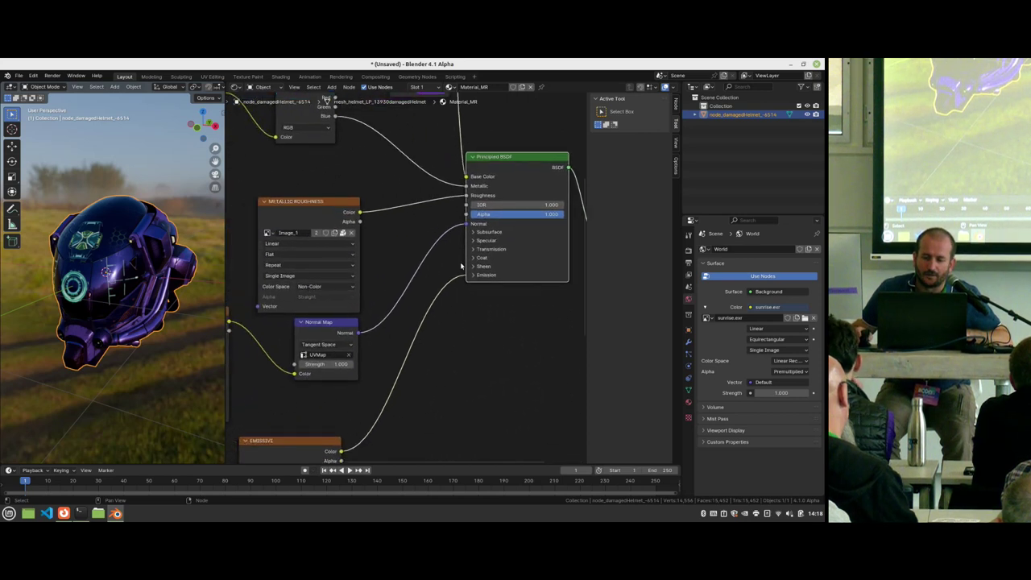
pyautogui.scroll(-2, 353, 339)
pyautogui.scroll(-3, 353, 331)
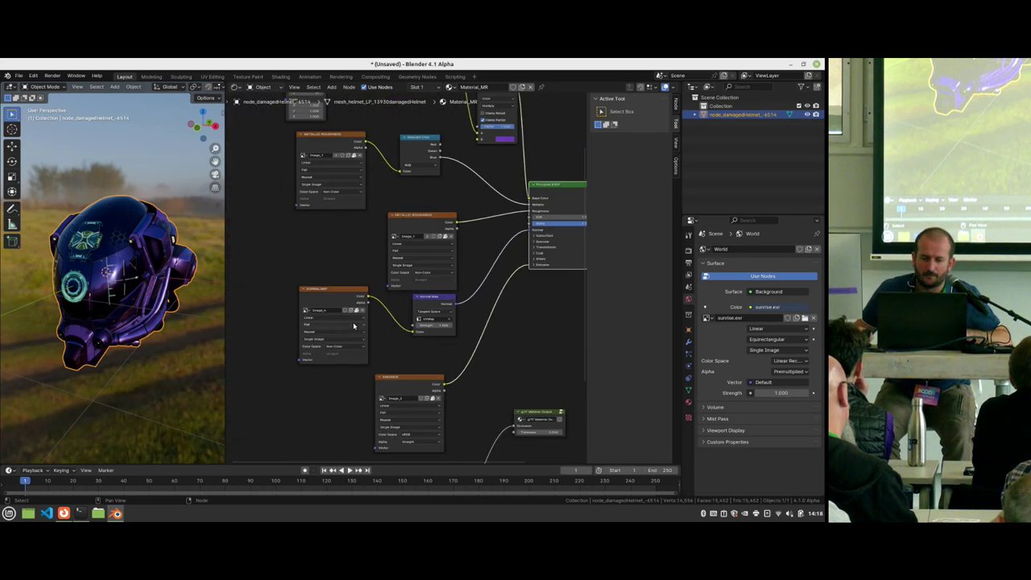
pyautogui.scroll(-1, 353, 323)
pyautogui.moveTo(295, 126); pyautogui.dragTo(370, 181)
pyautogui.hotkey('ctrl', 'h')
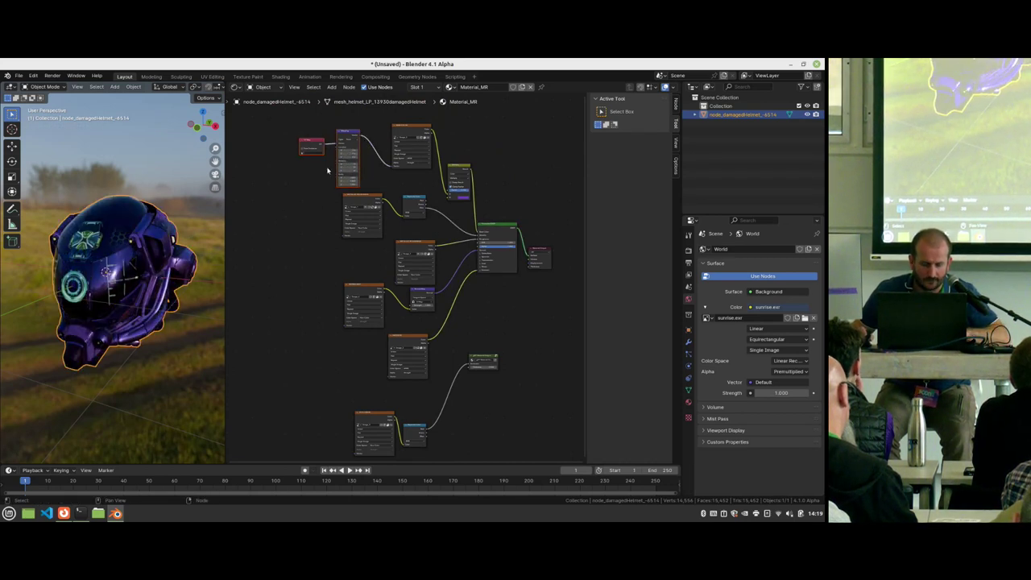
pyautogui.press('g')
pyautogui.click(233, 325)
pyautogui.scroll(2, 287, 322)
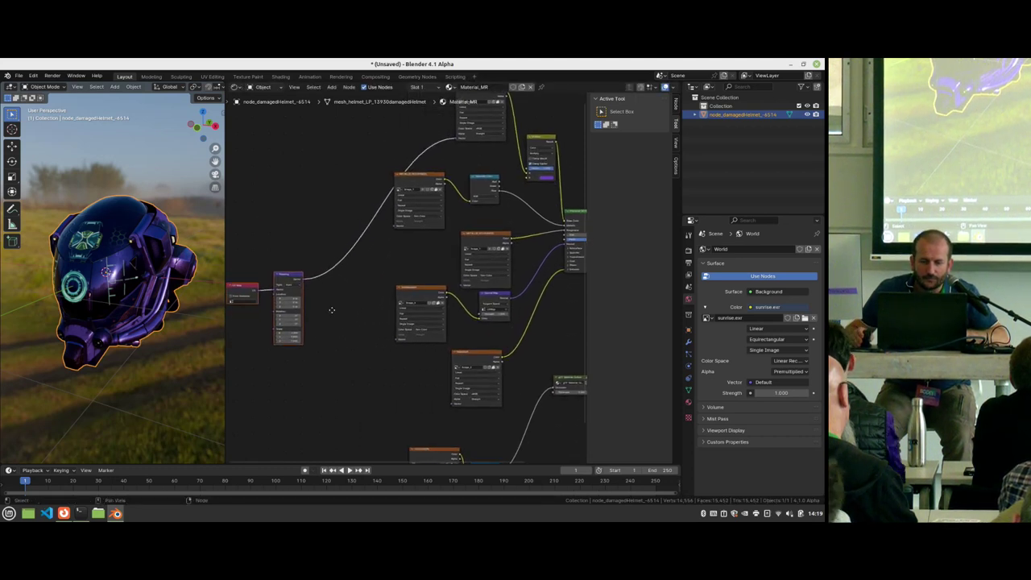
pyautogui.moveTo(304, 282); pyautogui.dragTo(396, 339)
# Step: Set the Normal Map node's Strength to 0.600
pyautogui.moveTo(494, 345); pyautogui.dragTo(341, 346, button='middle')
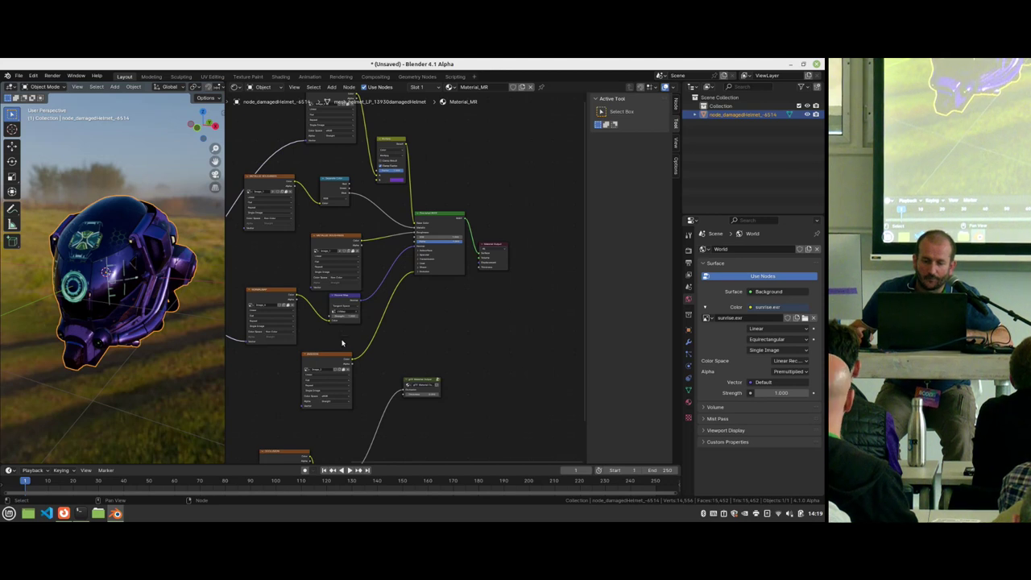
pyautogui.scroll(3, 338, 344)
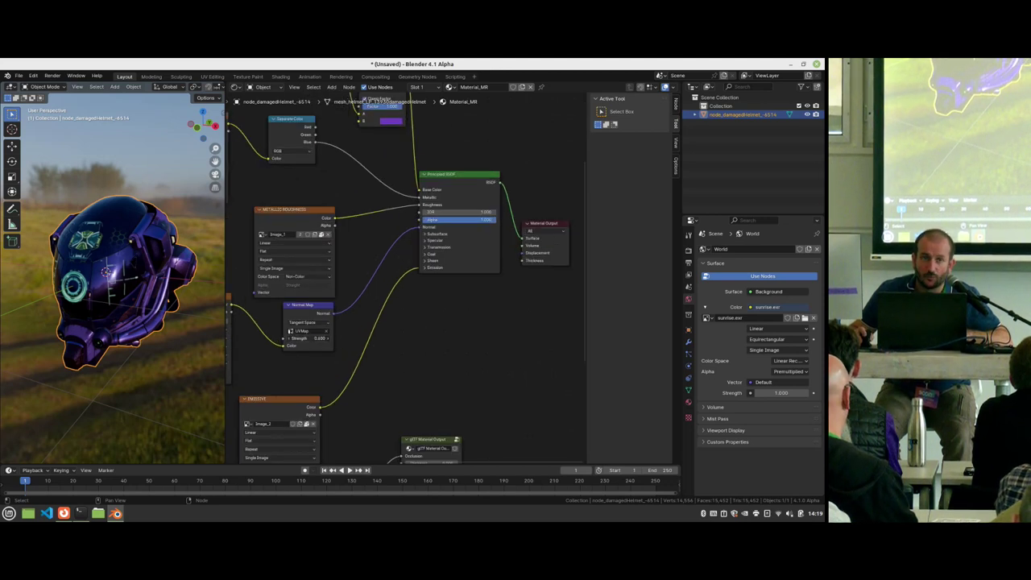
pyautogui.moveTo(405, 329); pyautogui.dragTo(442, 300, button='middle')
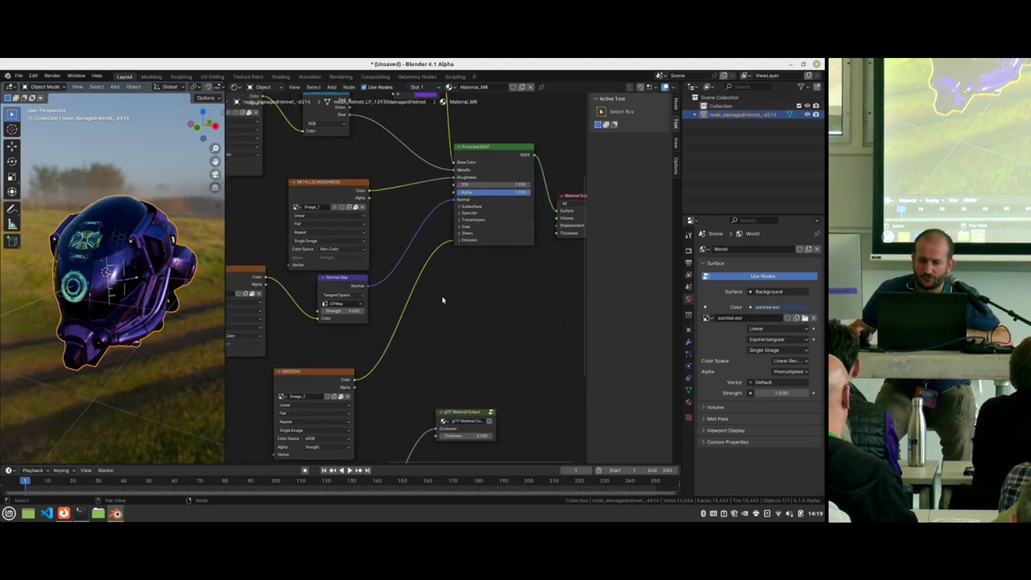
pyautogui.scroll(2, 476, 262)
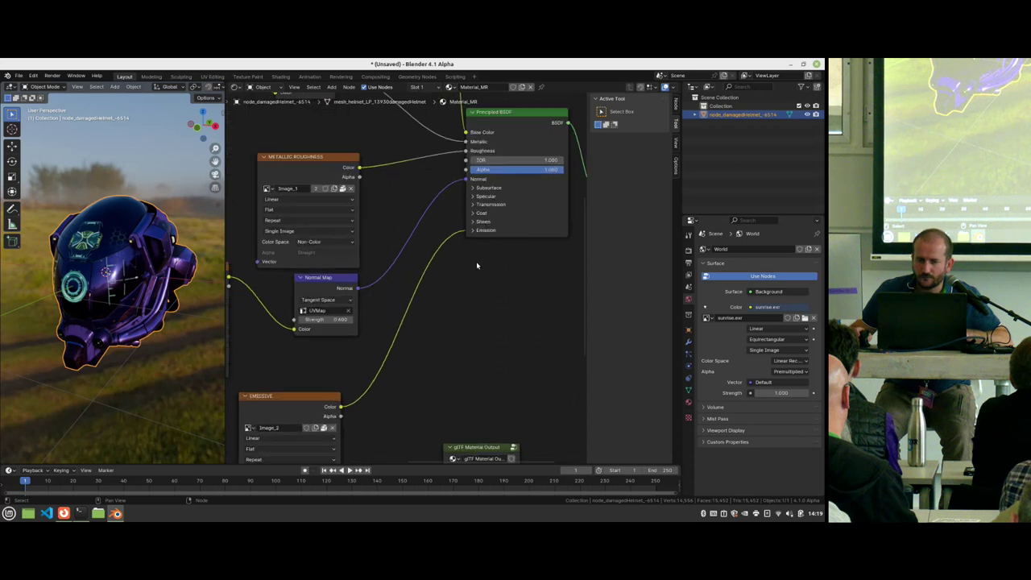
# Step: Examine the Principled BSDF's Subsurface settings, collapse them, and expand its Specular settings to view IOR Level and Tint
pyautogui.click(487, 188)
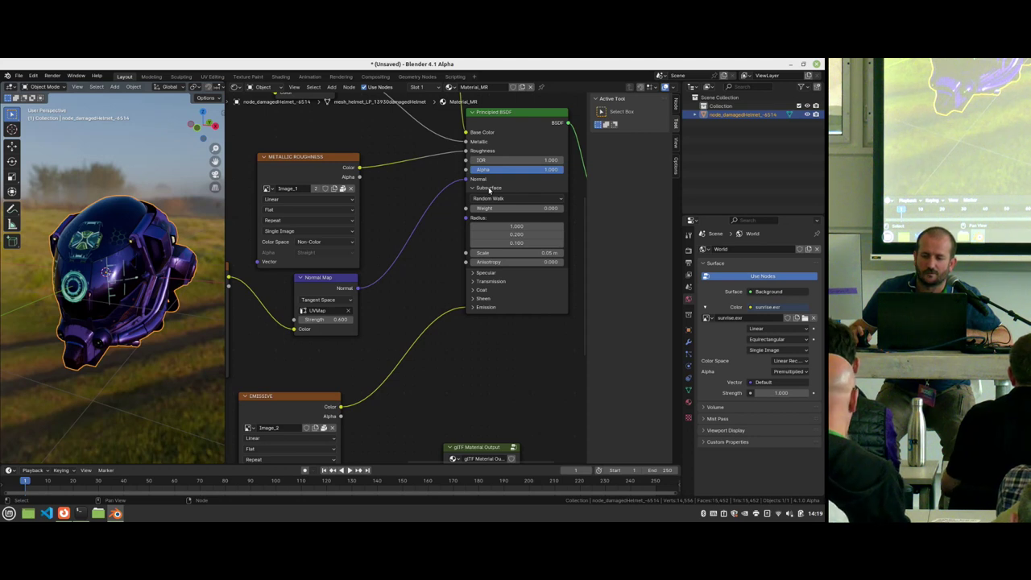
pyautogui.click(488, 190)
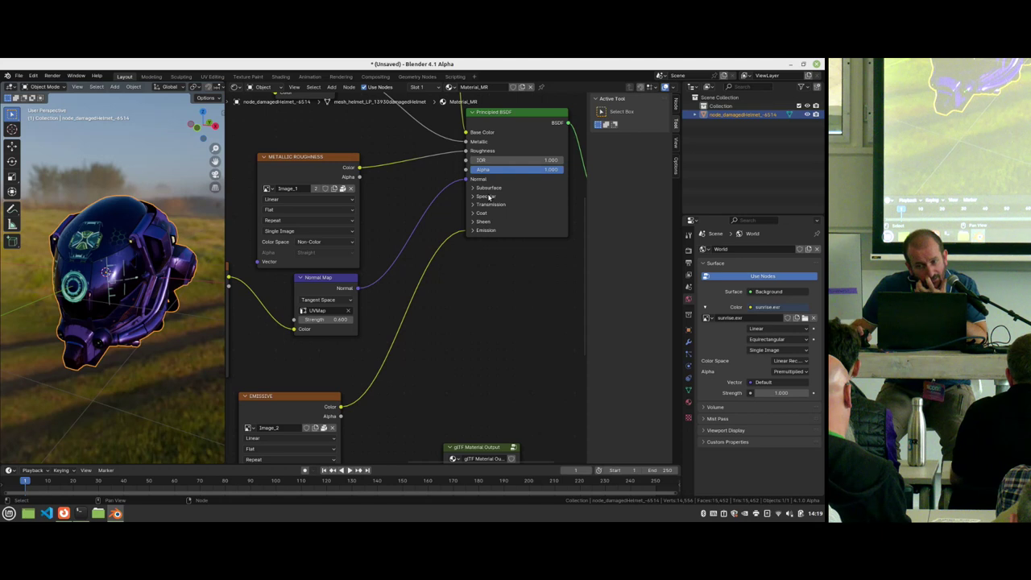
pyautogui.click(486, 196)
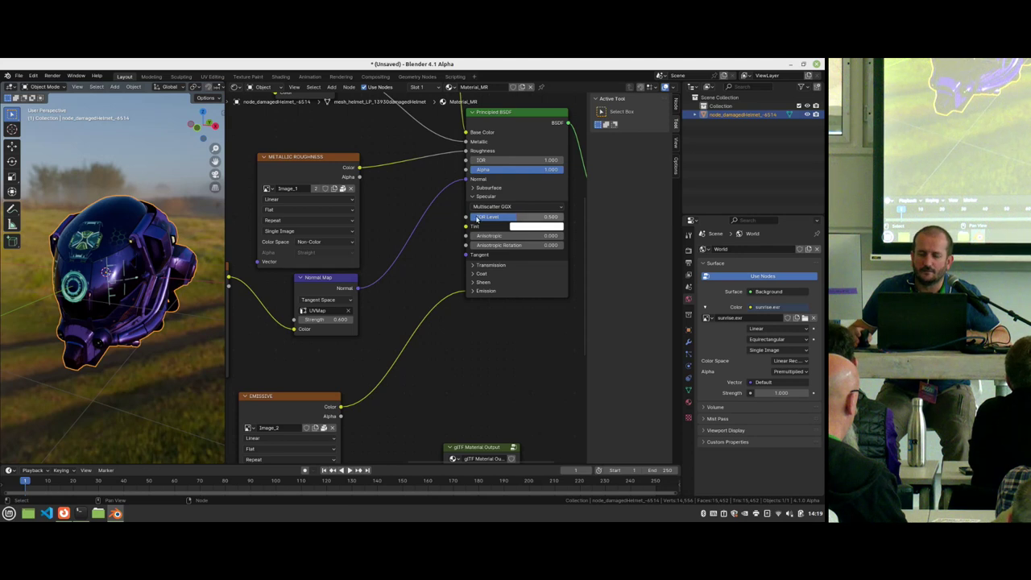
pyautogui.moveTo(449, 231); pyautogui.dragTo(389, 259, button='middle')
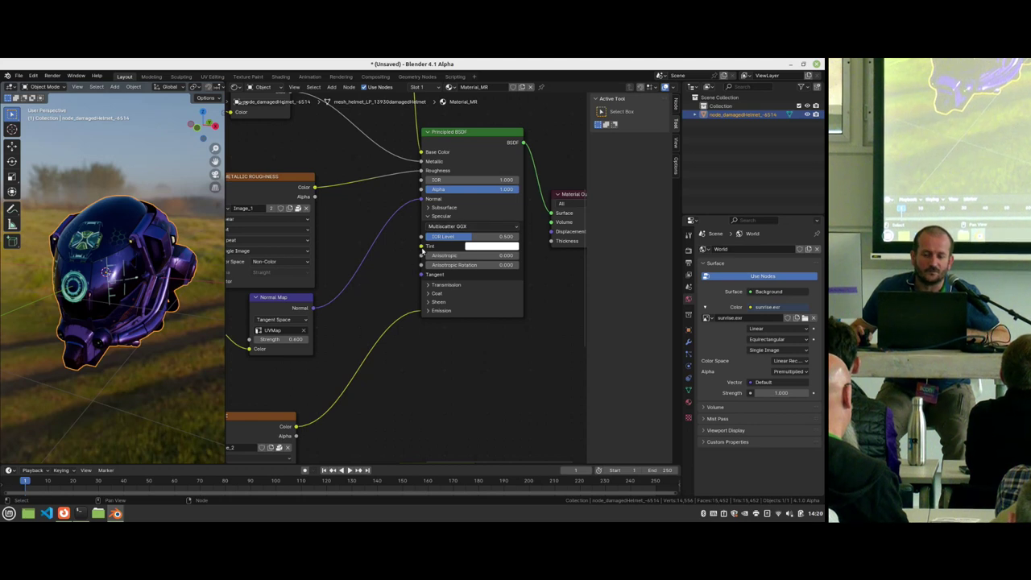
# Step: Expand the Principled BSDF's Transmission, Coat and Sheen settings and examine their inputs, widening the 3D viewport beside the node editor
pyautogui.moveTo(422, 251)
pyautogui.mouseDown()
pyautogui.moveTo(397, 256)
pyautogui.moveTo(415, 253)
pyautogui.mouseUp()
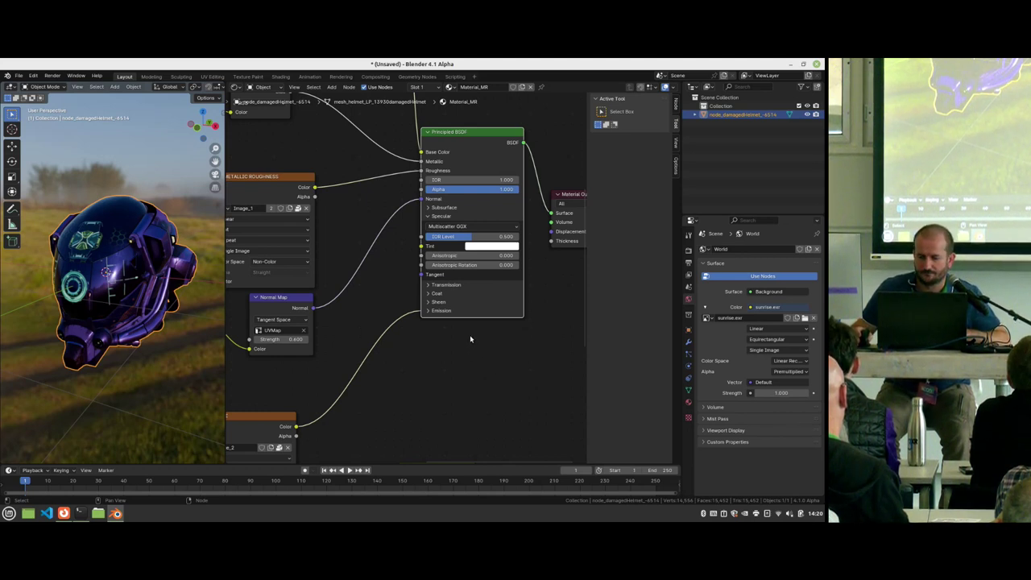
pyautogui.click(445, 285)
pyautogui.moveTo(451, 295); pyautogui.dragTo(425, 295)
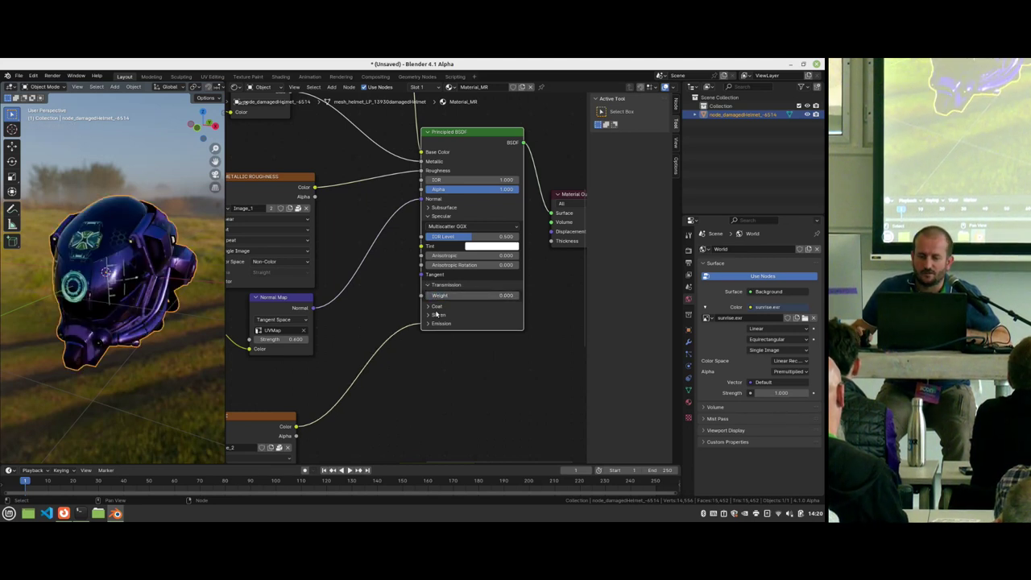
pyautogui.click(435, 306)
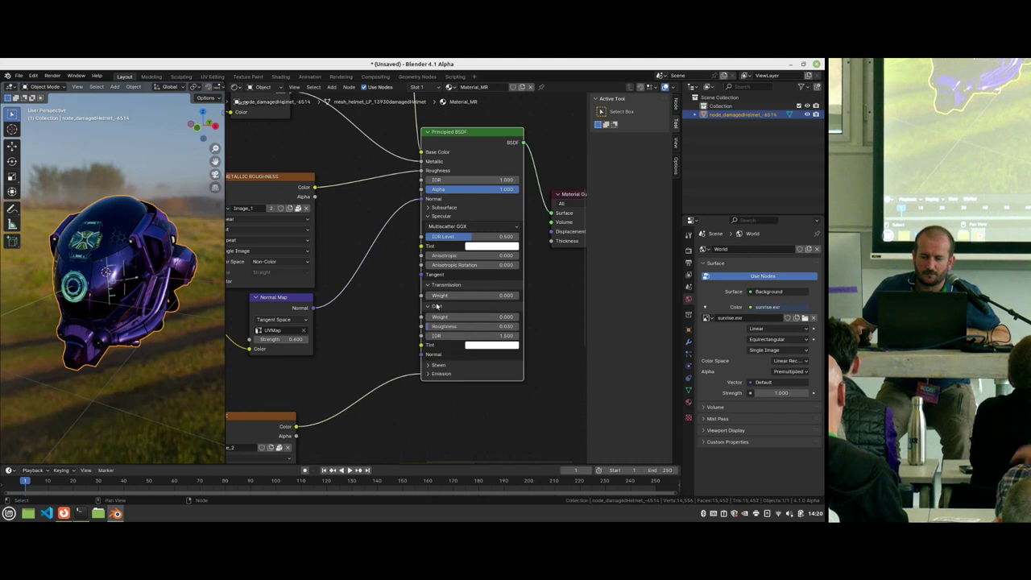
pyautogui.moveTo(369, 360); pyautogui.dragTo(382, 311, button='middle')
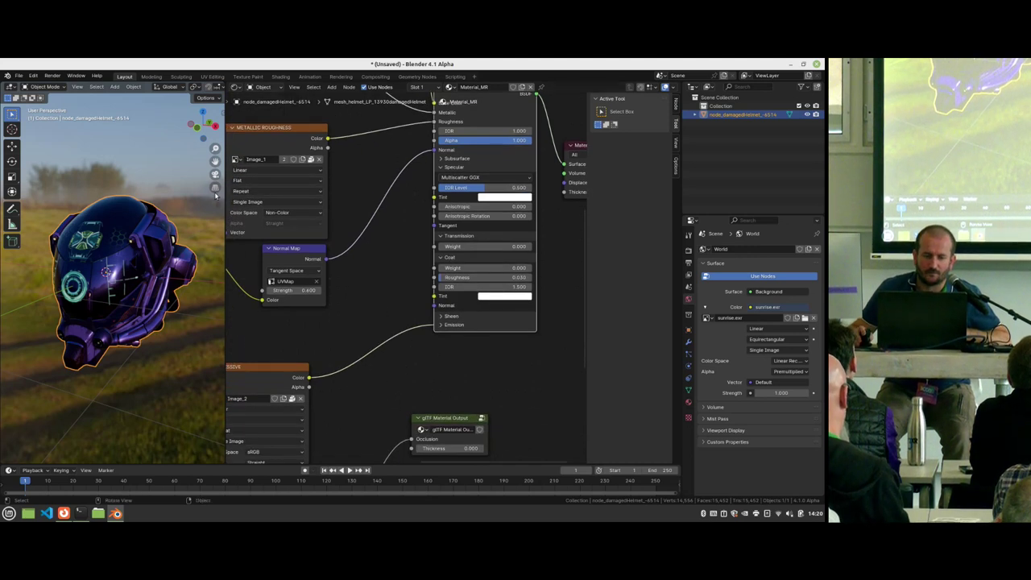
pyautogui.moveTo(223, 202); pyautogui.dragTo(295, 198)
pyautogui.moveTo(434, 290); pyautogui.dragTo(396, 243, button='middle')
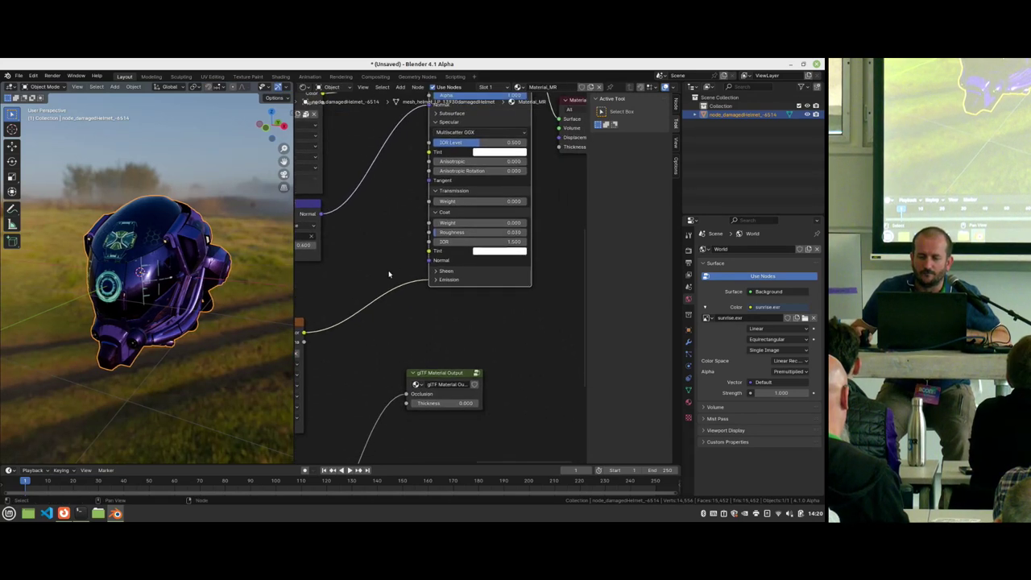
pyautogui.moveTo(455, 223)
pyautogui.mouseDown()
pyautogui.moveTo(499, 223)
pyautogui.moveTo(439, 223)
pyautogui.mouseUp()
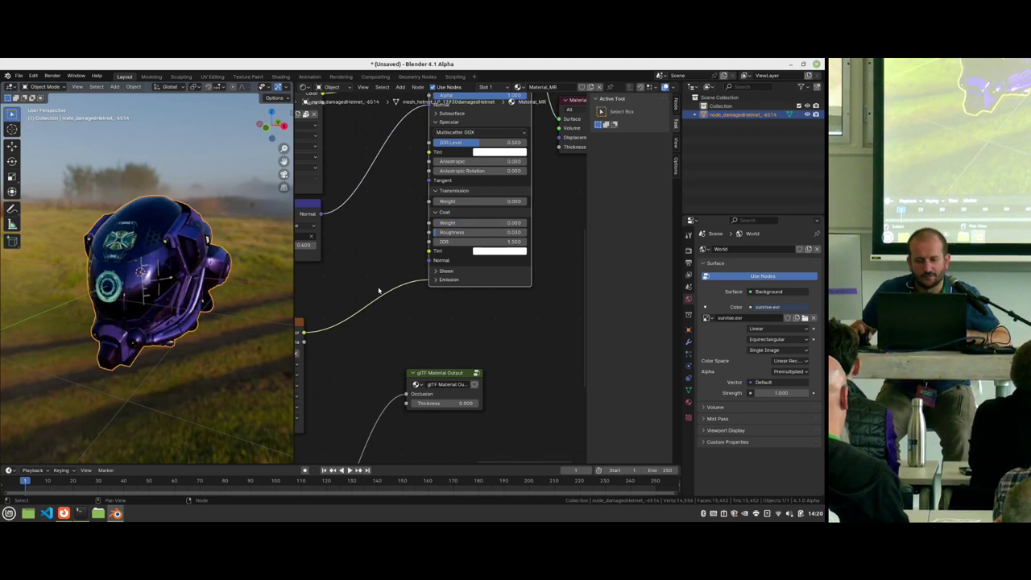
pyautogui.click(446, 270)
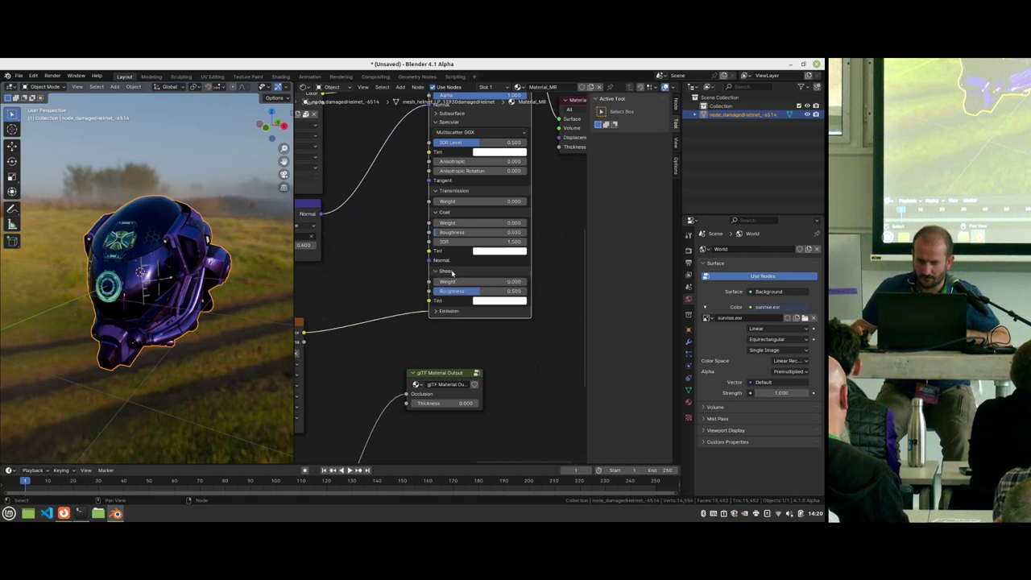
pyautogui.moveTo(387, 260); pyautogui.dragTo(346, 235, button='middle')
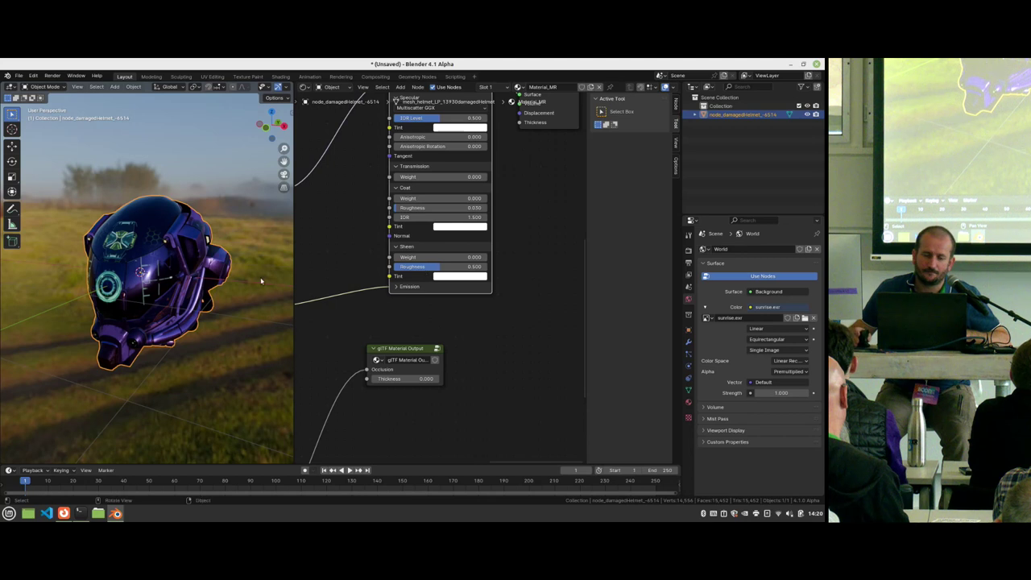
# Step: Start a new file without saving the current one, and delete the default scene objects
pyautogui.hotkey('ctrl', 'n')
pyautogui.click(161, 232)
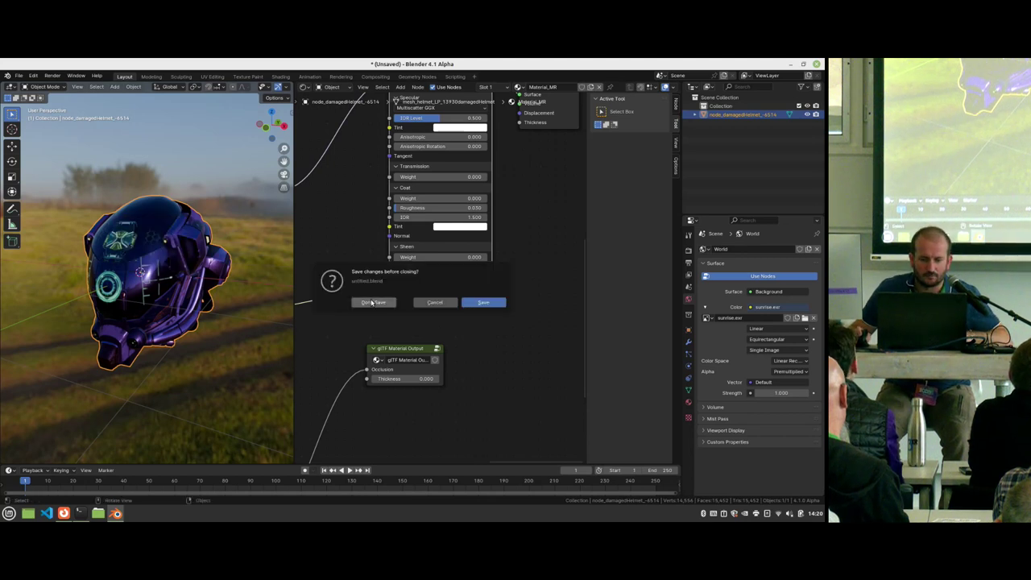
pyautogui.click(375, 305)
pyautogui.press('Delete')
# Step: Import the SheenCloth glTF model from the bookmarked Samples folder, searching for "shee" to find its directory
pyautogui.press('F4')
pyautogui.moveTo(163, 251)
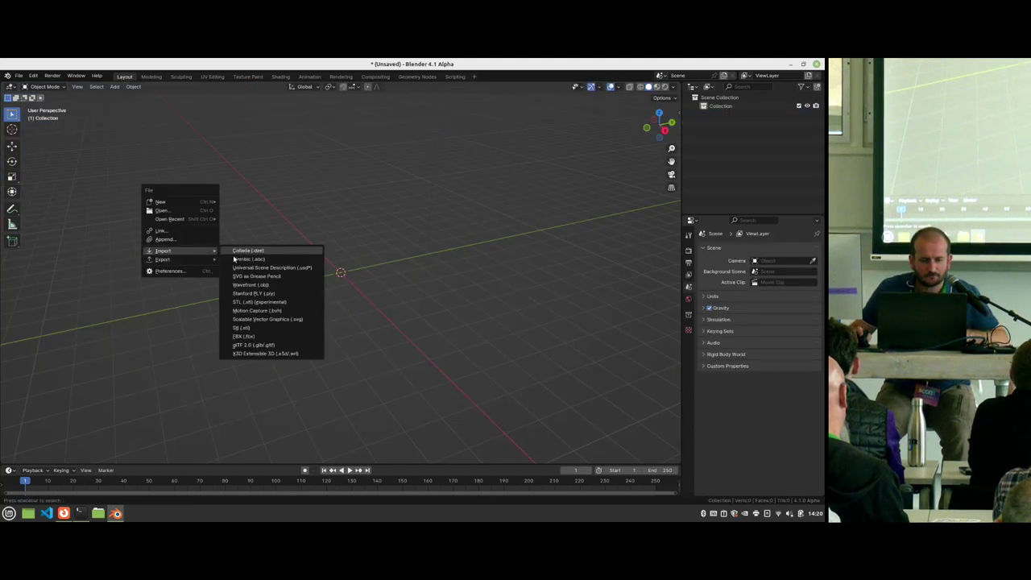
pyautogui.click(267, 345)
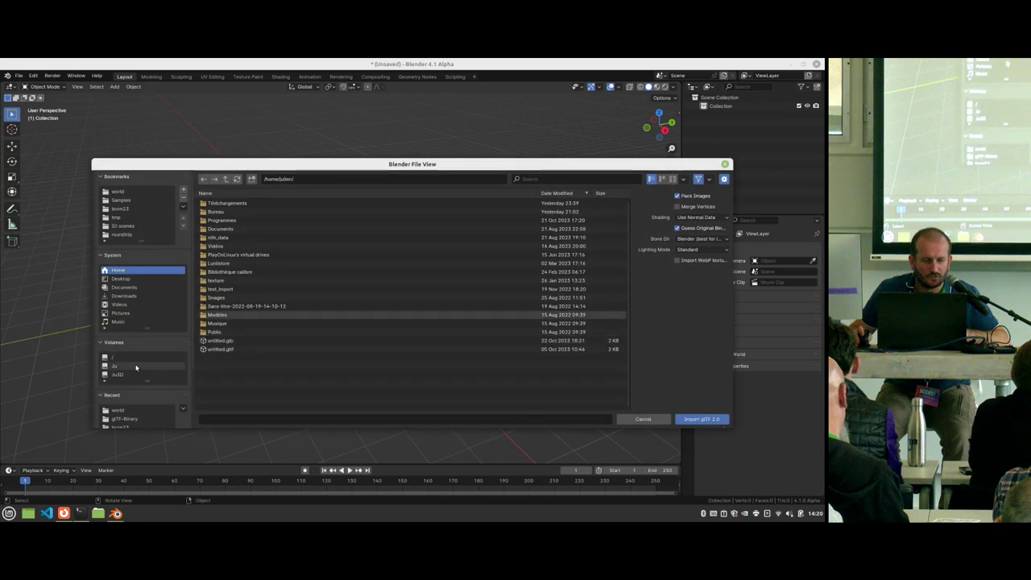
pyautogui.click(129, 200)
pyautogui.click(566, 178)
pyautogui.write('shee')
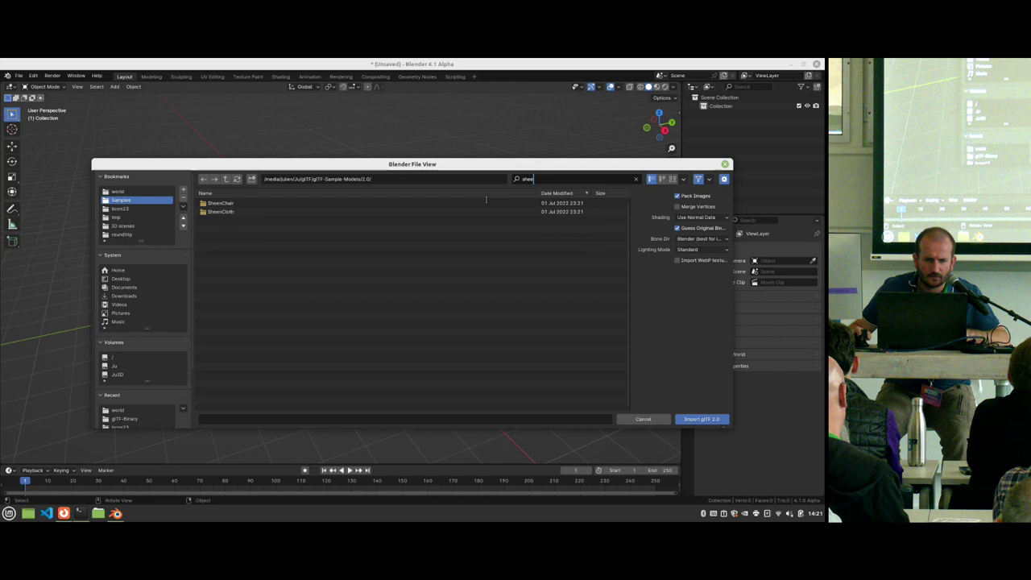
pyautogui.click(246, 212)
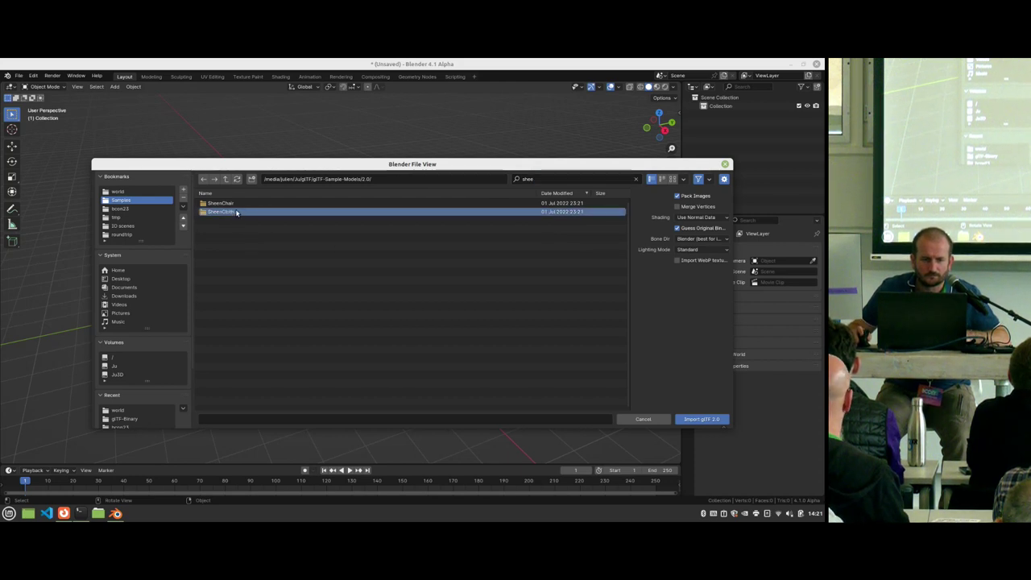
pyautogui.doubleClick(235, 212)
pyautogui.doubleClick(237, 203)
pyautogui.doubleClick(232, 202)
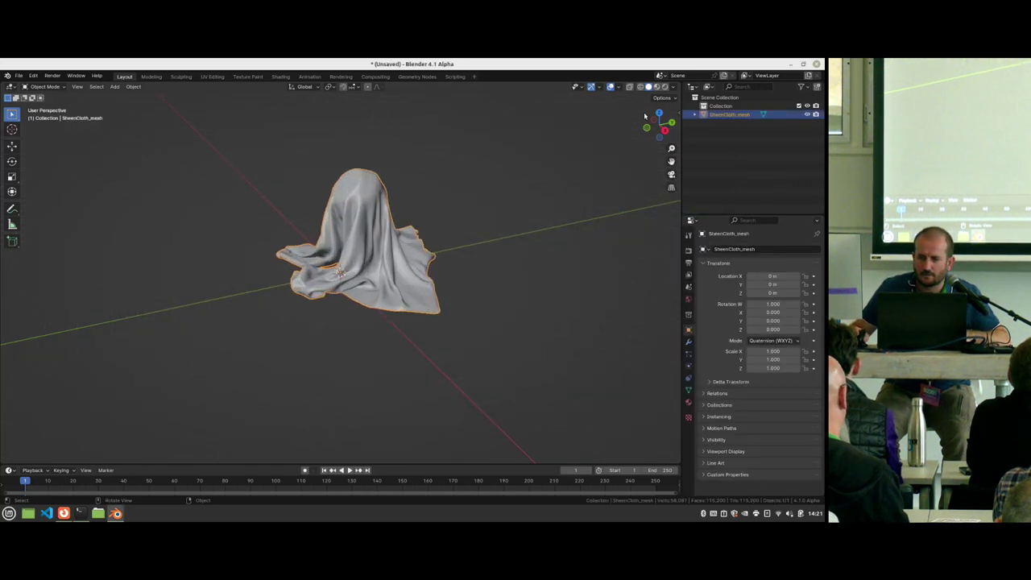
# Step: Split the 3D viewport vertically, enlarge the second area, and switch it to the Shader Editor
pyautogui.moveTo(678, 84); pyautogui.dragTo(535, 105)
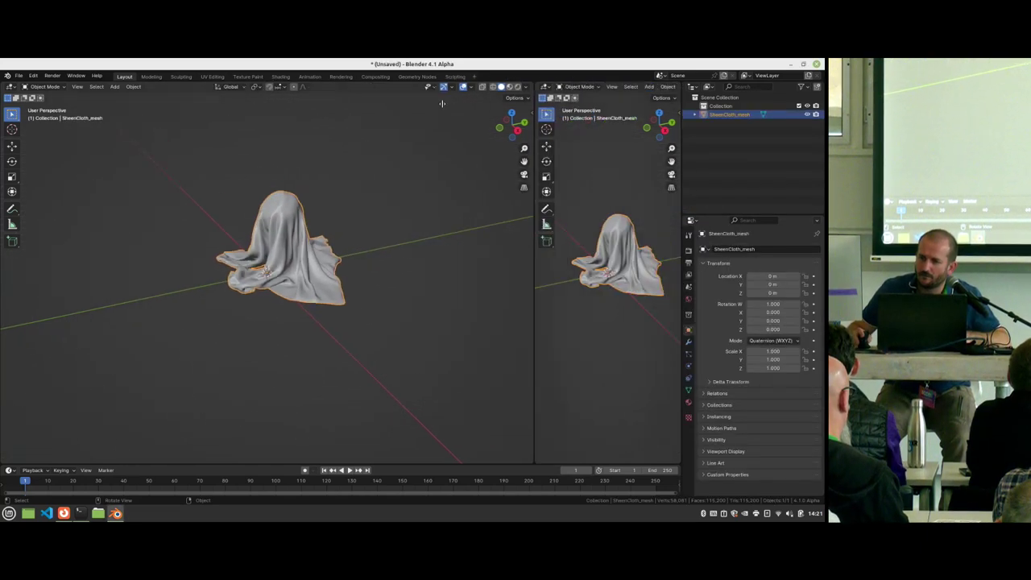
pyautogui.moveTo(442, 103); pyautogui.dragTo(255, 105)
pyautogui.click(264, 86)
pyautogui.click(298, 162)
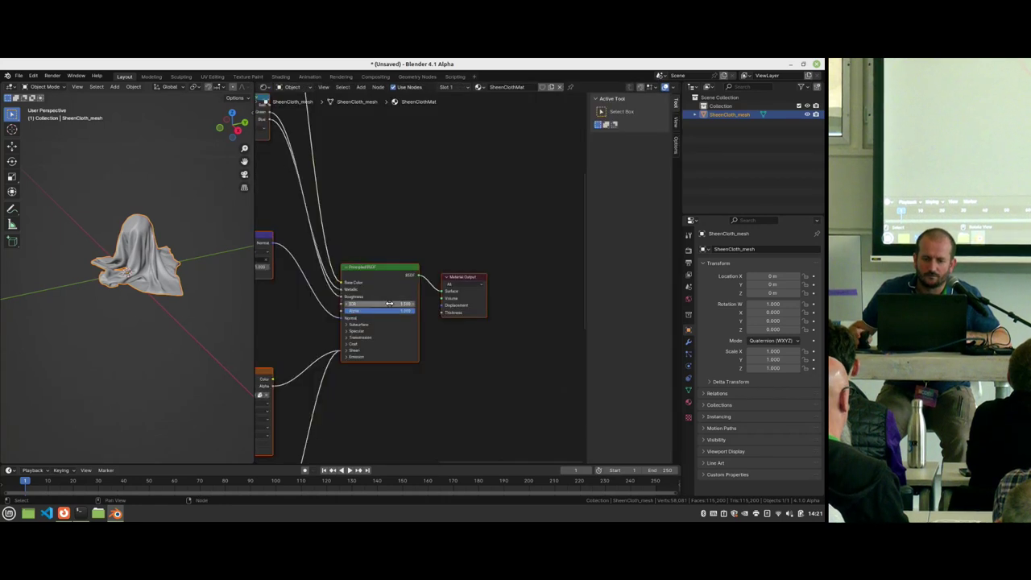
# Step: Expand the Principled BSDF's Sheen settings and examine the Sheen Roughness and Sheen Color textures feeding them
pyautogui.moveTo(389, 303); pyautogui.dragTo(480, 203, button='middle')
pyautogui.scroll(2, 484, 241)
pyautogui.click(464, 240)
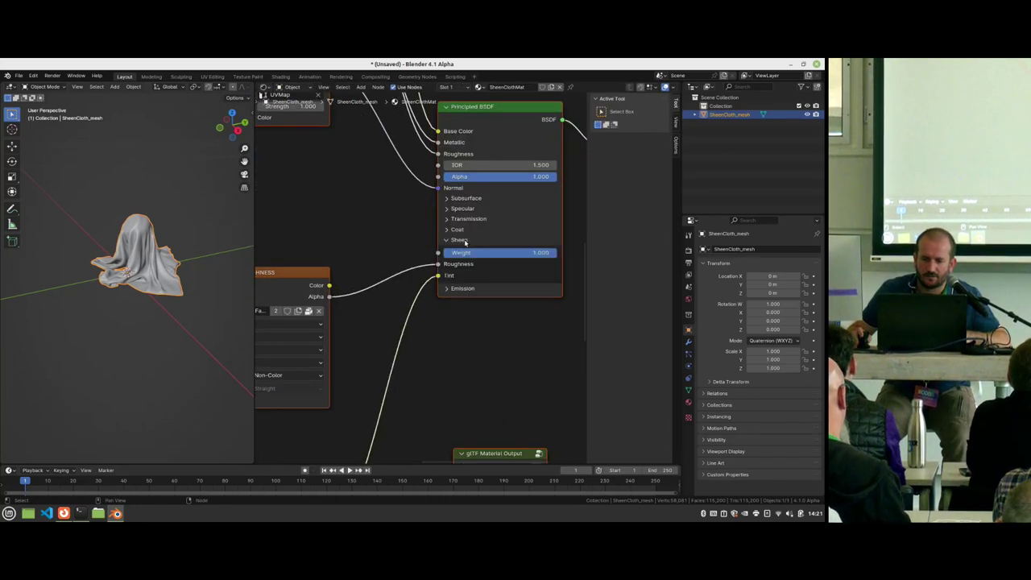
pyautogui.moveTo(386, 249); pyautogui.dragTo(430, 253, button='middle')
pyautogui.scroll(-1, 430, 253)
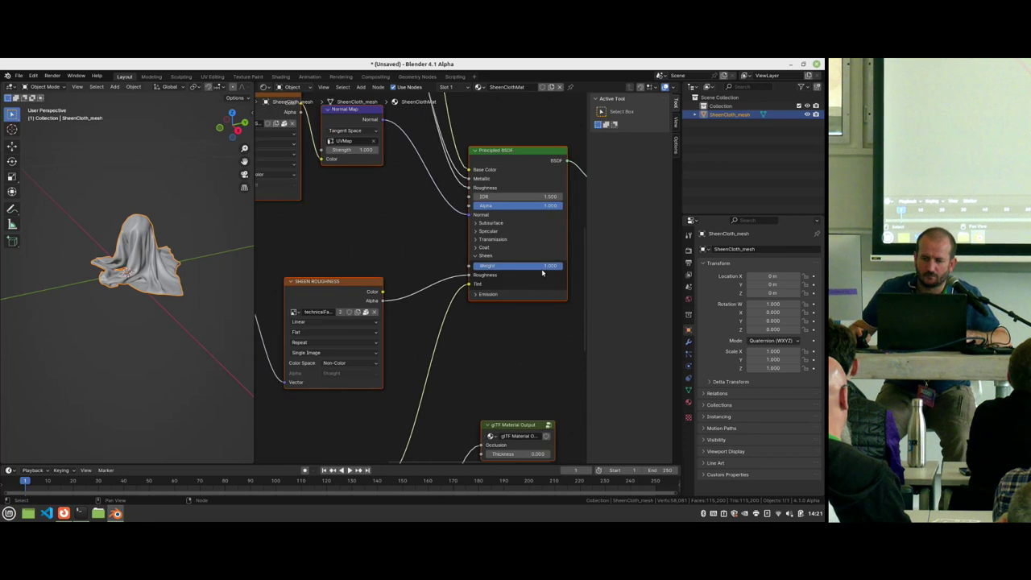
pyautogui.moveTo(421, 312); pyautogui.dragTo(451, 212, button='middle')
pyautogui.scroll(-3, 461, 270)
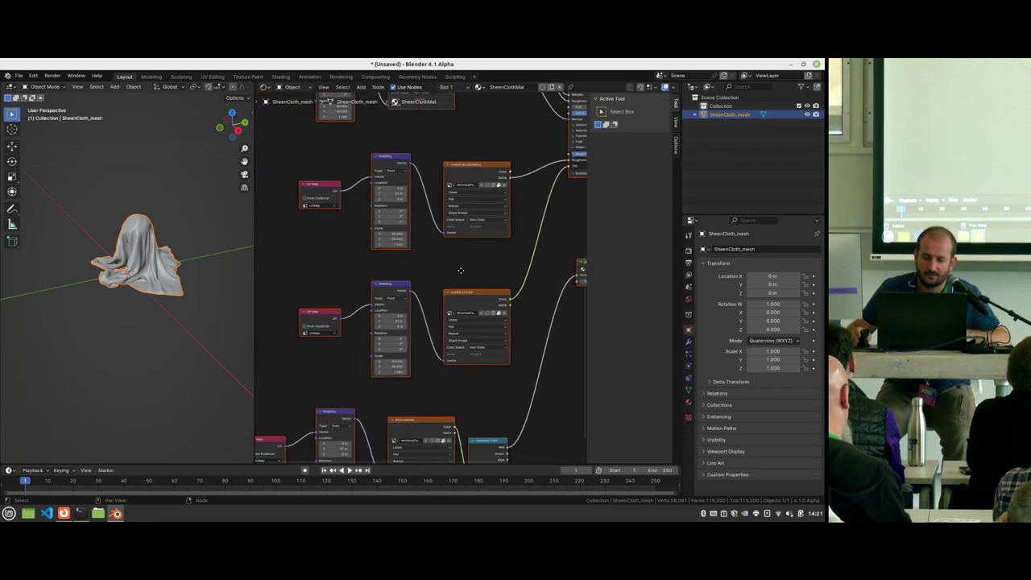
pyautogui.moveTo(461, 270); pyautogui.dragTo(329, 271, button='middle')
pyautogui.scroll(2, 437, 299)
pyautogui.scroll(2, 445, 282)
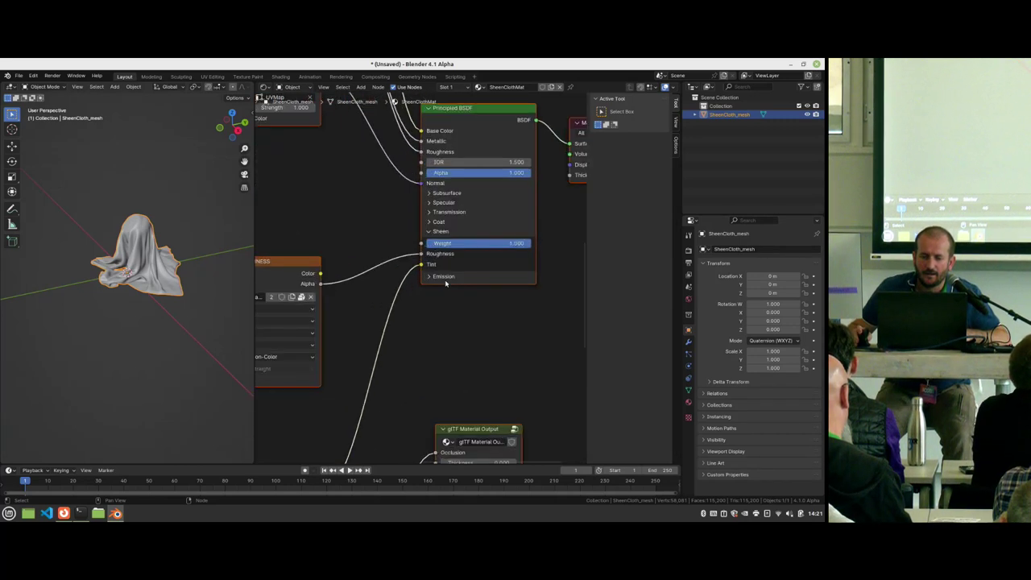
# Step: Expand the Principled BSDF's Emission settings, collapse Sheen, and set the emission Strength to 3.800
pyautogui.click(444, 276)
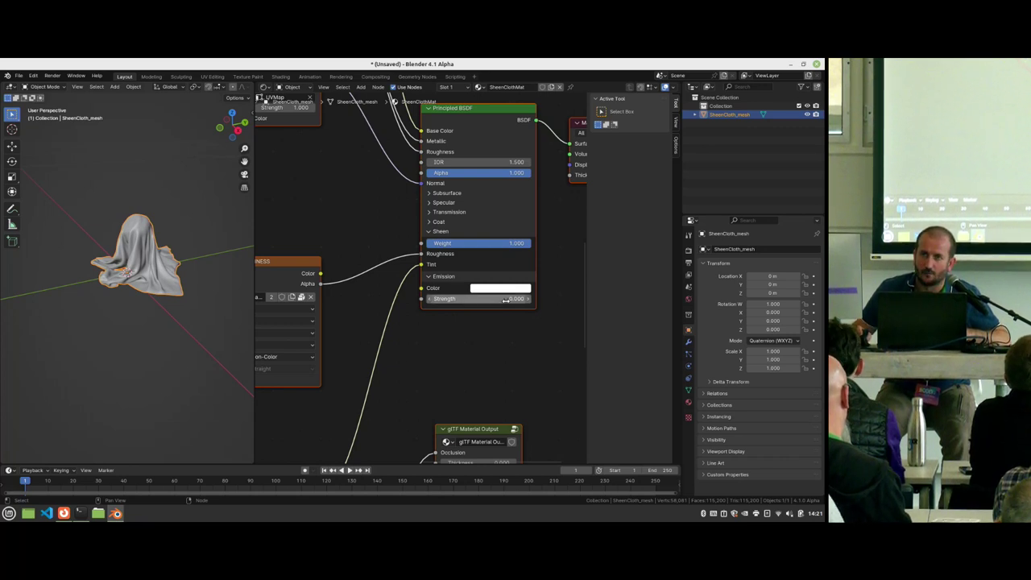
pyautogui.scroll(-5, 404, 263)
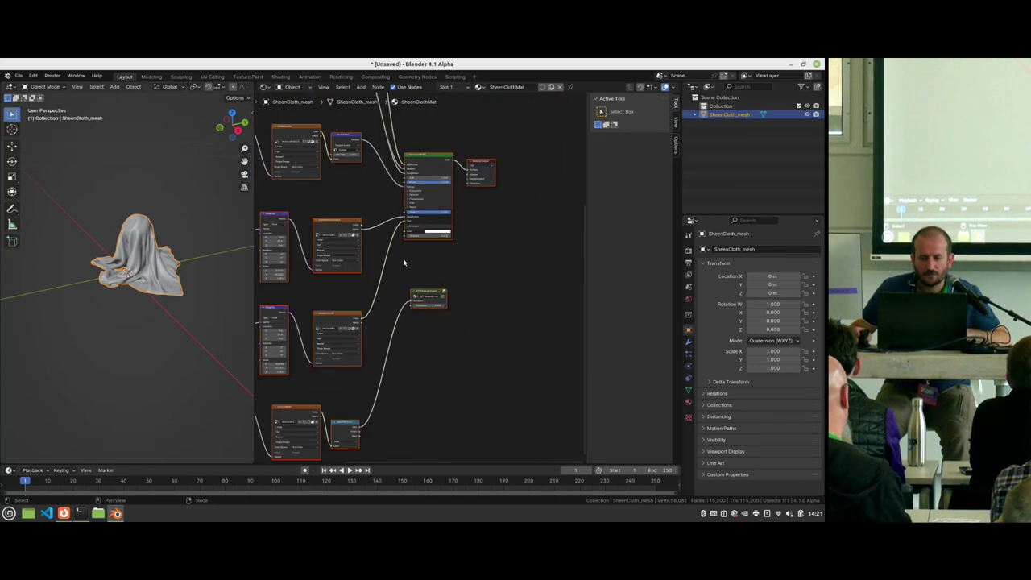
pyautogui.scroll(4, 404, 263)
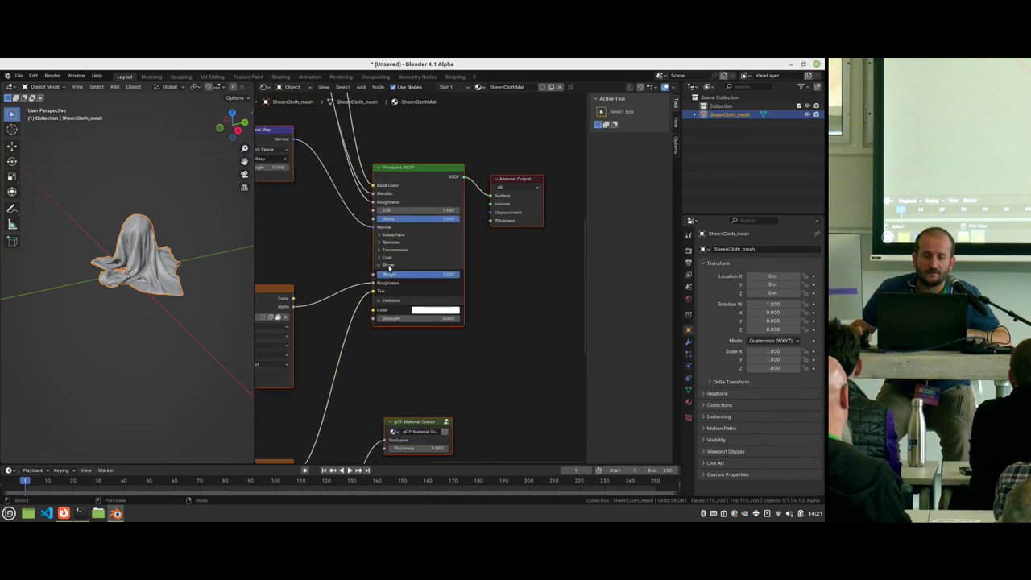
pyautogui.click(389, 266)
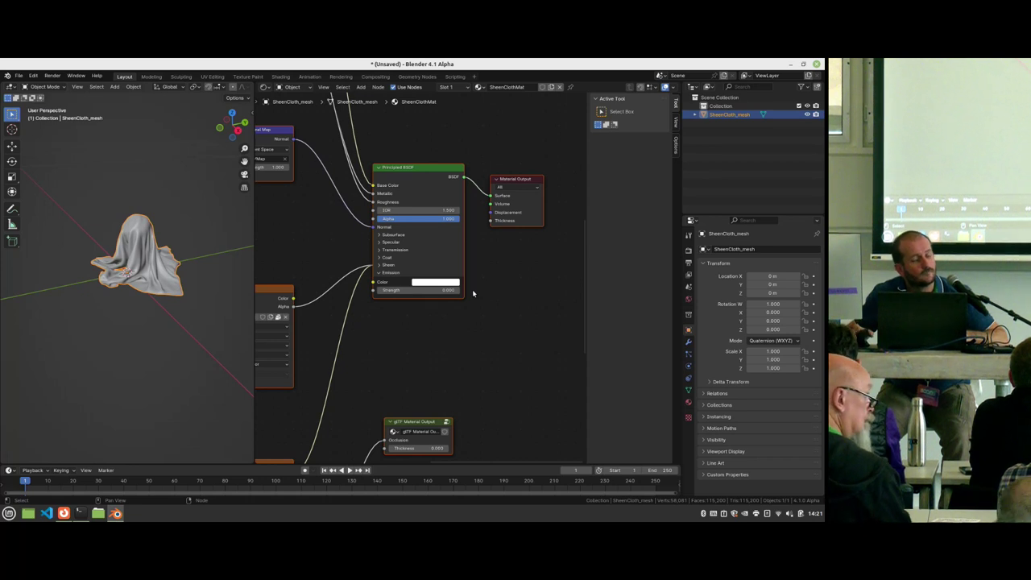
pyautogui.moveTo(418, 290); pyautogui.dragTo(142, 261)
pyautogui.click(408, 305)
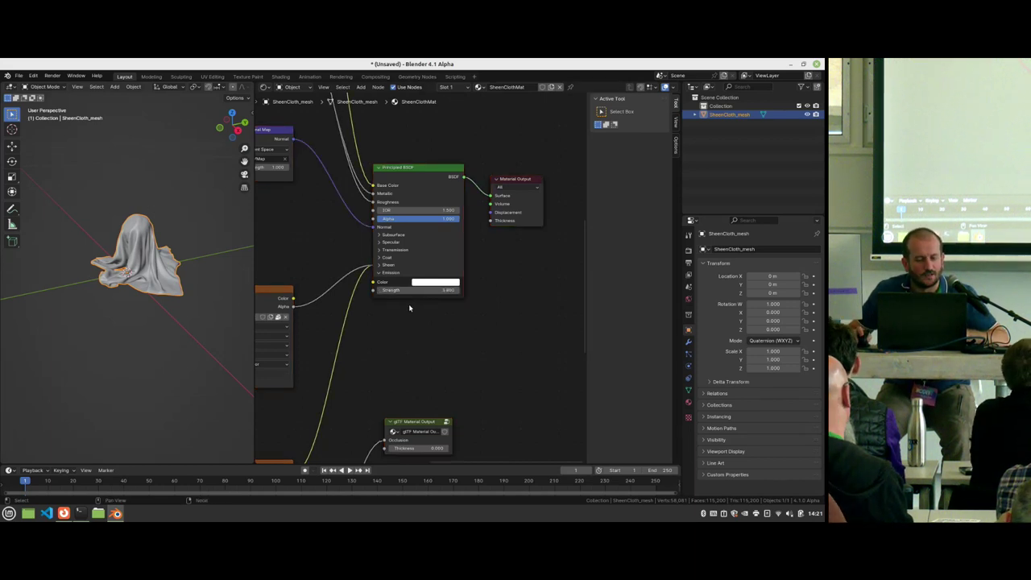
pyautogui.moveTo(374, 283); pyautogui.dragTo(353, 346)
pyautogui.press('Escape')
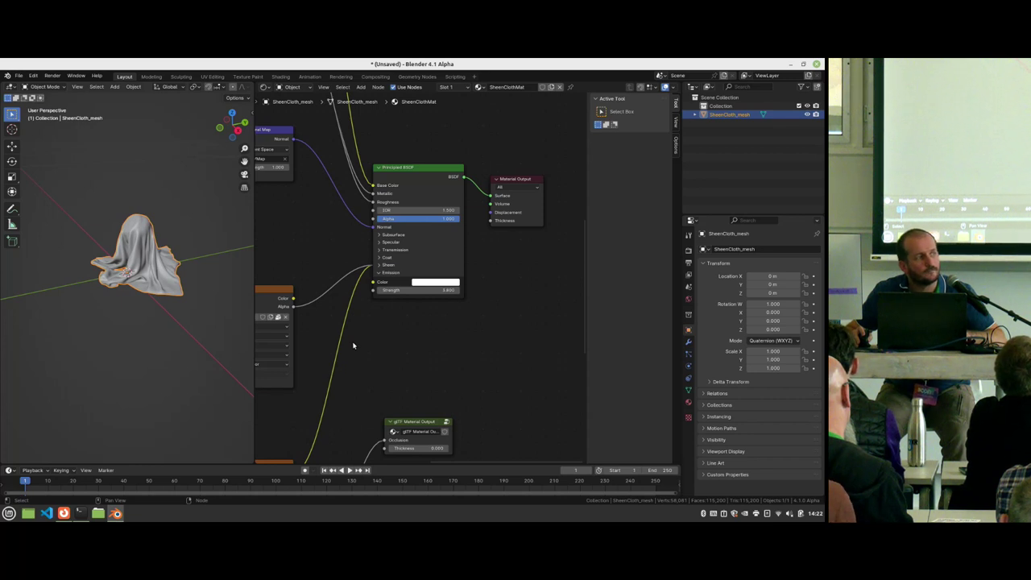
# Step: Move the glTF Material Output node closer beneath the Principled BSDF and widen it to show its full name
pyautogui.moveTo(368, 330); pyautogui.dragTo(384, 258, button='middle')
pyautogui.scroll(-3, 465, 290)
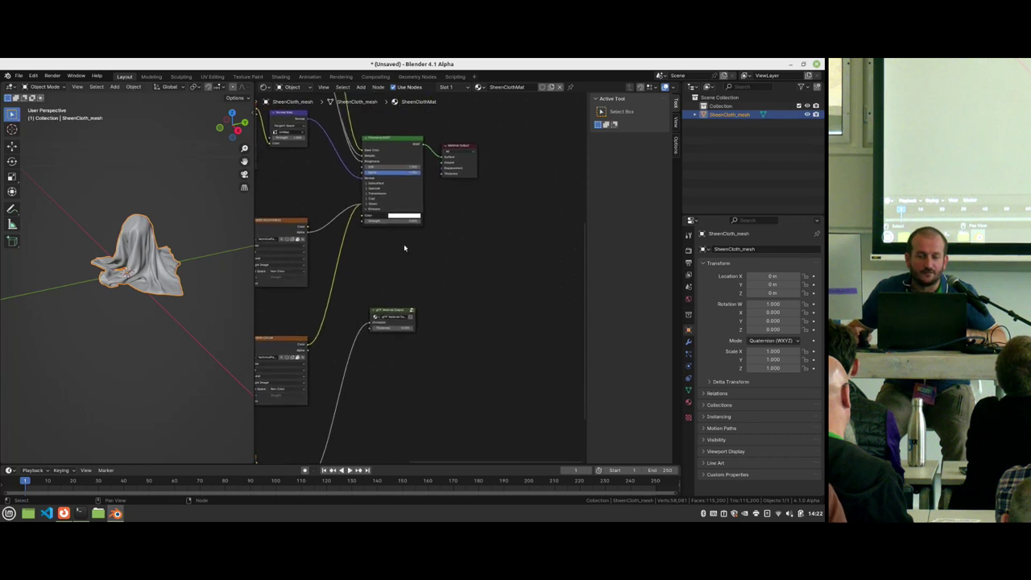
pyautogui.moveTo(452, 203); pyautogui.dragTo(450, 241, button='middle')
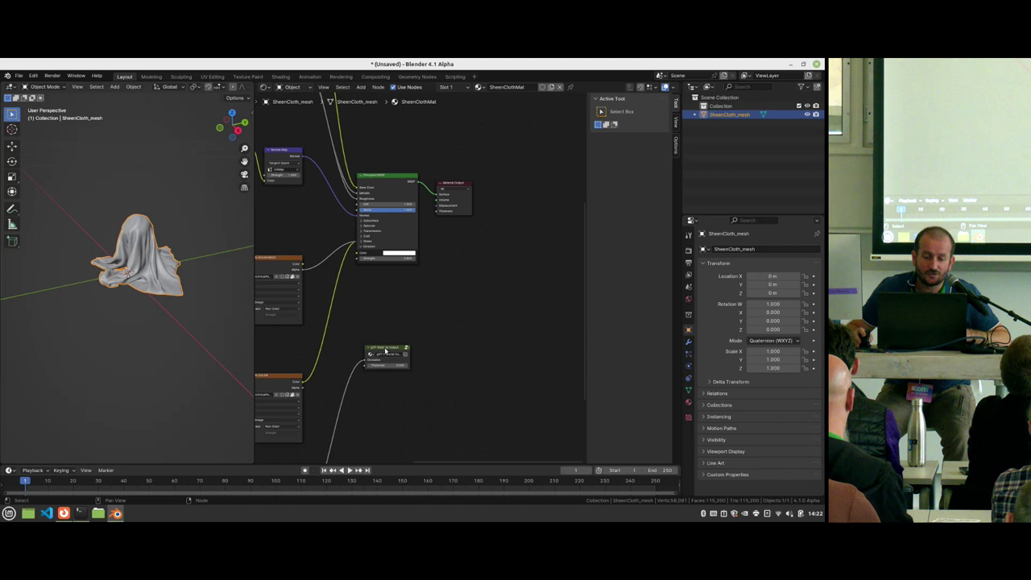
pyautogui.moveTo(386, 351); pyautogui.dragTo(372, 333)
pyautogui.scroll(3, 426, 312)
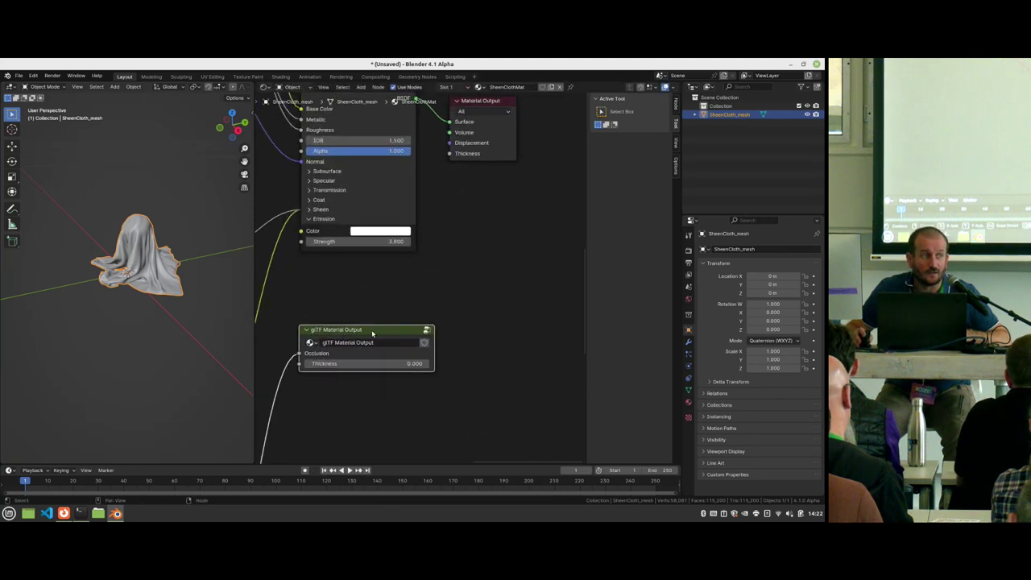
# Step: Trace the Occlusion texture through Separate Color's Red output to the glTF Material Output, and select the Occlusion image node
pyautogui.scroll(-6, 372, 332)
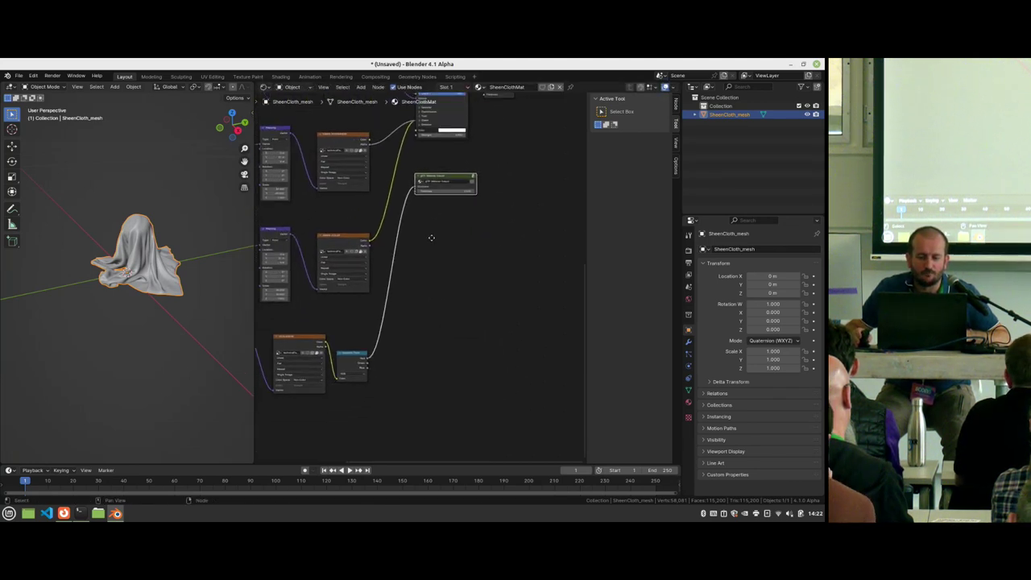
pyautogui.scroll(3, 421, 271)
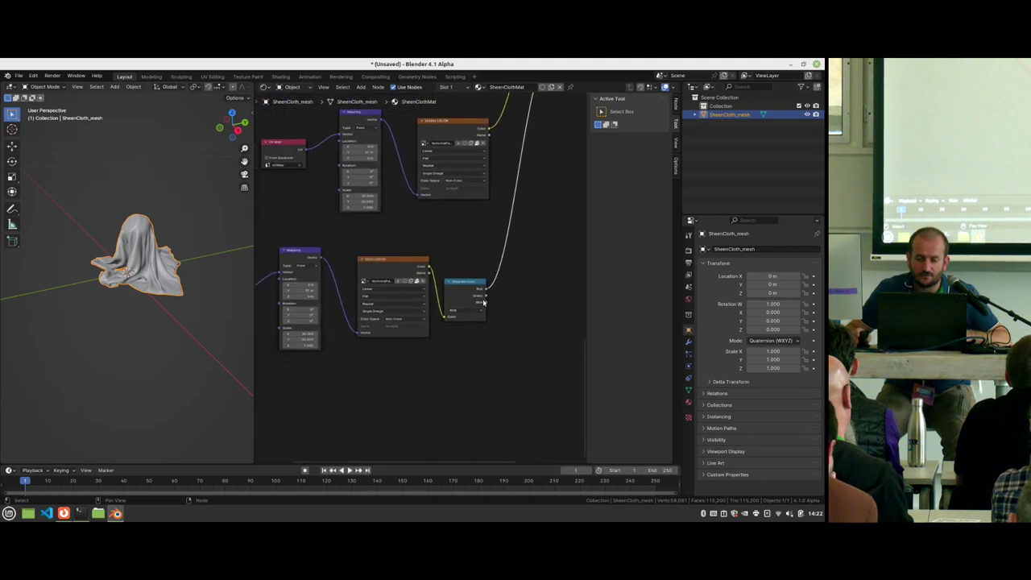
pyautogui.scroll(1, 416, 284)
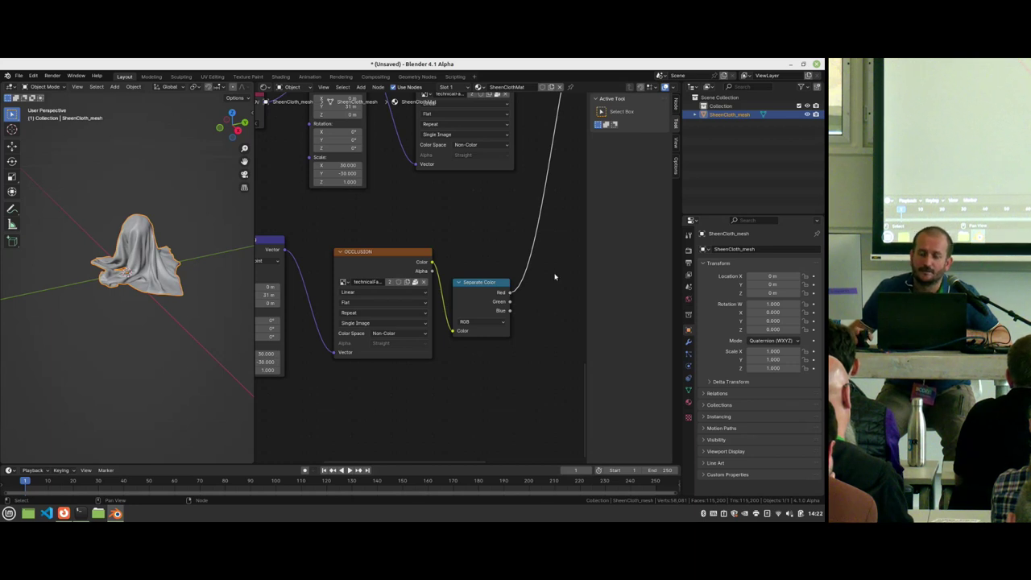
pyautogui.scroll(-5, 554, 277)
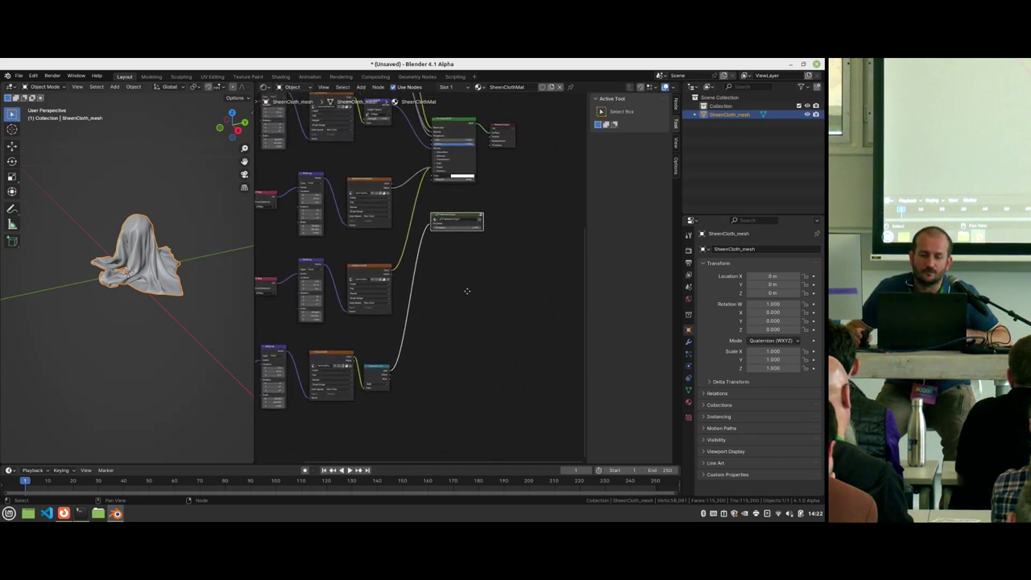
pyautogui.scroll(4, 342, 352)
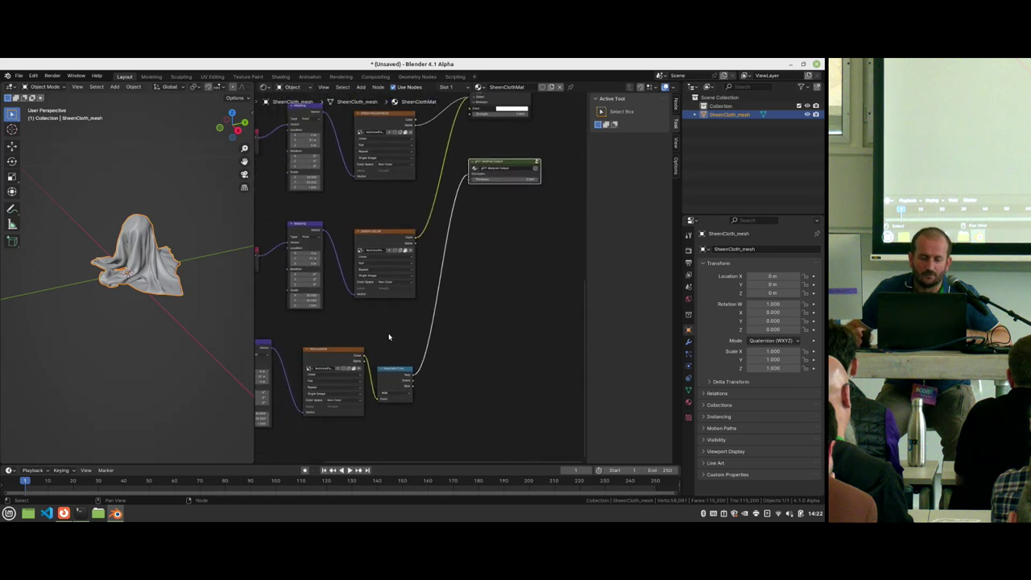
pyautogui.click(337, 380)
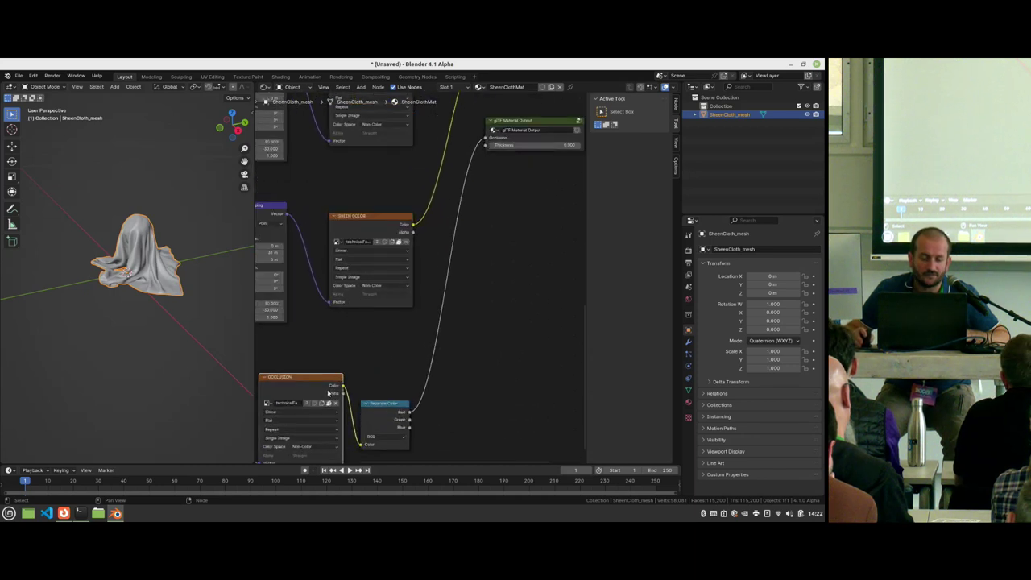
# Step: Review the Separate Color links into the Principled BSDF, and reposition the glTF Material Output node beneath it
pyautogui.scroll(6, 445, 230)
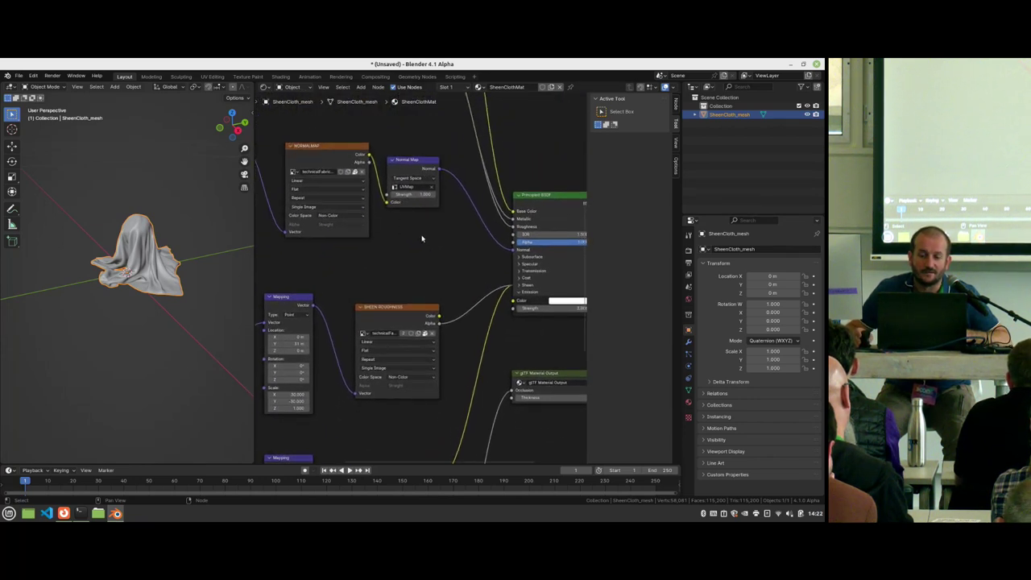
pyautogui.scroll(5, 425, 224)
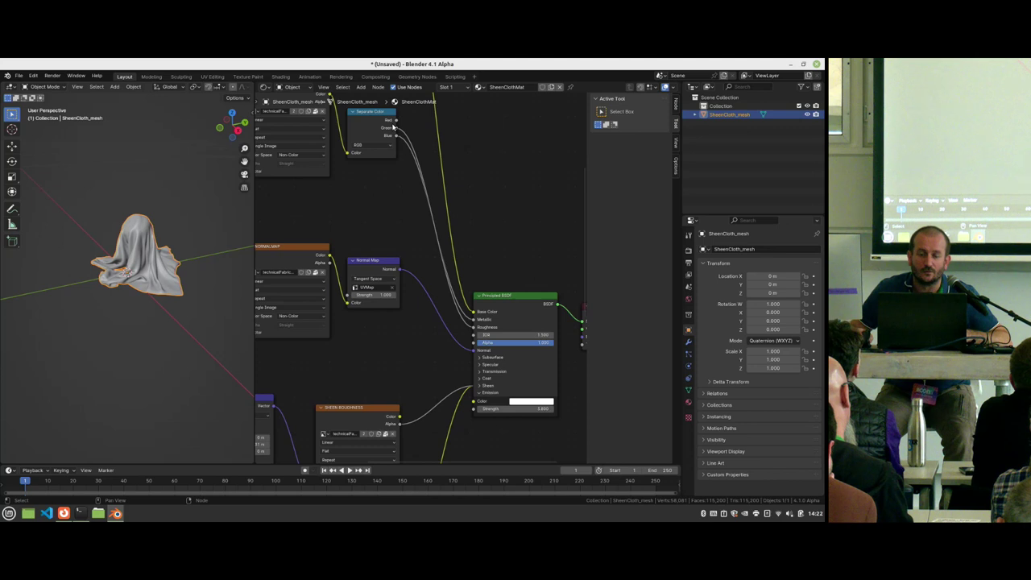
pyautogui.moveTo(480, 237); pyautogui.dragTo(449, 106, button='middle')
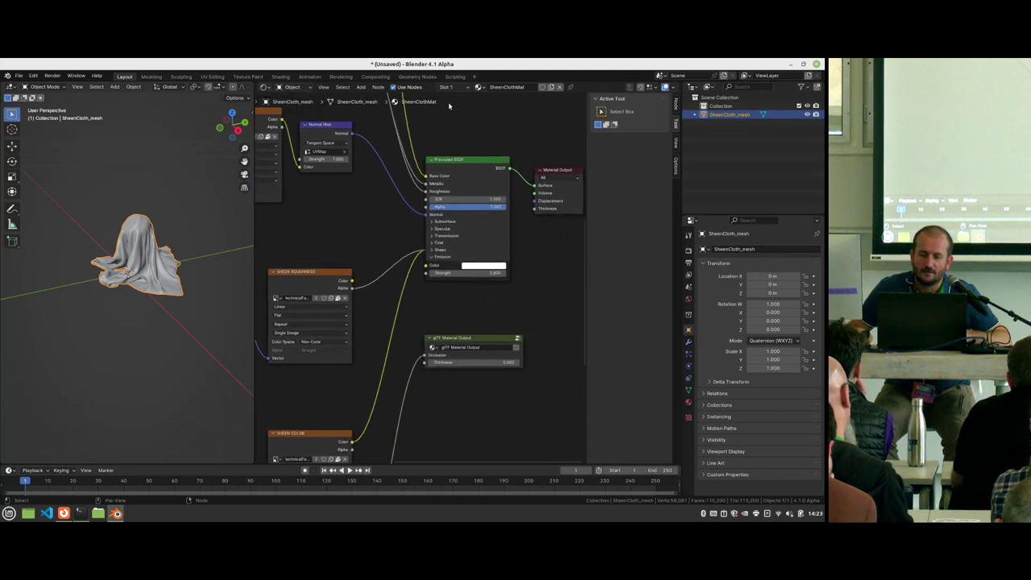
pyautogui.moveTo(490, 338); pyautogui.dragTo(485, 333)
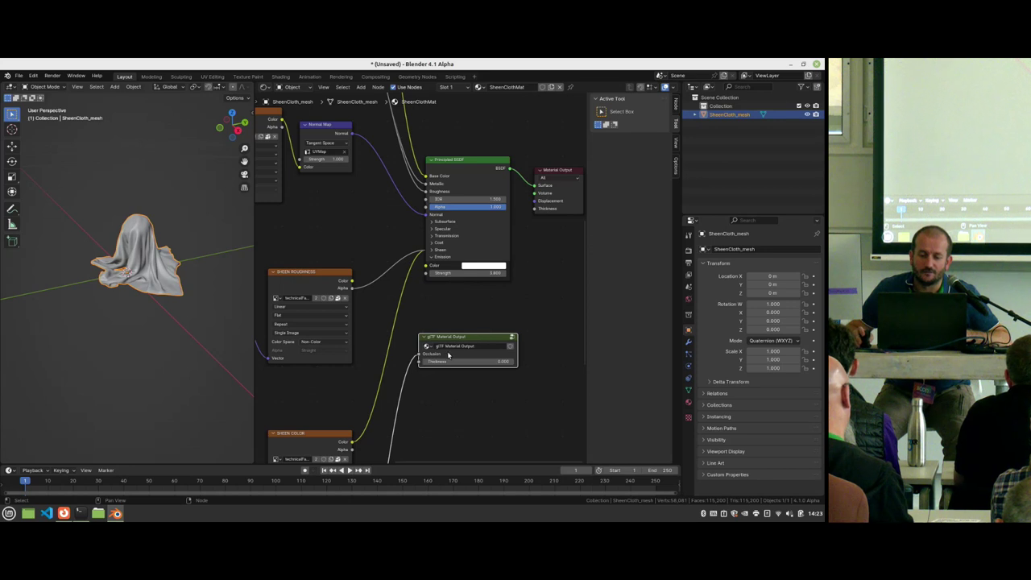
pyautogui.moveTo(451, 338); pyautogui.dragTo(463, 338)
# Step: Find the glTF 2.0 format add-on in the preferences and examine its Shader Editor Add-ons option
pyautogui.press('F4')
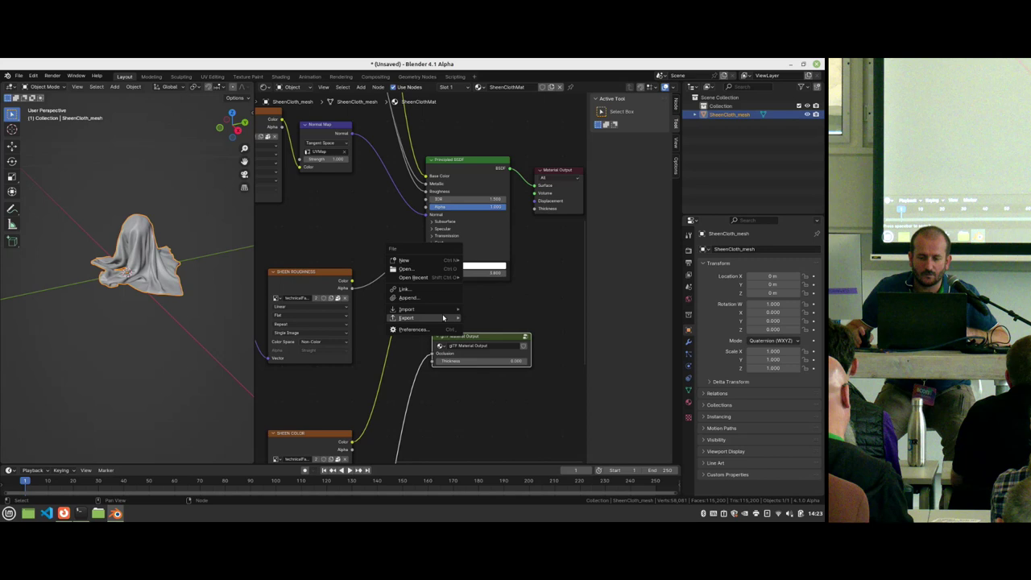
pyautogui.click(439, 328)
pyautogui.click(545, 249)
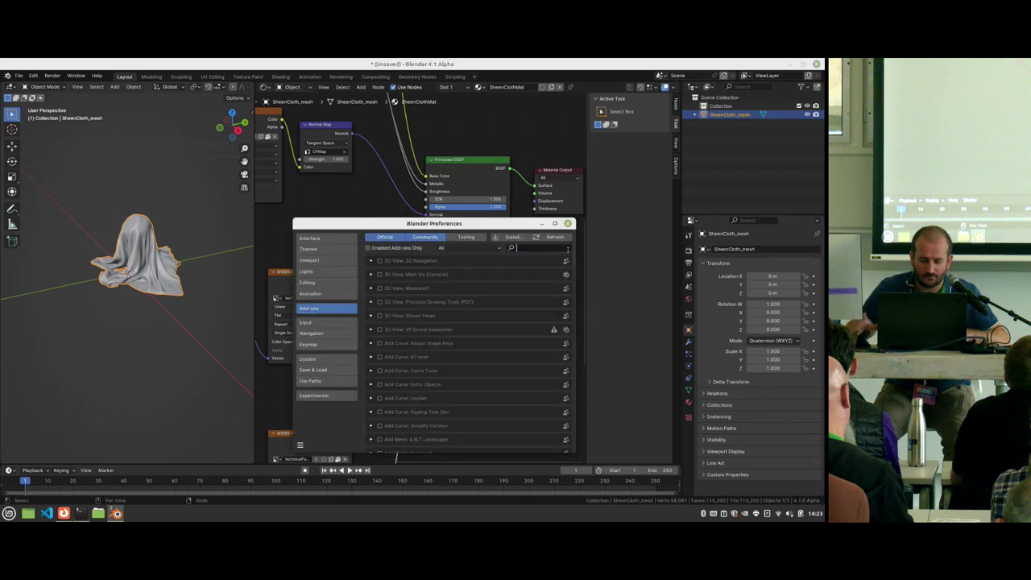
pyautogui.write('gltf')
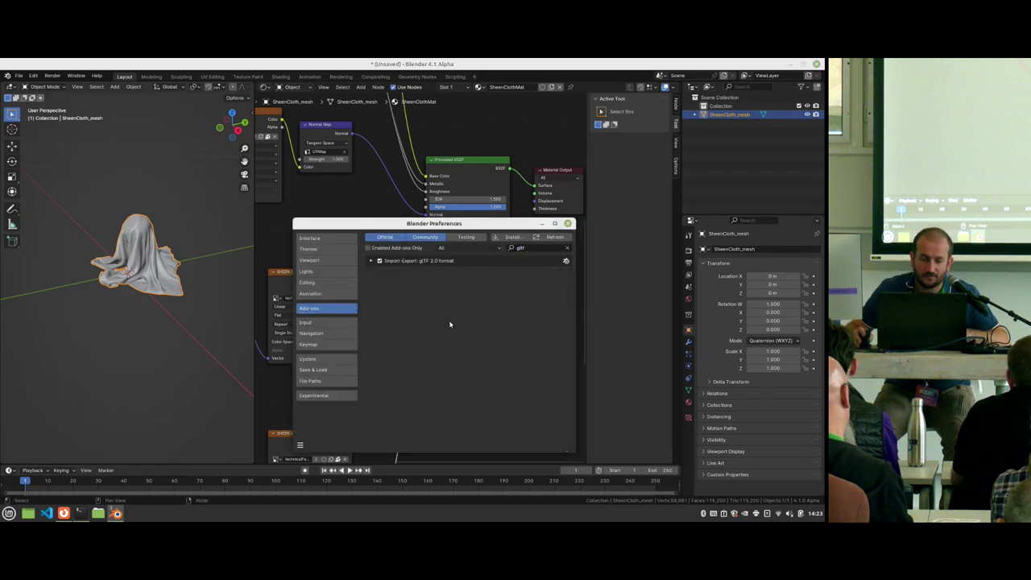
pyautogui.click(371, 262)
pyautogui.moveTo(417, 223); pyautogui.dragTo(353, 188)
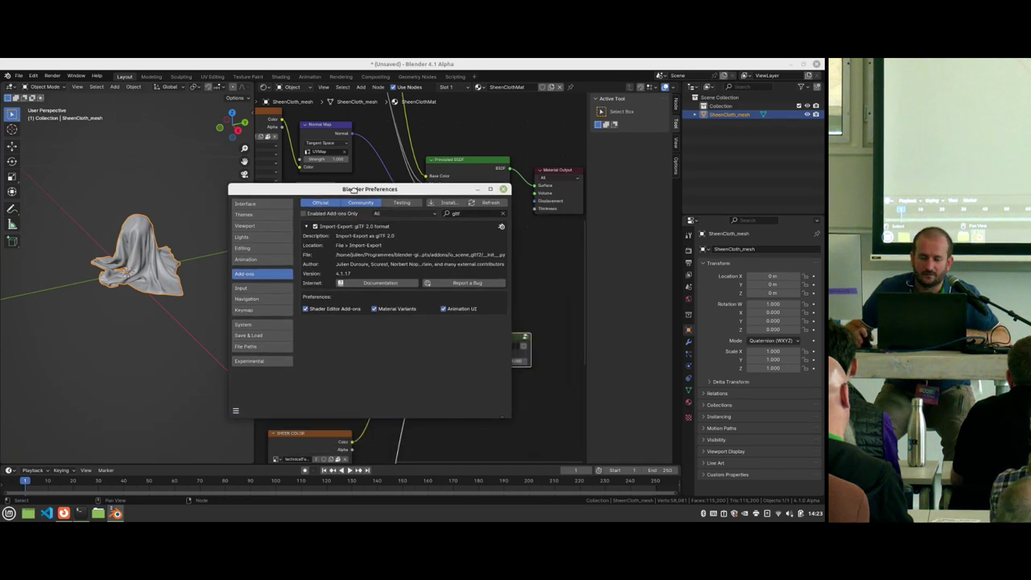
pyautogui.moveTo(352, 188); pyautogui.dragTo(351, 186)
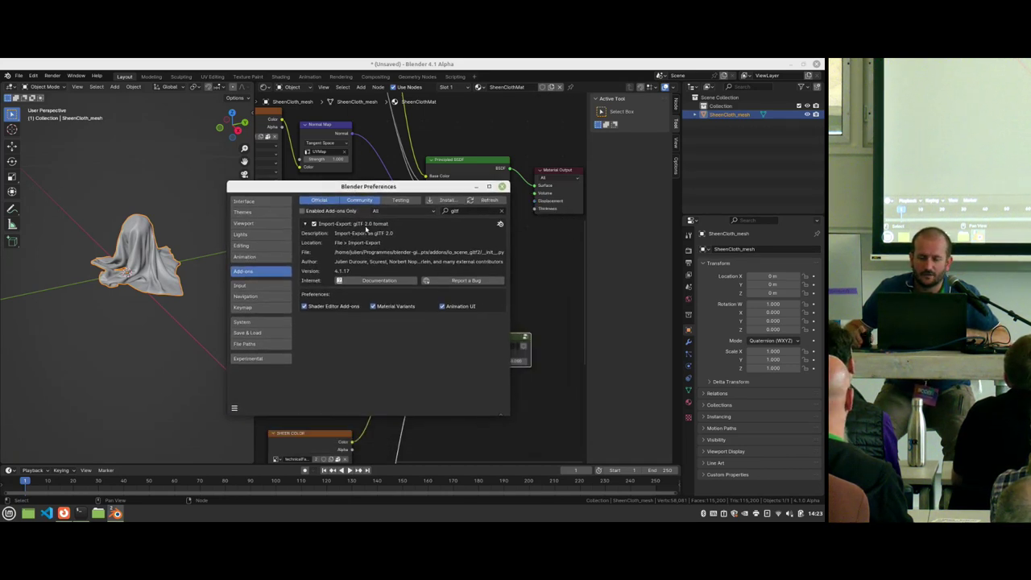
pyautogui.click(318, 309)
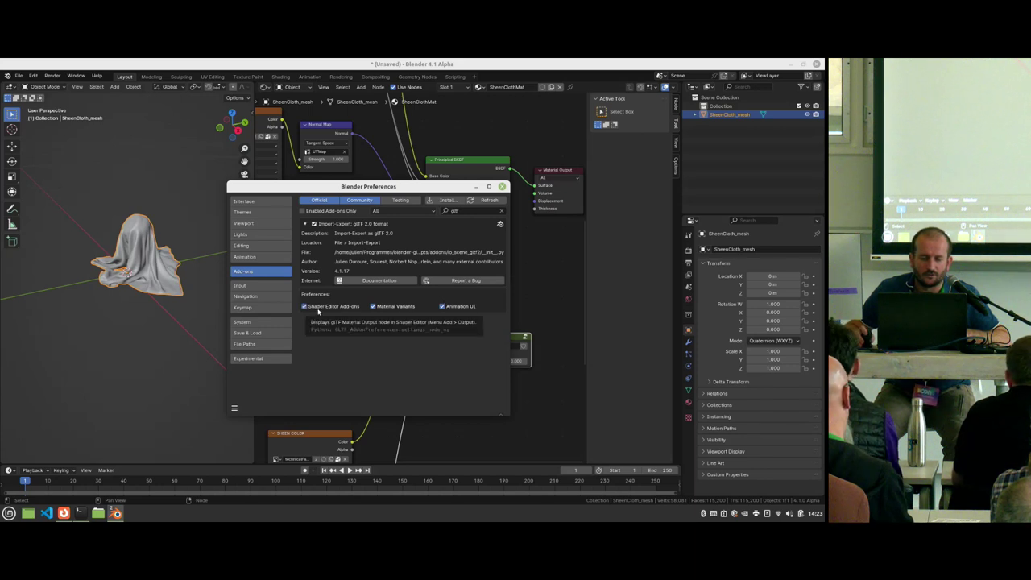
pyautogui.click(502, 186)
# Step: Add a second glTF Material Output node, move the original one clear of it, and delete the added node
pyautogui.hotkey('shift', 'a')
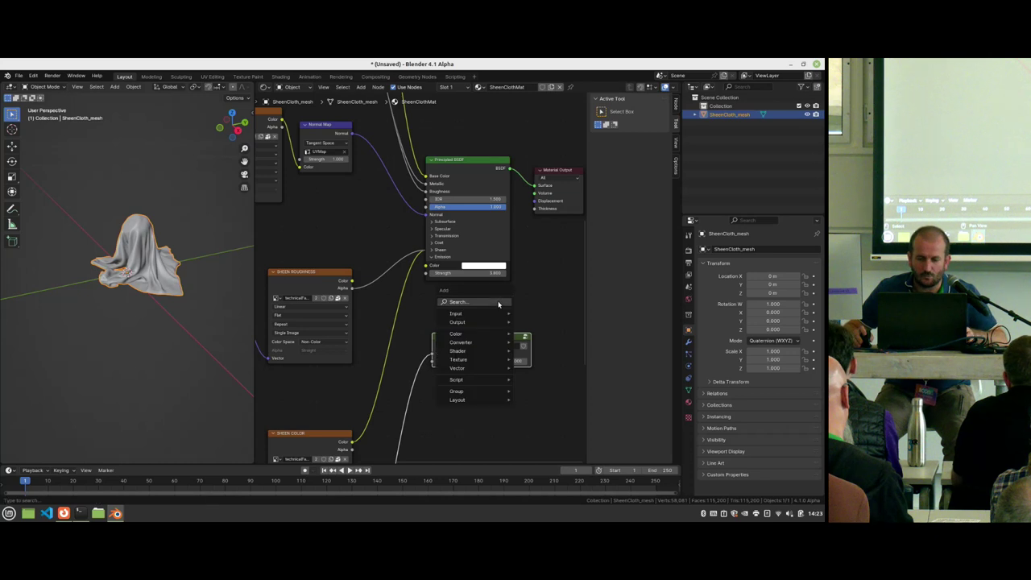
pyautogui.moveTo(483, 322)
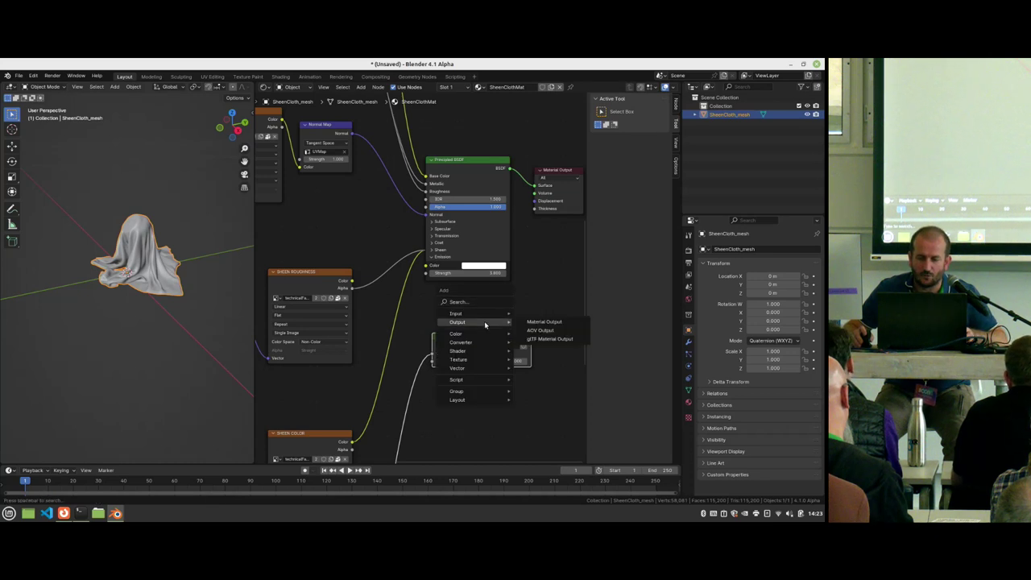
pyautogui.click(550, 339)
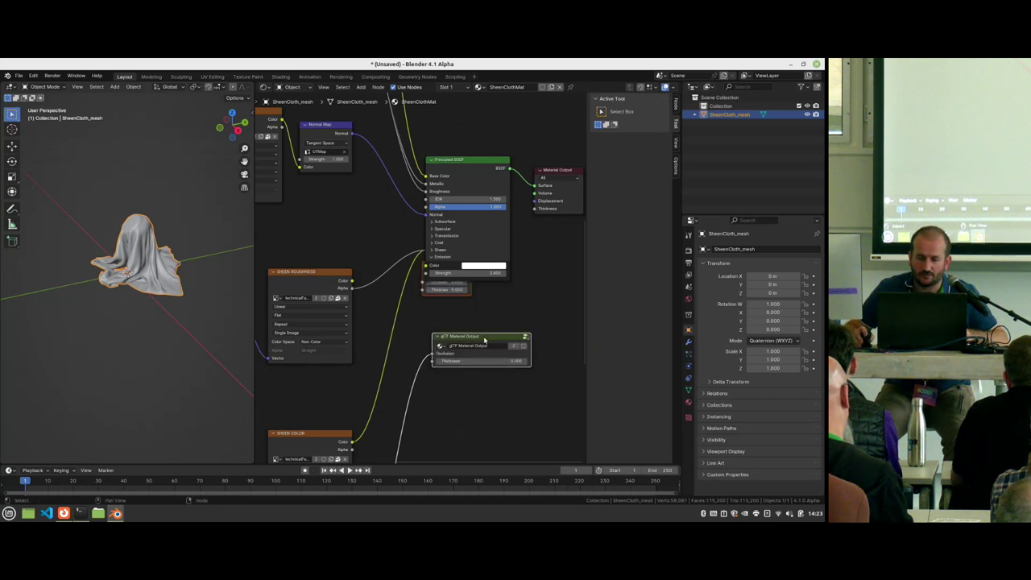
pyautogui.moveTo(493, 338)
pyautogui.mouseDown()
pyautogui.moveTo(476, 358)
pyautogui.moveTo(476, 341)
pyautogui.mouseUp()
pyautogui.click(450, 272)
pyautogui.press('x')
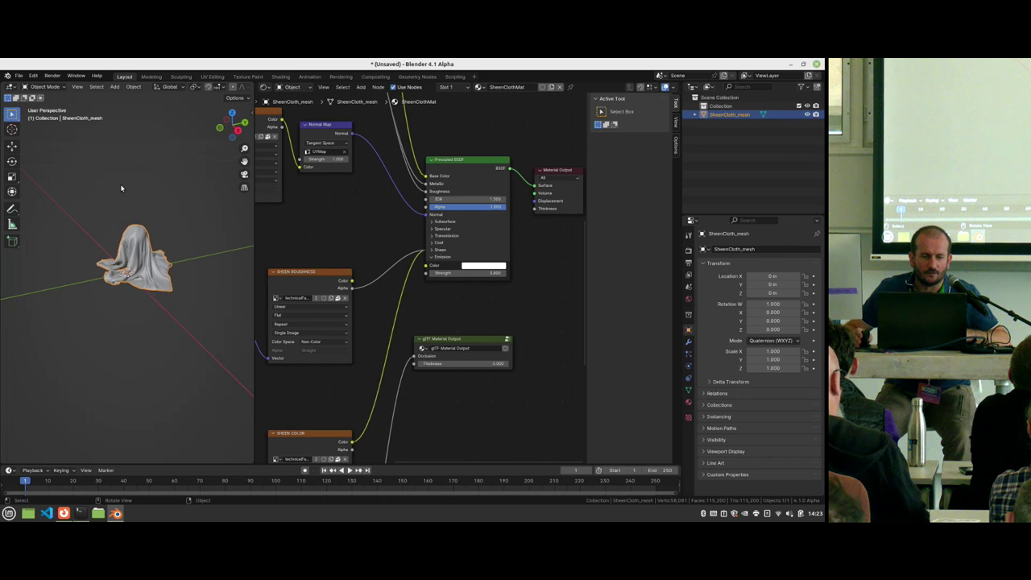
# Step: Start a new General file and delete all of its default objects
pyautogui.hotkey('ctrl', 'q')
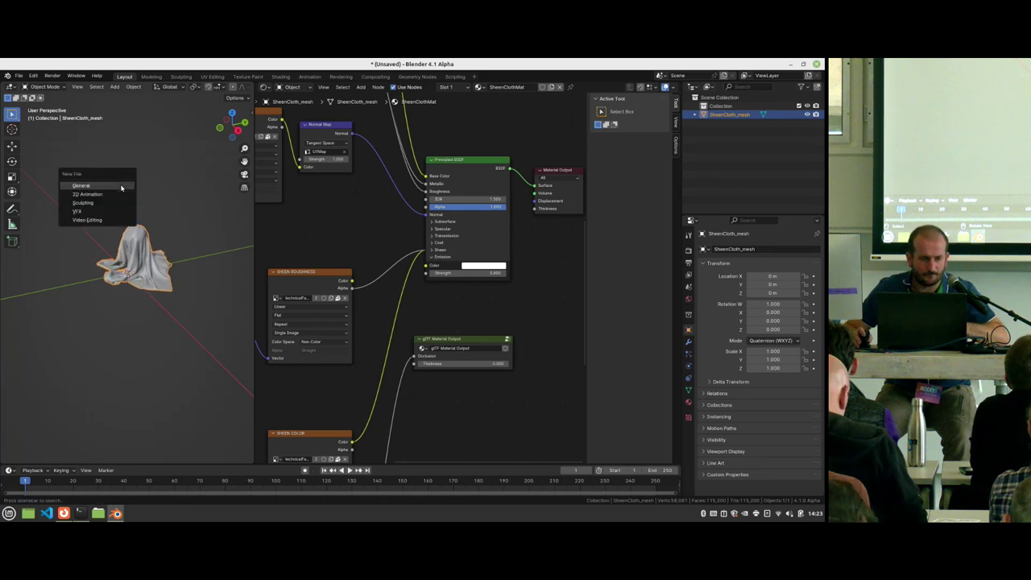
pyautogui.click(132, 188)
pyautogui.click(374, 304)
pyautogui.press('a')
pyautogui.press('Delete')
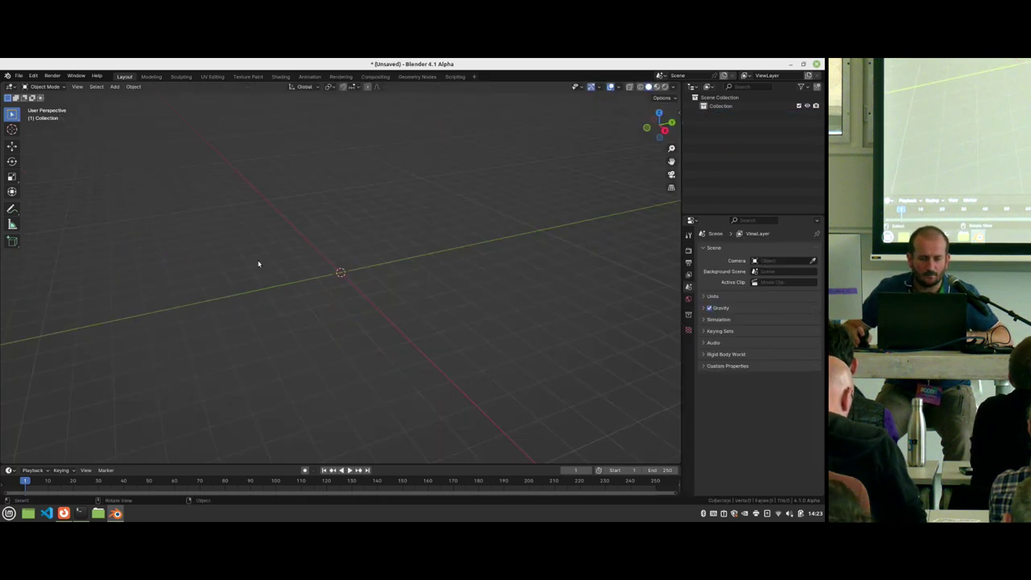
# Step: Start a glTF 2.0 import and open the bookmarked Samples folder
pyautogui.press('F4')
pyautogui.moveTo(241, 240)
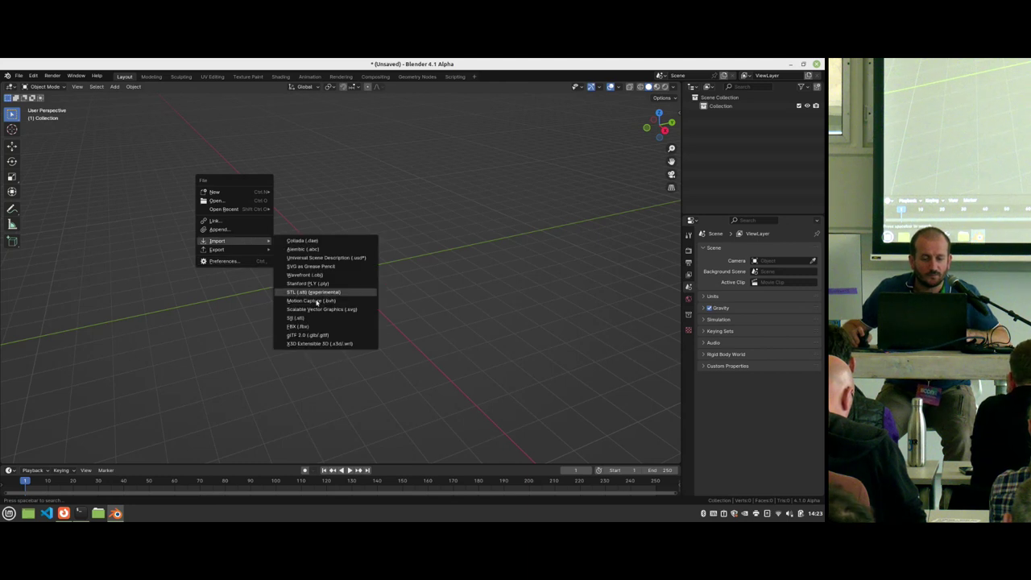
pyautogui.click(313, 338)
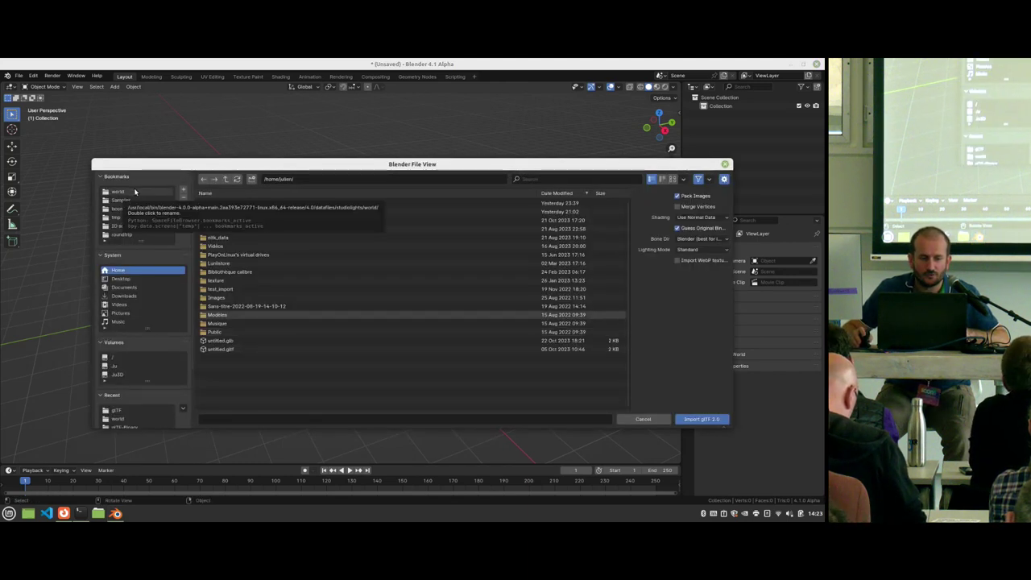
pyautogui.click(123, 200)
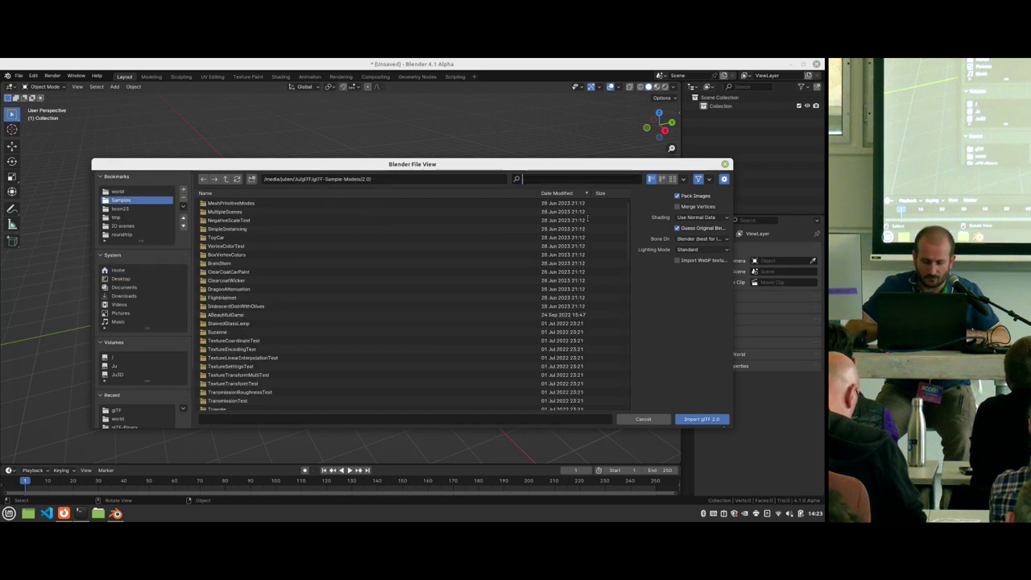
# Step: Filter the sample models by "dra" and import the file in DragonAttenuation's glTF-Binary folder
pyautogui.write('vo')
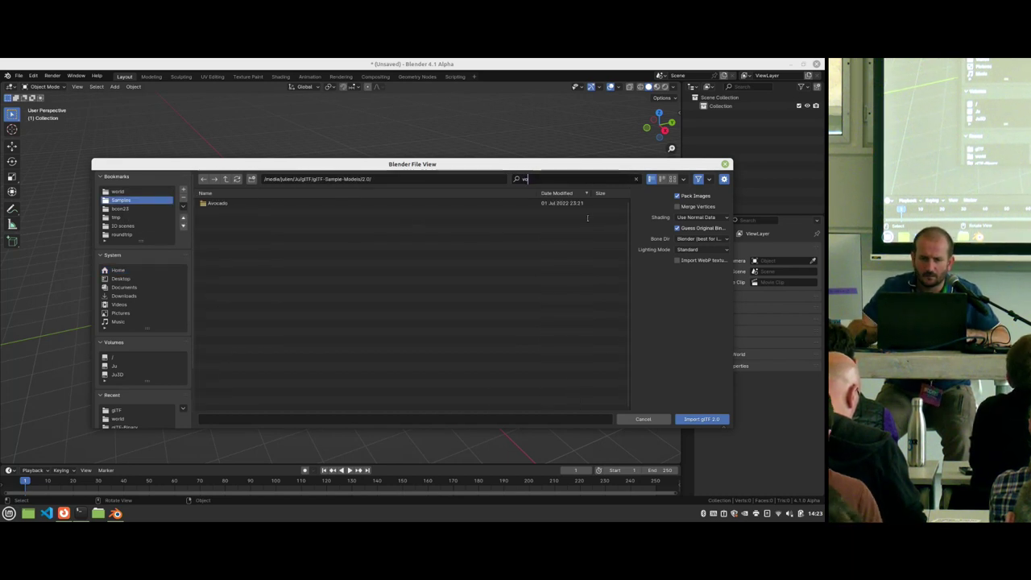
pyautogui.press('BackSpace')
pyautogui.press('BackSpace')
pyautogui.write('d')
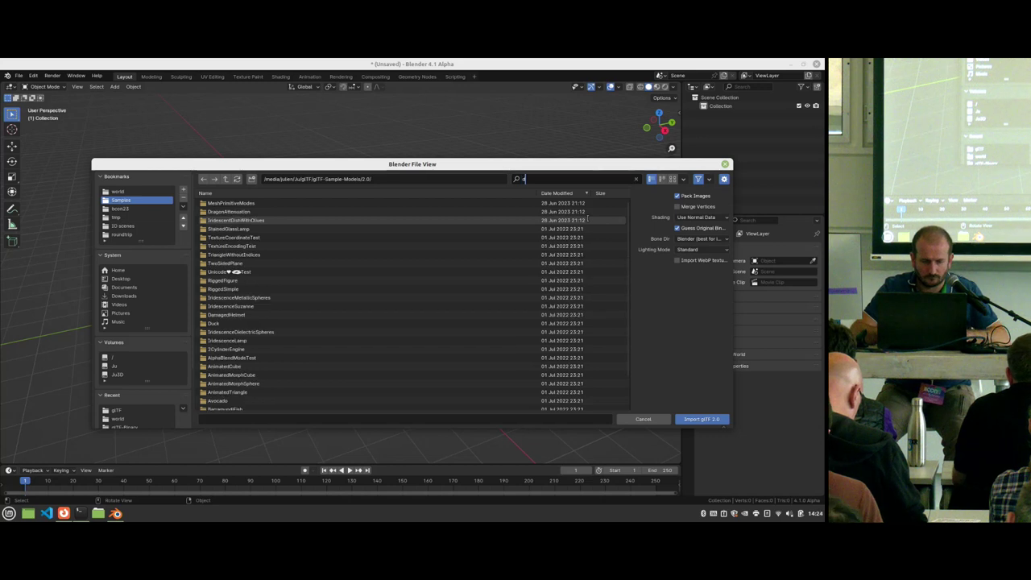
pyautogui.write('ra')
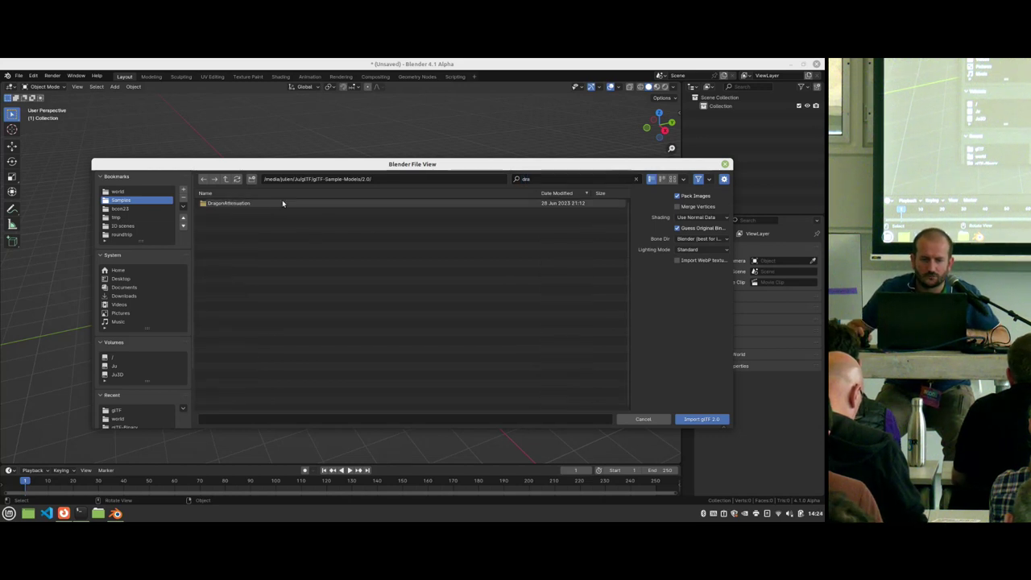
pyautogui.doubleClick(283, 202)
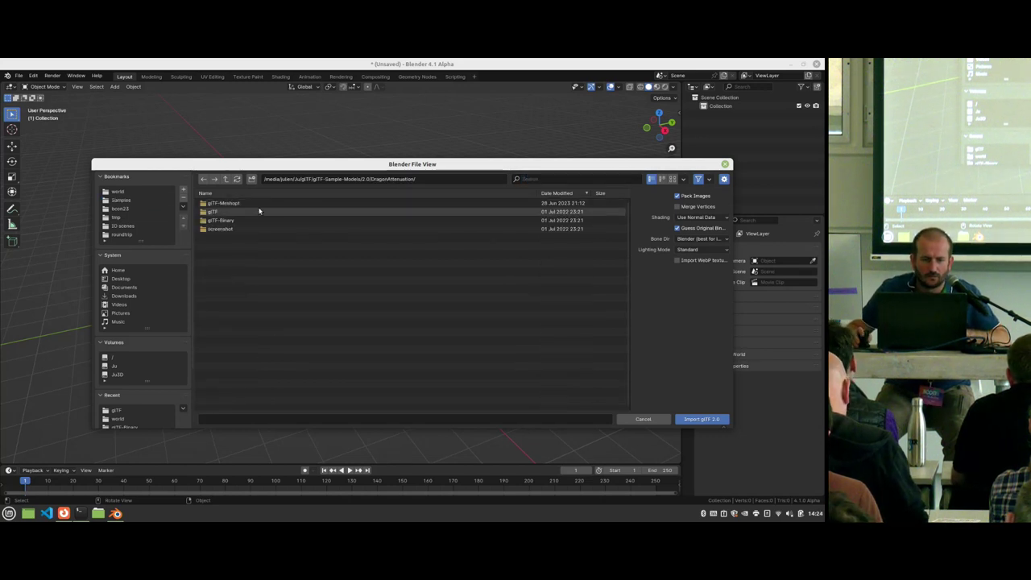
pyautogui.doubleClick(248, 220)
pyautogui.doubleClick(245, 203)
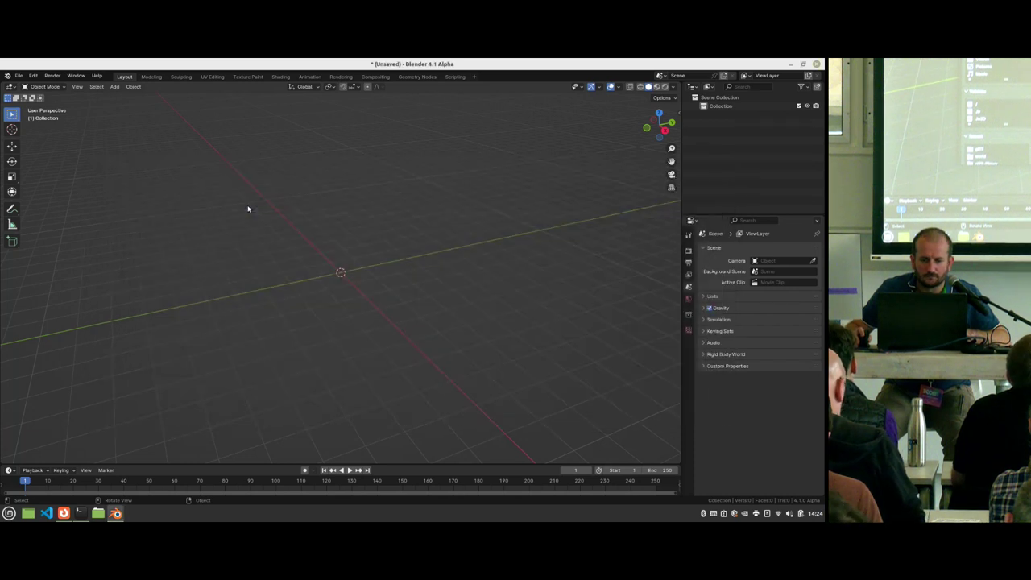
# Step: Frame the imported Dragon, split the viewport in two, and show the Dragon's whole material node tree in a Shader Editor
pyautogui.press('KP_Decimal')
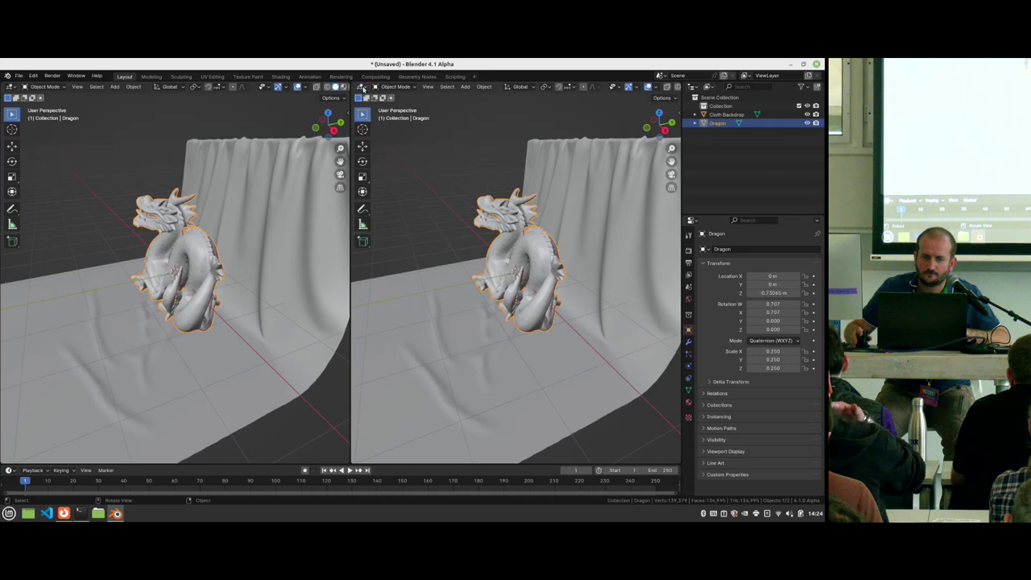
pyautogui.click(360, 86)
pyautogui.click(387, 167)
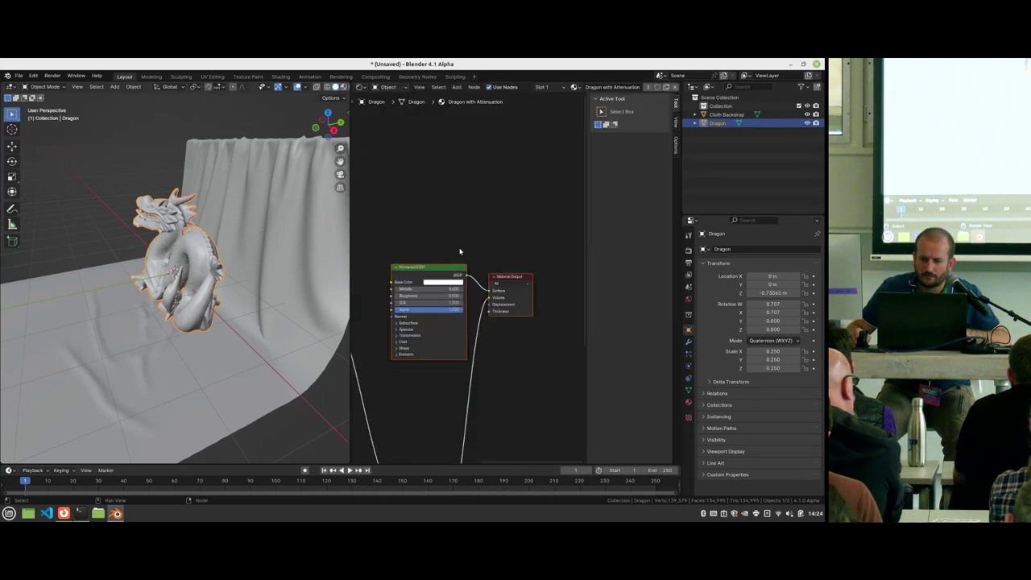
pyautogui.press('Home')
# Step: Move the Volume Absorption node directly beneath the Principled BSDF so its link to Material Output's Volume input is clear
pyautogui.moveTo(442, 398); pyautogui.dragTo(498, 189)
pyautogui.moveTo(543, 189); pyautogui.dragTo(482, 325, button='middle')
pyautogui.scroll(2, 479, 329)
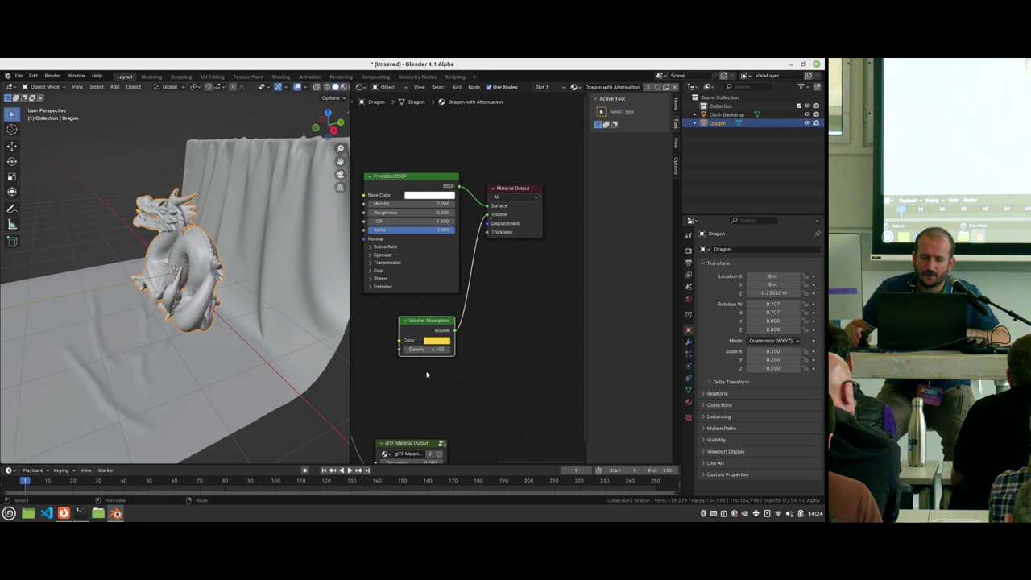
pyautogui.moveTo(426, 373); pyautogui.dragTo(453, 320, button='middle')
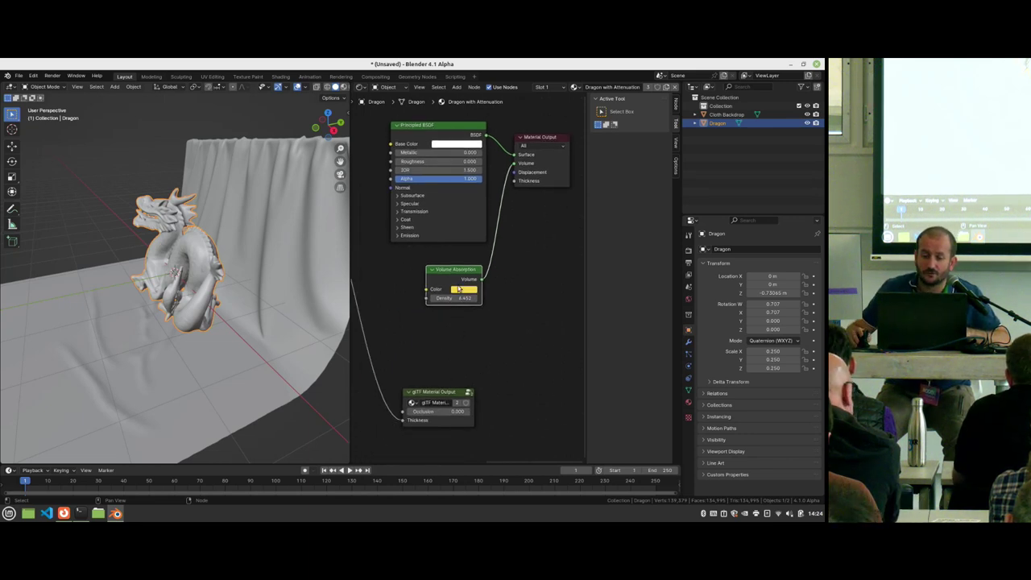
pyautogui.moveTo(458, 287); pyautogui.dragTo(458, 309)
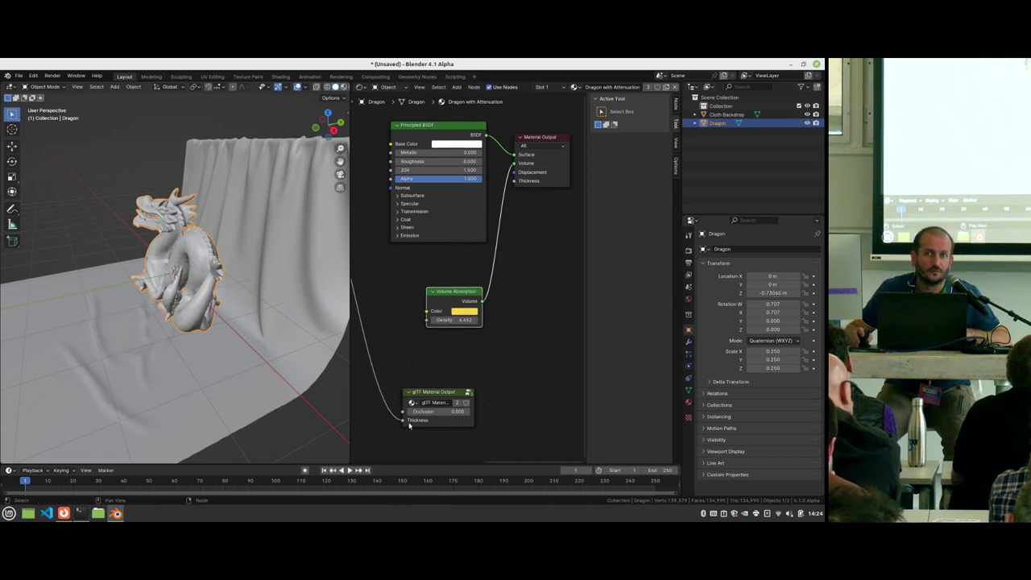
# Step: Move the glTF Material Output node up beneath Volume Absorption, and trace the texture chain feeding its Thickness input
pyautogui.scroll(-2, 435, 343)
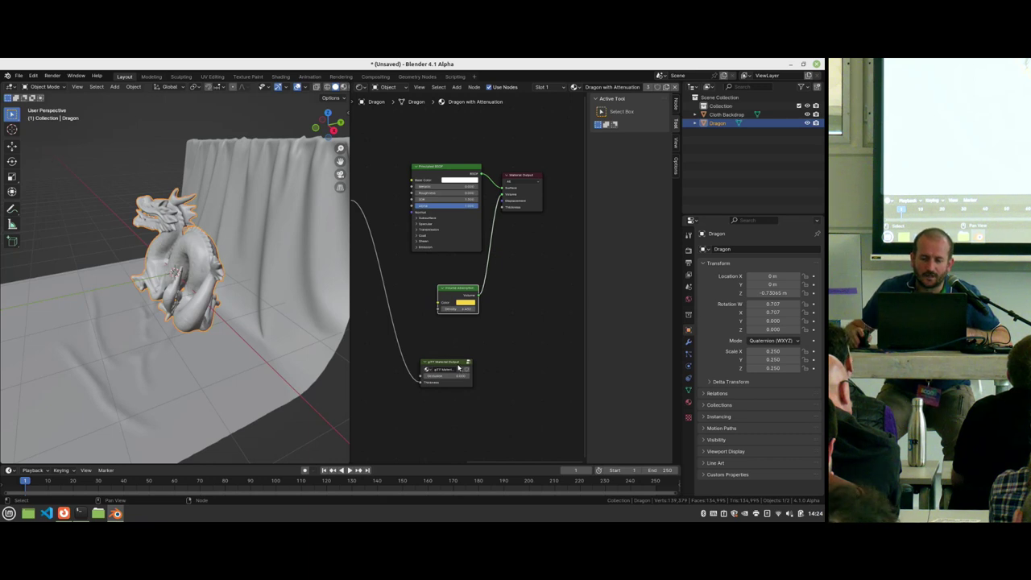
pyautogui.scroll(2, 439, 362)
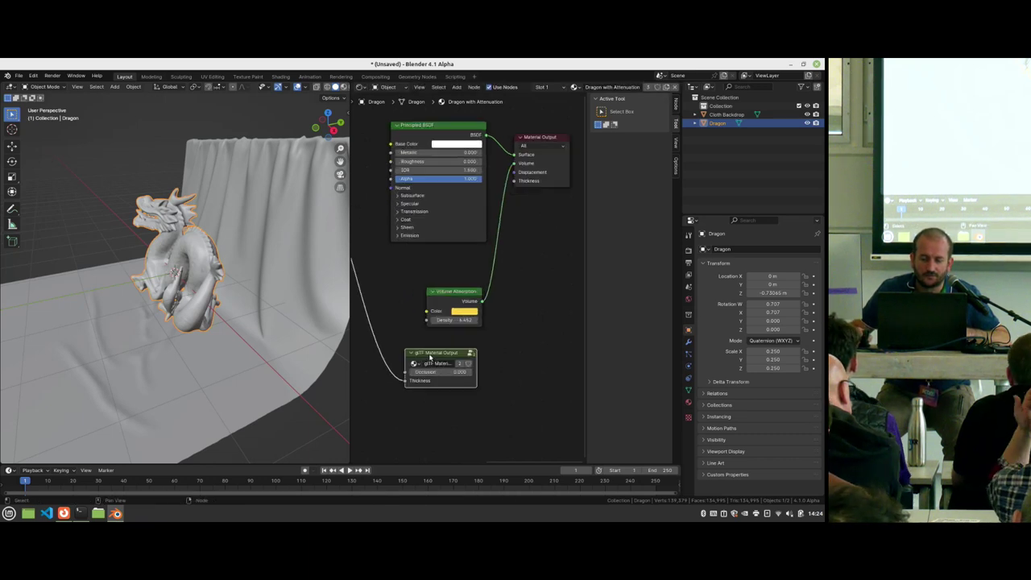
pyautogui.scroll(-2, 438, 354)
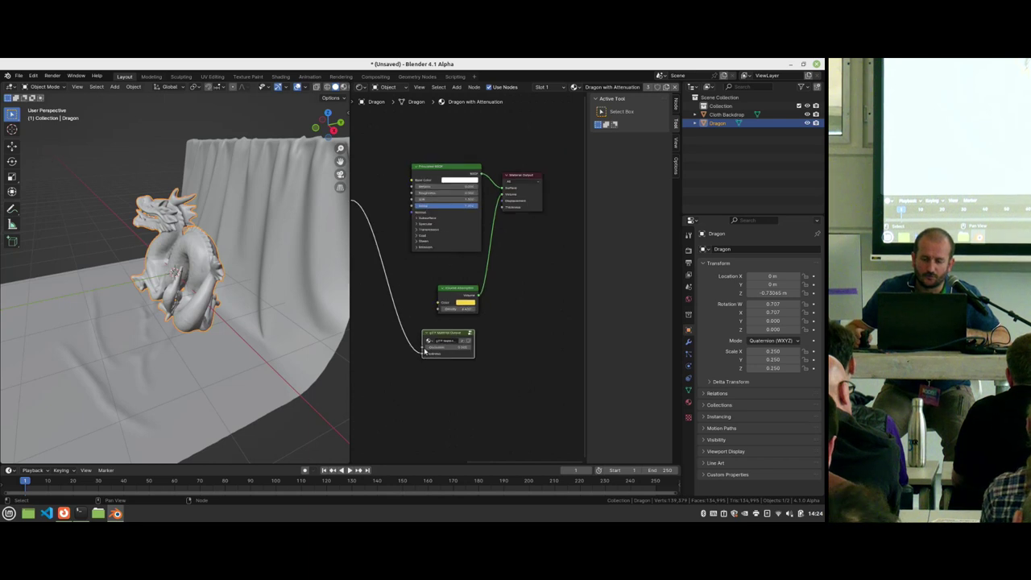
pyautogui.moveTo(422, 356)
pyautogui.mouseDown()
pyautogui.moveTo(403, 351)
pyautogui.moveTo(424, 354)
pyautogui.mouseUp()
pyautogui.scroll(-2, 403, 290)
pyautogui.scroll(-1, 403, 290)
pyautogui.moveTo(414, 299); pyautogui.dragTo(447, 325, button='middle')
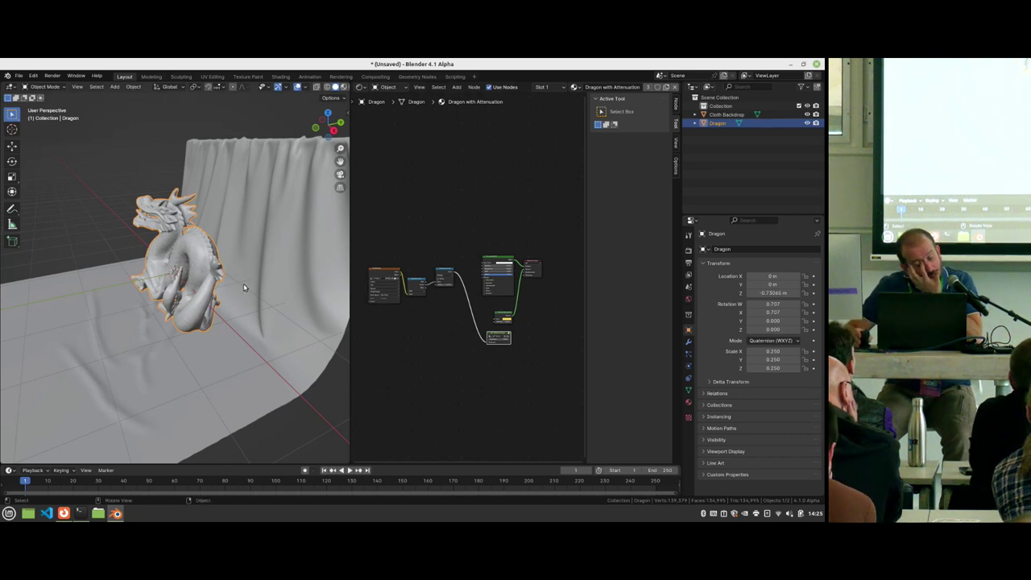
pyautogui.moveTo(243, 292); pyautogui.dragTo(251, 303, button='middle')
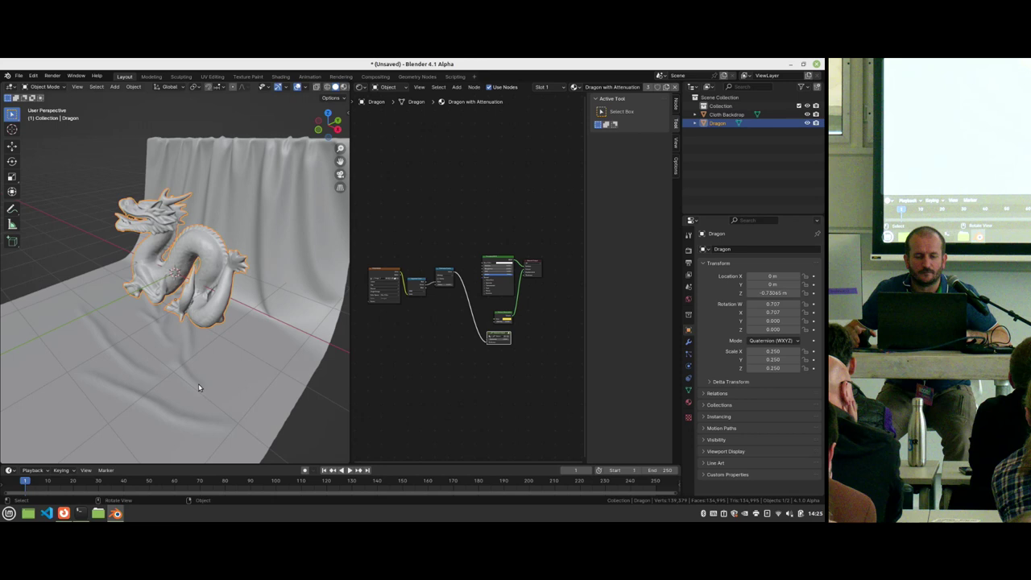
pyautogui.moveTo(217, 353)
pyautogui.mouseDown(button='middle')
pyautogui.moveTo(279, 338)
pyautogui.moveTo(226, 350)
pyautogui.mouseUp(button='middle')
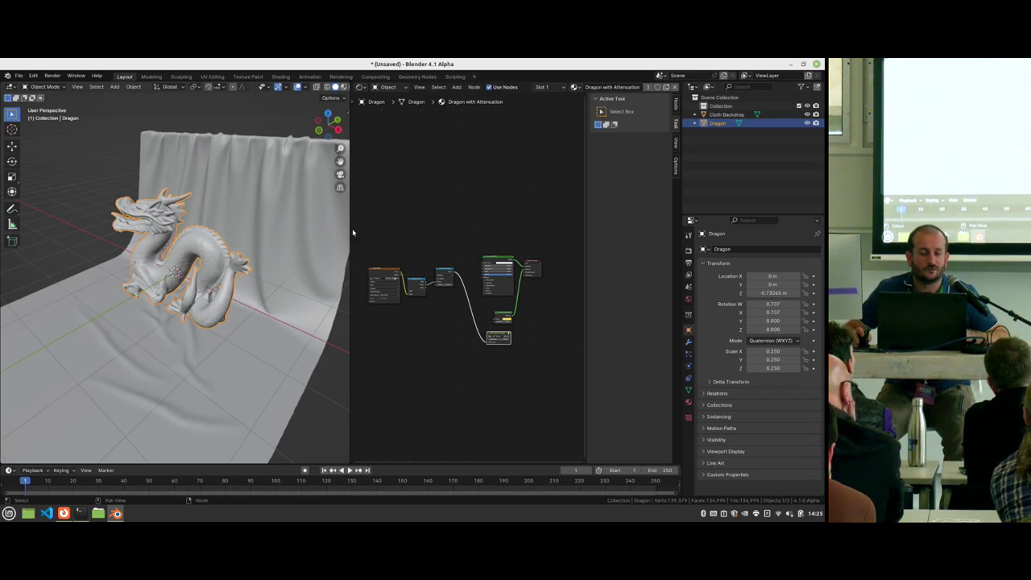
# Step: Widen the 3D viewport and view the whole Dragon together with its cloth backdrop
pyautogui.moveTo(351, 232); pyautogui.dragTo(486, 226)
pyautogui.scroll(-3, 339, 290)
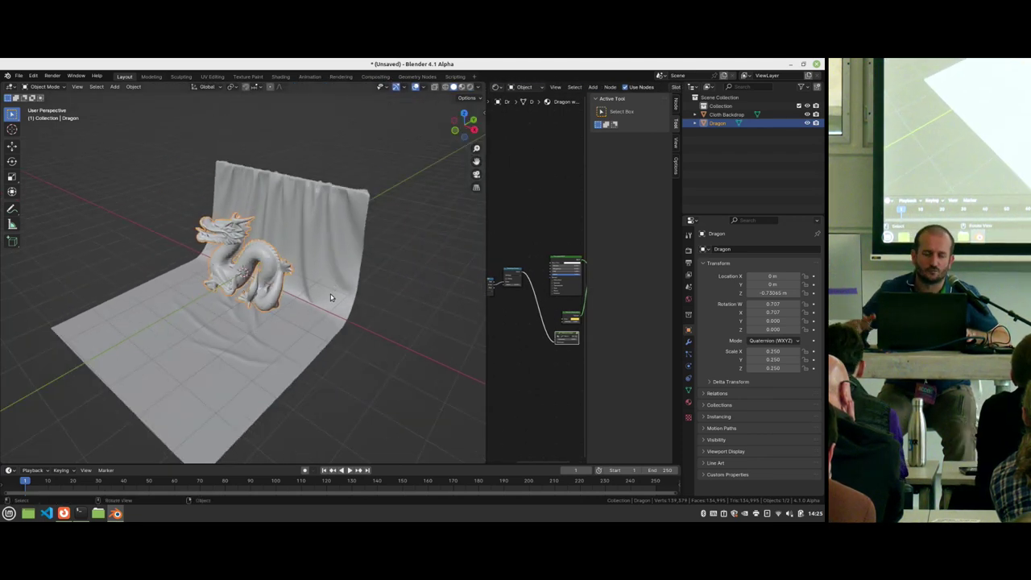
pyautogui.moveTo(331, 292); pyautogui.dragTo(180, 200, button='middle')
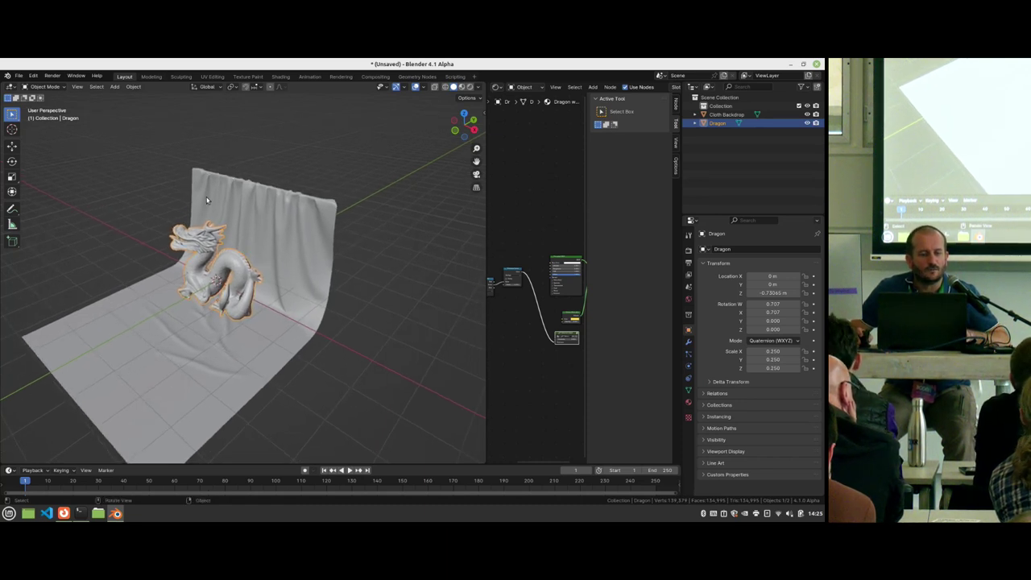
# Step: Start a new General file without saving the Dragon scene, and delete the default objects
pyautogui.hotkey('ctrl', 'n')
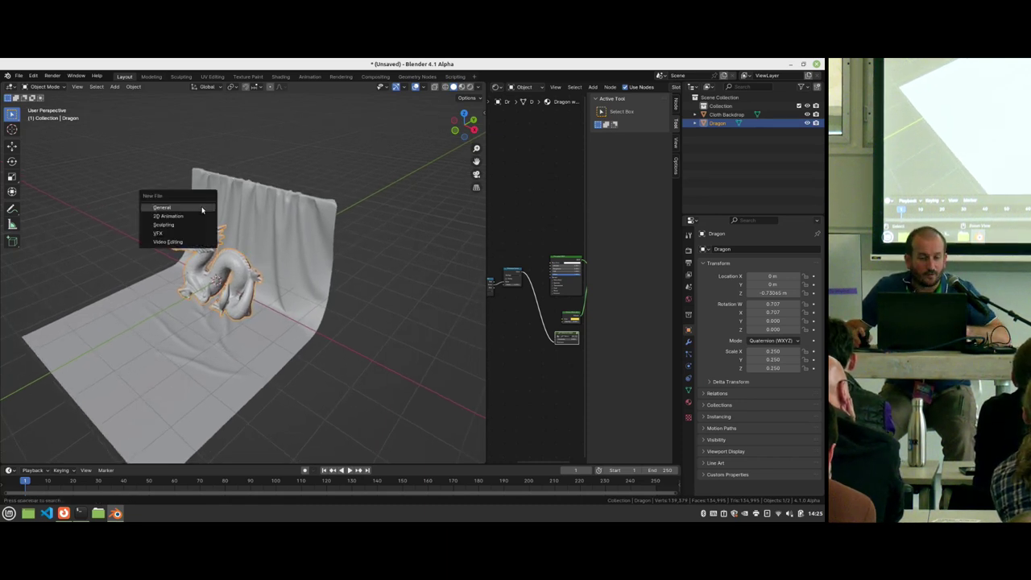
pyautogui.click(202, 210)
pyautogui.click(374, 302)
pyautogui.press('Delete')
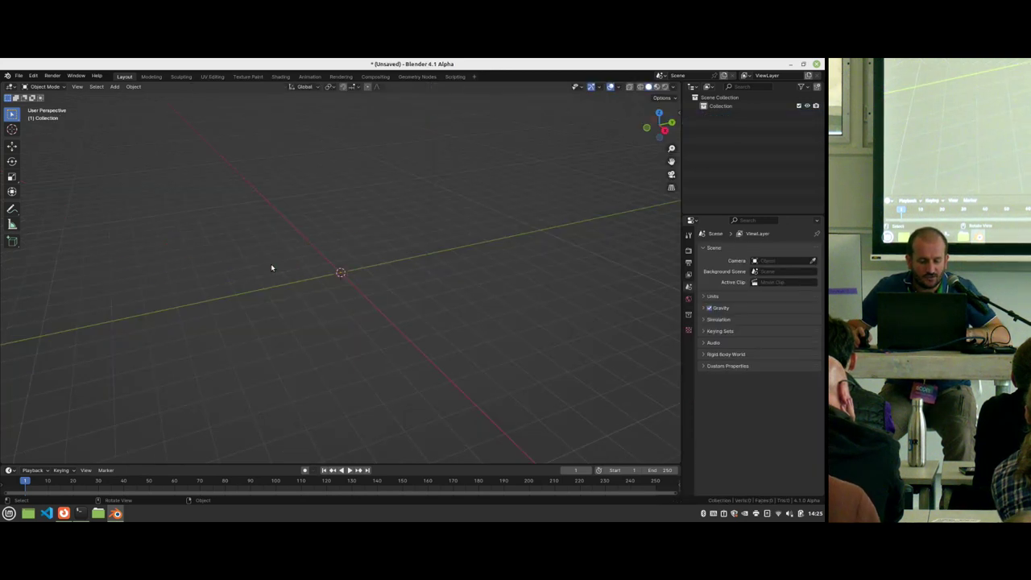
# Step: Filter the glTF sample models by "ces" and import the file in CesiumMan's glTF-Binary folder
pyautogui.press('F4')
pyautogui.moveTo(271, 264)
pyautogui.click(315, 359)
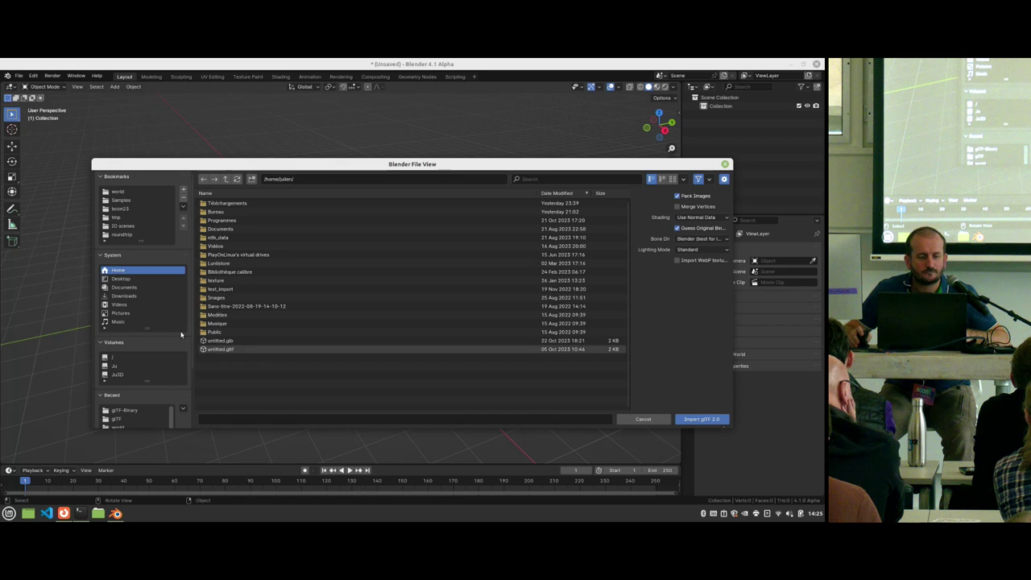
pyautogui.click(121, 201)
pyautogui.hotkey('ctrl', 'f')
pyautogui.write('ces')
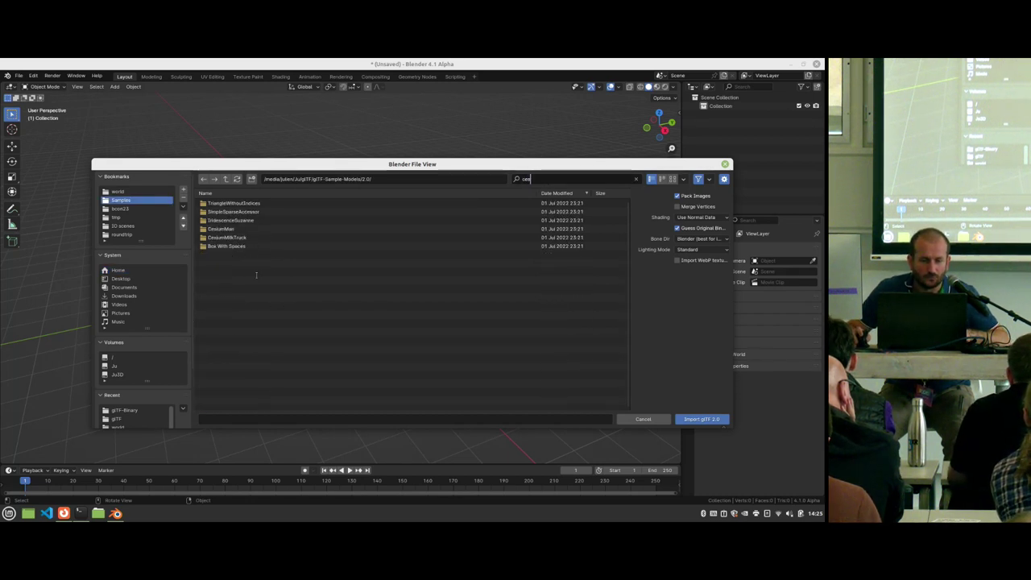
pyautogui.doubleClick(234, 229)
pyautogui.doubleClick(233, 205)
pyautogui.doubleClick(234, 203)
# Step: Play the imported CesiumMan's walk animation while viewing the figure from the front, and stop it
pyautogui.scroll(6, 361, 295)
pyautogui.press('space')
pyautogui.moveTo(438, 336); pyautogui.dragTo(383, 330, button='middle')
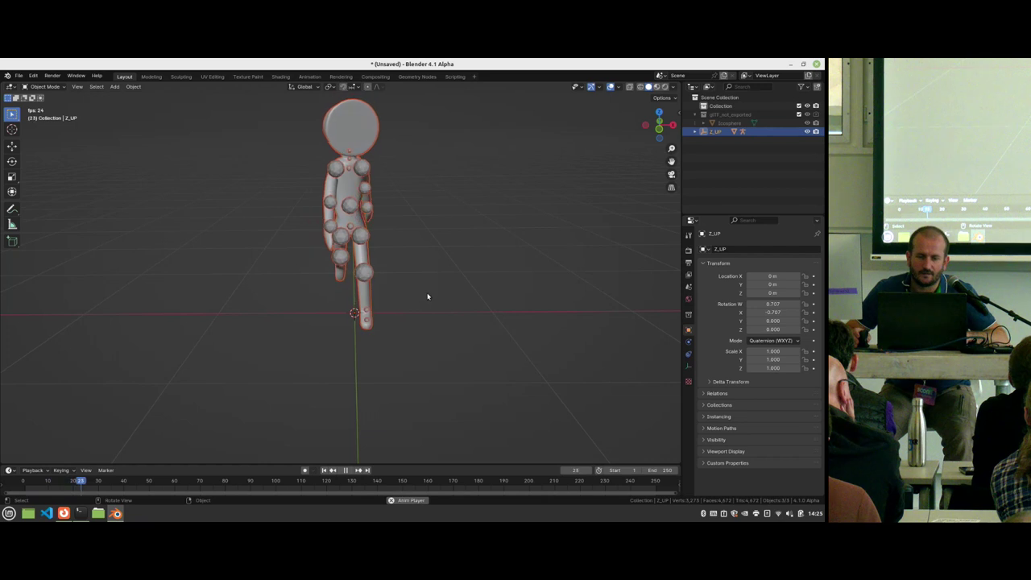
pyautogui.press('Escape')
# Step: Select the figure's Armature and expand the Z_UP hierarchy to show its animation, pose and mesh
pyautogui.click(369, 167)
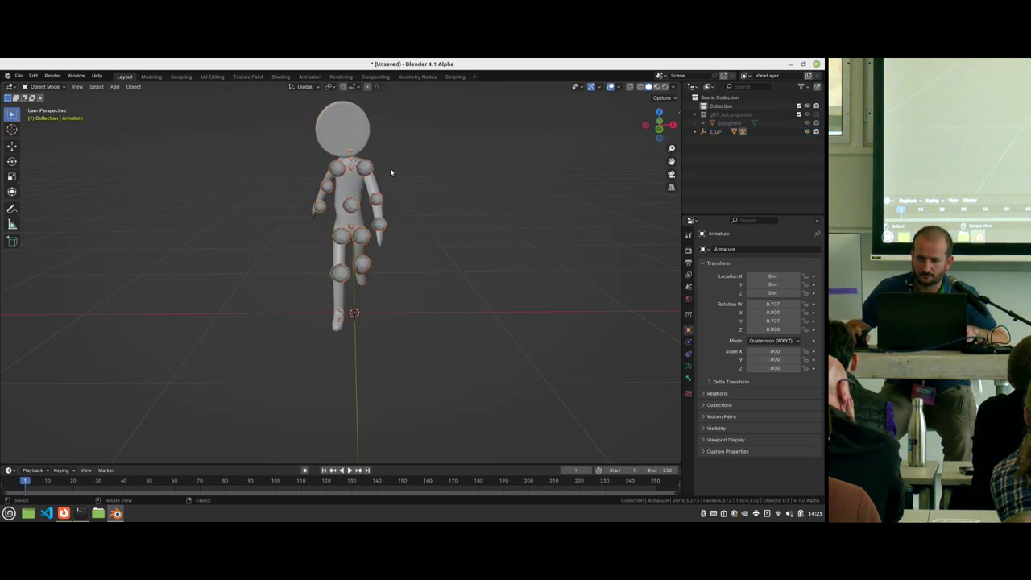
pyautogui.click(696, 131)
pyautogui.click(712, 140)
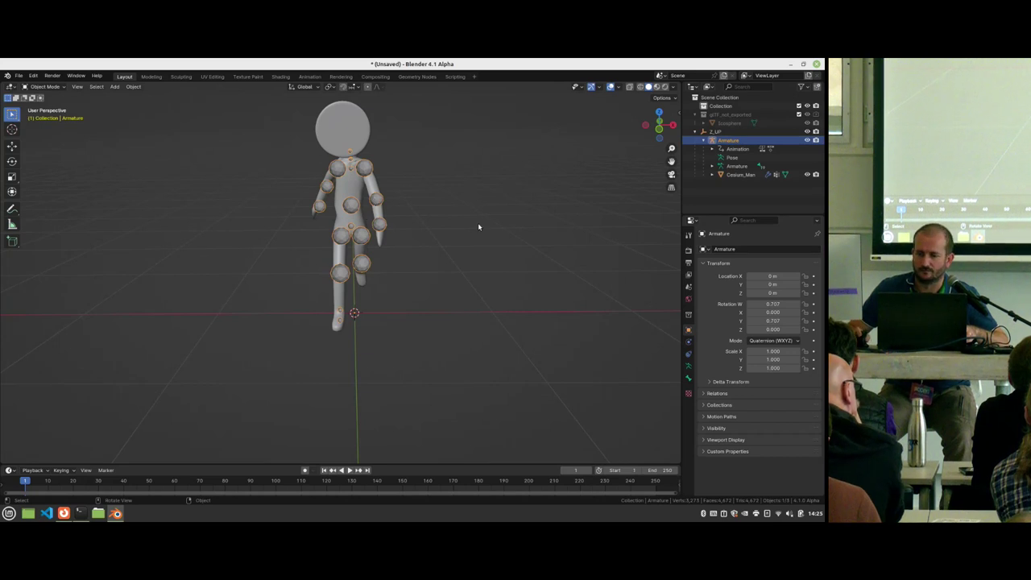
# Step: Put the Armature in Pose Mode, select all its bones, and play the keyframed animation through before stopping it
pyautogui.hotkey('ctrl', 'Tab')
pyautogui.click(349, 198)
pyautogui.moveTo(349, 197); pyautogui.dragTo(372, 274, button='middle')
pyautogui.press('a')
pyautogui.press('space')
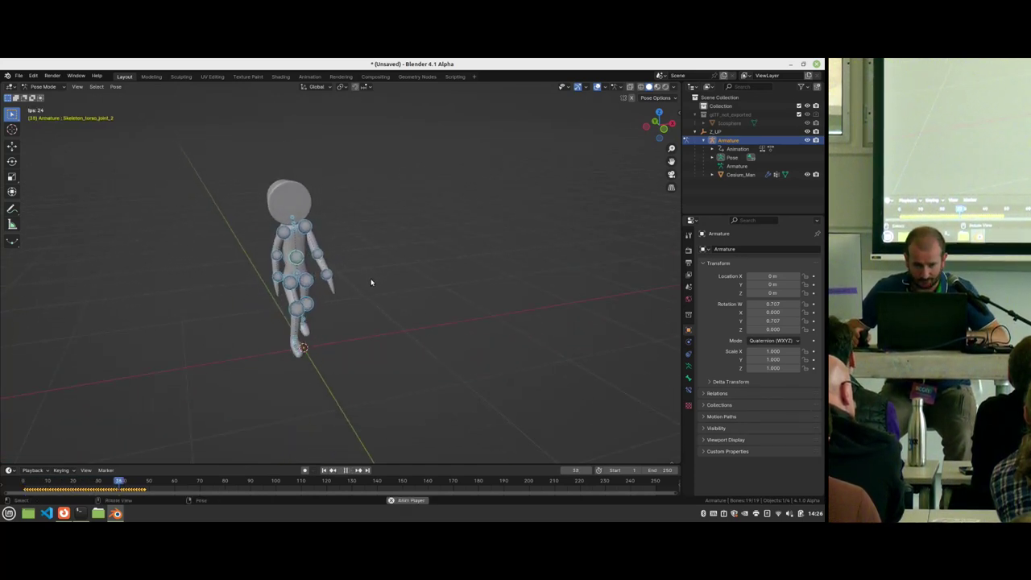
pyautogui.press('Escape')
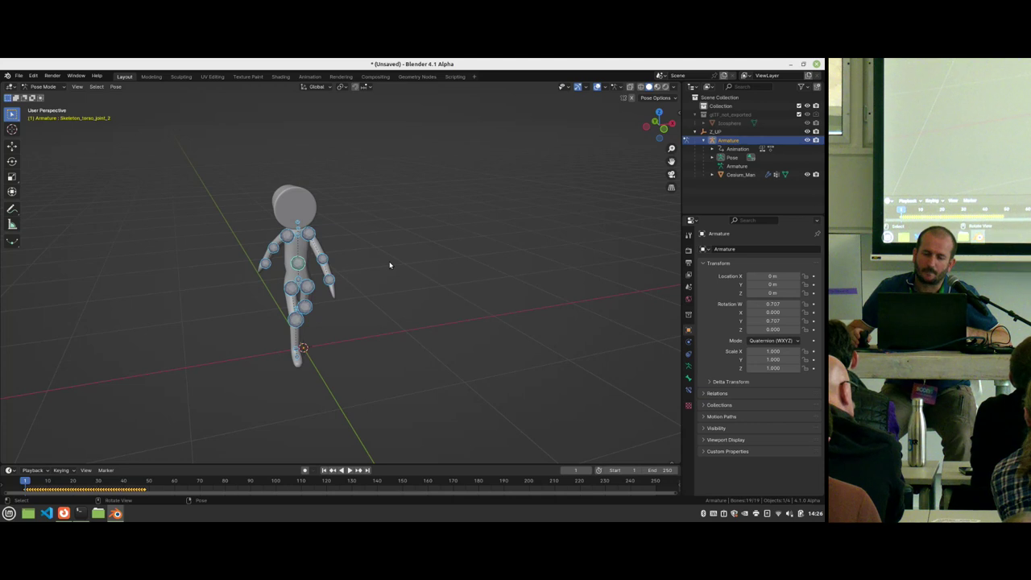
# Step: Return the Armature to Object Mode and select only the Cesium_Man mesh
pyautogui.hotkey('ctrl', 'Tab')
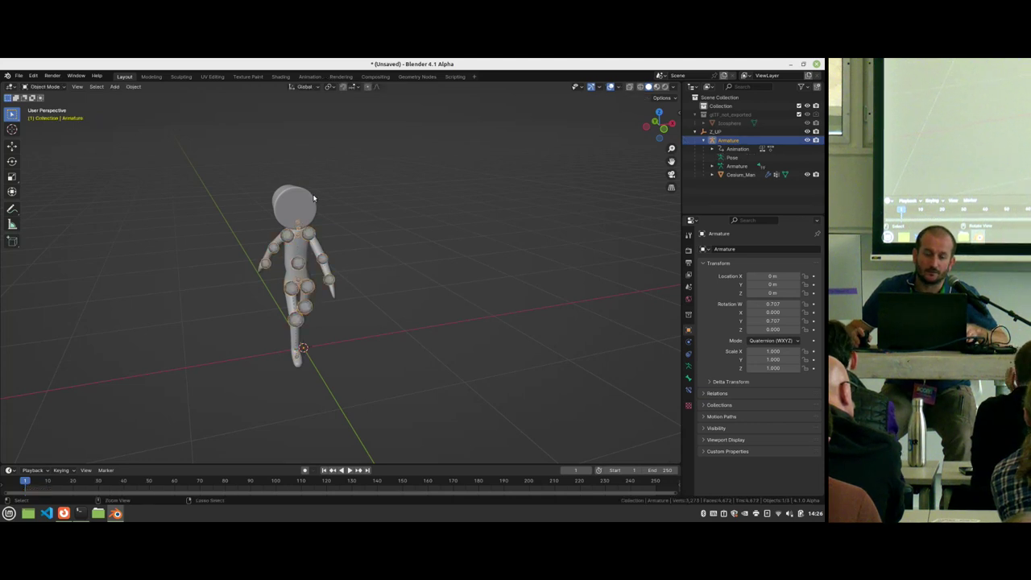
pyautogui.click(300, 260)
pyautogui.hotkey('ctrl', 'Tab')
pyautogui.press('a')
pyautogui.hotkey('shift', 'Tab')
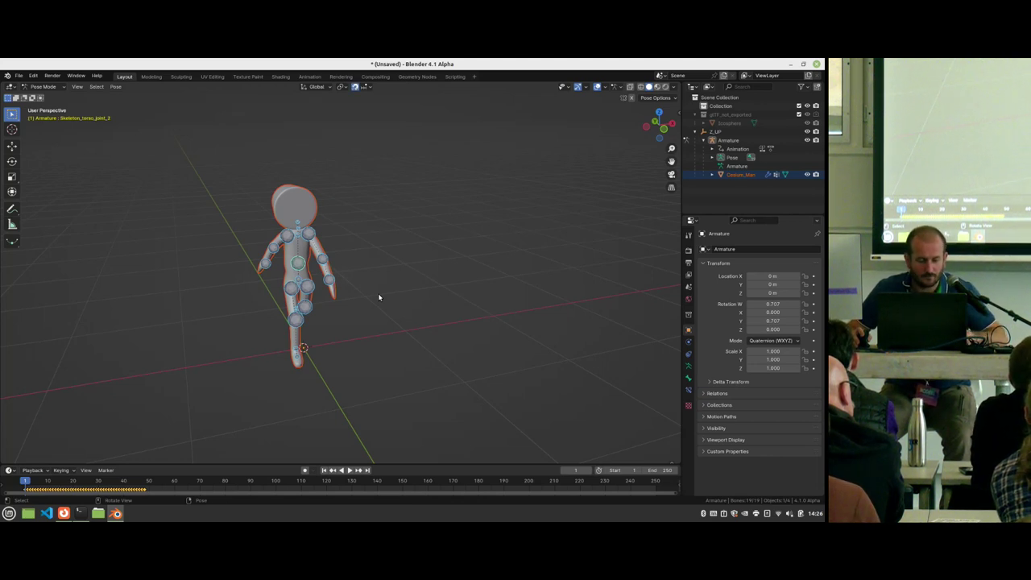
pyautogui.hotkey('ctrl', 'Tab')
pyautogui.click(306, 196)
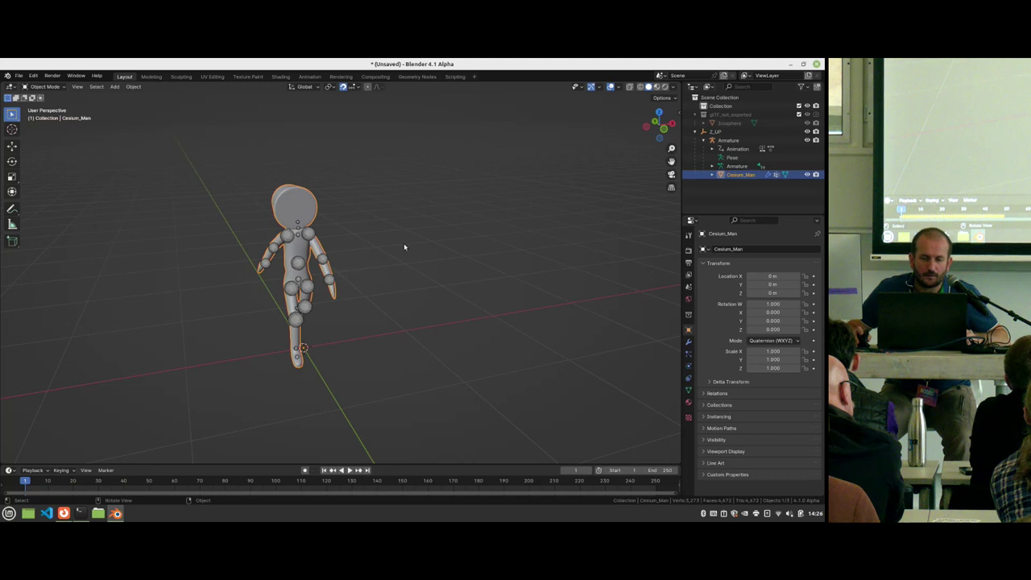
# Step: Switch the Cesium_Man mesh to Weight Paint mode and examine the foot weights of the leg_joint_R_5 group
pyautogui.hotkey('ctrl', 'Tab')
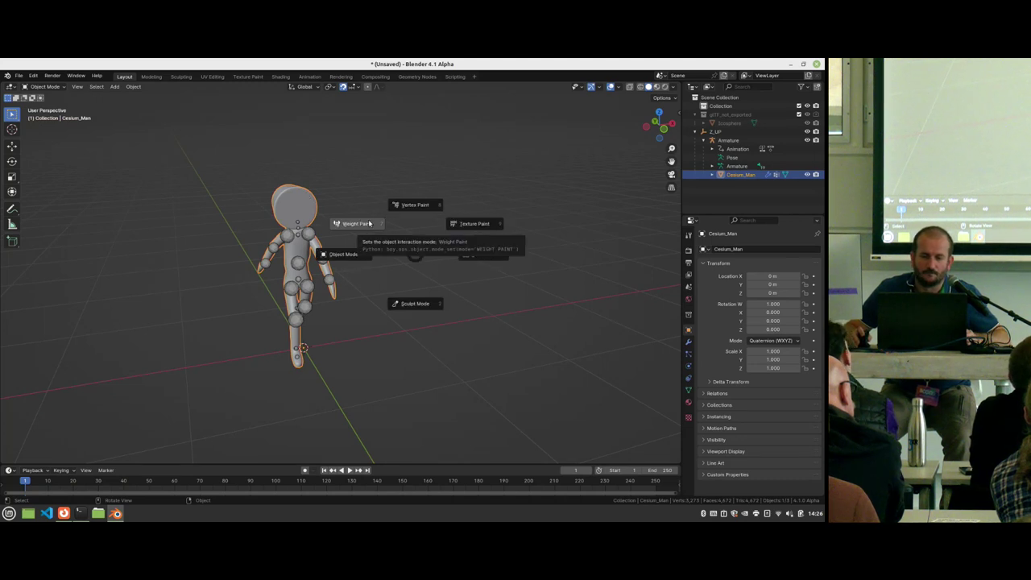
pyautogui.click(370, 223)
pyautogui.scroll(3, 376, 269)
pyautogui.moveTo(375, 268)
pyautogui.mouseDown(button='middle')
pyautogui.moveTo(387, 338)
pyautogui.moveTo(434, 301)
pyautogui.mouseUp(button='middle')
pyautogui.scroll(2, 451, 290)
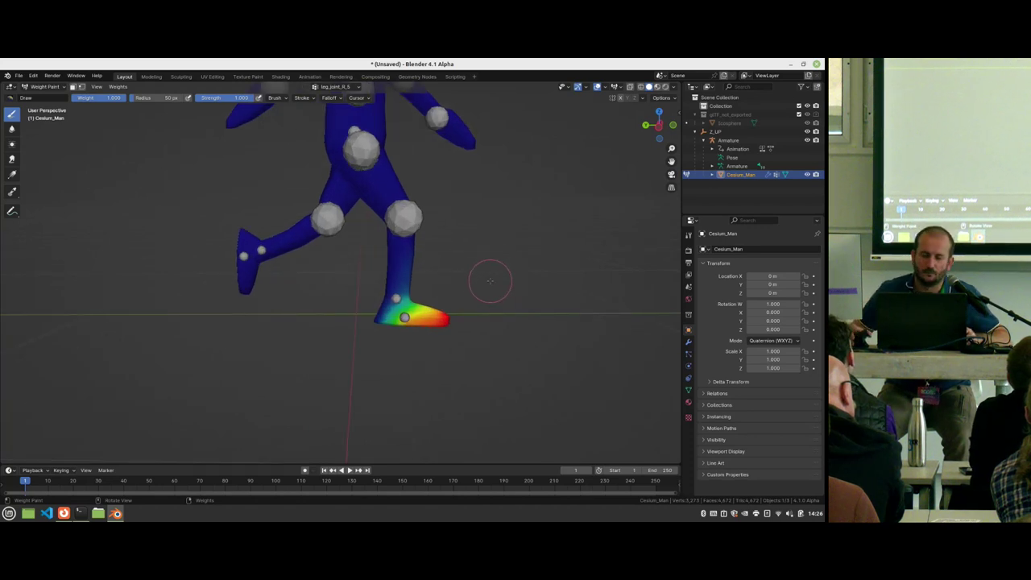
pyautogui.scroll(-3, 502, 279)
pyautogui.moveTo(510, 263); pyautogui.dragTo(450, 291, button='middle')
# Step: Return the Cesium_Man mesh to Object Mode, replay the walk animation, and set the timeline back to frame 1
pyautogui.hotkey('ctrl', 'Tab')
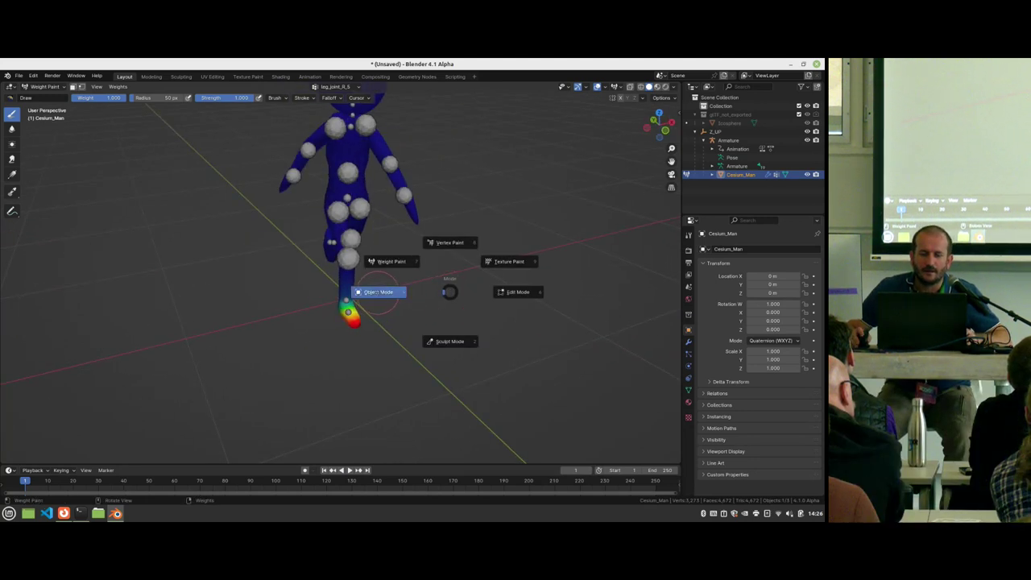
pyautogui.click(378, 291)
pyautogui.press('space')
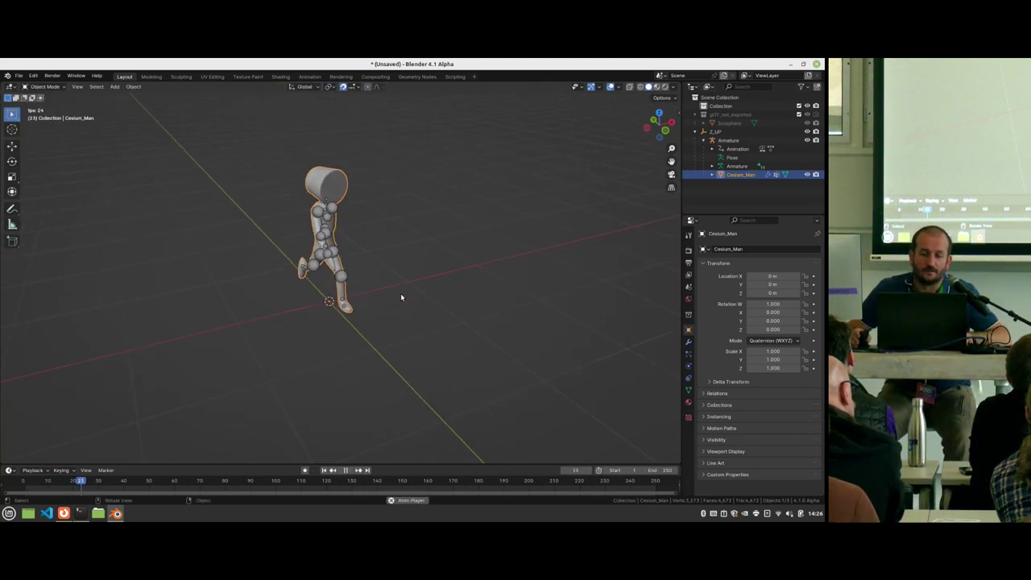
pyautogui.press('Escape')
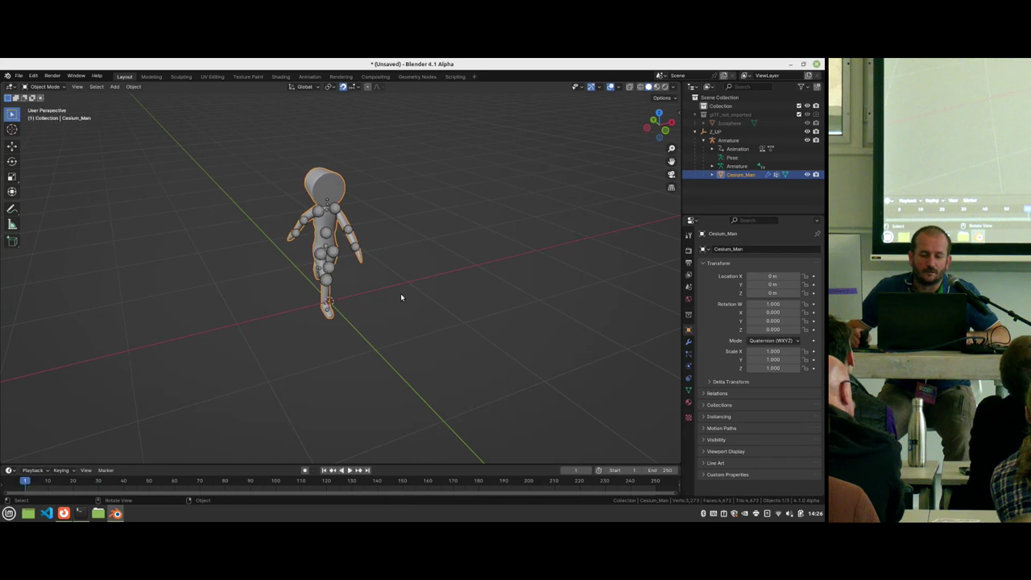
pyautogui.moveTo(25, 484)
pyautogui.mouseDown()
pyautogui.moveTo(93, 483)
pyautogui.moveTo(24, 483)
pyautogui.mouseUp()
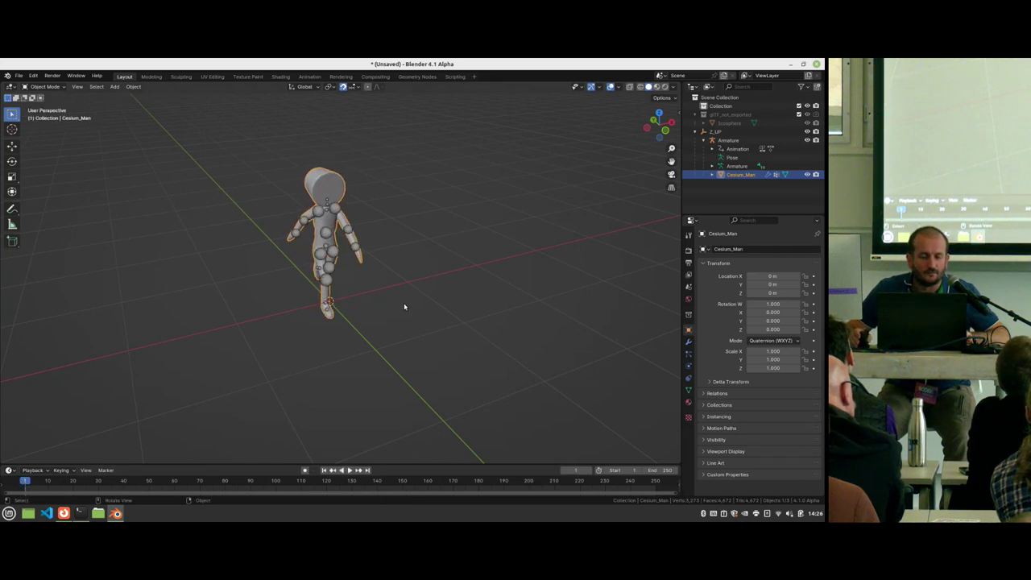
pyautogui.scroll(3, 404, 306)
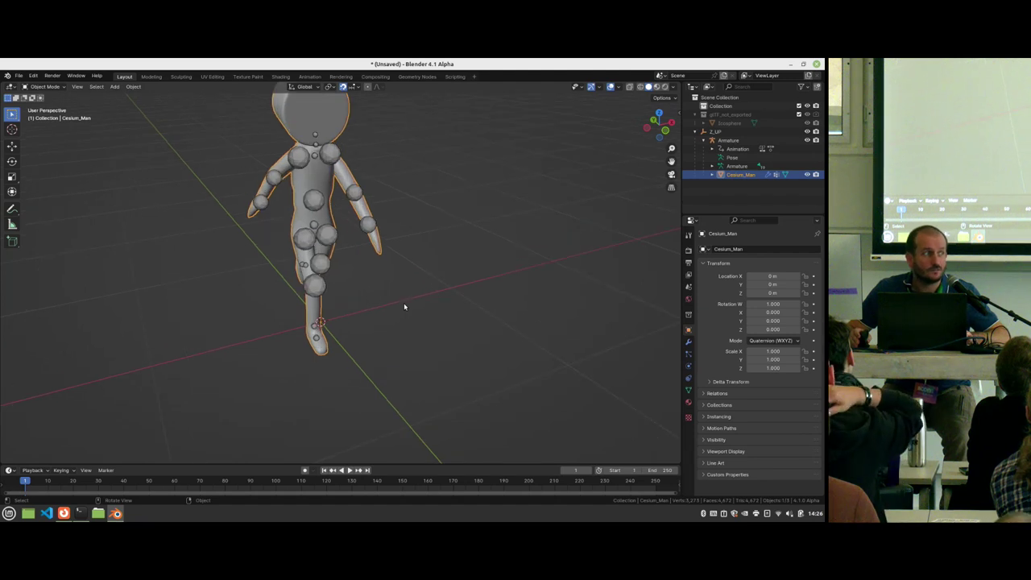
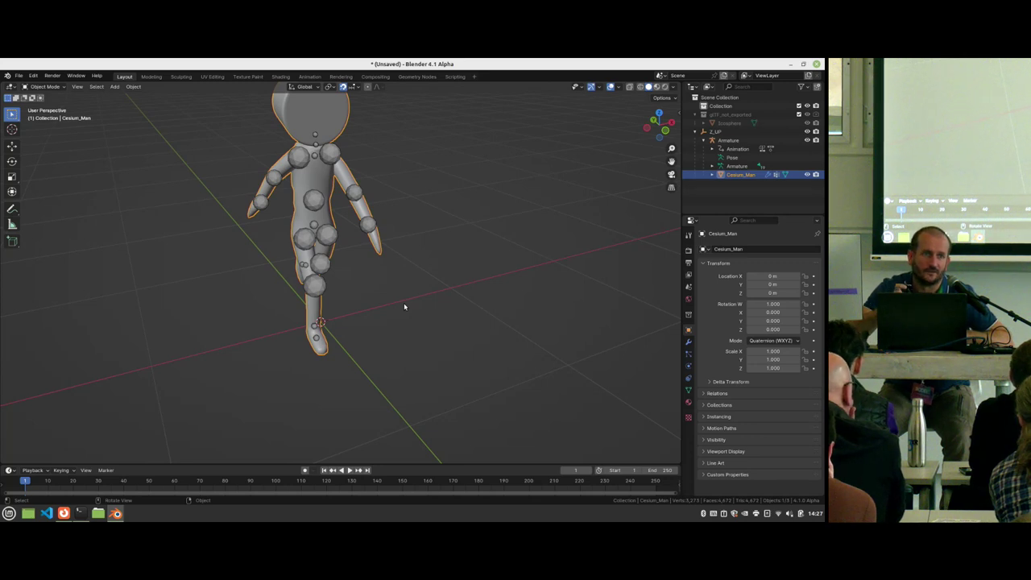
# Step: Start opening another Blender file, discarding the unsaved CesiumMan scene
pyautogui.moveTo(405, 258); pyautogui.dragTo(346, 272, button='middle')
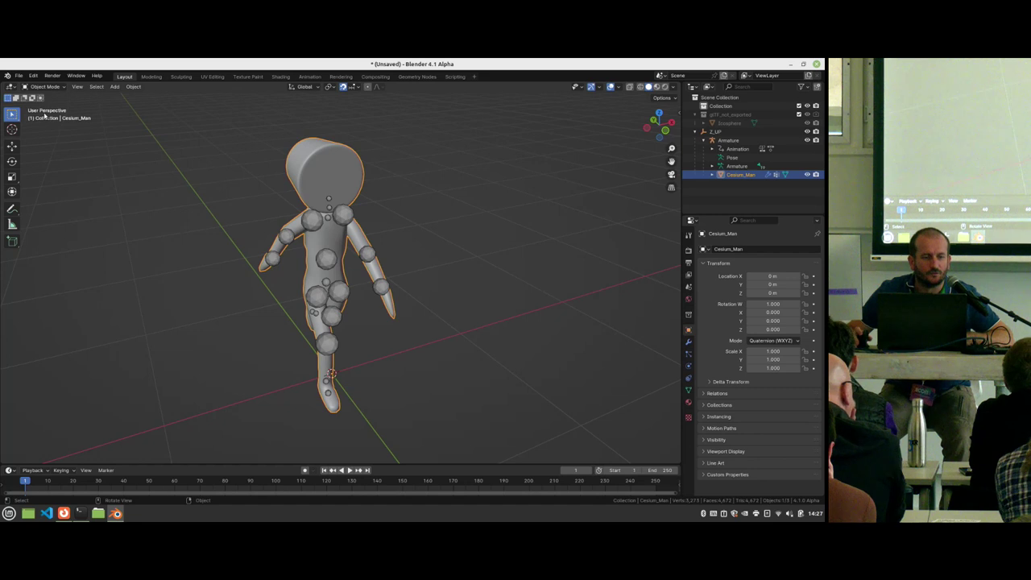
pyautogui.click(19, 75)
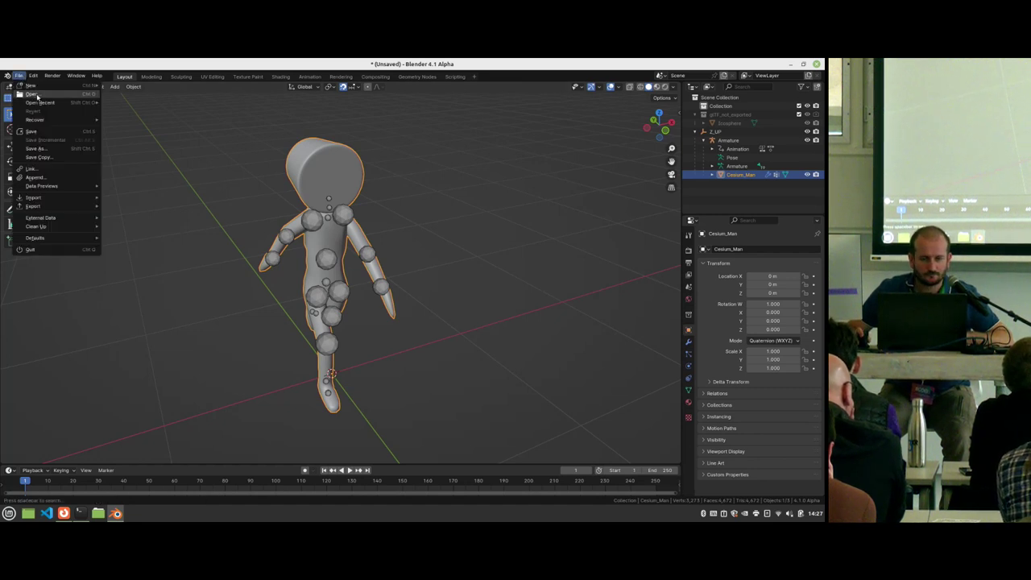
pyautogui.click(34, 95)
pyautogui.click(369, 301)
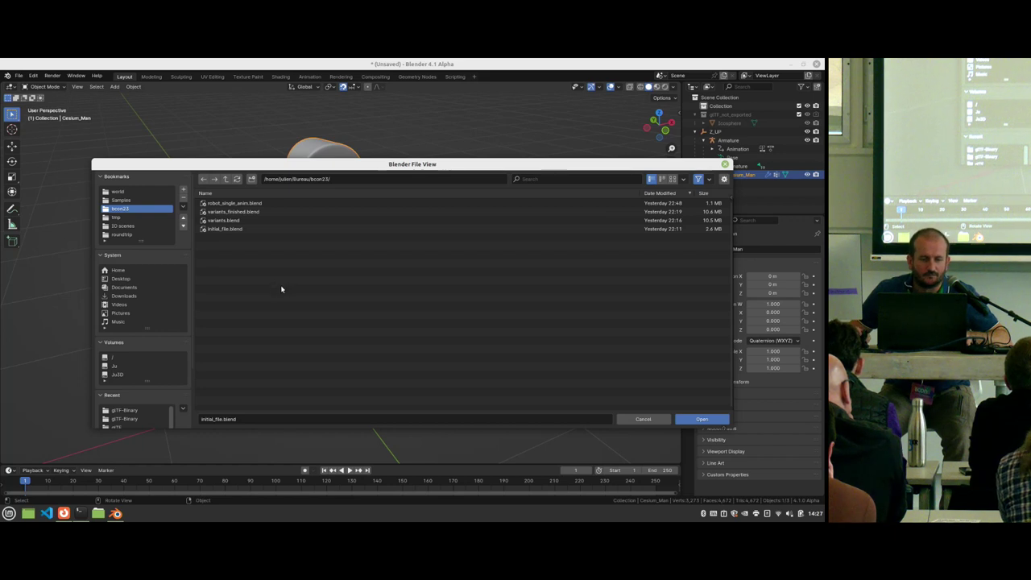
# Step: Open robot_single_anim.blend and preview its animation, finishing with the playhead back at frame 0
pyautogui.doubleClick(259, 204)
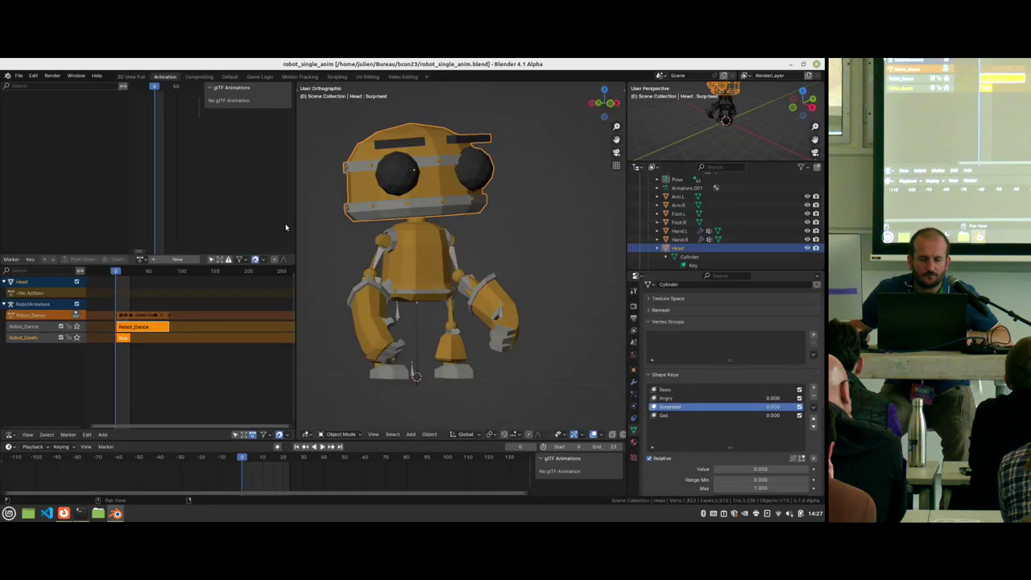
pyautogui.scroll(-3, 409, 298)
pyautogui.press('space')
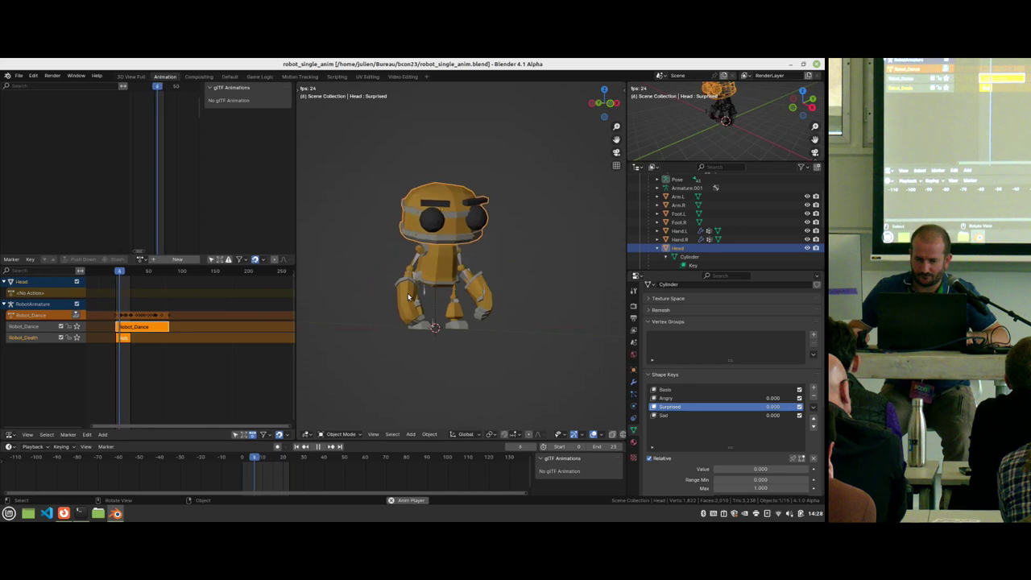
pyautogui.press('space')
pyautogui.click(299, 457)
pyautogui.moveTo(300, 457); pyautogui.dragTo(239, 466)
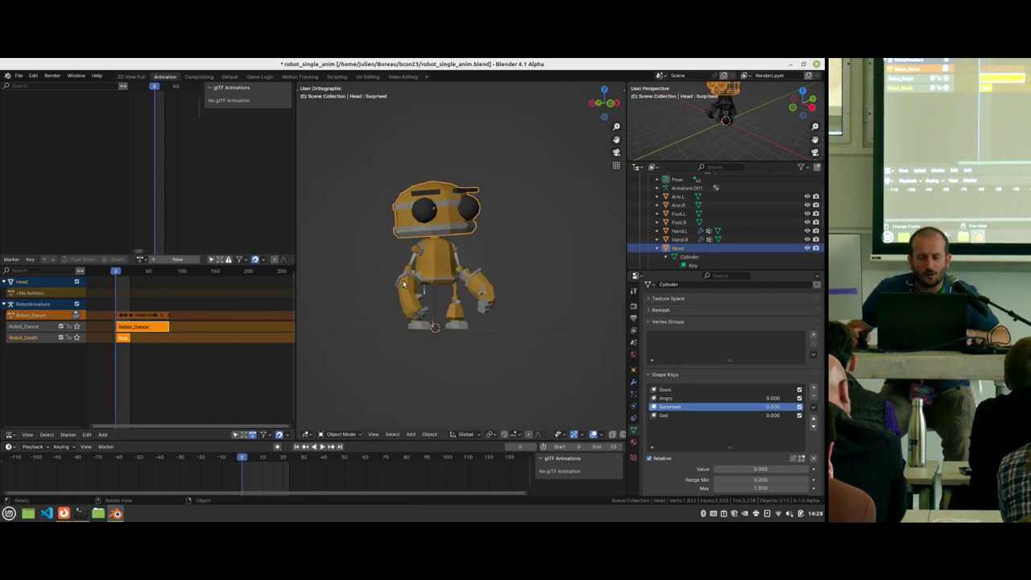
# Step: Enlarge the timeline and the nonlinear animation editor to give their tracks more room
pyautogui.moveTo(405, 439); pyautogui.dragTo(407, 396)
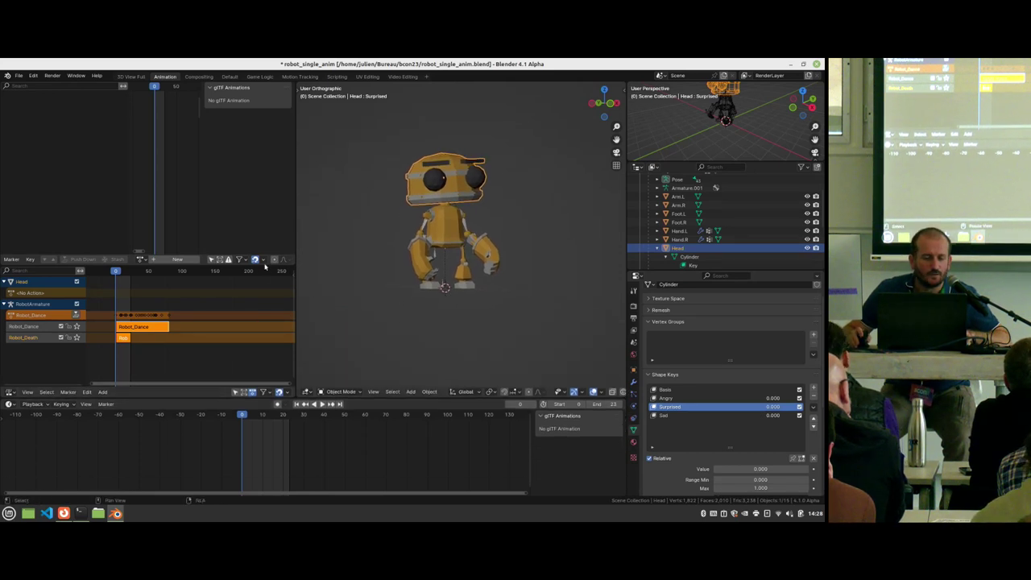
pyautogui.moveTo(265, 254); pyautogui.dragTo(254, 168)
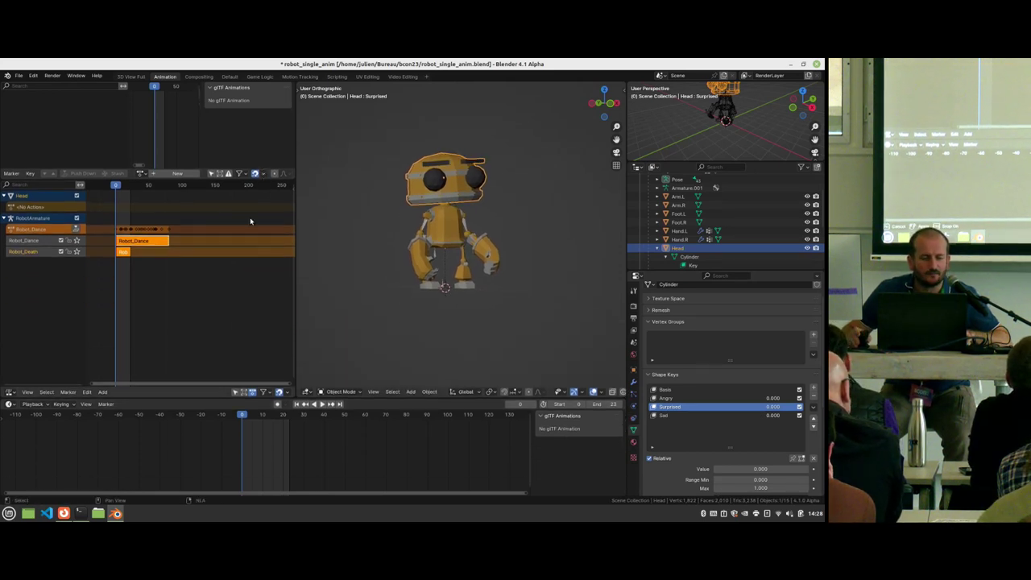
pyautogui.moveTo(175, 305); pyautogui.dragTo(211, 301, button='middle')
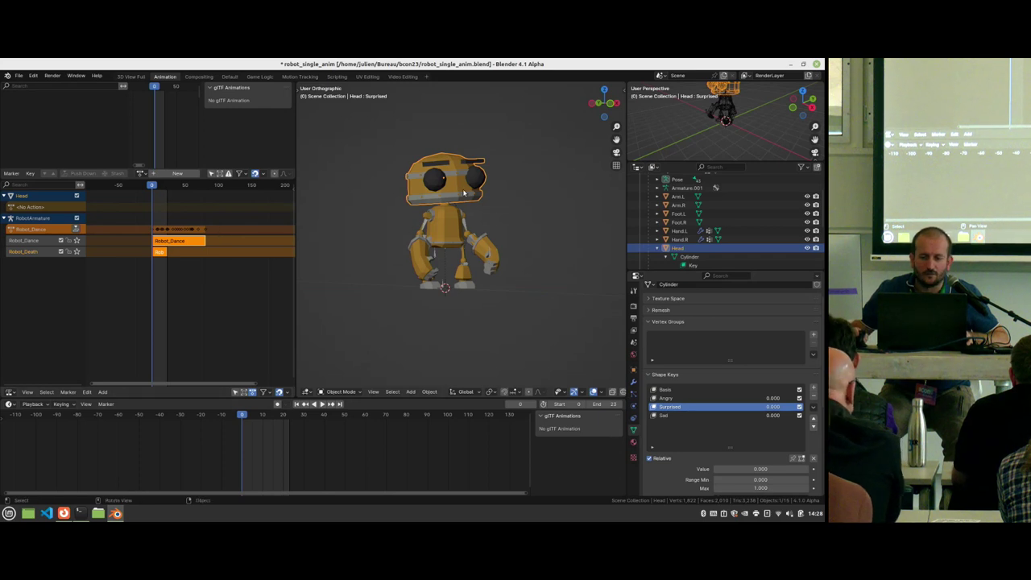
# Step: Put RobotArmature into Pose Mode and play back its Robot_Dance action
pyautogui.click(427, 220)
pyautogui.scroll(2, 434, 226)
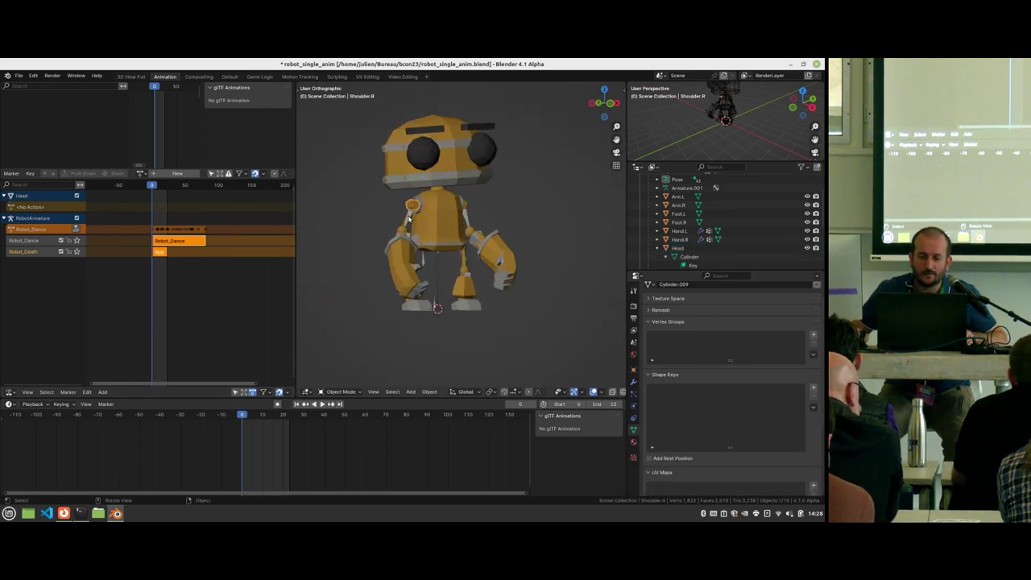
pyautogui.click(408, 217)
pyautogui.hotkey('ctrl', 'Tab')
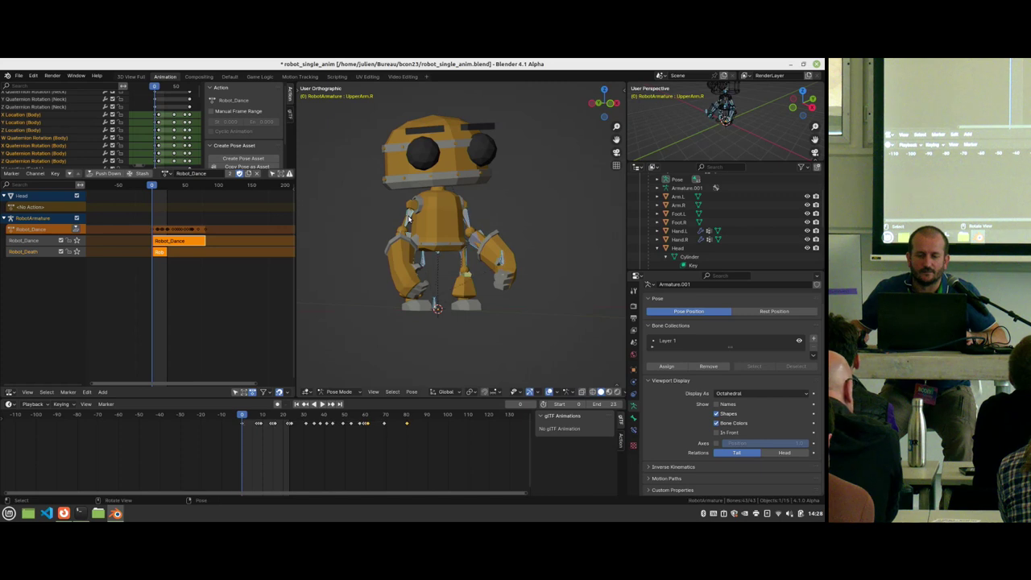
pyautogui.press('space')
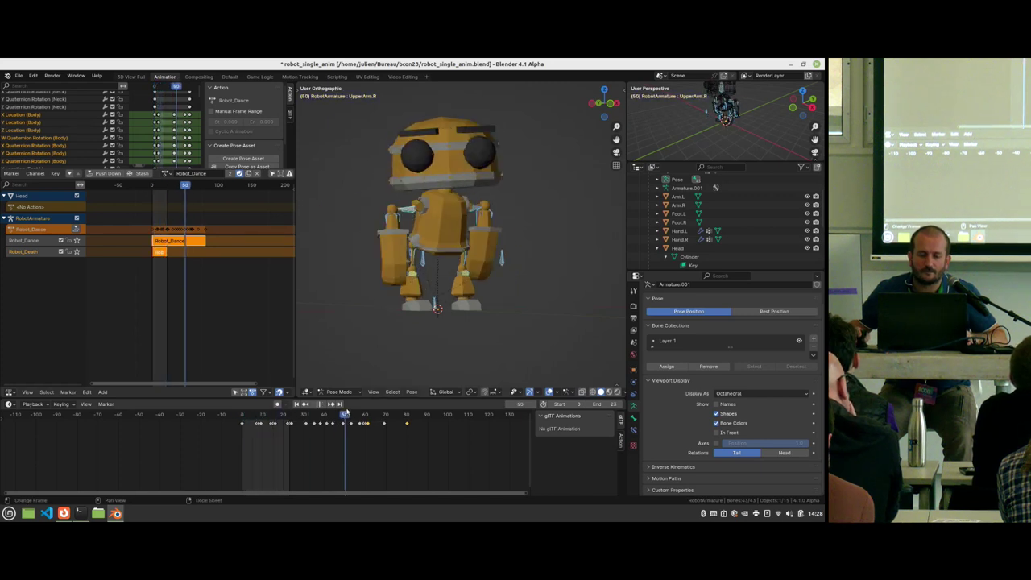
pyautogui.click(256, 414)
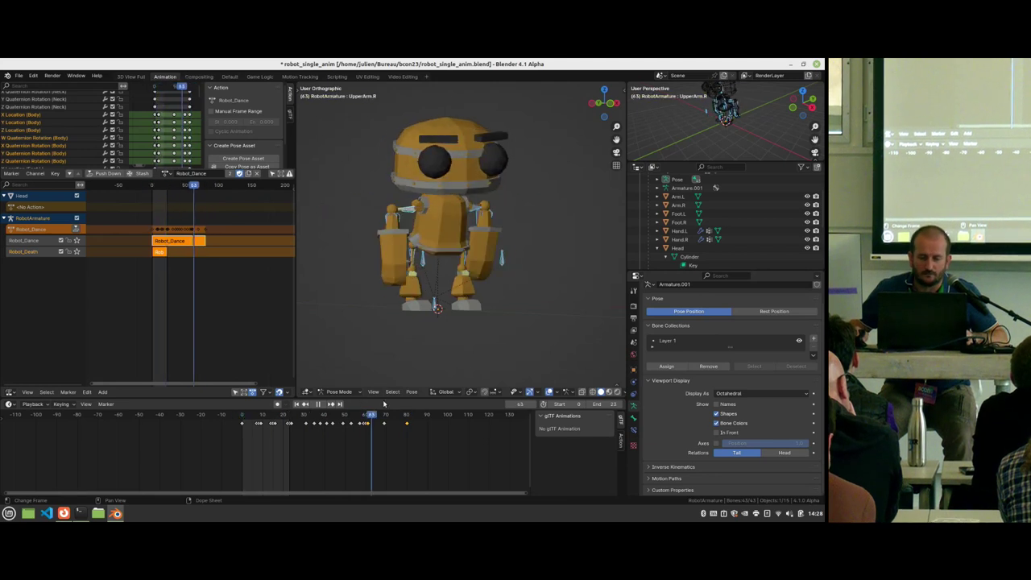
pyautogui.press('space')
# Step: Make Robot_Death the armature's active action and set the playhead to frame 0
pyautogui.click(167, 173)
pyautogui.click(193, 197)
pyautogui.moveTo(244, 416)
pyautogui.mouseDown()
pyautogui.moveTo(304, 416)
pyautogui.moveTo(242, 416)
pyautogui.mouseUp()
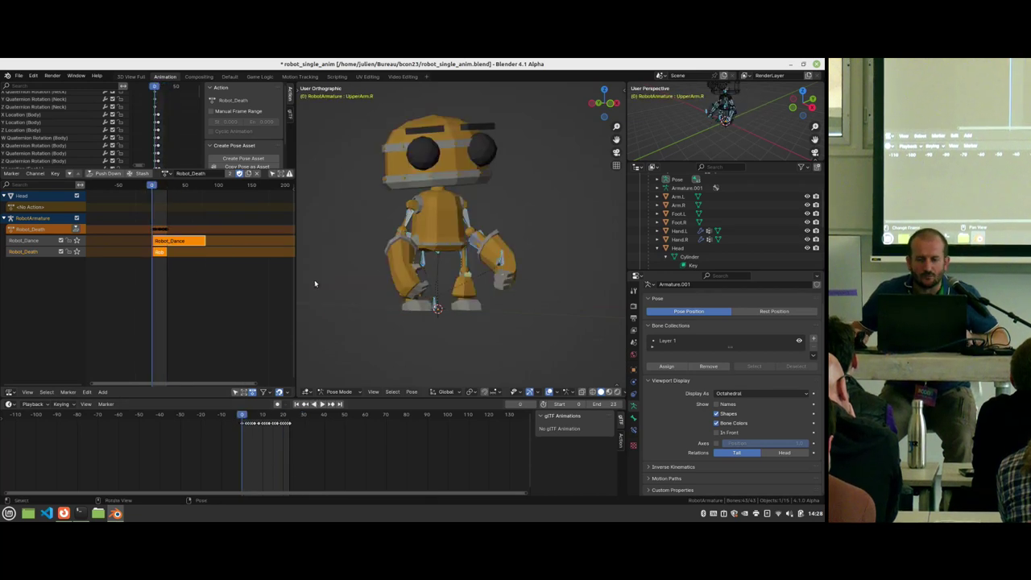
# Step: Return to Object Mode, select the robot's head, and keyframe its Angry shape key at 0.000 on frame 0
pyautogui.hotkey('ctrl', 'Tab')
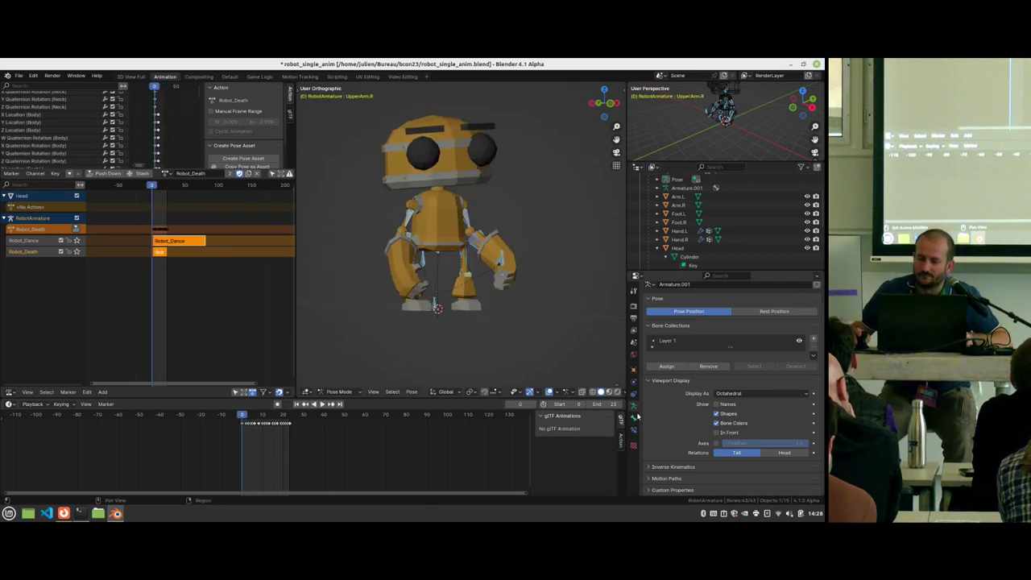
pyautogui.click(488, 150)
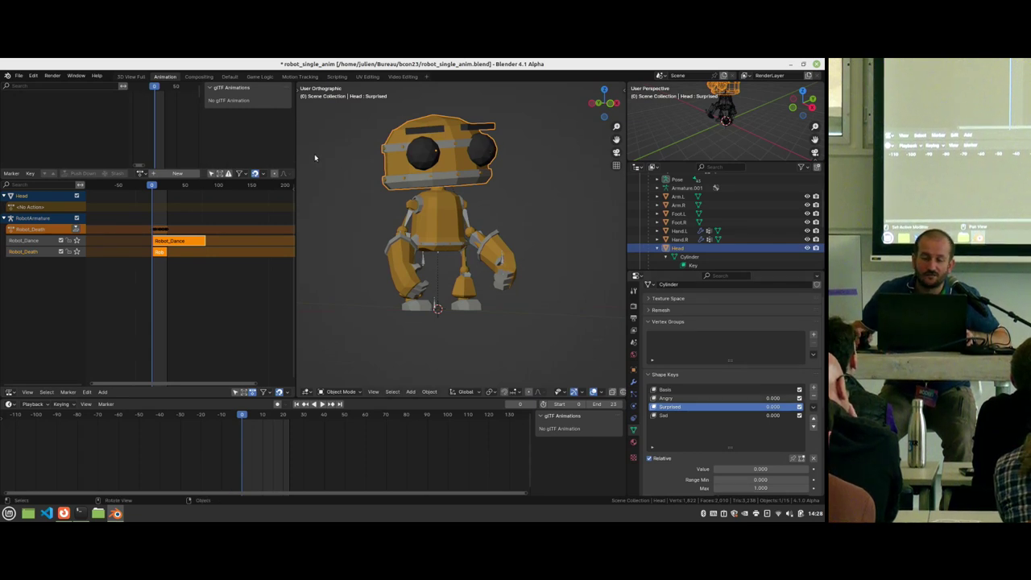
pyautogui.moveTo(244, 416); pyautogui.dragTo(242, 444)
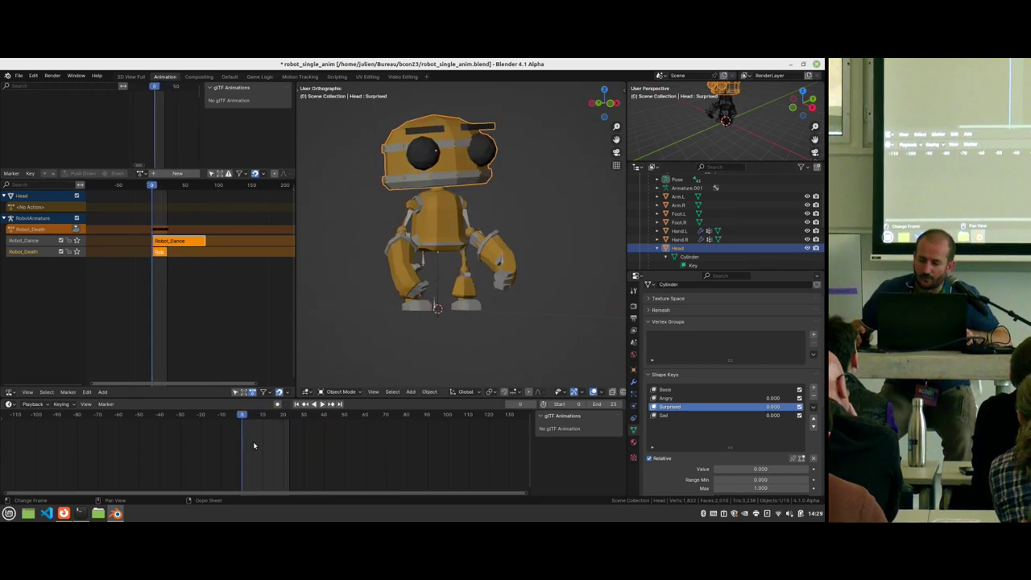
pyautogui.click(685, 397)
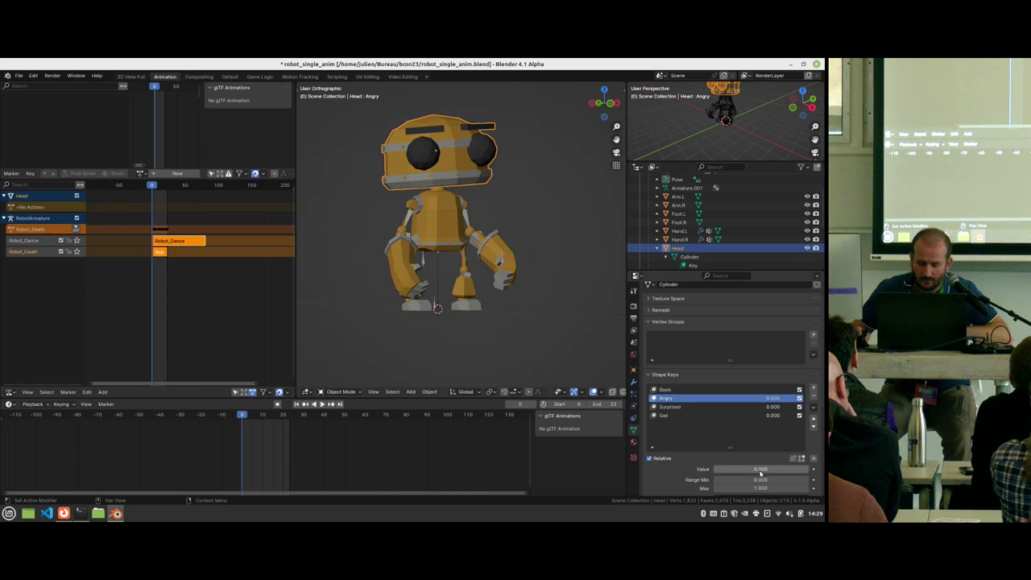
pyautogui.press('i')
# Step: Keyframe the Angry shape key at 1.000 on frame 23 and preview the combined animation
pyautogui.moveTo(242, 415); pyautogui.dragTo(289, 415)
pyautogui.moveTo(759, 468); pyautogui.dragTo(765, 470)
pyautogui.press('i')
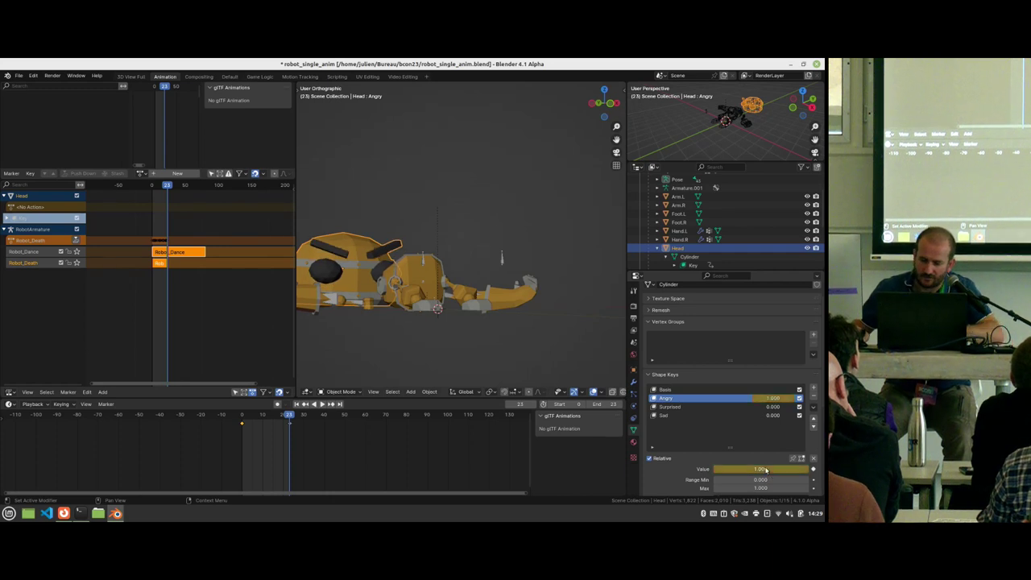
pyautogui.keyDown('shift'); pyautogui.moveTo(431, 264); pyautogui.dragTo(486, 250, button='middle'); pyautogui.keyUp('shift')
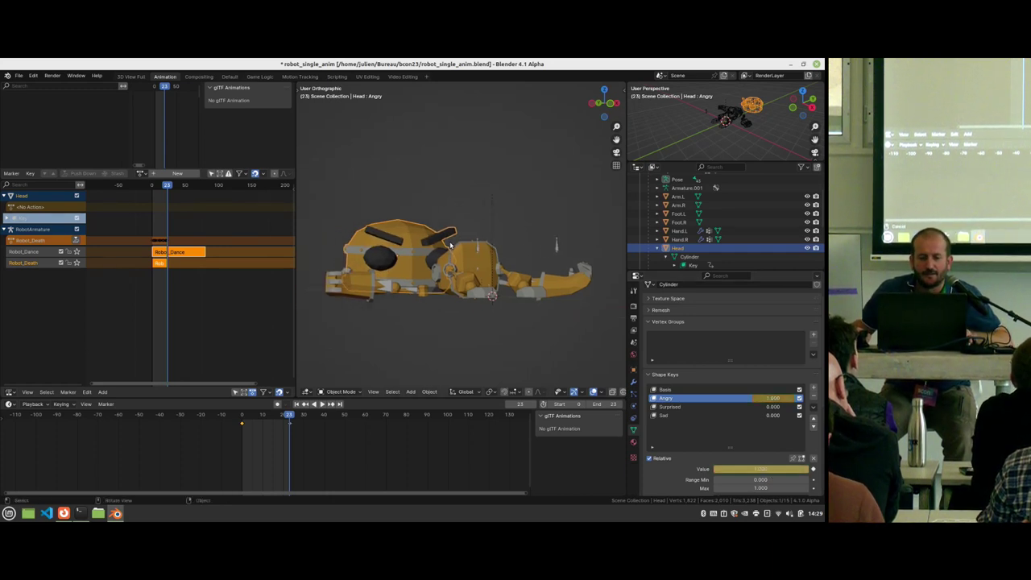
pyautogui.click(243, 420)
pyautogui.press('space')
pyautogui.press('Escape')
# Step: Export the animated robot as a glTF file
pyautogui.press('F4')
pyautogui.moveTo(394, 263)
pyautogui.click(451, 343)
pyautogui.click(116, 218)
pyautogui.click(692, 420)
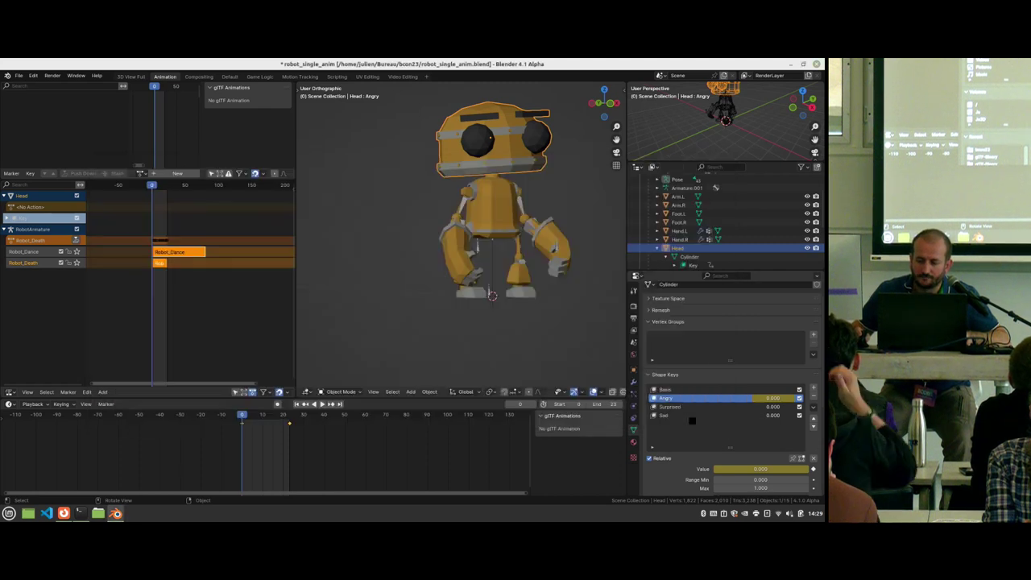
# Step: Switch to Firefox and load the exported robot file into a freshly reloaded glTF Viewer
pyautogui.click(68, 515)
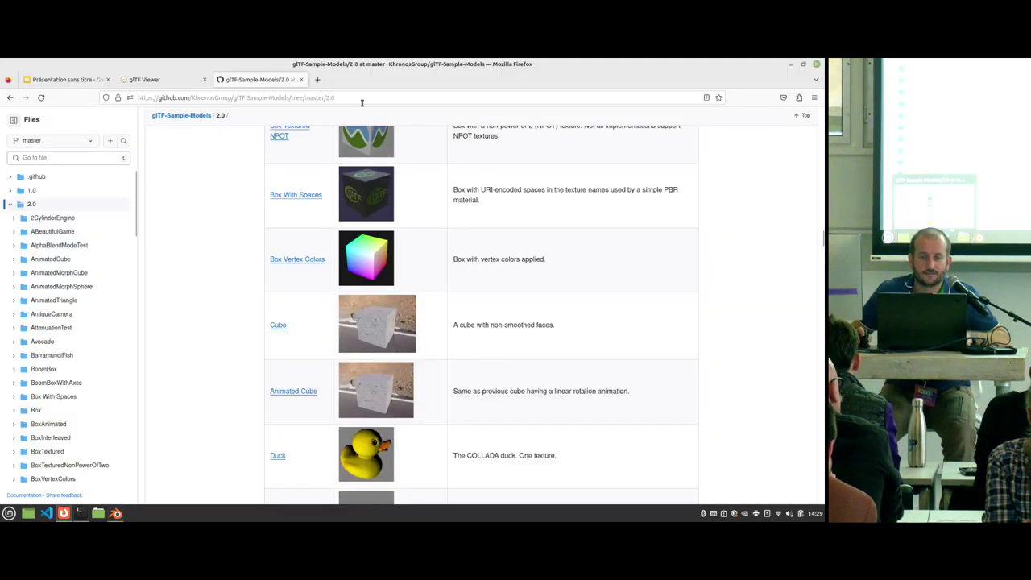
pyautogui.click(153, 80)
pyautogui.click(307, 99)
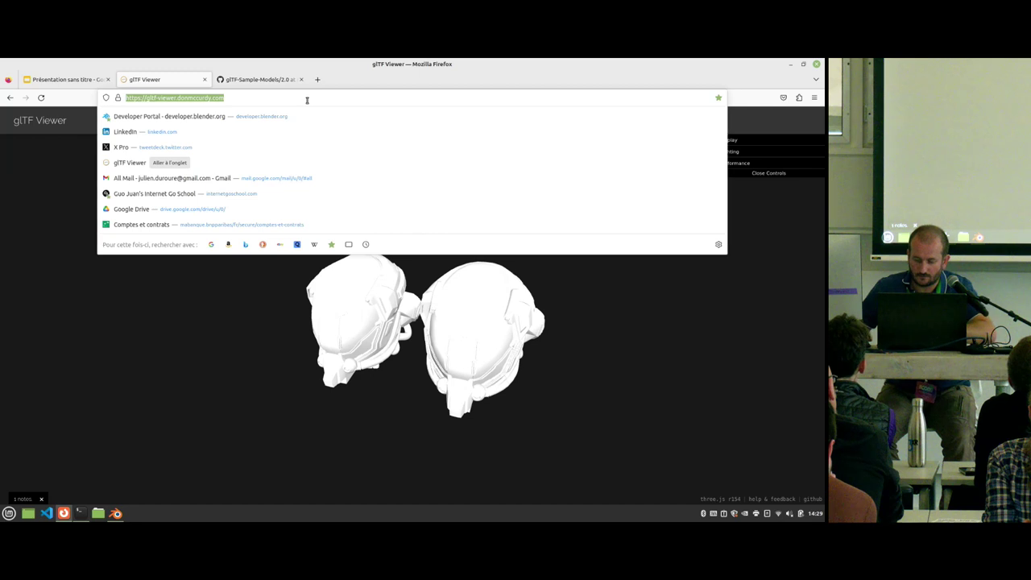
pyautogui.press('Return')
pyautogui.click(411, 352)
pyautogui.doubleClick(301, 289)
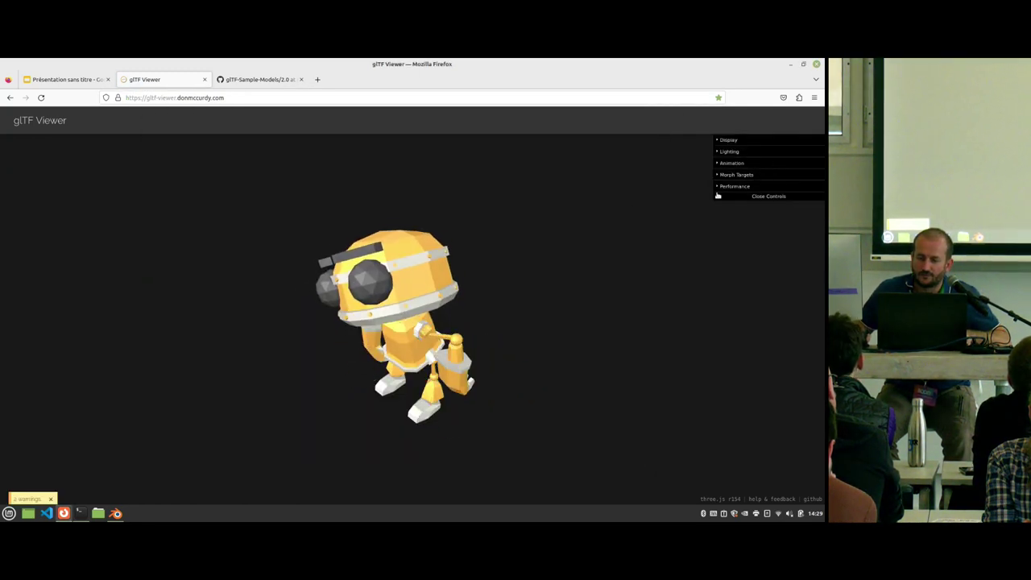
# Step: Check the Robot_Dance, Robot_Death and KeyAction animations one at a time, ending with a reload of the viewer page
pyautogui.click(742, 164)
pyautogui.scroll(5, 610, 247)
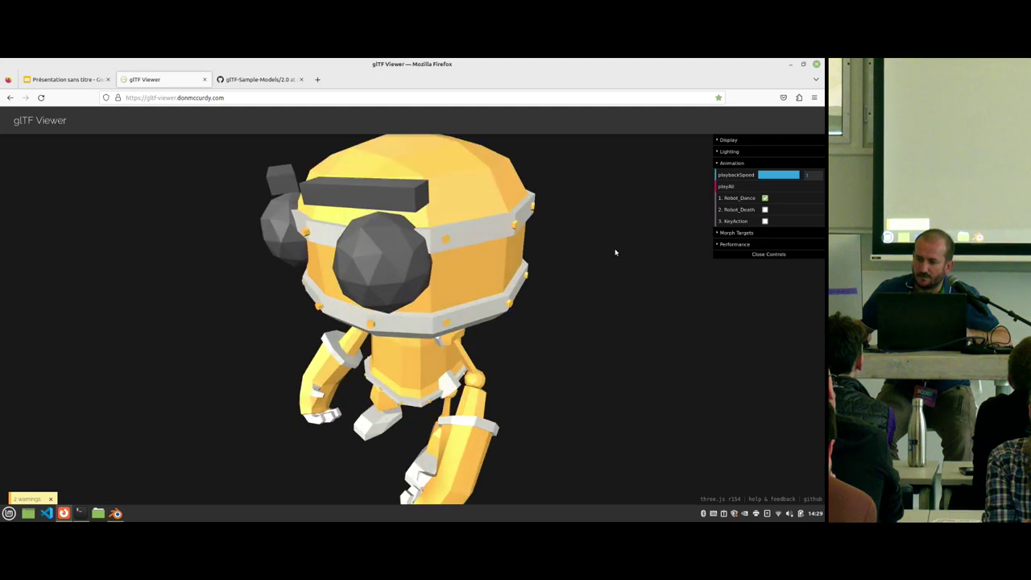
pyautogui.scroll(-5, 587, 274)
pyautogui.click(764, 197)
pyautogui.click(764, 209)
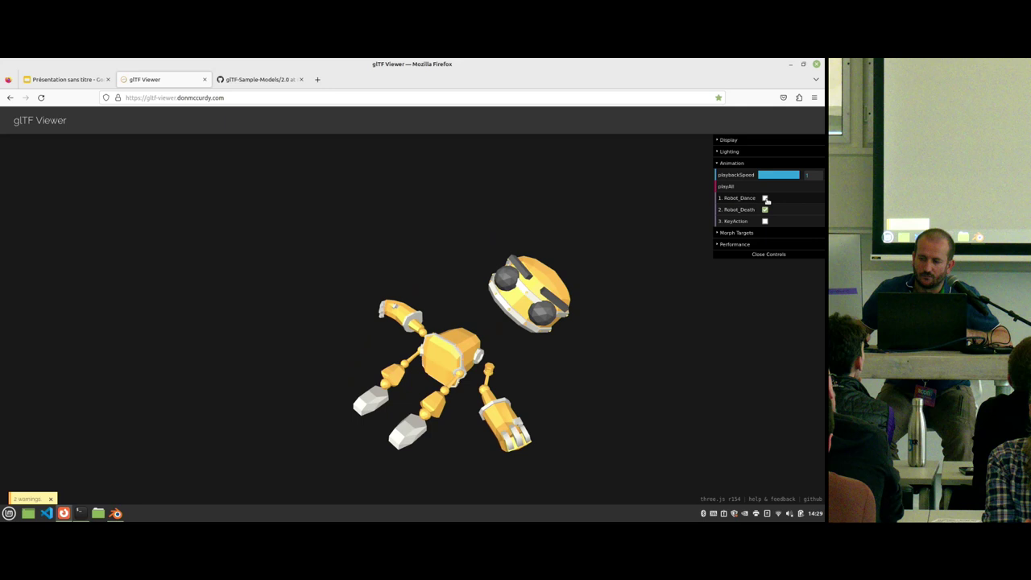
pyautogui.click(765, 210)
pyautogui.click(765, 221)
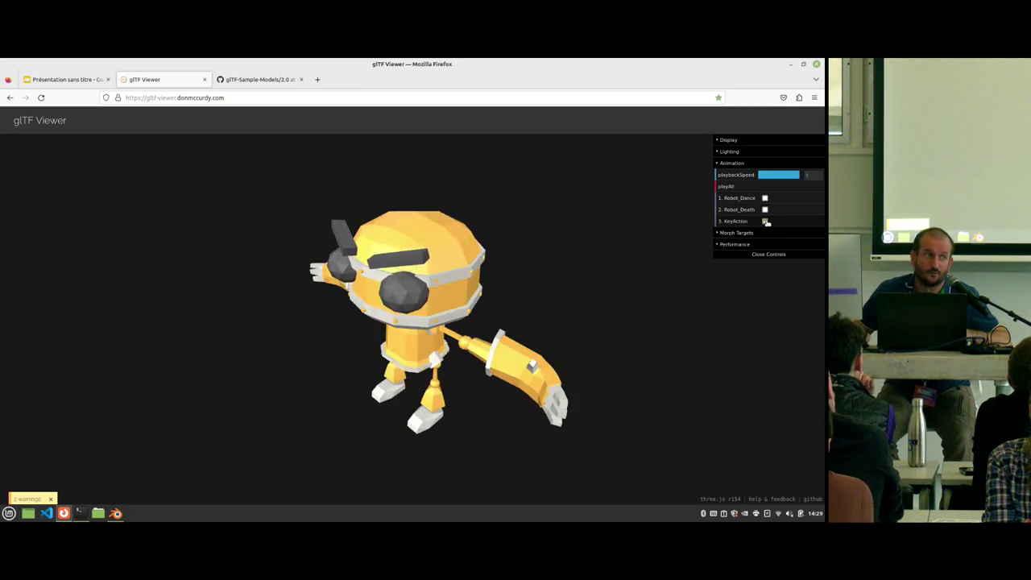
pyautogui.click(765, 221)
pyautogui.click(451, 97)
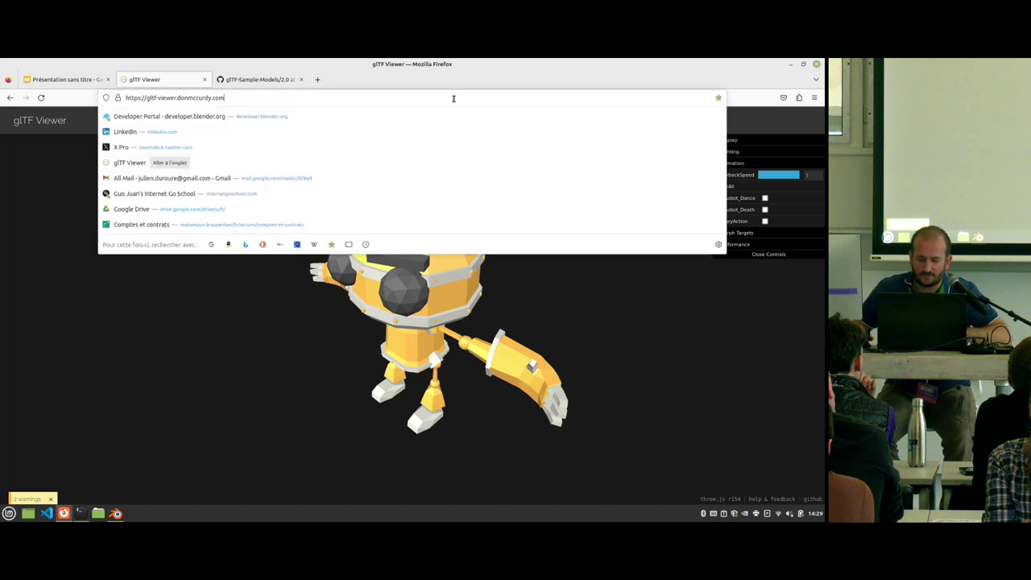
pyautogui.press('Return')
# Step: Switch back to Blender and preview the animation with the head selected and with the armature selected
pyautogui.hotkey('alt', 'Tab')
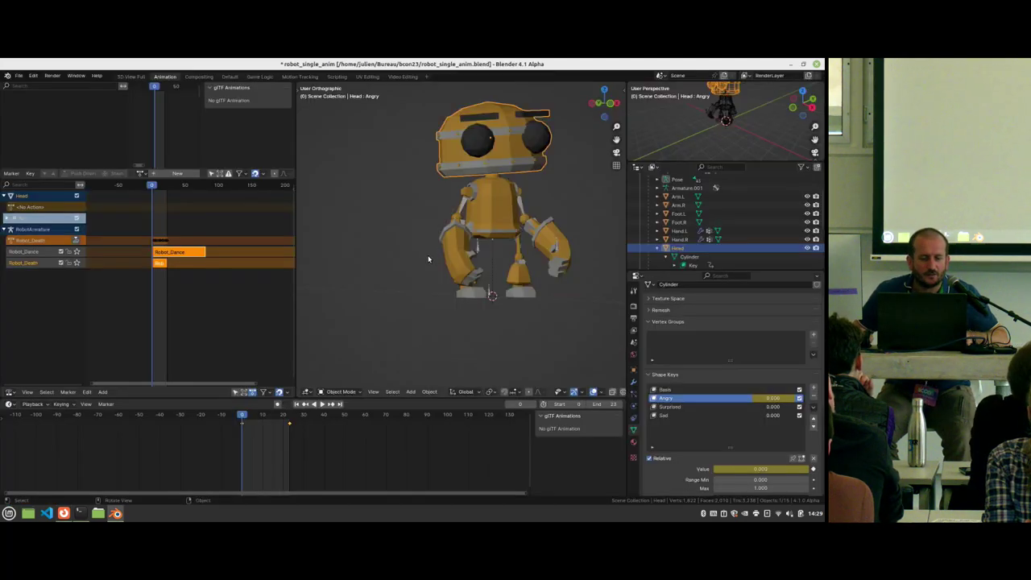
pyautogui.press('space')
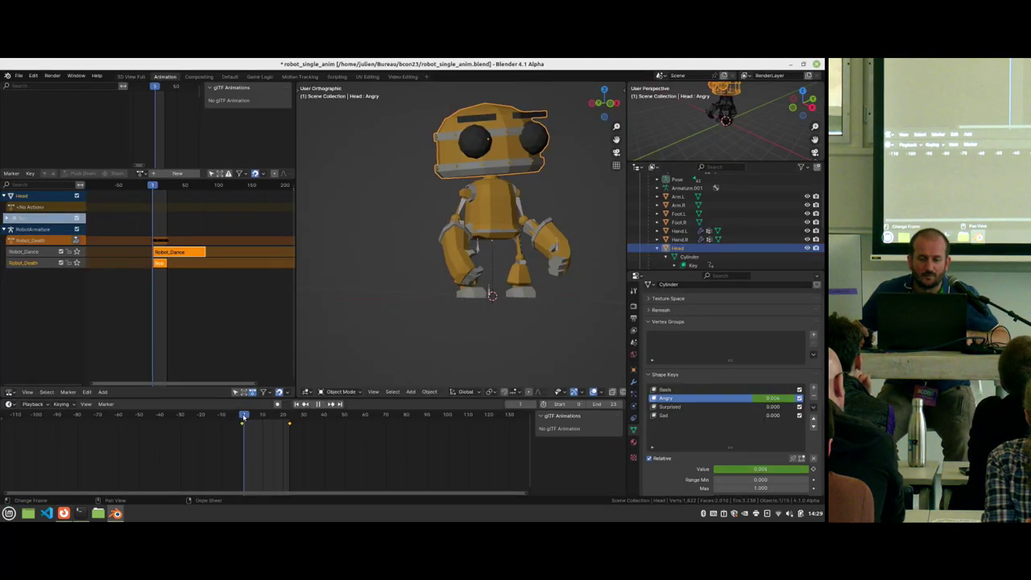
pyautogui.press('Escape')
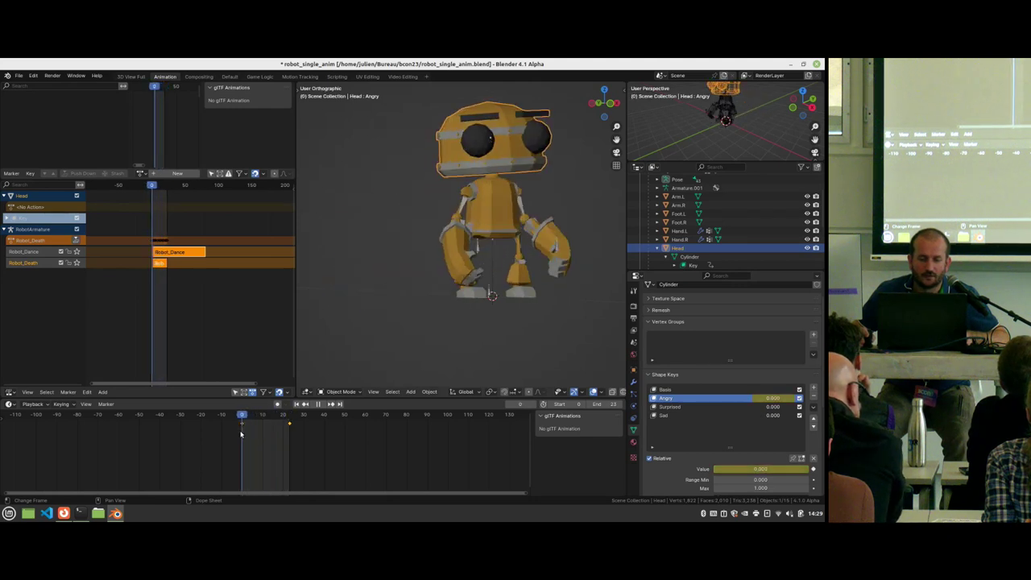
pyautogui.click(464, 203)
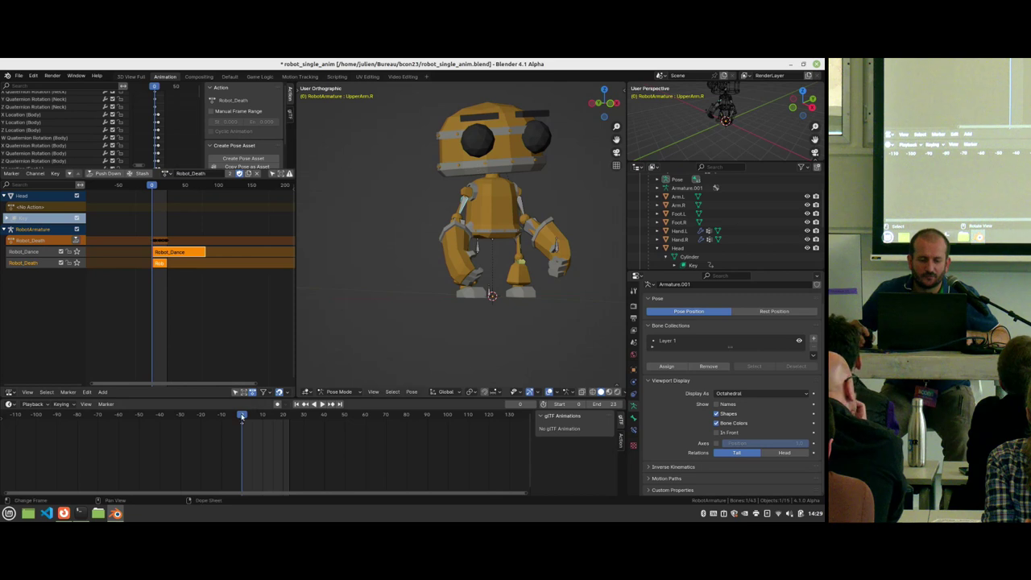
pyautogui.press('space')
pyautogui.press('Escape')
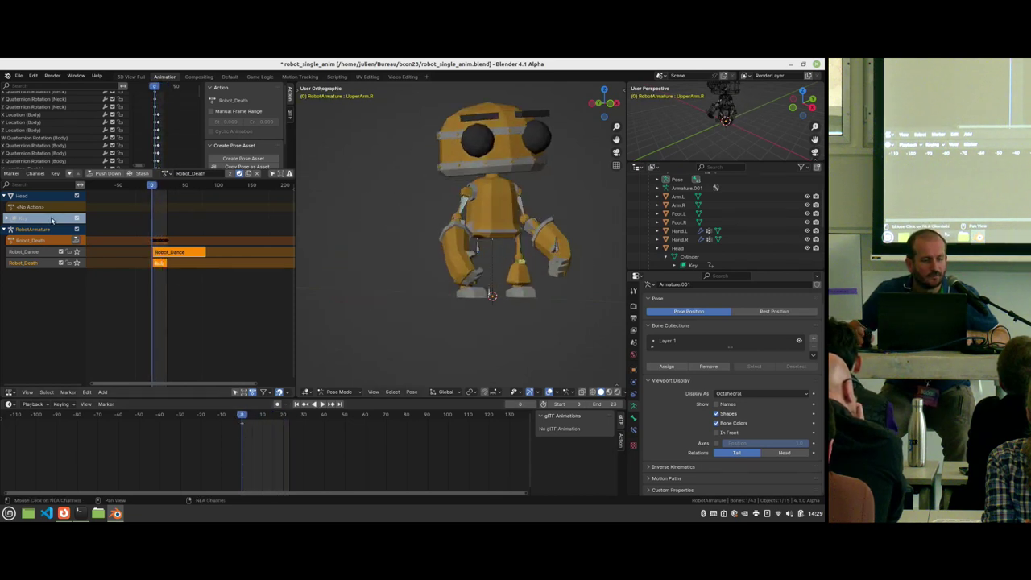
# Step: Expand the head's shape key channel and push its KeyAction down into an NLA track
pyautogui.click(8, 220)
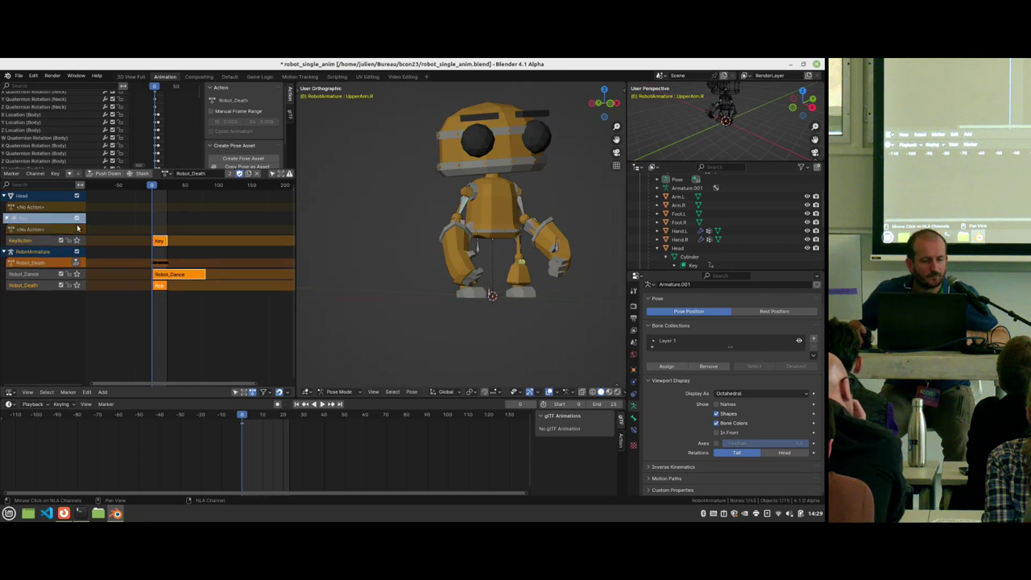
pyautogui.scroll(5, 218, 275)
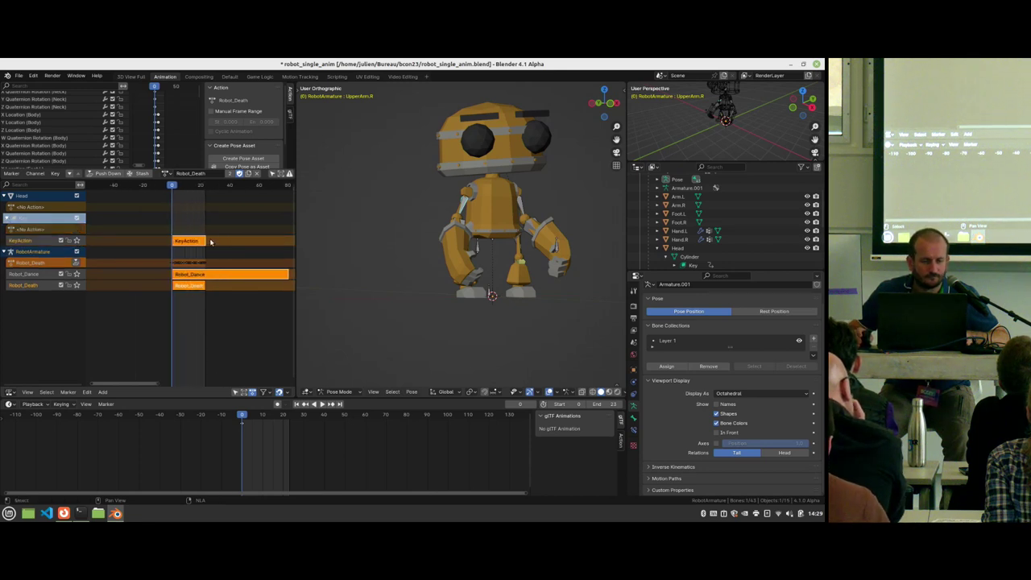
pyautogui.scroll(-4, 423, 252)
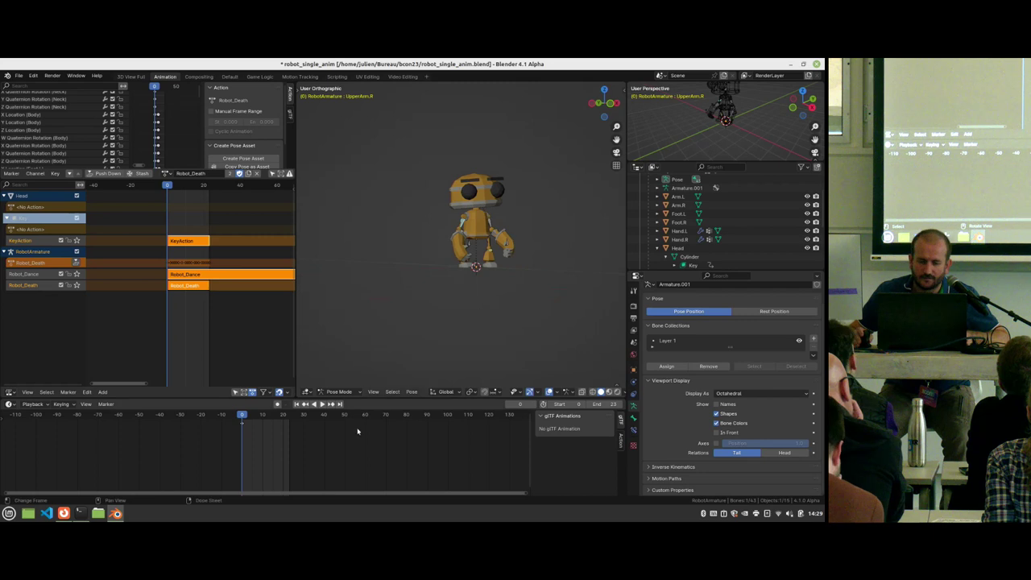
# Step: Set Robot_Dance as the robot armature's active action
pyautogui.click(678, 247)
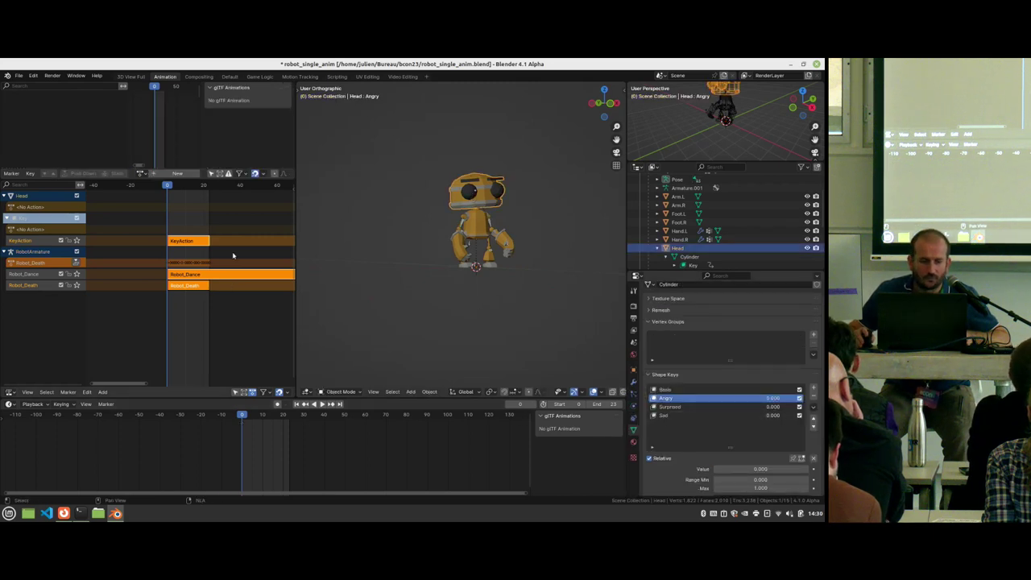
pyautogui.rightClick(168, 184)
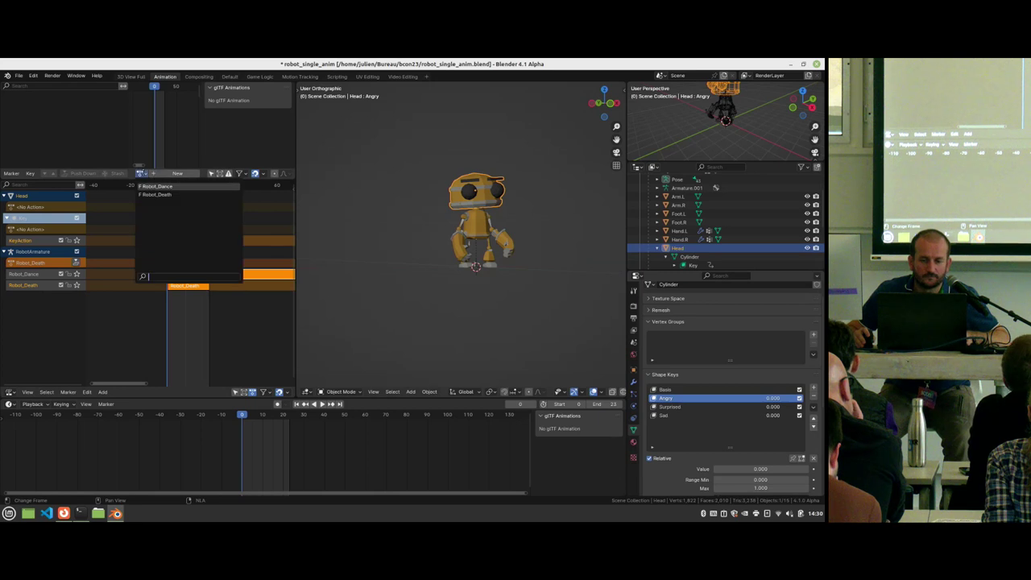
pyautogui.click(462, 225)
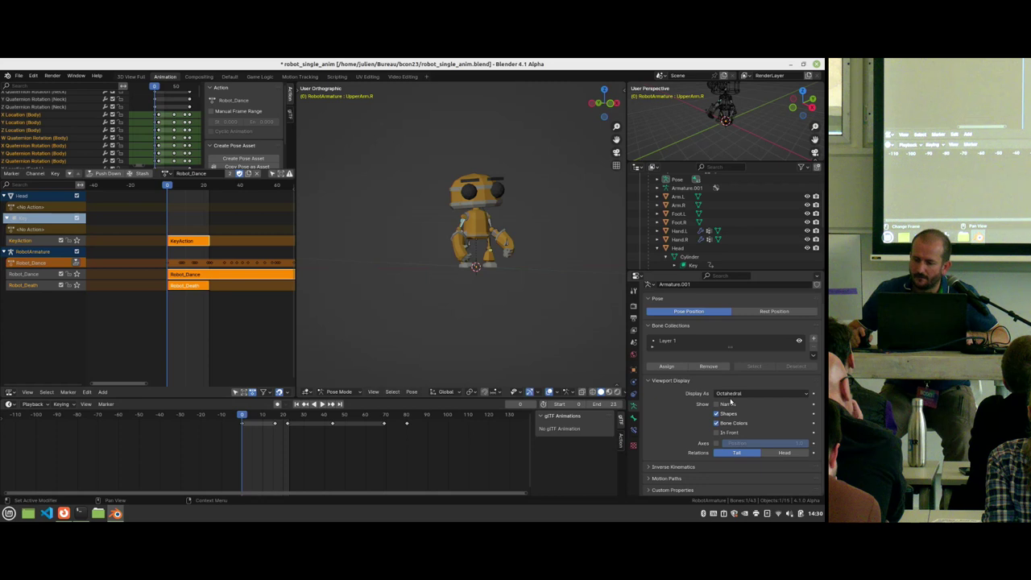
# Step: Keyframe the head's Surprised shape key at 0 on frame 0 and at 1 on frame 78
pyautogui.click(677, 247)
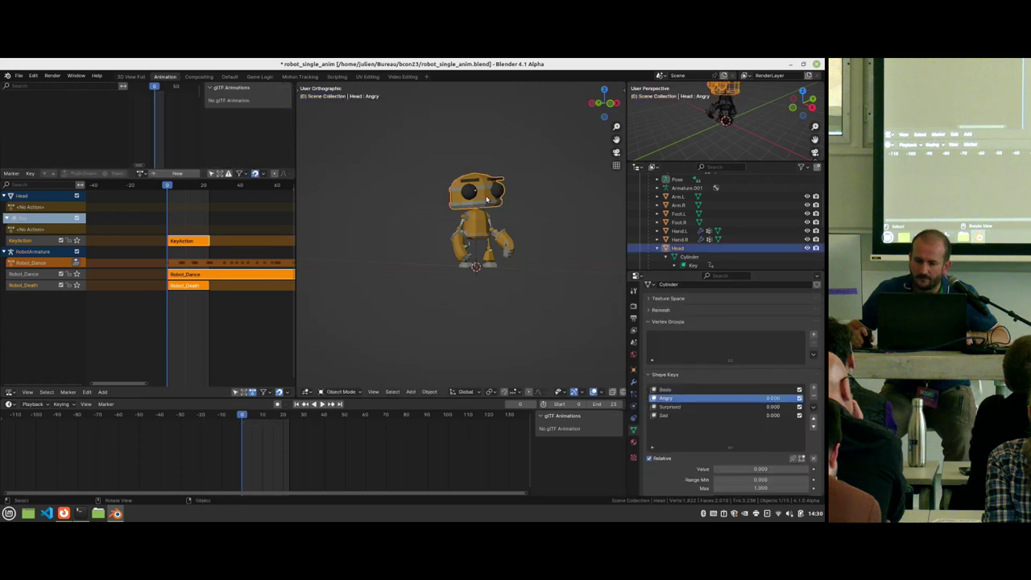
pyautogui.click(683, 407)
pyautogui.click(813, 469)
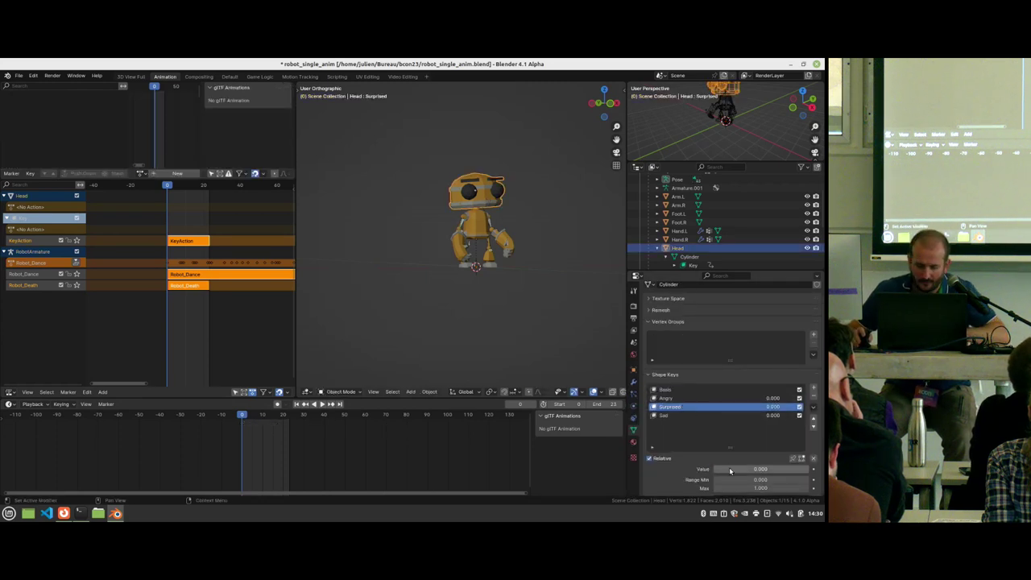
pyautogui.press('space')
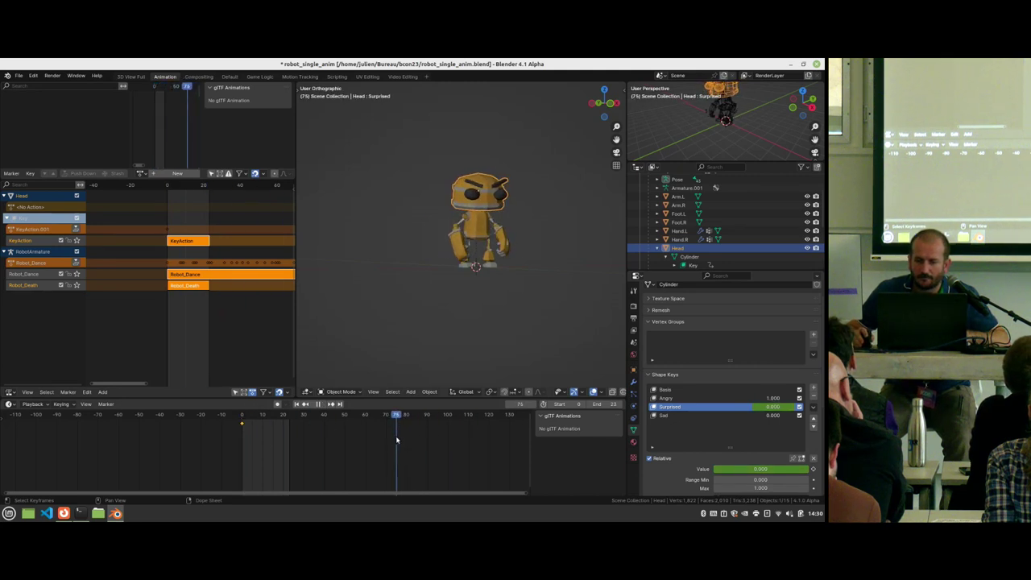
pyautogui.press('Escape')
pyautogui.moveTo(736, 474); pyautogui.dragTo(778, 473)
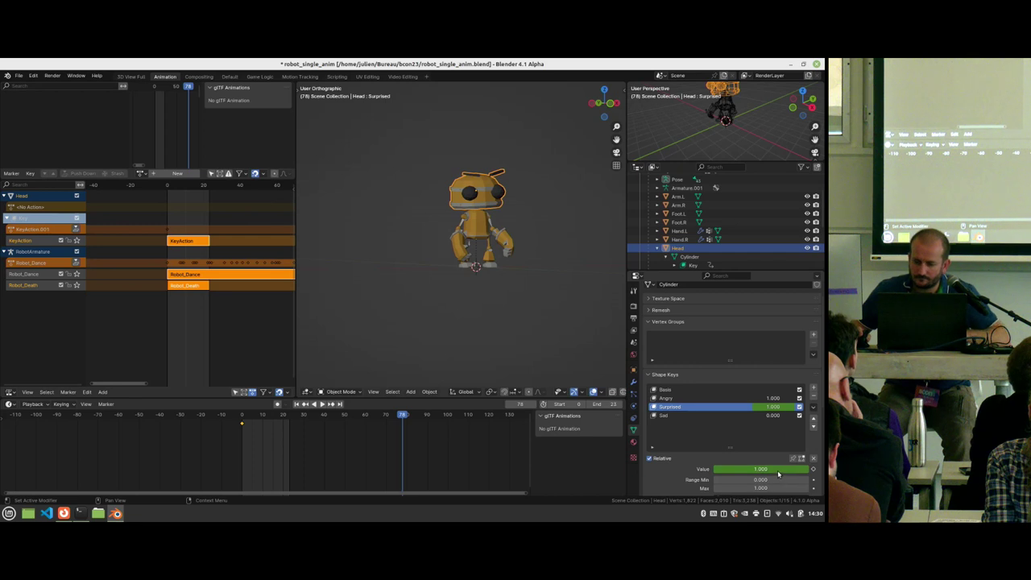
# Step: Push the Surprised shape key action down into an NLA track and widen the NLA editor
pyautogui.click(76, 229)
pyautogui.moveTo(295, 252); pyautogui.dragTo(437, 252)
pyautogui.moveTo(333, 269); pyautogui.dragTo(265, 267, button='middle')
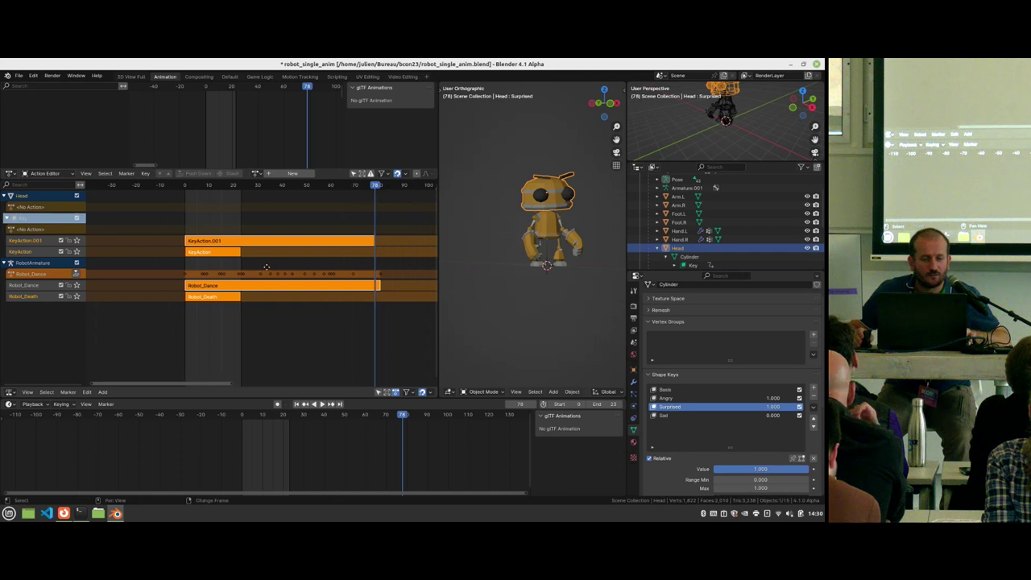
# Step: Rename the head's KeyAction track to Robot_Death, copying the name from the matching armature track
pyautogui.doubleClick(43, 298)
pyautogui.hotkey('ctrl', 'c')
pyautogui.press('Return')
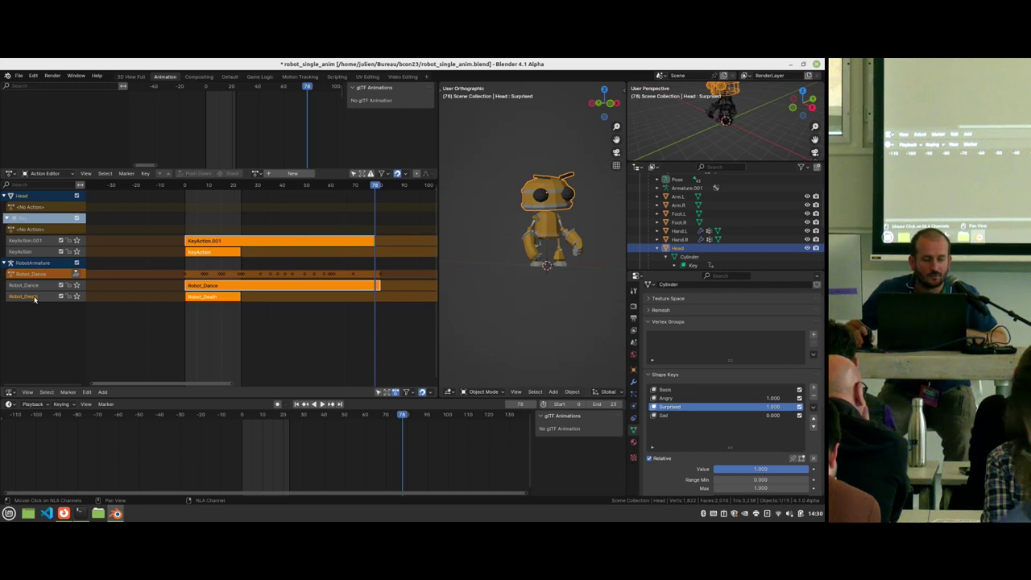
pyautogui.doubleClick(21, 251)
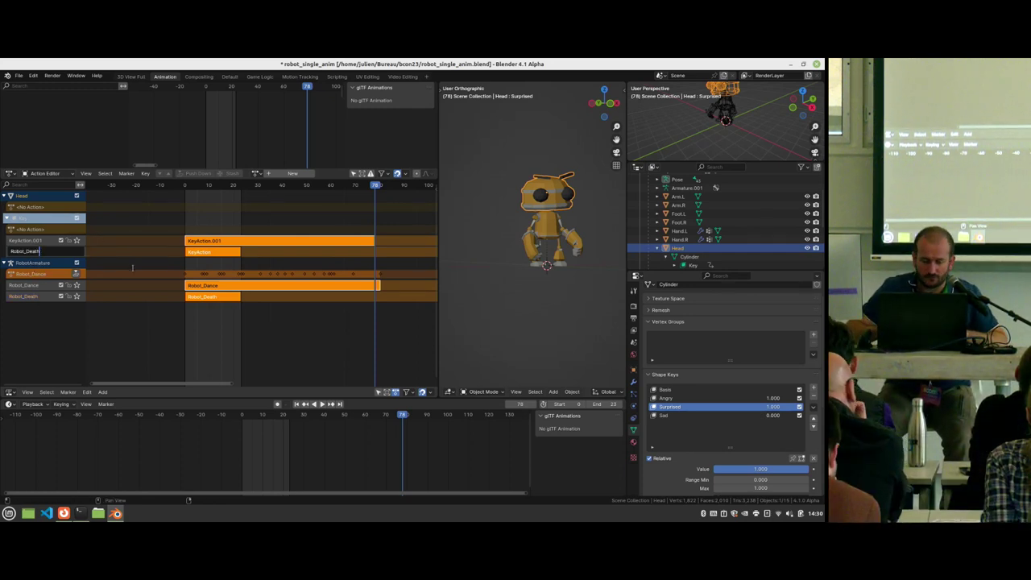
pyautogui.hotkey('ctrl', 'v')
pyautogui.press('Return')
# Step: Rename the head's KeyAction.001 track to Robot_Dance to match the armature's dance track
pyautogui.click(36, 285)
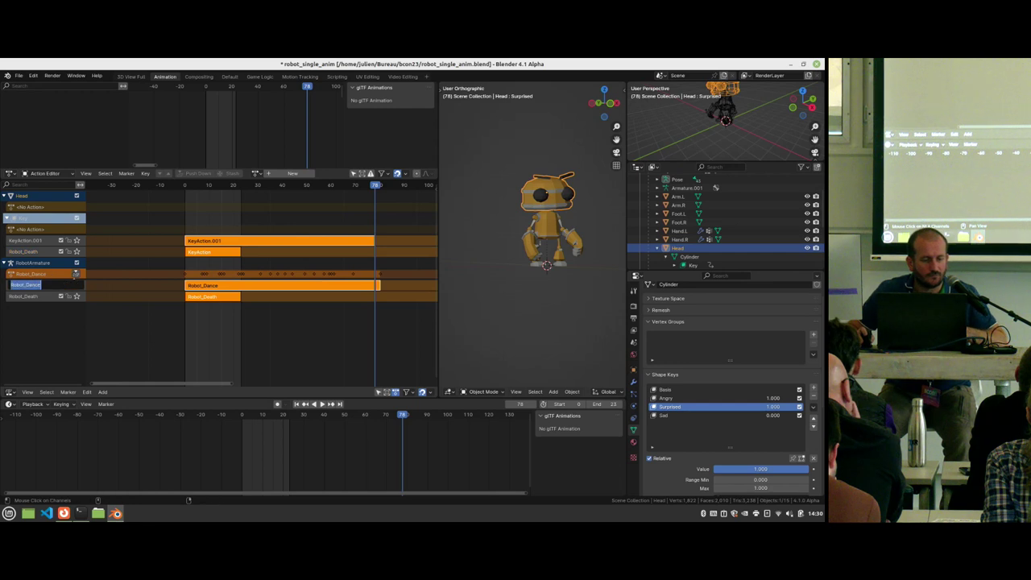
pyautogui.doubleClick(36, 240)
pyautogui.write('Robot_Dance')
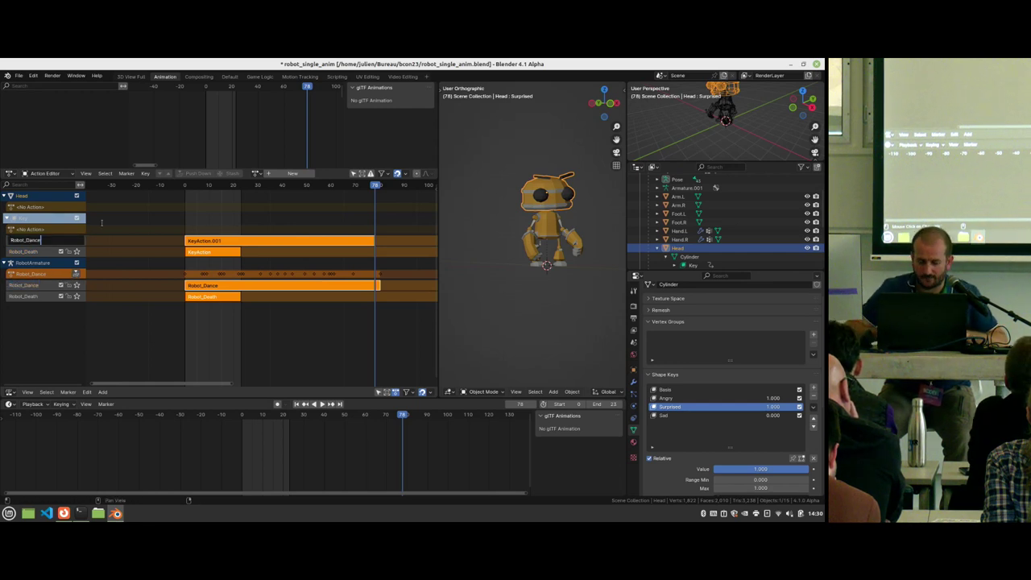
pyautogui.press('Return')
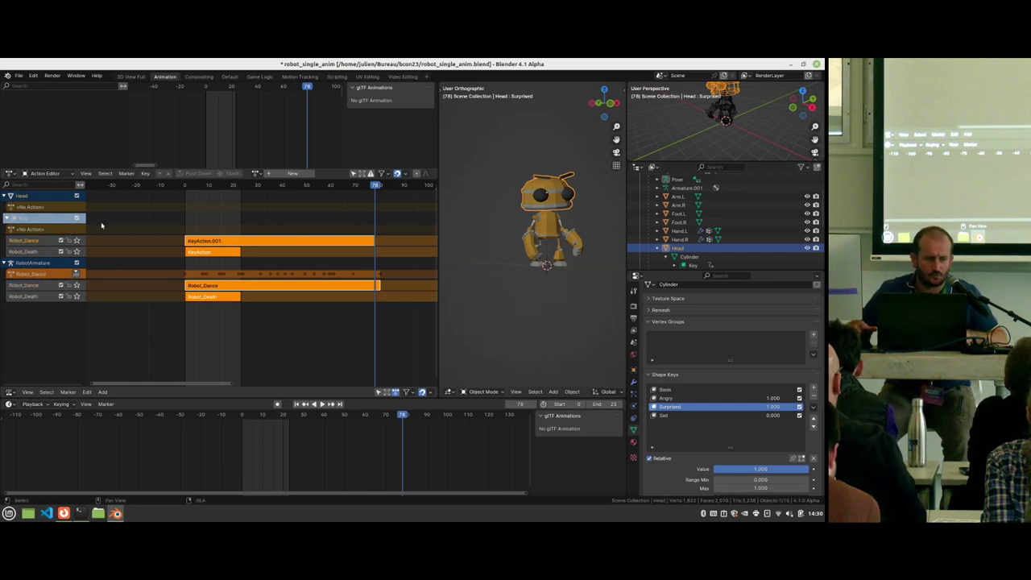
# Step: Export the scene as glTF Binary over robot_single_anim.glb in the /tmp/ folder
pyautogui.press('F4')
pyautogui.moveTo(165, 233)
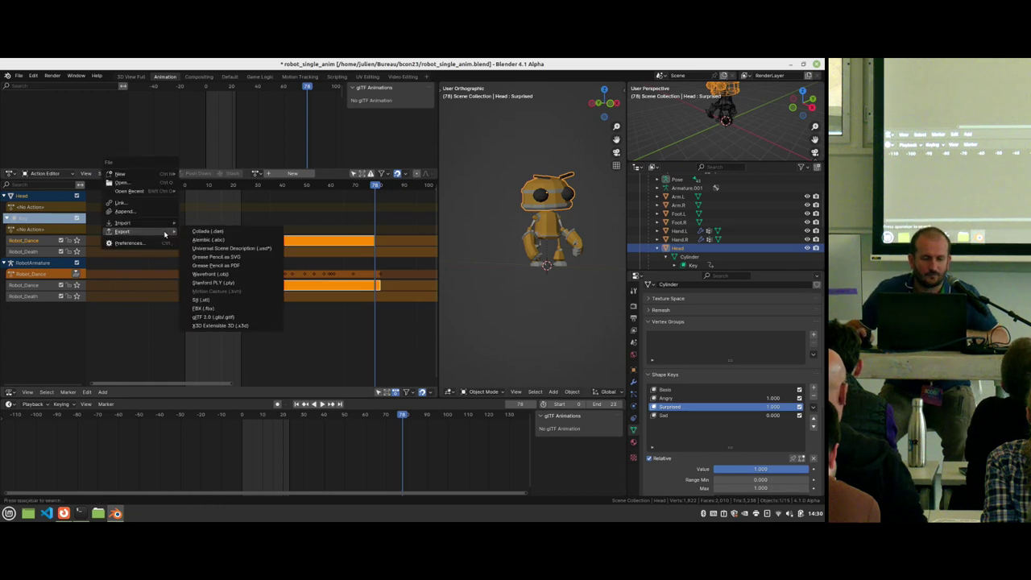
pyautogui.click(217, 316)
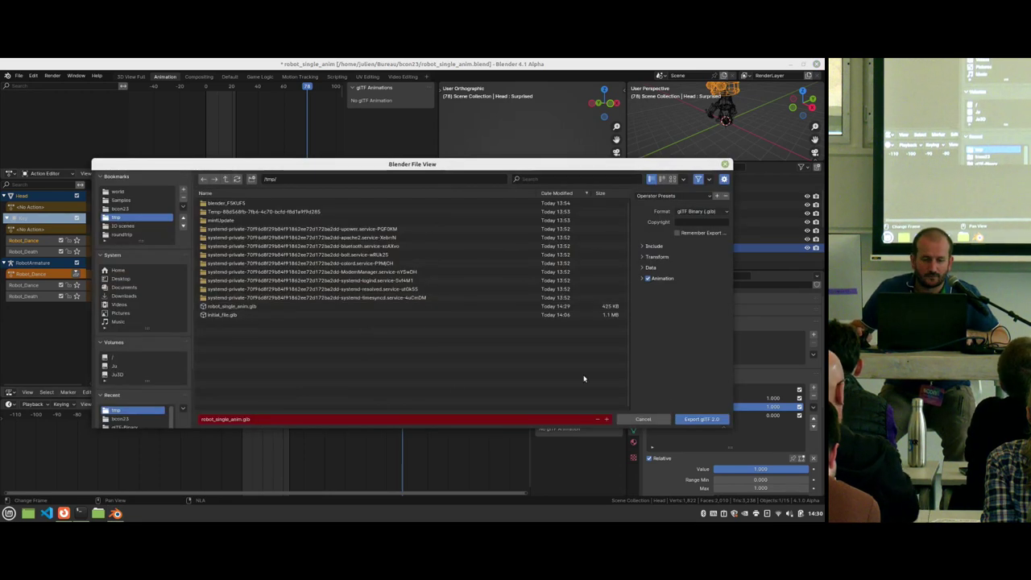
pyautogui.click(699, 419)
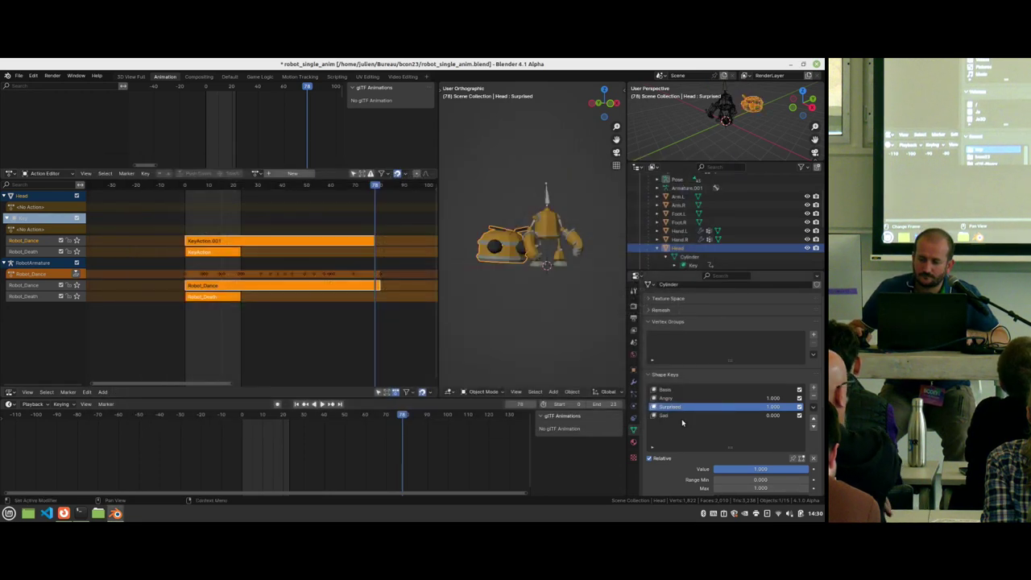
# Step: Switch to Firefox and load robot_single_anim.glb into the glTF Viewer
pyautogui.click(63, 513)
pyautogui.click(417, 354)
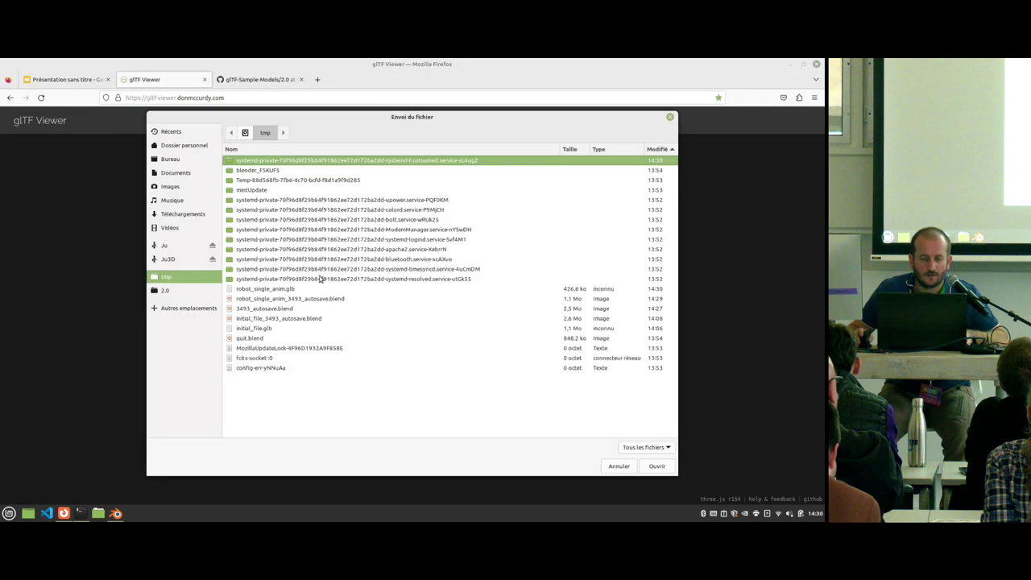
pyautogui.doubleClick(288, 288)
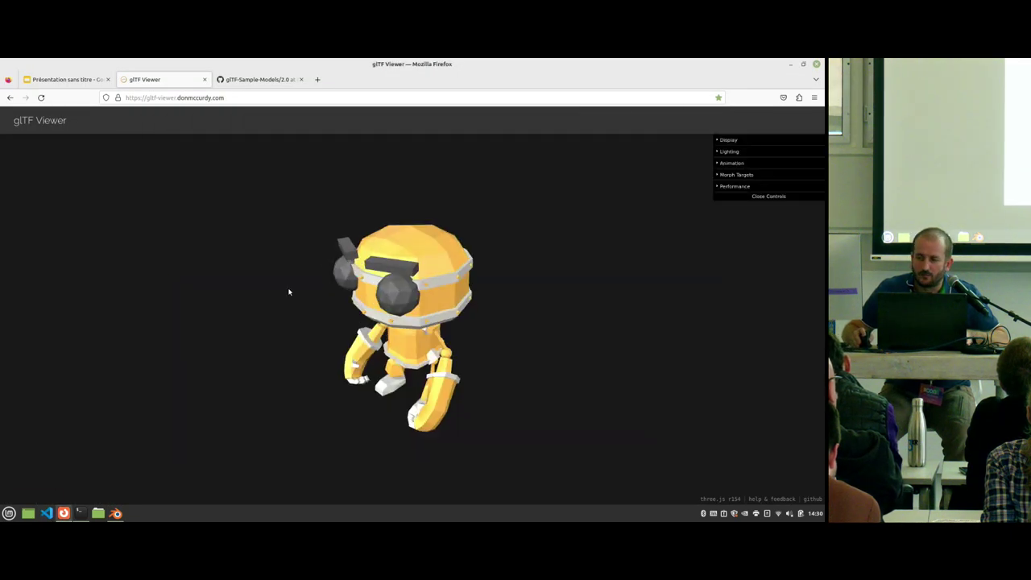
# Step: Check the morph targets during Robot_Dance and during Robot_Death at playback speed 0.3, ending with a reload of the viewer page
pyautogui.click(736, 175)
pyautogui.click(731, 163)
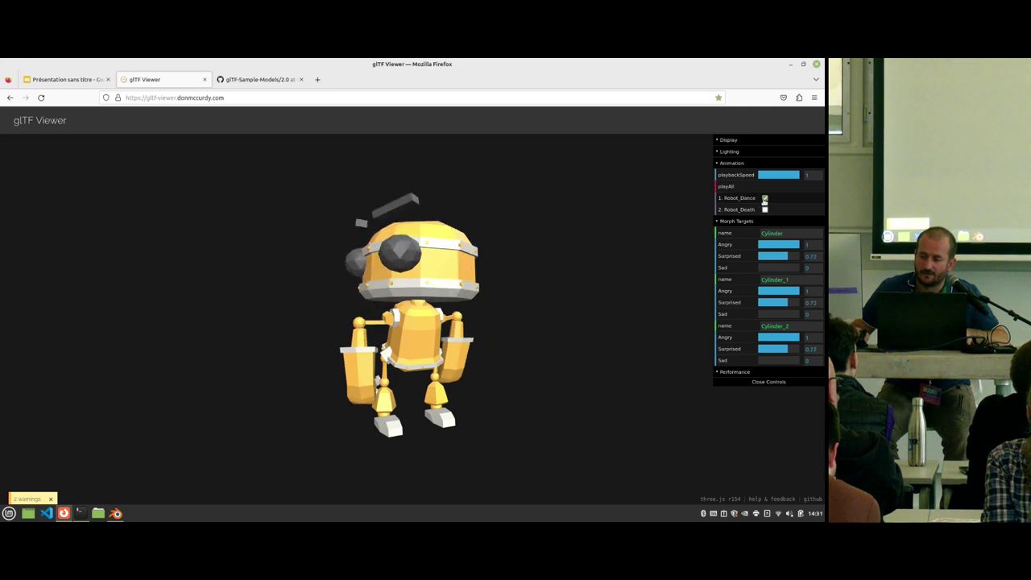
pyautogui.click(764, 198)
pyautogui.click(765, 210)
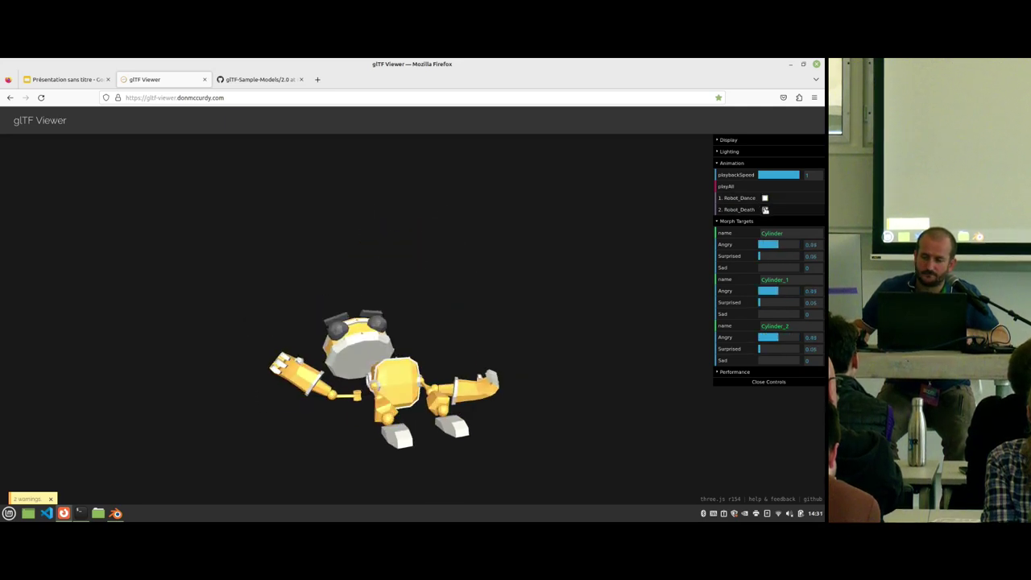
pyautogui.click(781, 174)
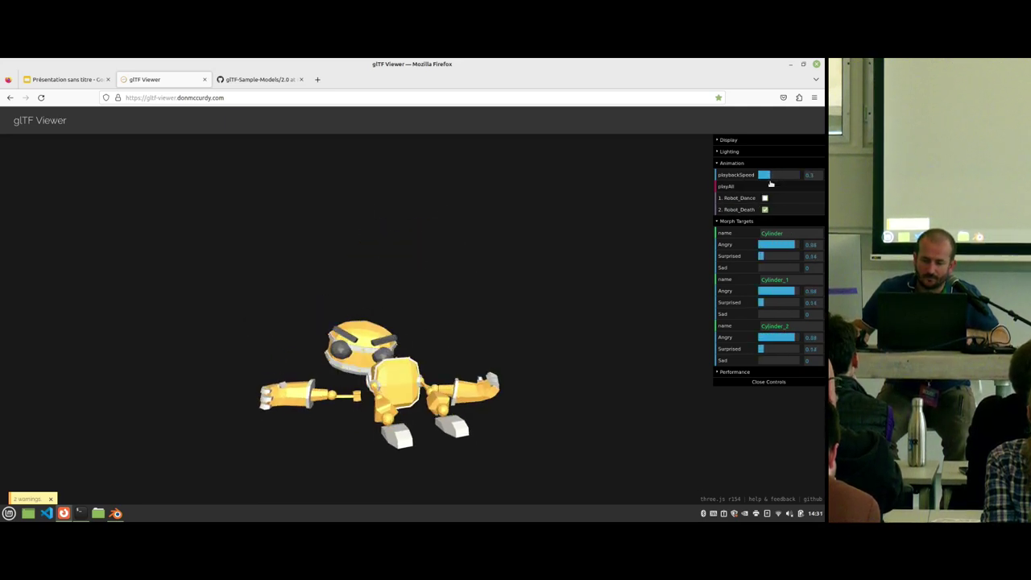
pyautogui.click(769, 175)
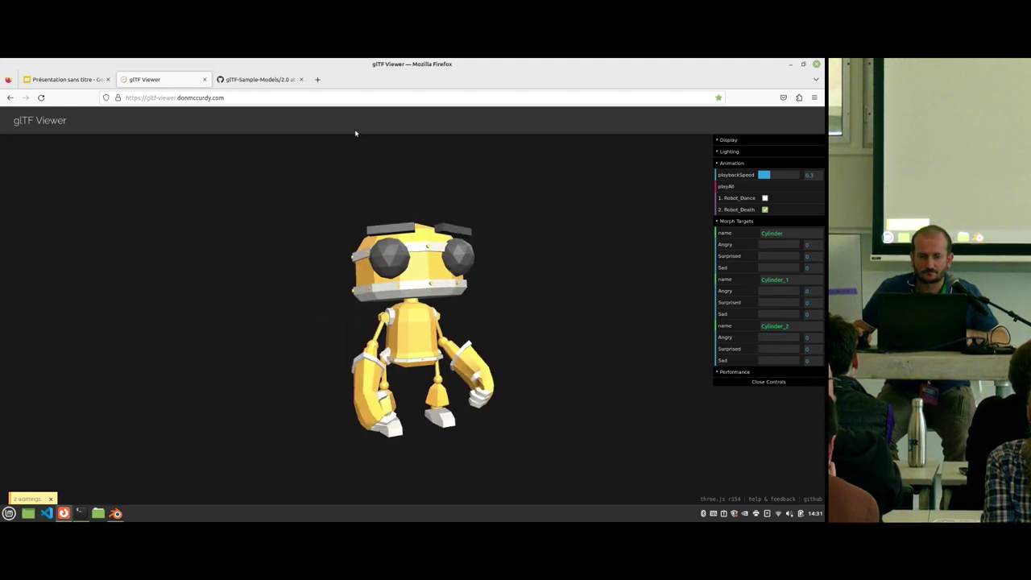
pyautogui.click(329, 101)
pyautogui.press('Return')
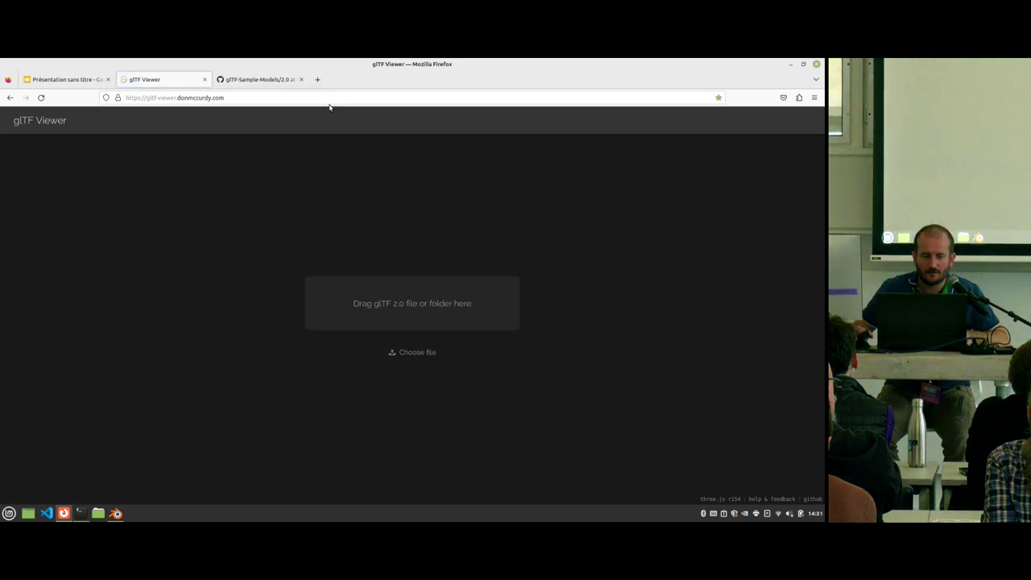
# Step: Switch back to Blender and open variants.blend from the bcon23 folder, discarding the unsaved robot changes
pyautogui.hotkey('alt', 'Tab')
pyautogui.moveTo(175, 312); pyautogui.dragTo(133, 317, button='middle')
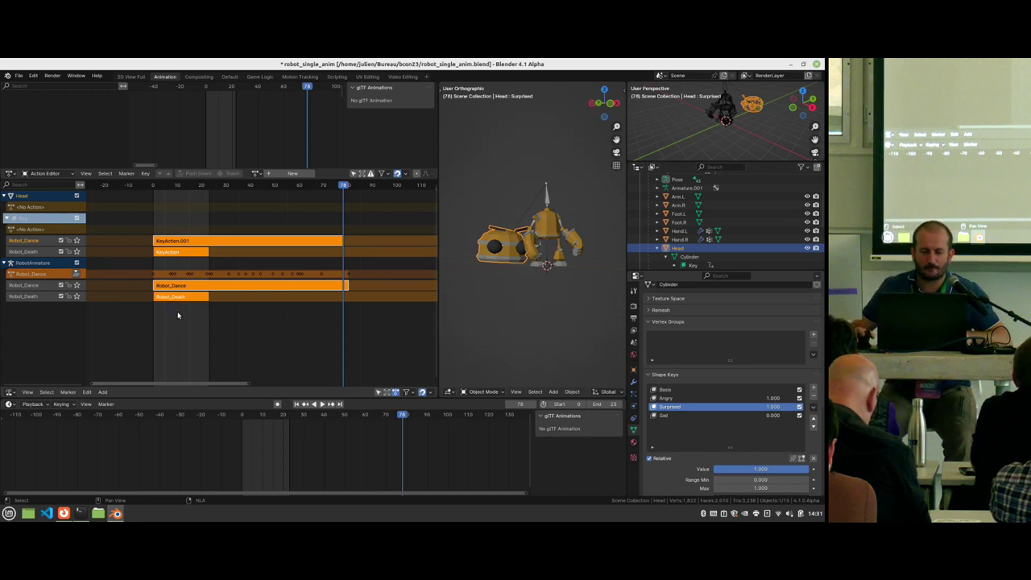
pyautogui.scroll(-3, 298, 306)
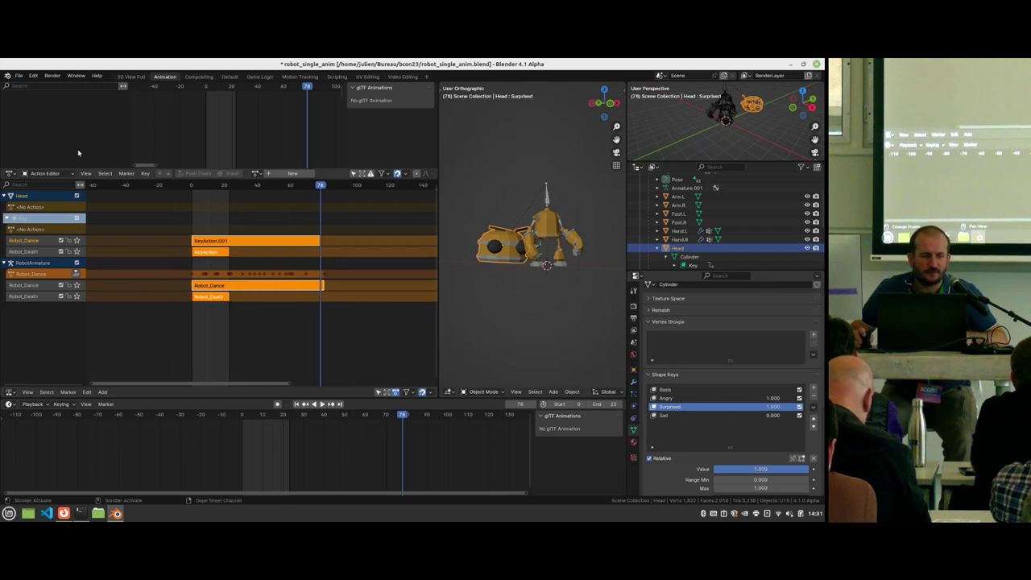
pyautogui.click(18, 75)
pyautogui.moveTo(67, 103)
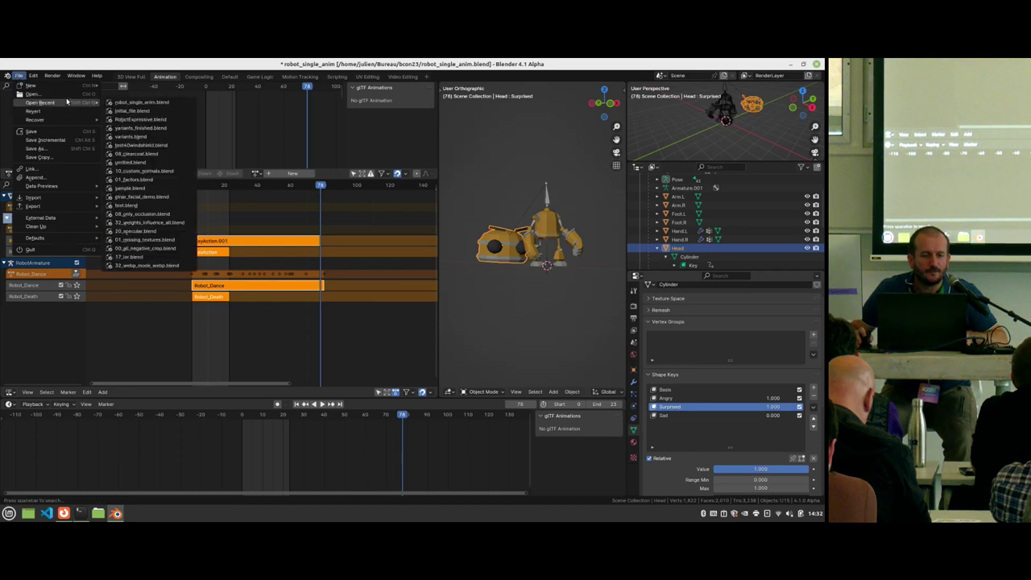
pyautogui.click(64, 98)
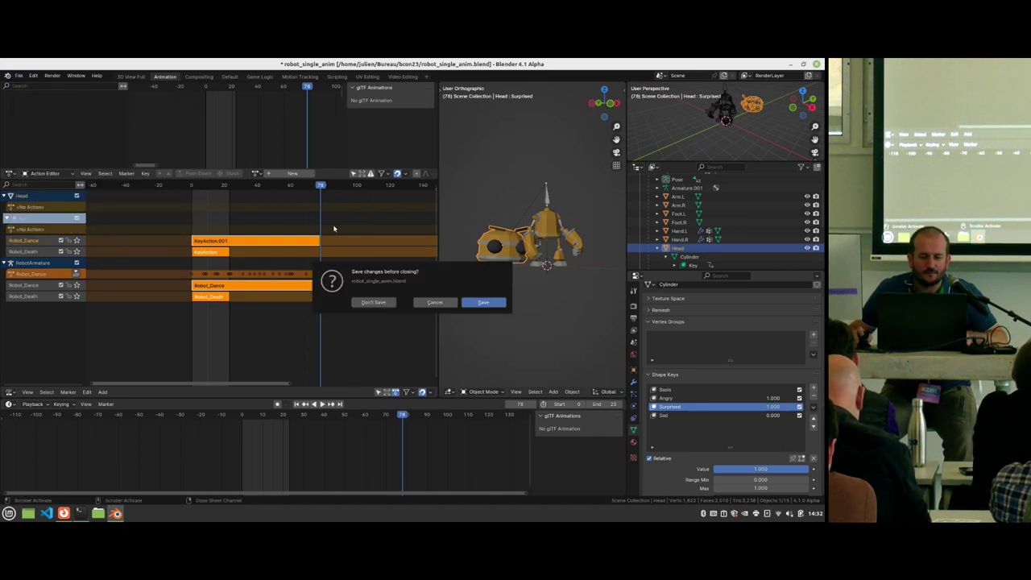
pyautogui.click(375, 302)
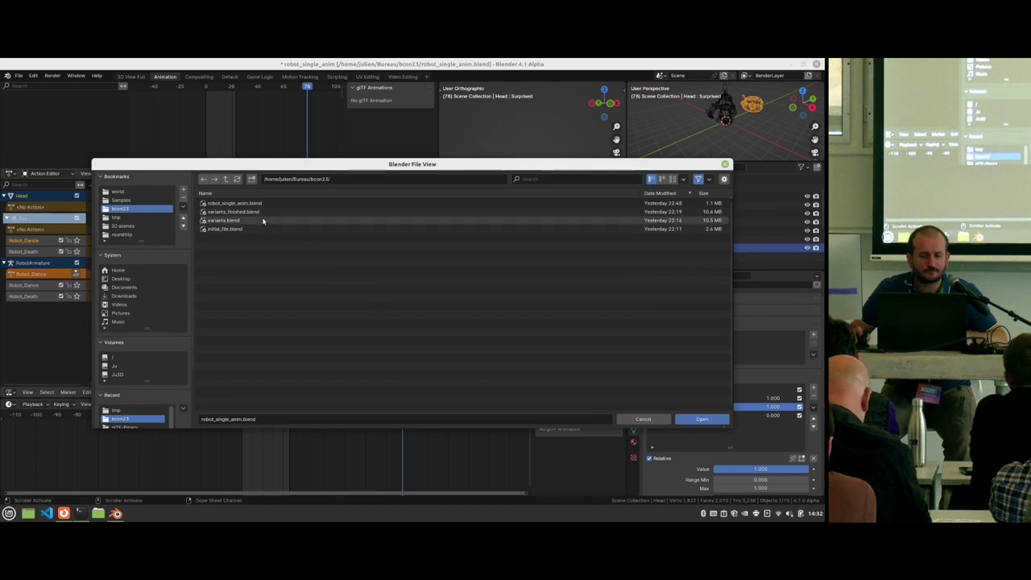
pyautogui.doubleClick(264, 220)
# Step: Show the shoe in Material Preview shading and view it from the side
pyautogui.moveTo(364, 295)
pyautogui.mouseDown(button='middle')
pyautogui.moveTo(409, 271)
pyautogui.moveTo(378, 297)
pyautogui.moveTo(362, 289)
pyautogui.mouseUp(button='middle')
pyautogui.press('z')
pyautogui.click(366, 340)
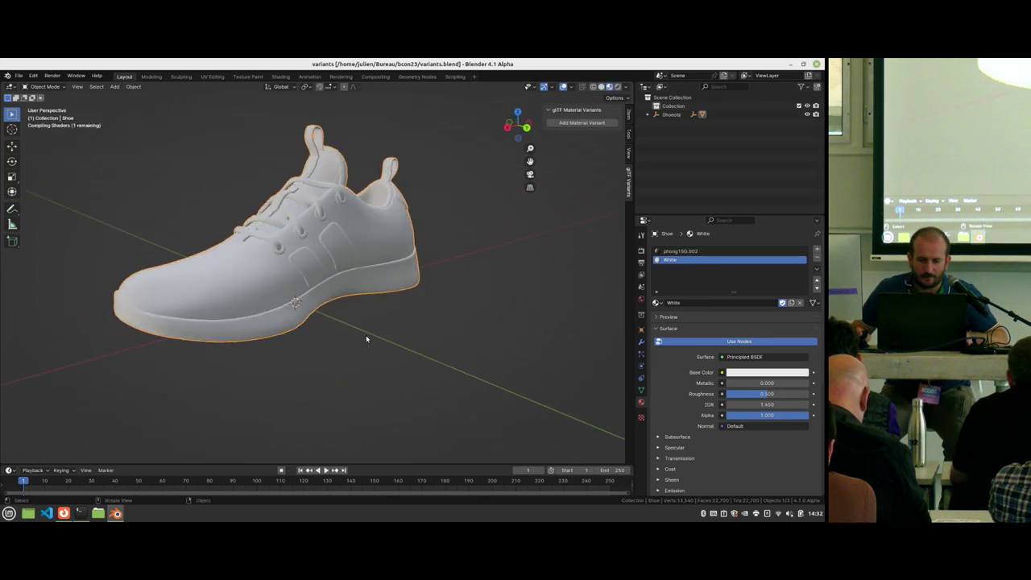
pyautogui.moveTo(375, 322); pyautogui.dragTo(374, 351, button='middle')
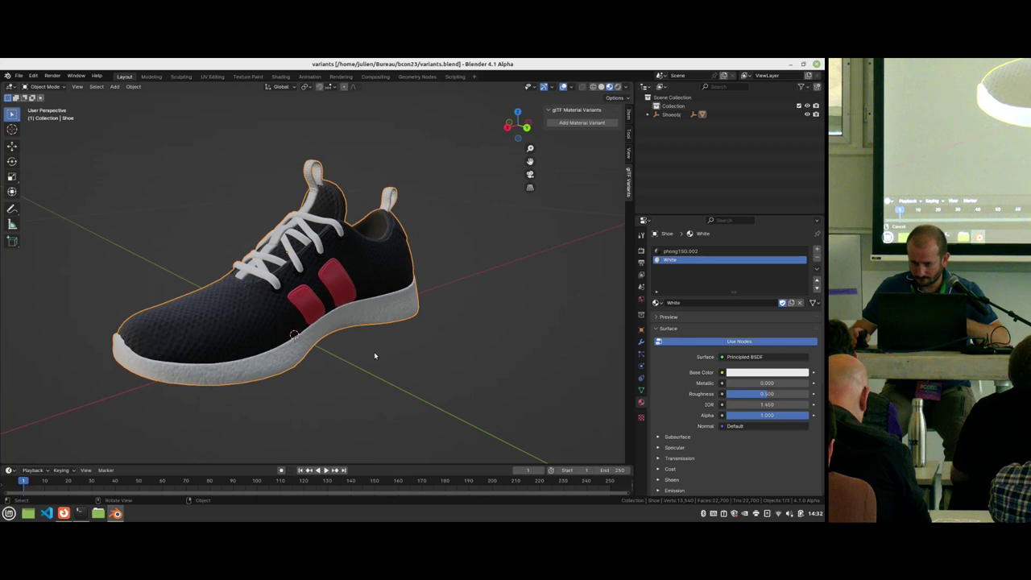
pyautogui.moveTo(397, 294); pyautogui.dragTo(435, 270, button='middle')
# Step: Try phong1SG.001 and phong1SG in the shoe's first material slot, finishing with phong1SG.002 assigned again
pyautogui.click(694, 252)
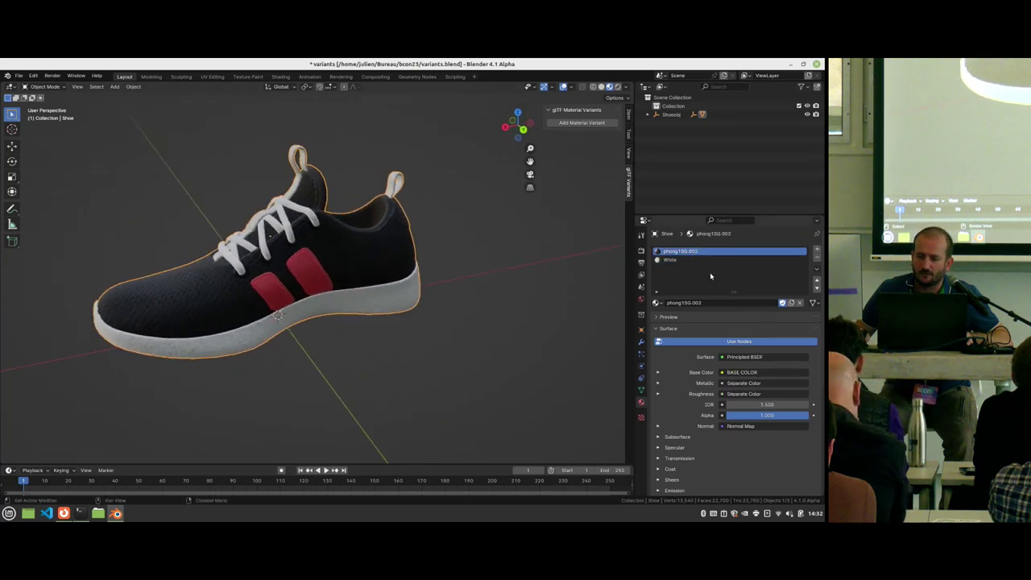
pyautogui.click(676, 259)
pyautogui.click(680, 251)
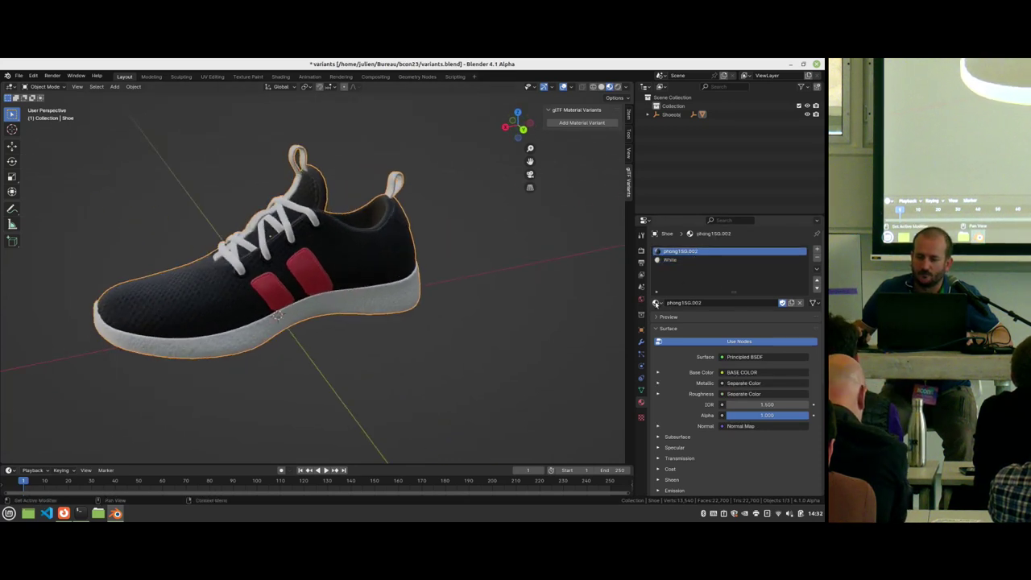
pyautogui.click(656, 303)
pyautogui.click(692, 328)
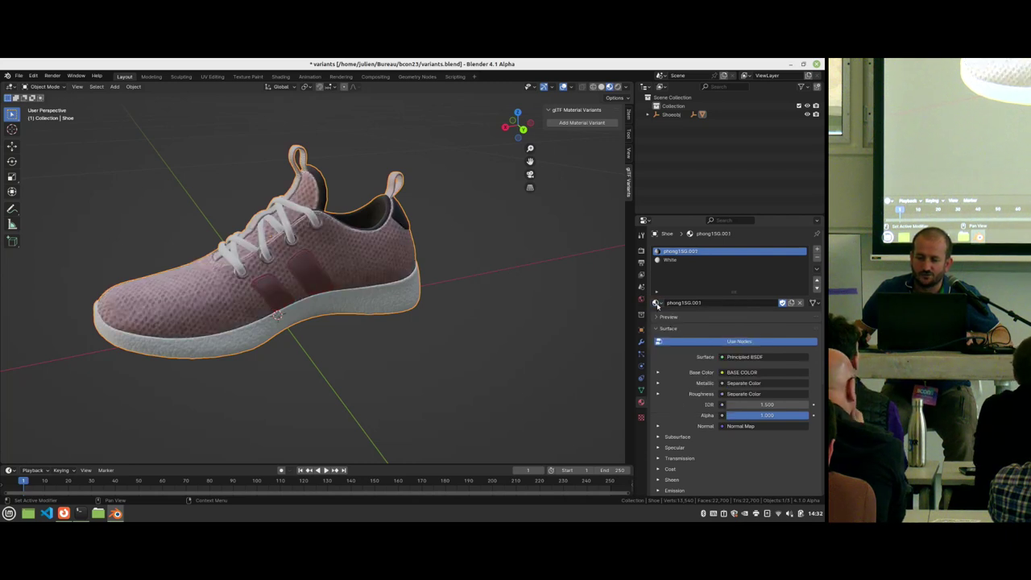
pyautogui.click(655, 303)
pyautogui.click(676, 323)
pyautogui.click(656, 303)
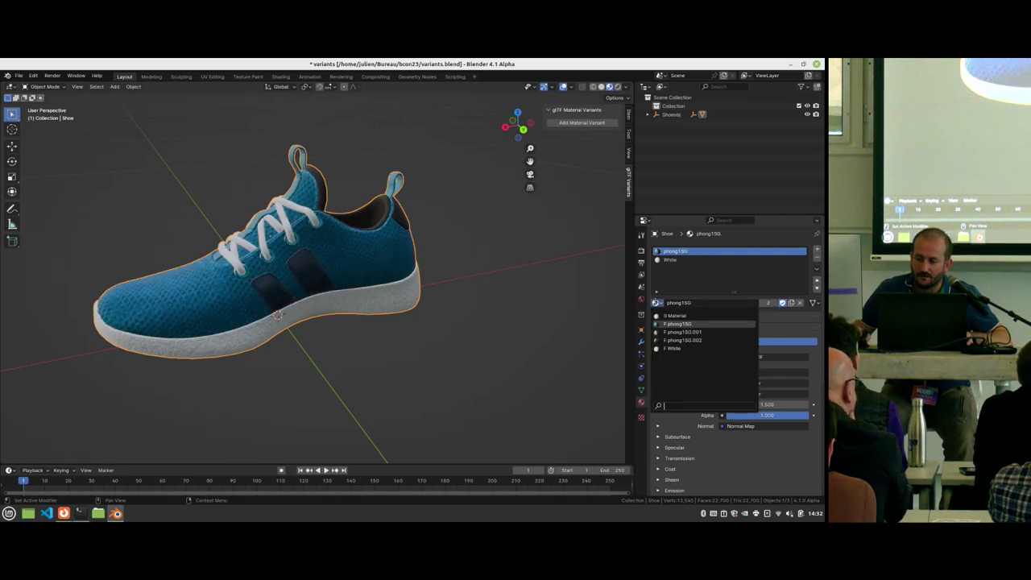
pyautogui.click(683, 340)
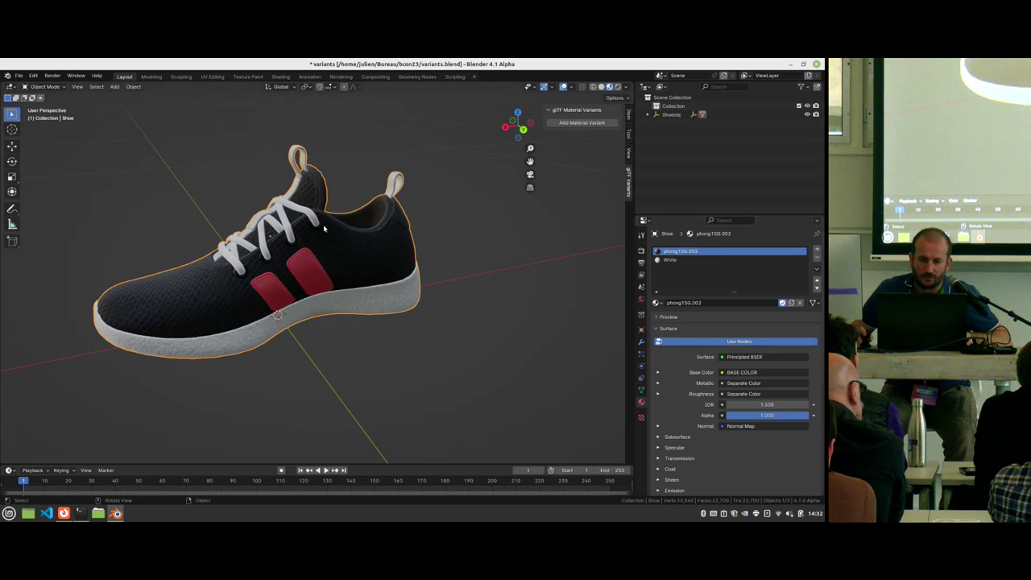
# Step: Try a different base color on the White material in the shoe's second slot, then cancel the color change
pyautogui.click(682, 259)
pyautogui.click(655, 303)
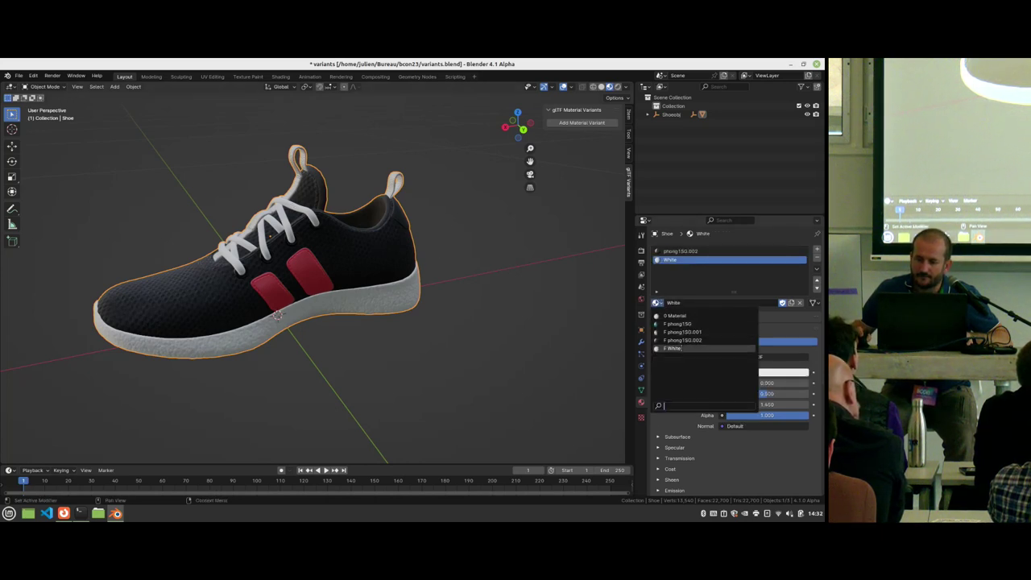
pyautogui.moveTo(374, 232); pyautogui.dragTo(698, 320, button='middle')
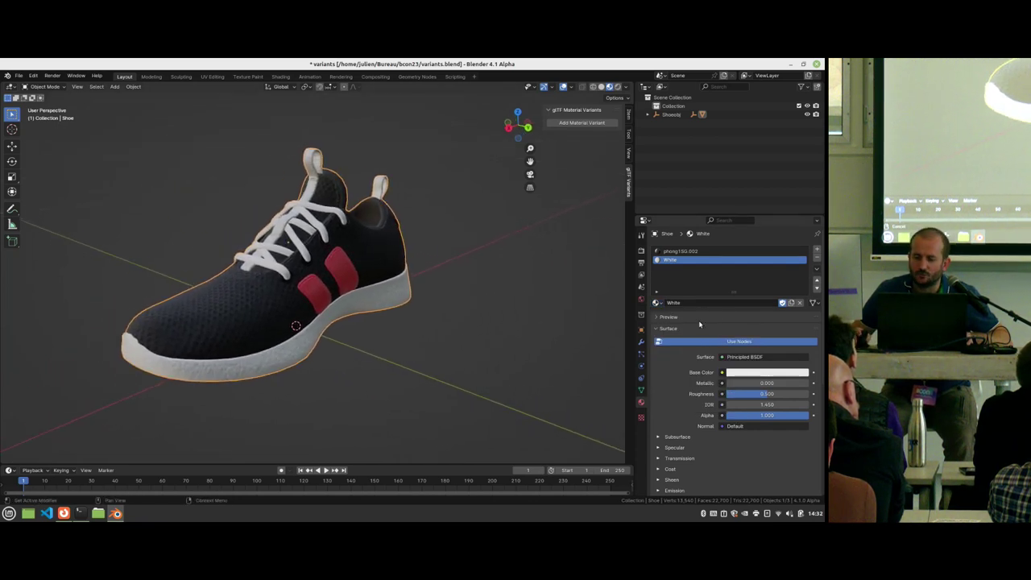
pyautogui.click(765, 372)
pyautogui.moveTo(761, 290); pyautogui.dragTo(762, 261)
pyautogui.press('Escape')
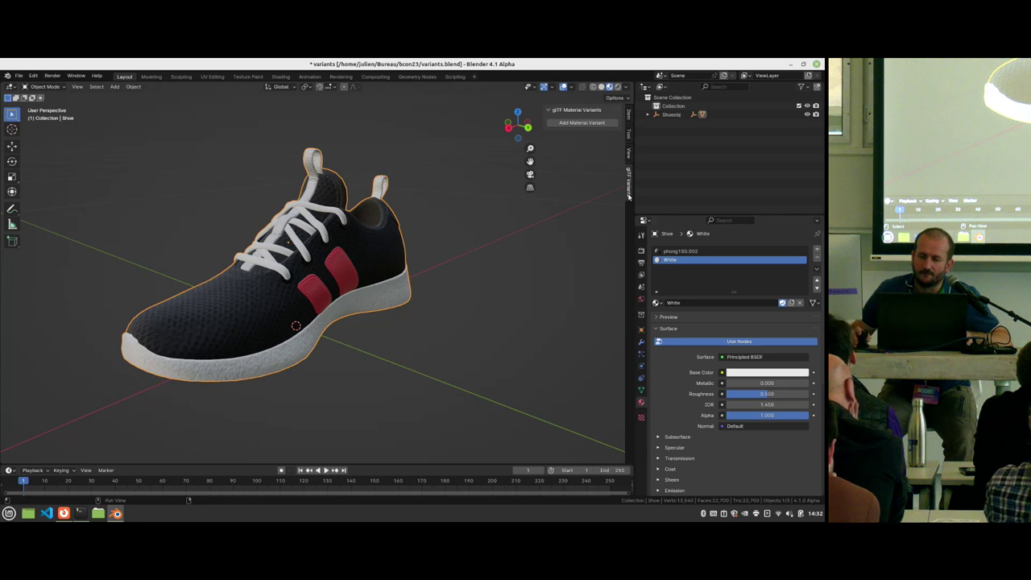
# Step: Check the Material Variants option in the glTF 2.0 add-on preferences, then close the preferences
pyautogui.press('F4')
pyautogui.click(340, 220)
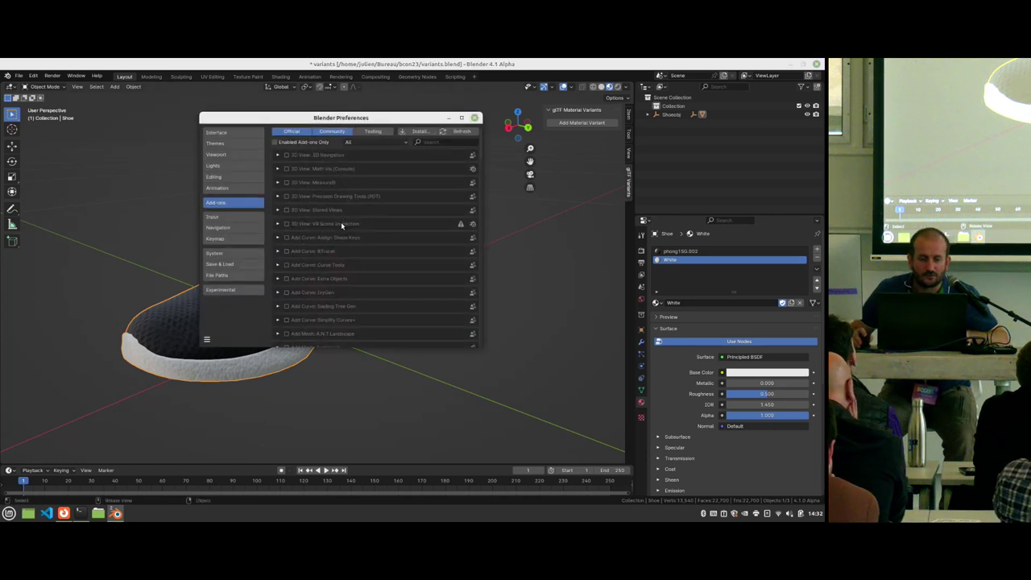
pyautogui.click(453, 144)
pyautogui.write('gltf')
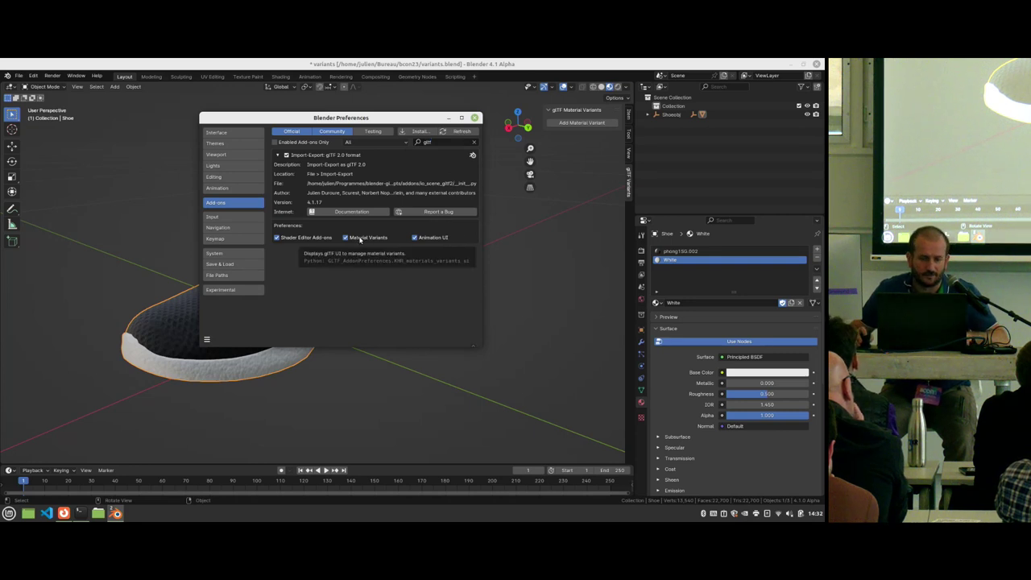
pyautogui.click(475, 117)
pyautogui.moveTo(339, 242); pyautogui.dragTo(361, 252, button='middle')
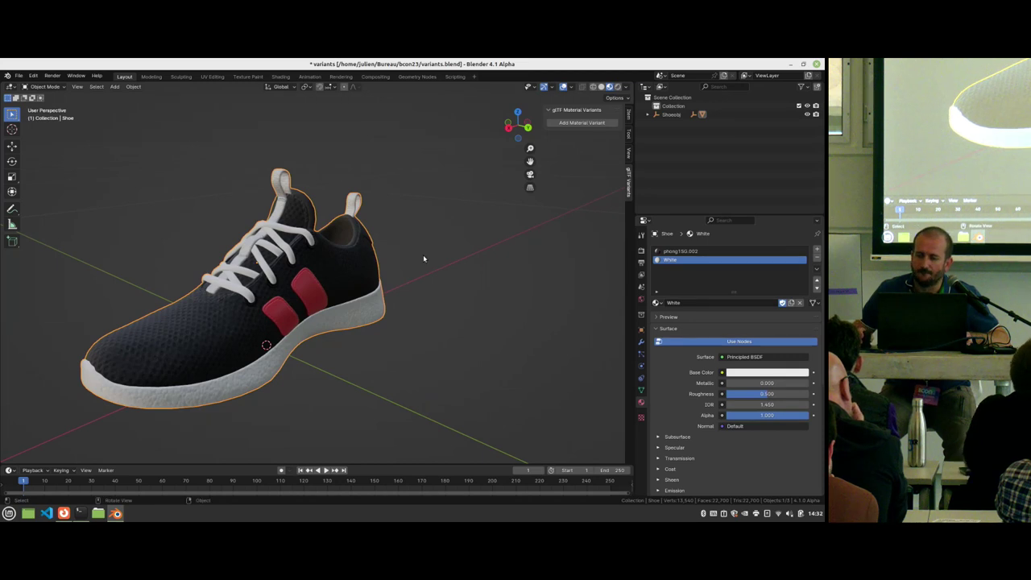
# Step: Assign the phong1SG material to the shoe's first material slot
pyautogui.click(703, 252)
pyautogui.click(656, 302)
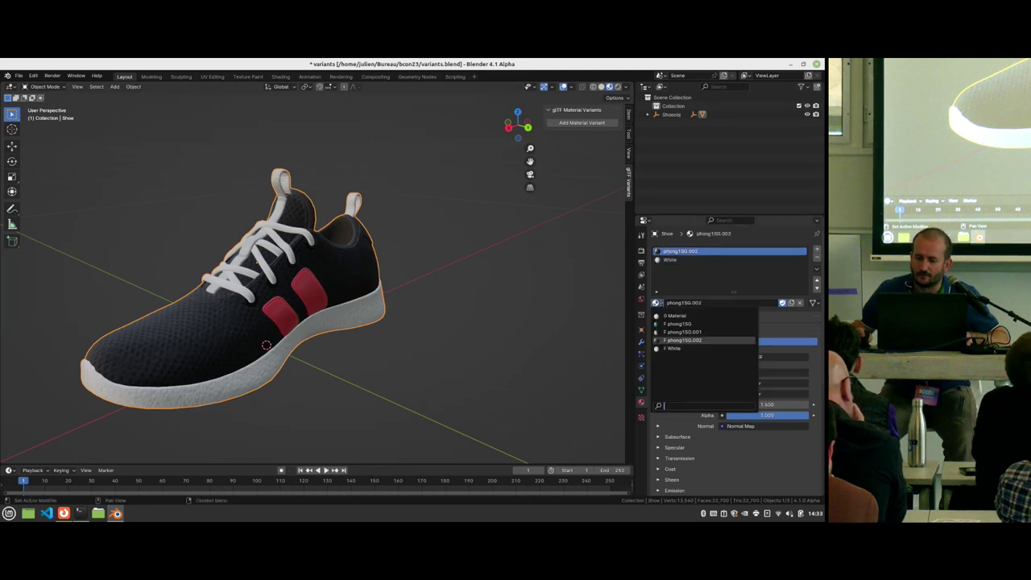
pyautogui.click(684, 323)
pyautogui.moveTo(442, 283); pyautogui.dragTo(527, 266, button='middle')
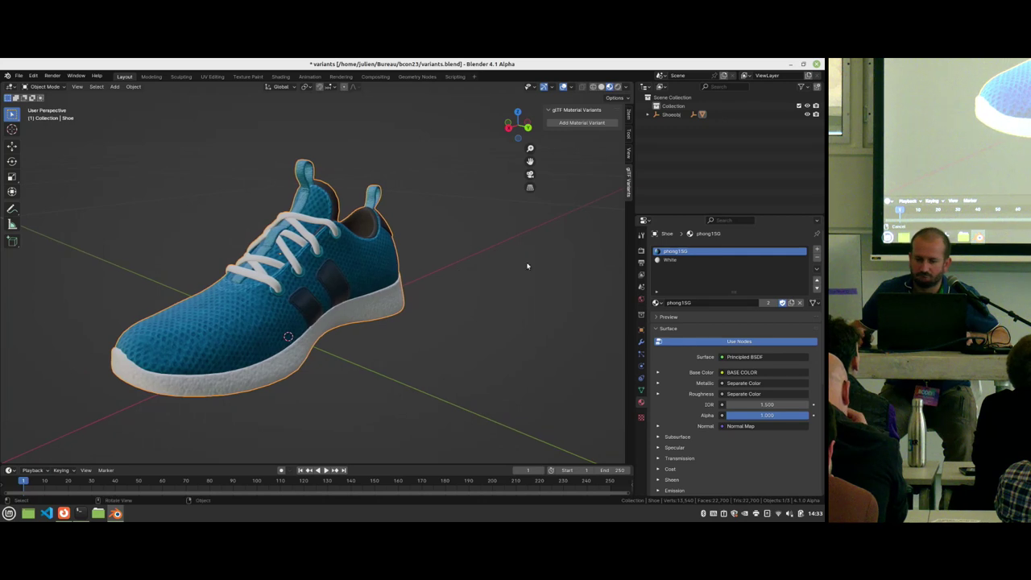
# Step: Rename the White lace material in the second slot as Blue and set its base color to a saturated blue-violet
pyautogui.click(689, 260)
pyautogui.doubleClick(709, 303)
pyautogui.write('Blue')
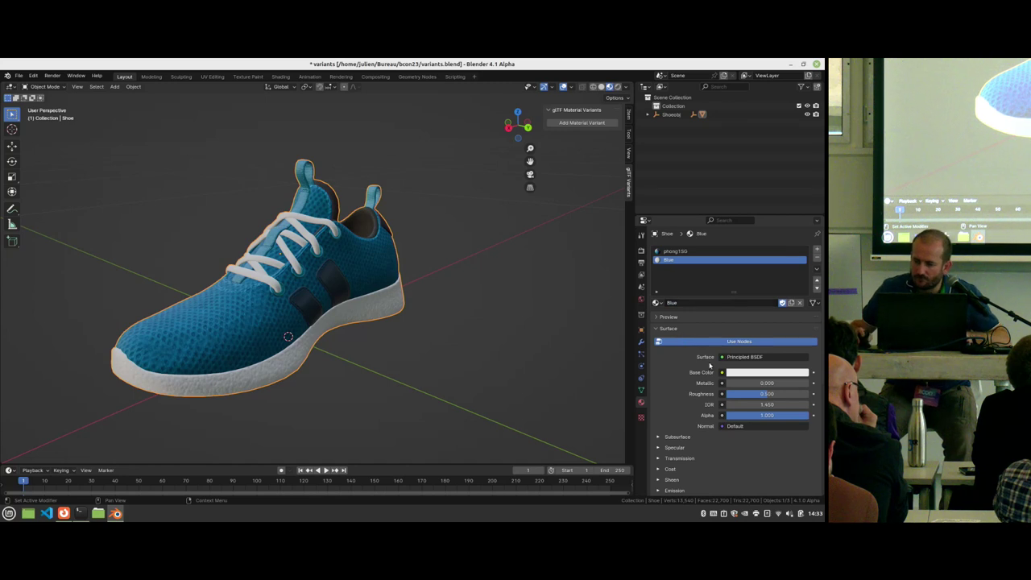
pyautogui.click(731, 372)
pyautogui.moveTo(763, 285); pyautogui.dragTo(783, 267)
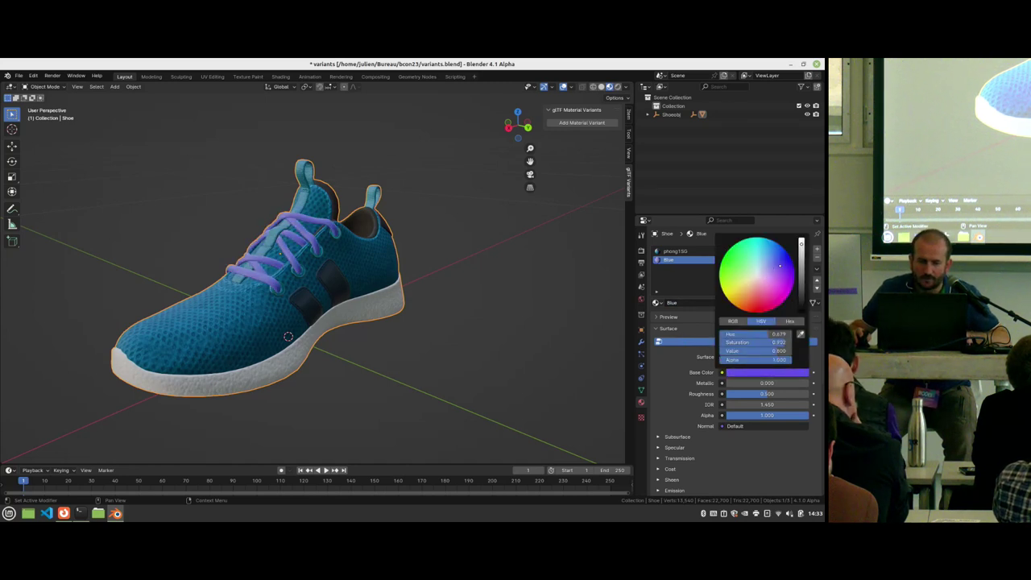
# Step: Add a glTF material variant named Variant and assign the shoe's current materials, phong1SG and Blue, to it
pyautogui.click(597, 123)
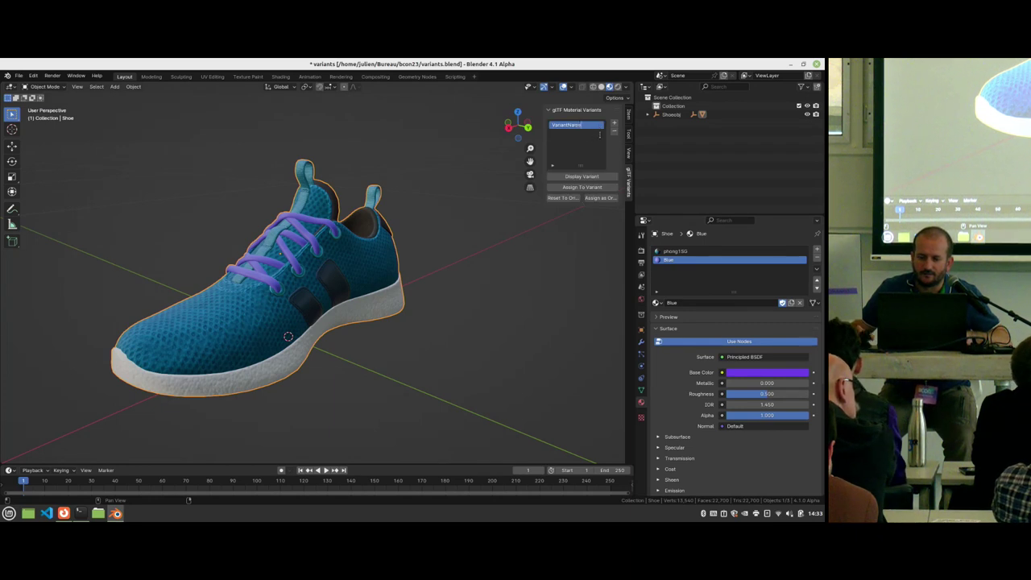
pyautogui.write('Variant')
pyautogui.press('Return')
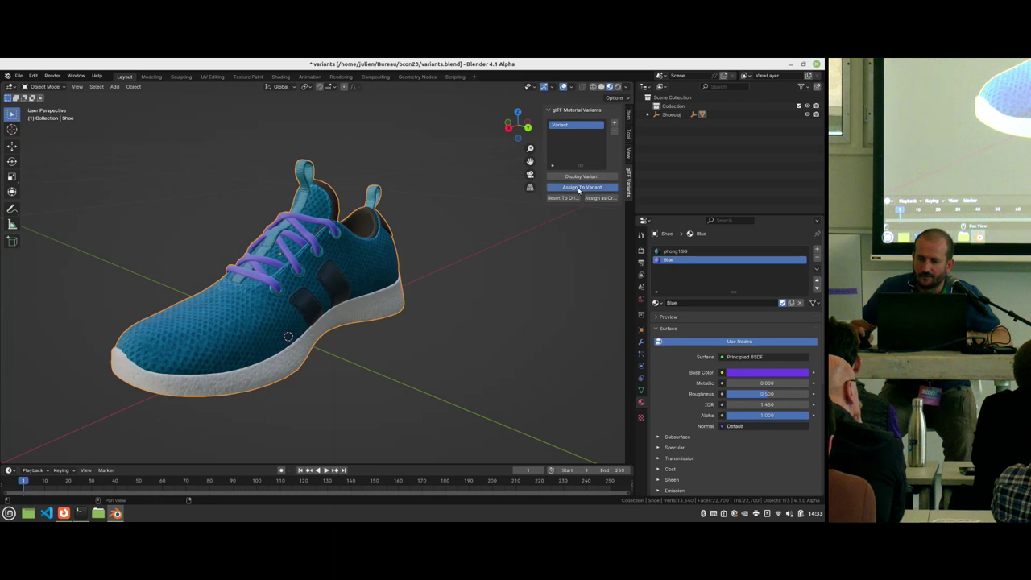
pyautogui.click(586, 187)
pyautogui.click(683, 251)
pyautogui.click(684, 257)
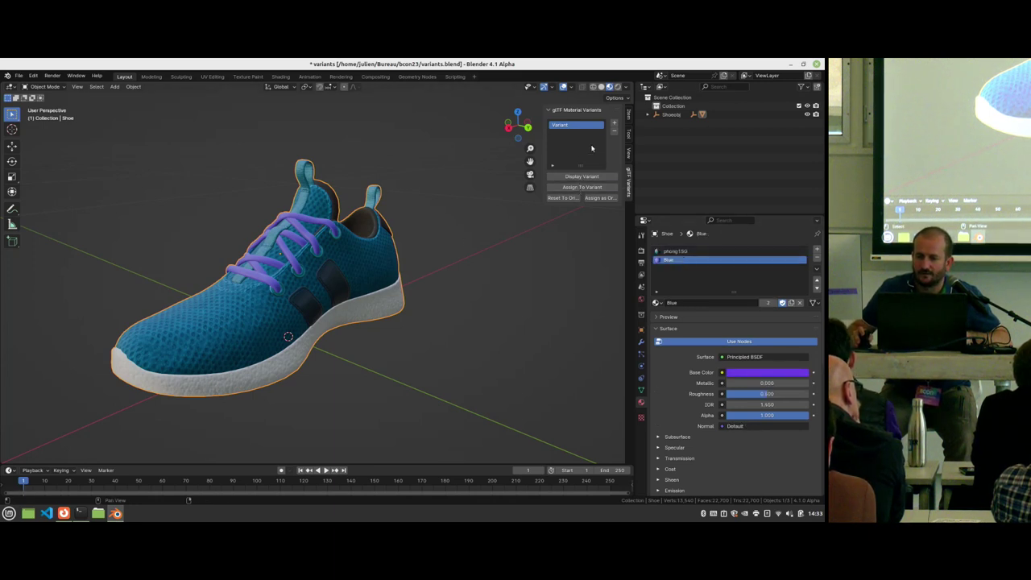
# Step: Add a second variant named Variant2 and put phong1SG.001 in the shoe's first material slot
pyautogui.click(614, 124)
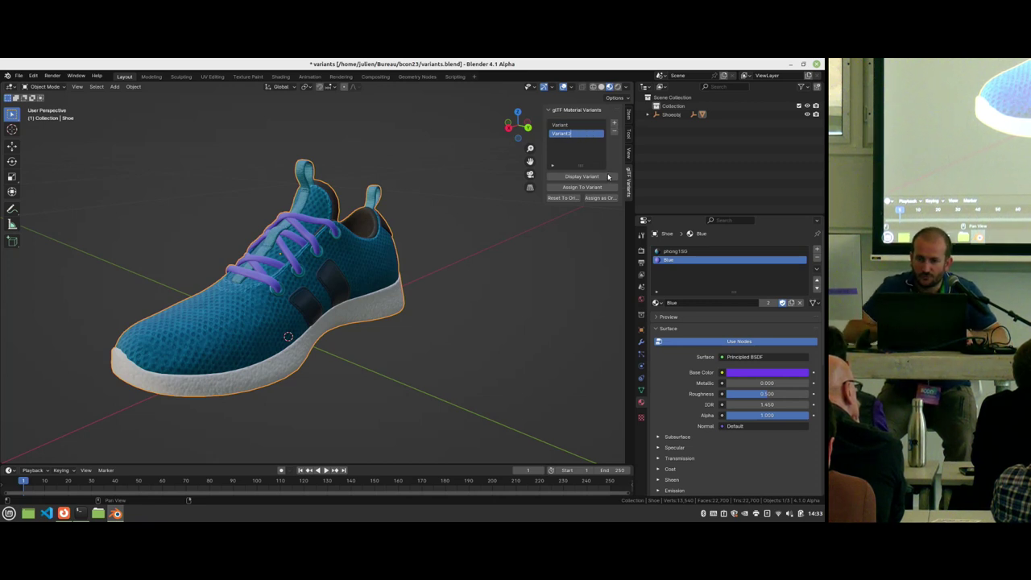
pyautogui.click(675, 251)
pyautogui.click(656, 303)
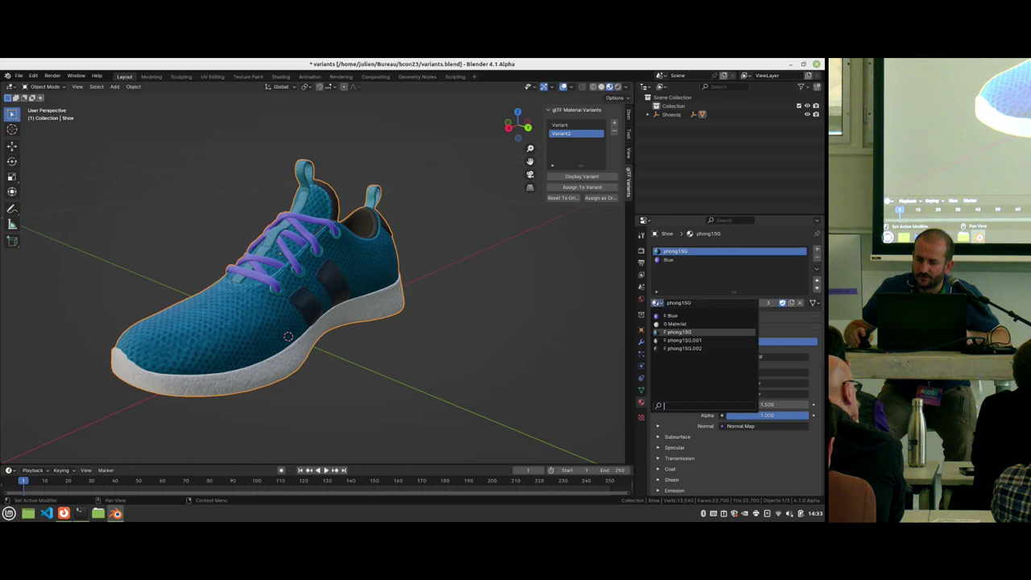
pyautogui.click(681, 340)
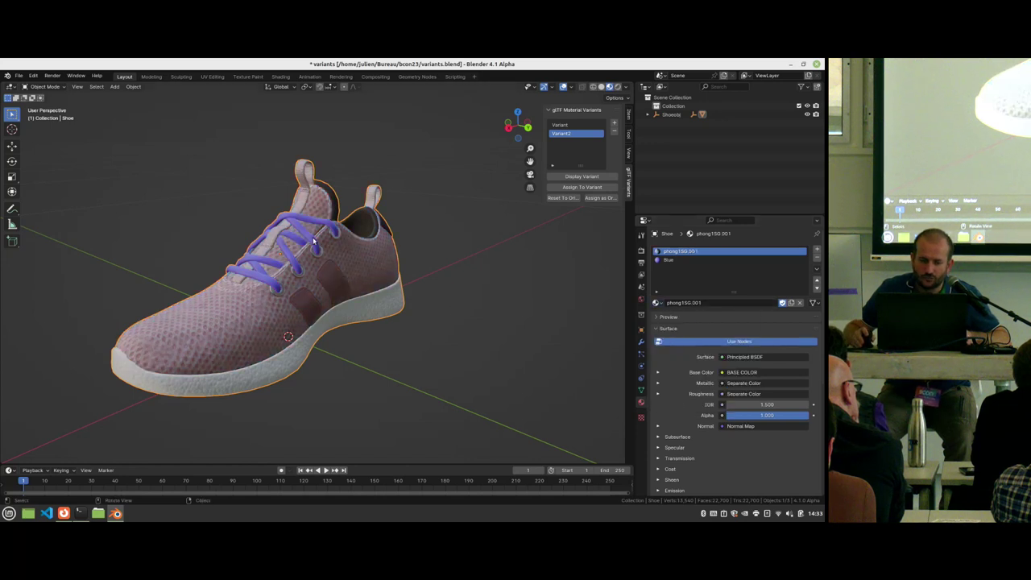
# Step: Make a separate copy of the Blue lace material named Red with a pinkish-red base color, and assign the current materials to Variant2
pyautogui.click(670, 259)
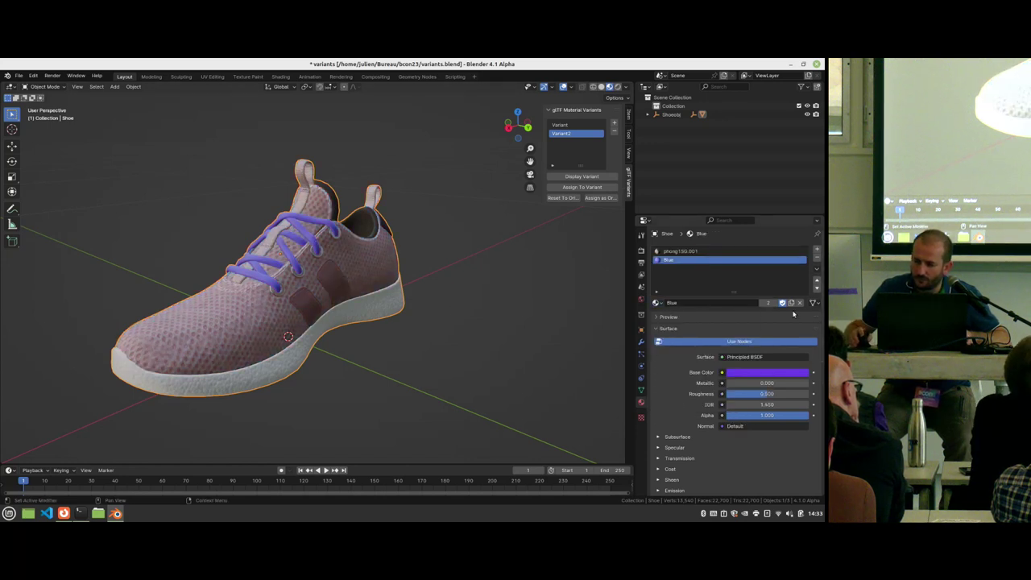
pyautogui.doubleClick(714, 300)
pyautogui.write('Red')
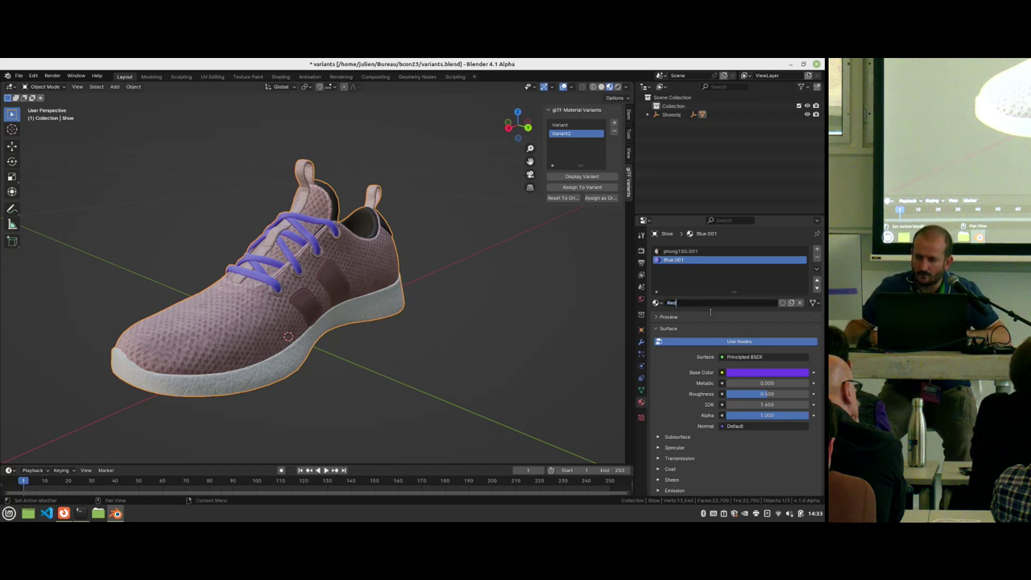
pyautogui.press('Return')
pyautogui.click(768, 371)
pyautogui.moveTo(761, 278); pyautogui.dragTo(759, 295)
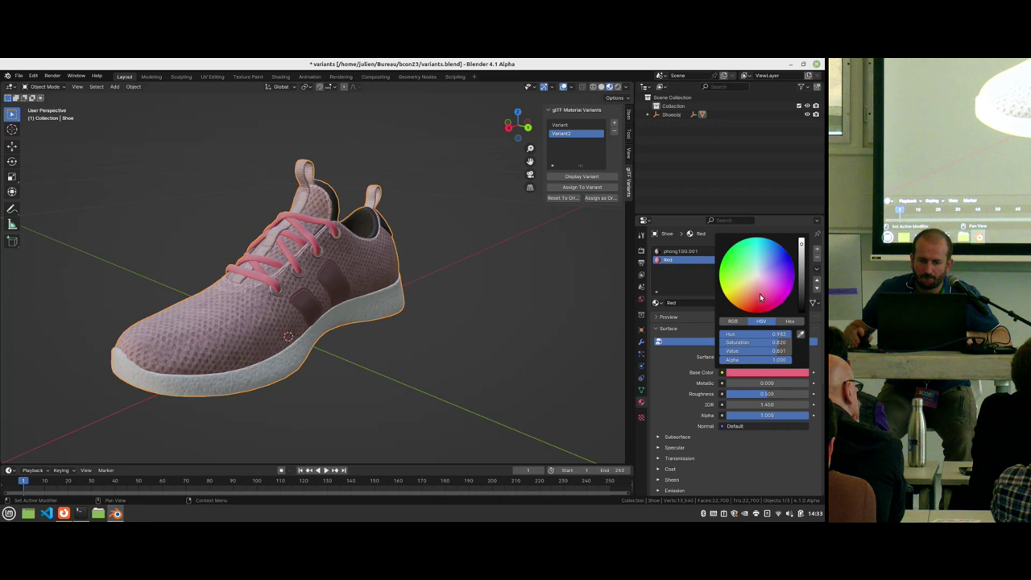
pyautogui.click(578, 187)
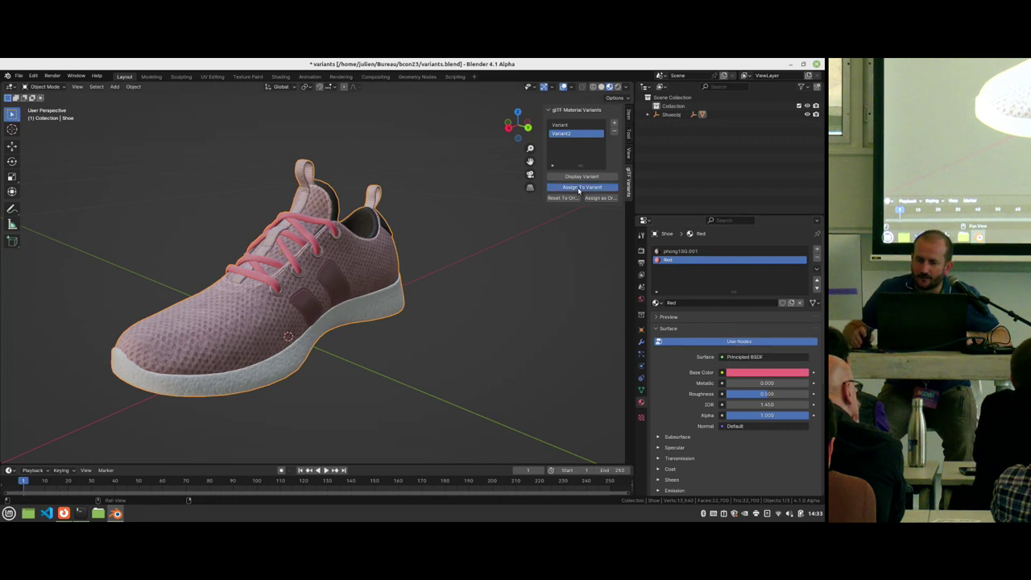
# Step: Add a third variant named Variant3 and put phong1SG.002 in the shoe's first material slot
pyautogui.click(614, 123)
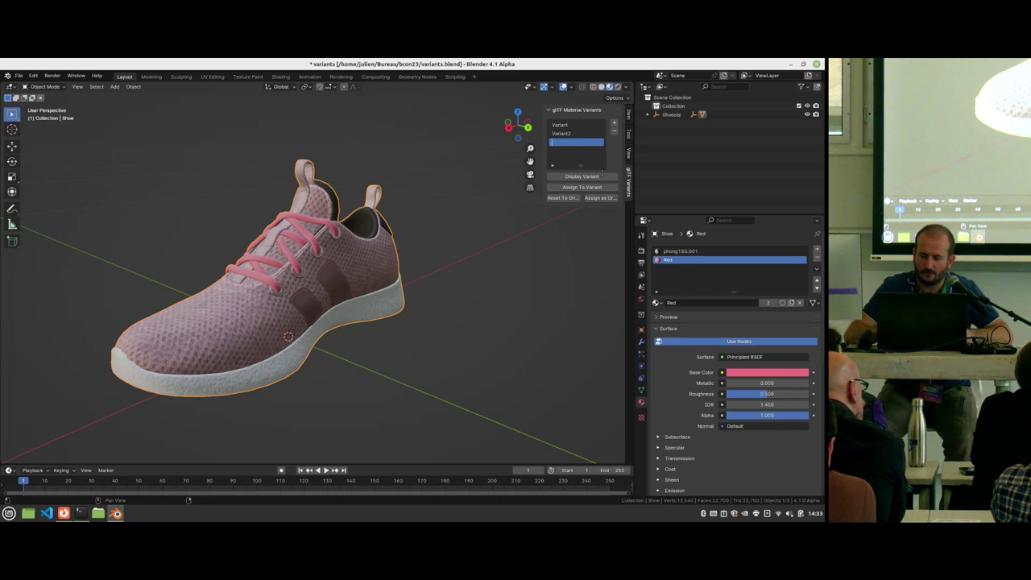
pyautogui.write('3')
pyautogui.press('Return')
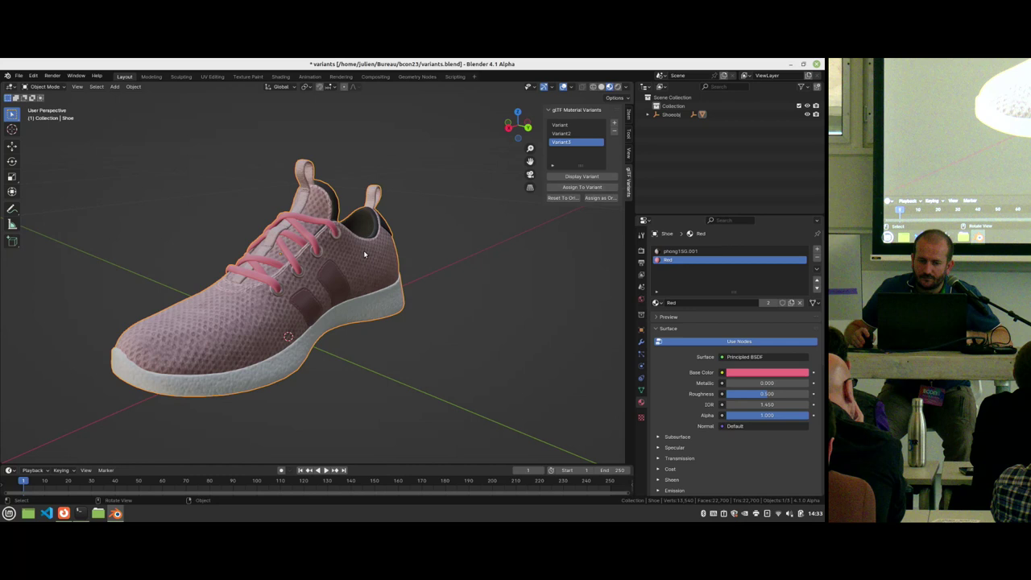
pyautogui.click(681, 250)
pyautogui.click(656, 302)
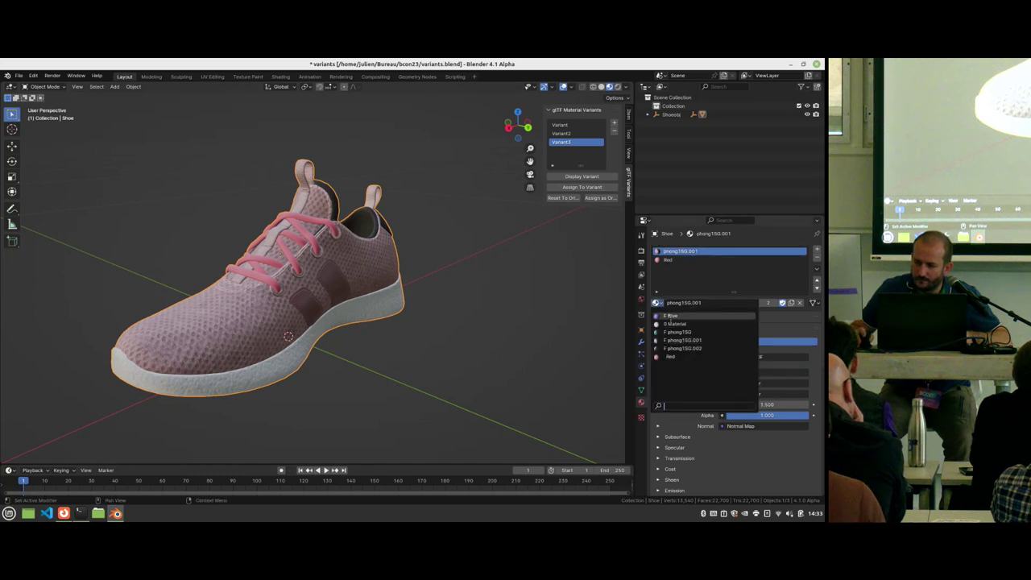
pyautogui.click(680, 348)
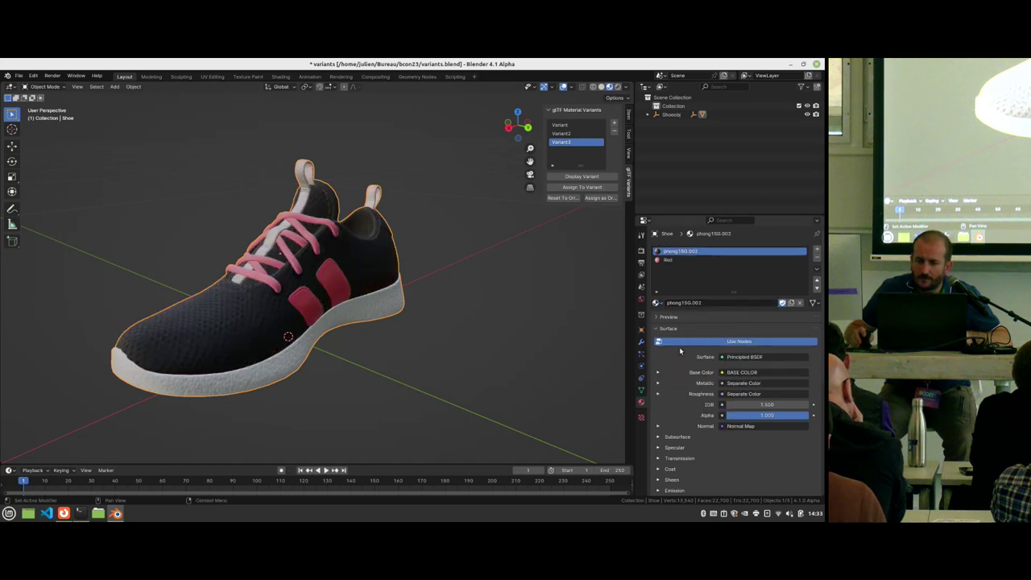
# Step: Make a separate copy of the Red lace material in the second slot and name it Black
pyautogui.click(668, 259)
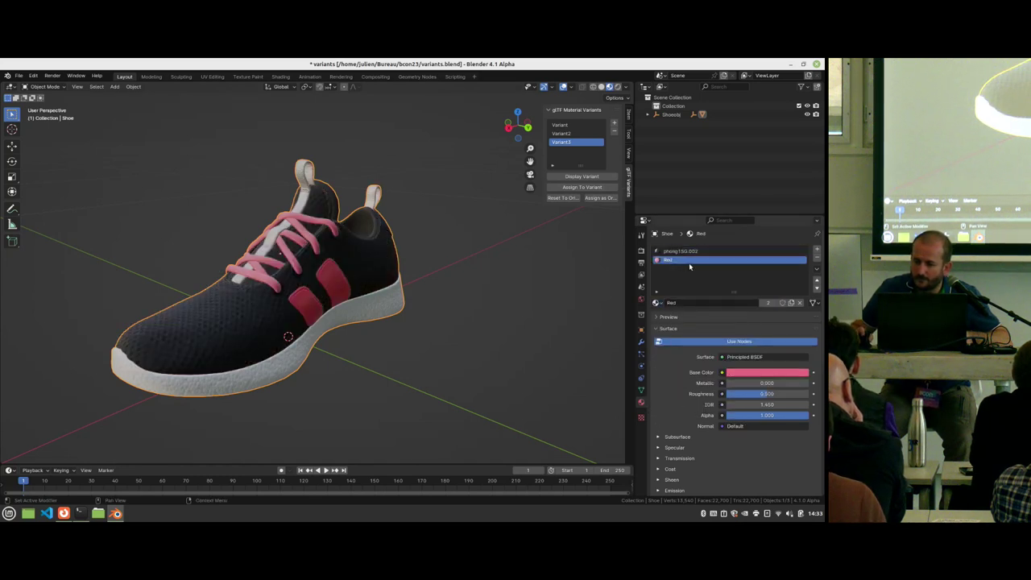
pyautogui.click(769, 303)
pyautogui.click(734, 302)
pyautogui.write('B')
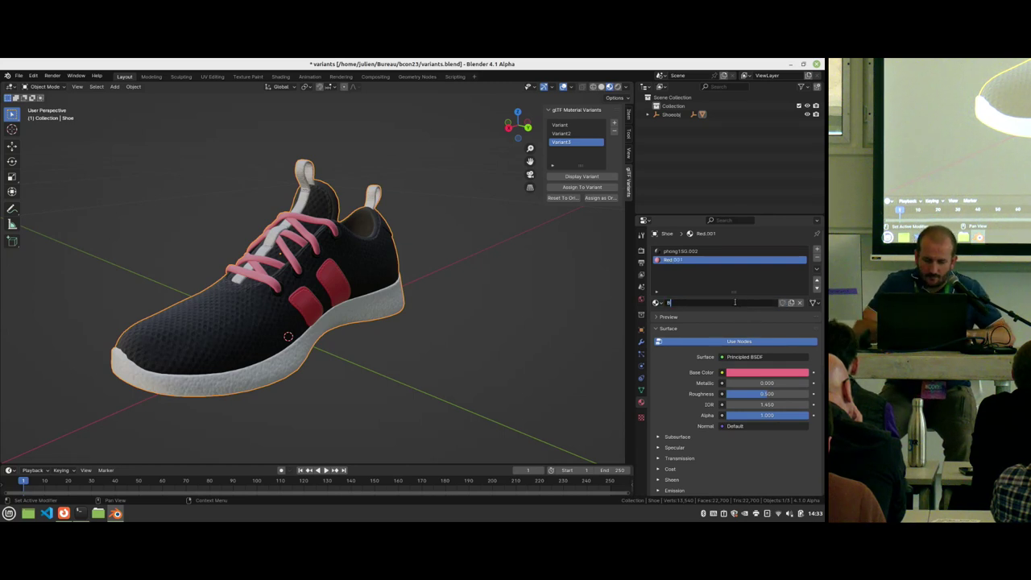
pyautogui.write('lack')
pyautogui.press('Return')
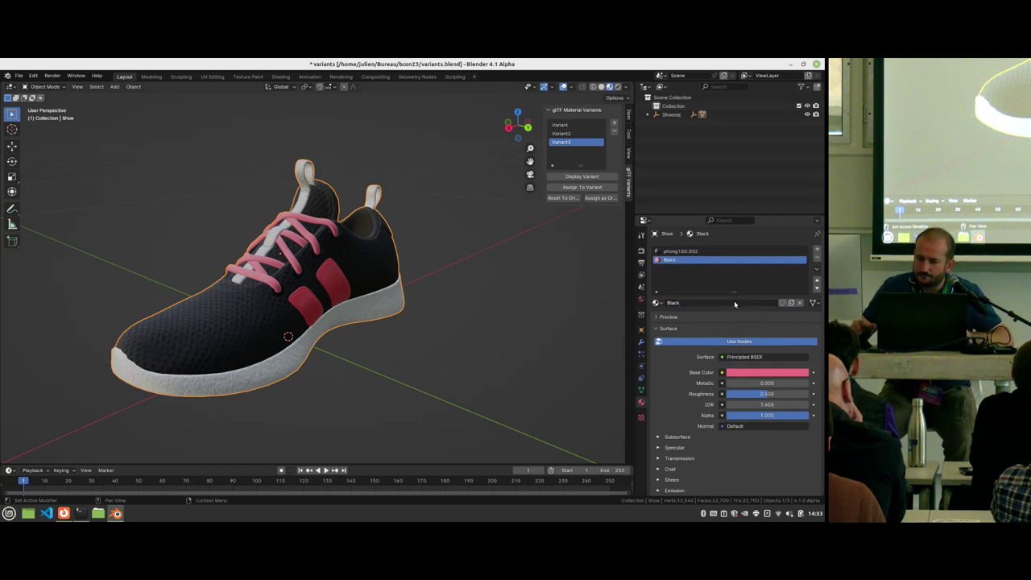
# Step: Darken the Black lace material's base color to near-black and assign the shoe's current materials to Variant3
pyautogui.click(745, 369)
pyautogui.moveTo(762, 294); pyautogui.dragTo(755, 305)
pyautogui.moveTo(806, 269); pyautogui.dragTo(801, 310)
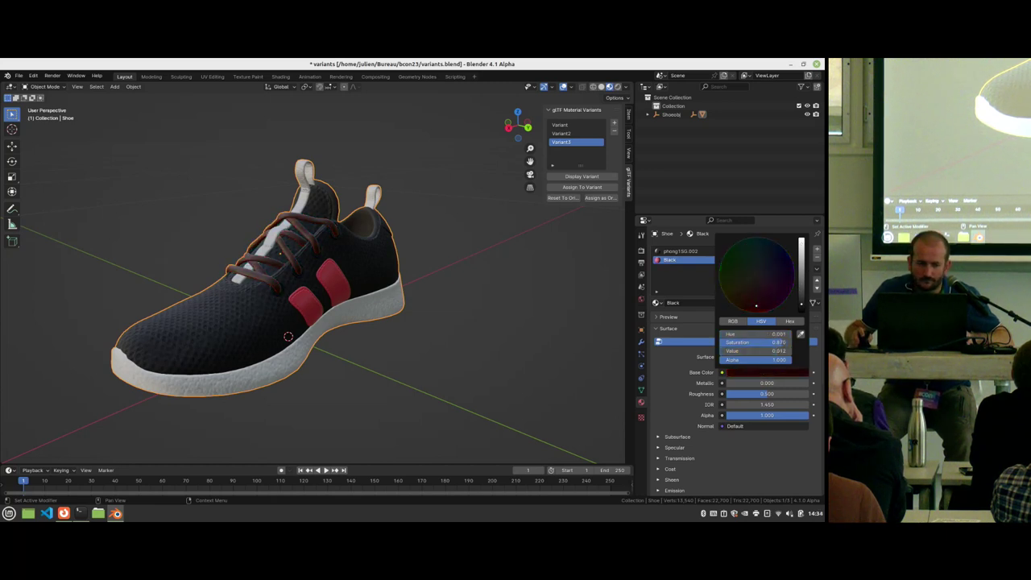
pyautogui.moveTo(595, 266); pyautogui.dragTo(559, 230, button='middle')
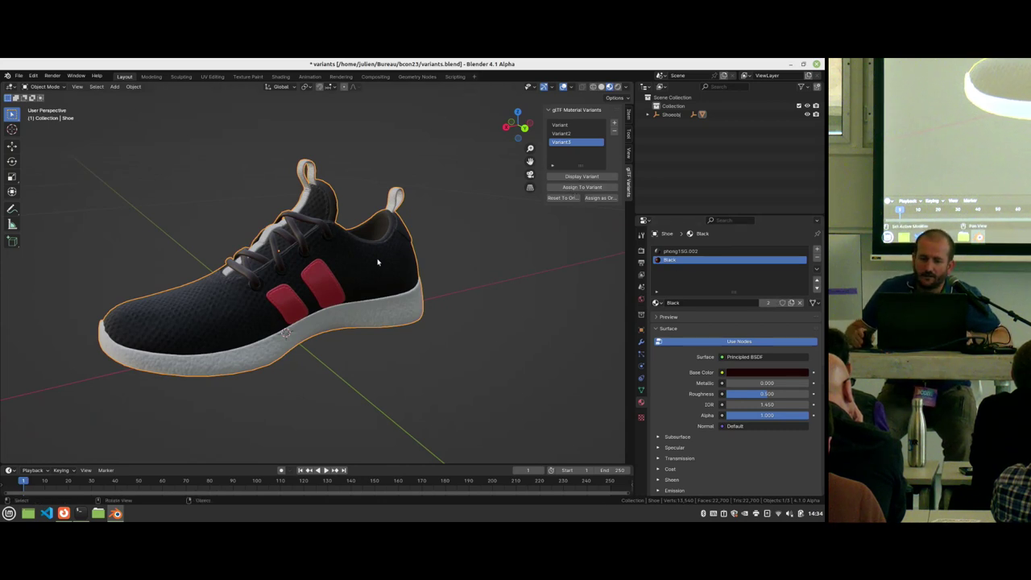
# Step: Put Blue in the second material slot and assign the phong1SG.002 and Blue combination as the shoe's original materials
pyautogui.click(657, 303)
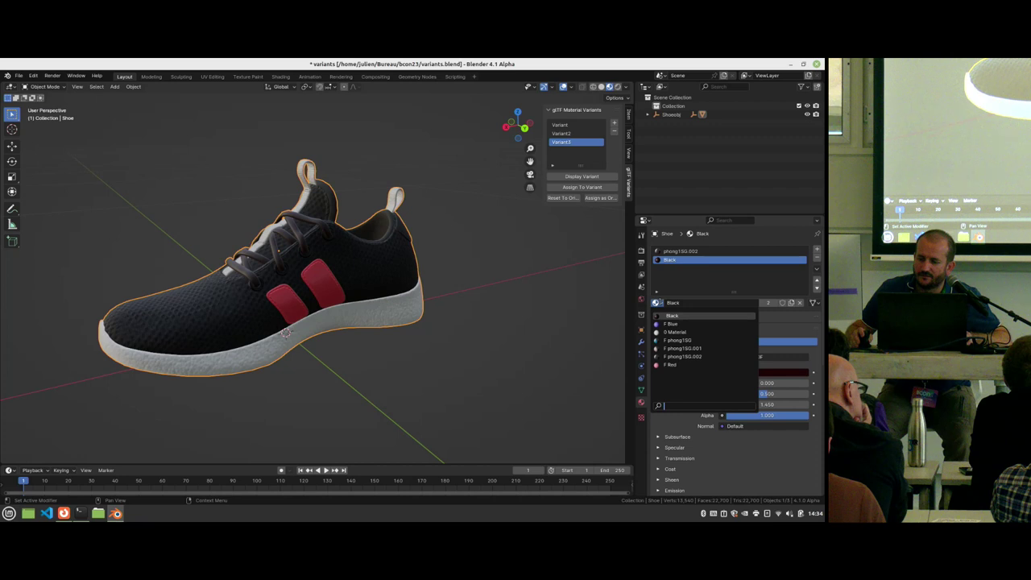
pyautogui.click(673, 324)
pyautogui.moveTo(378, 288); pyautogui.dragTo(338, 253, button='middle')
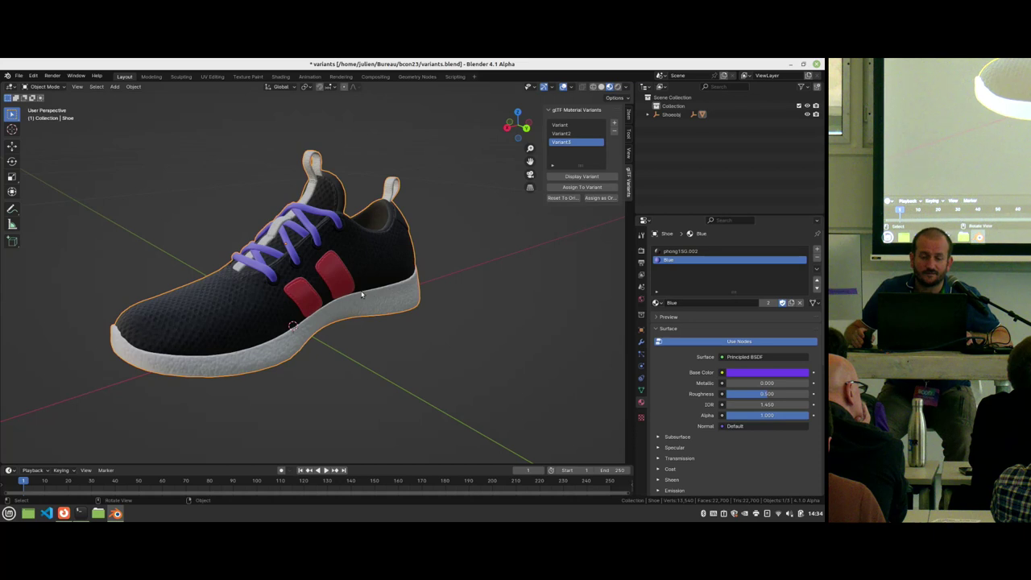
pyautogui.moveTo(545, 205); pyautogui.dragTo(500, 205)
pyautogui.click(589, 198)
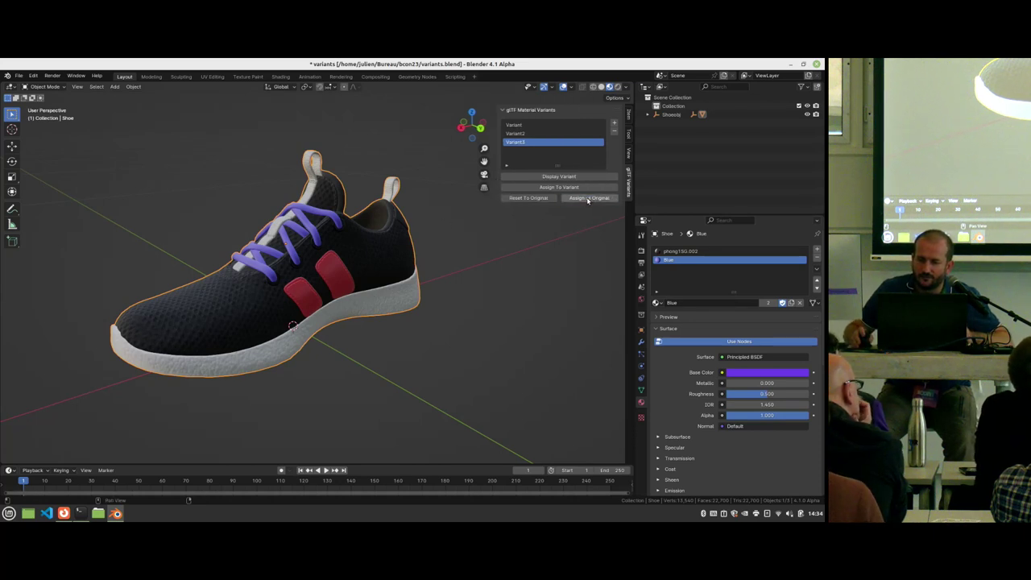
# Step: Display Variant, Variant2 and Variant3 in turn on the shoe to check each variant's materials
pyautogui.scroll(-3, 358, 269)
pyautogui.moveTo(358, 269); pyautogui.dragTo(429, 282, button='middle')
pyautogui.click(537, 126)
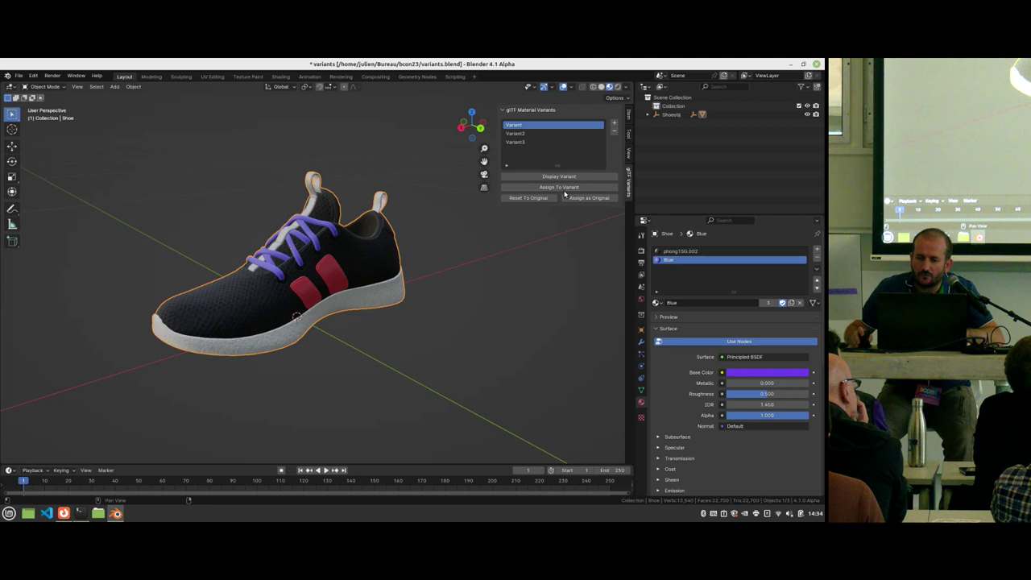
pyautogui.click(542, 175)
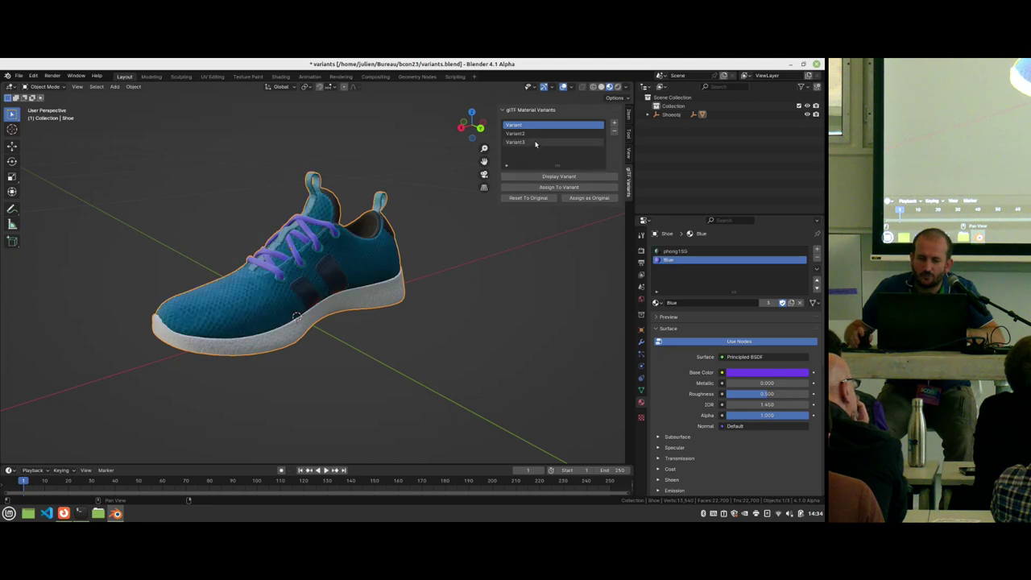
pyautogui.click(538, 134)
pyautogui.click(539, 177)
pyautogui.click(538, 141)
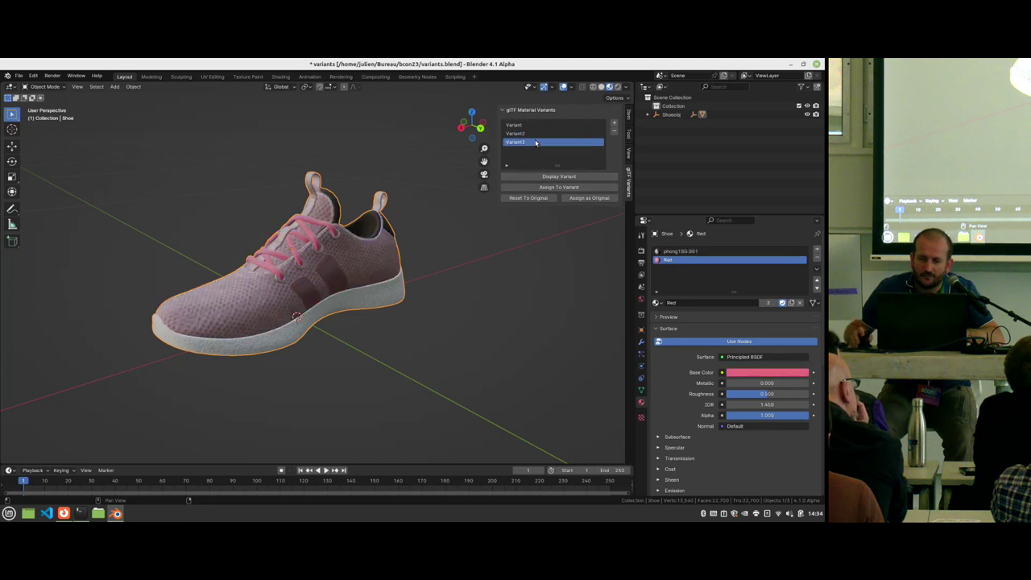
pyautogui.click(536, 176)
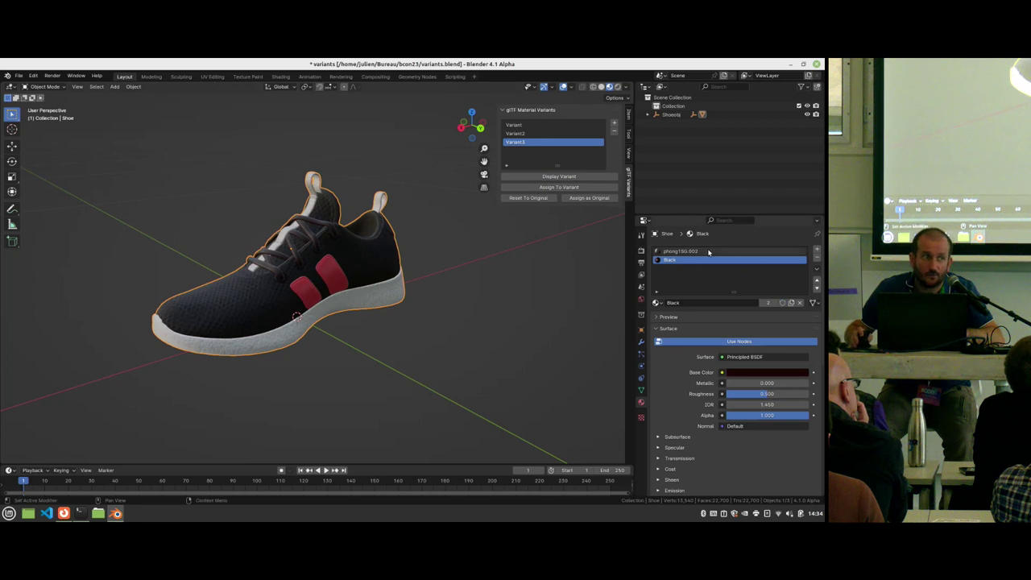
pyautogui.click(564, 125)
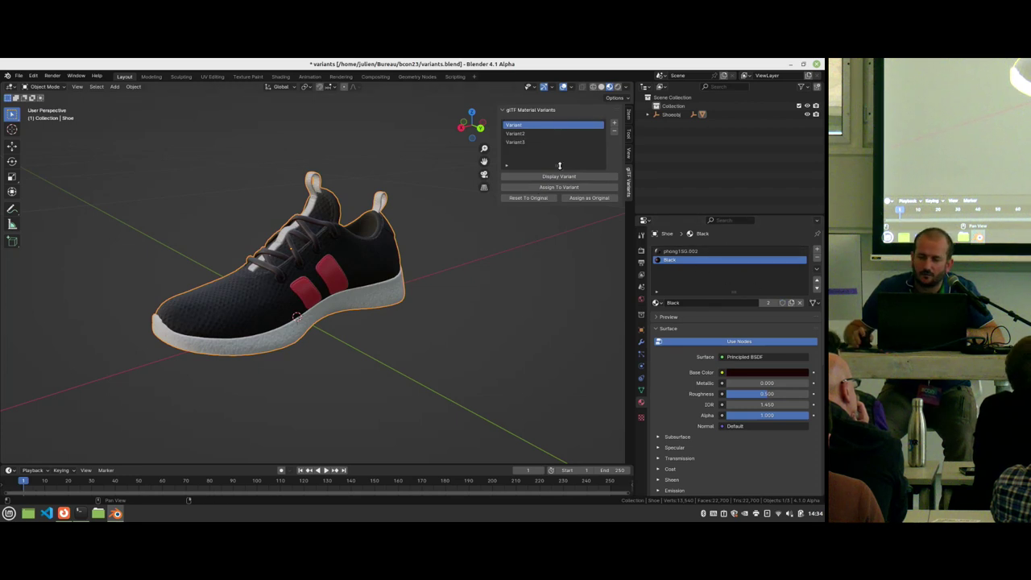
# Step: Export the shoe scene as a glTF Binary file named variants.glb into the tmp folder
pyautogui.press('F4')
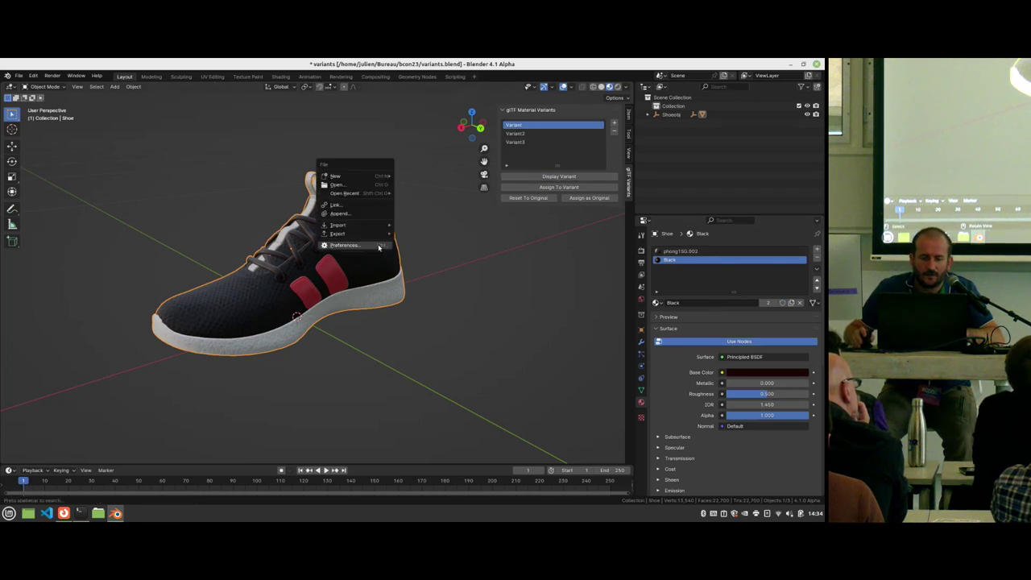
pyautogui.moveTo(372, 233)
pyautogui.click(448, 321)
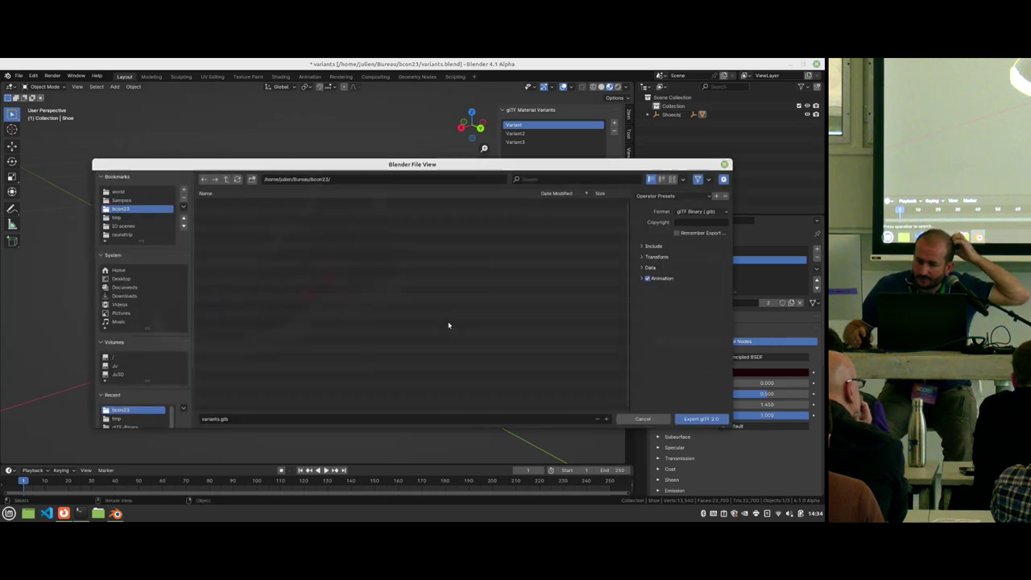
pyautogui.click(142, 217)
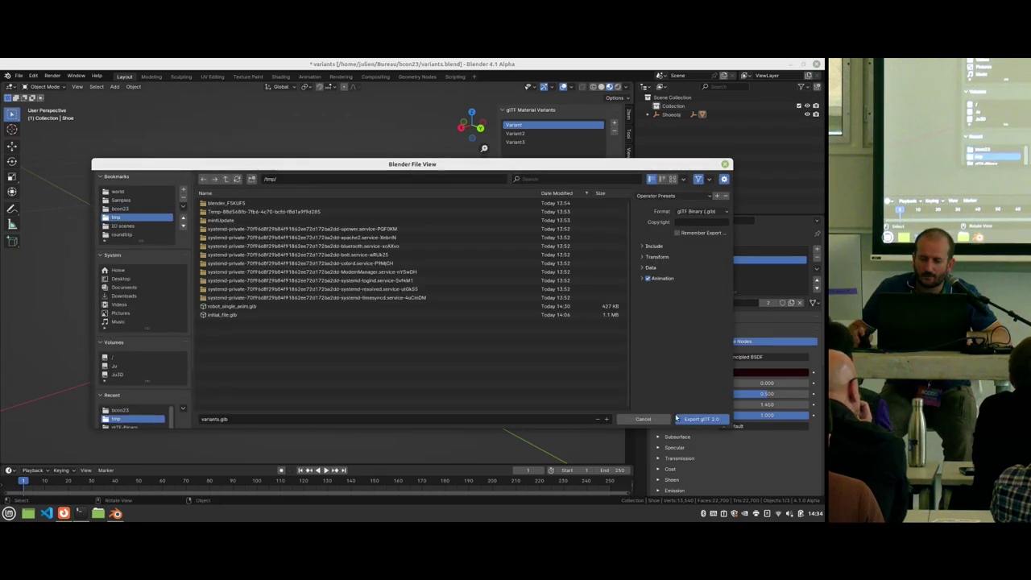
pyautogui.click(691, 419)
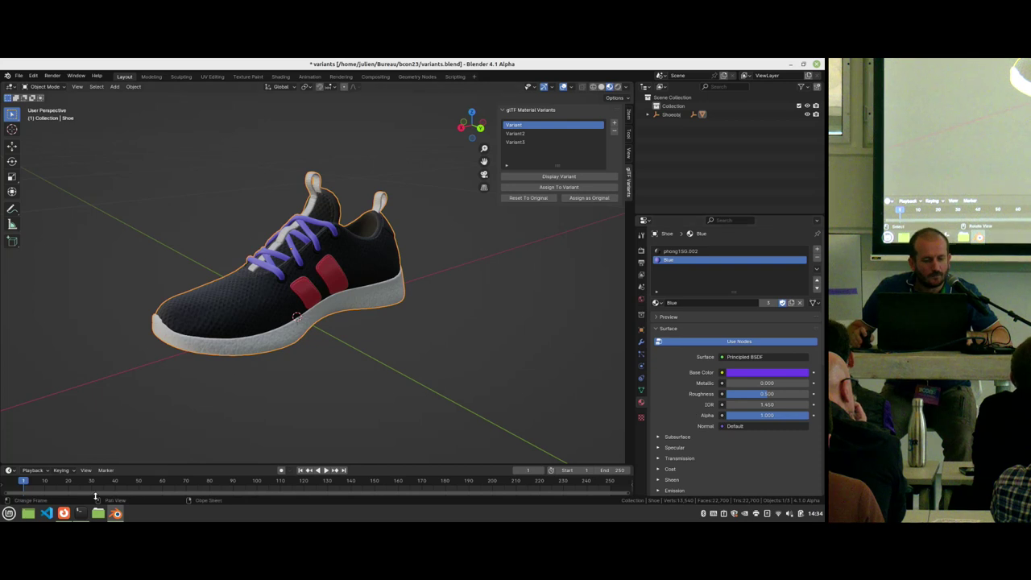
# Step: Switch to Firefox, load variants.glb into the glTF Viewer, and open a new browser tab
pyautogui.click(62, 513)
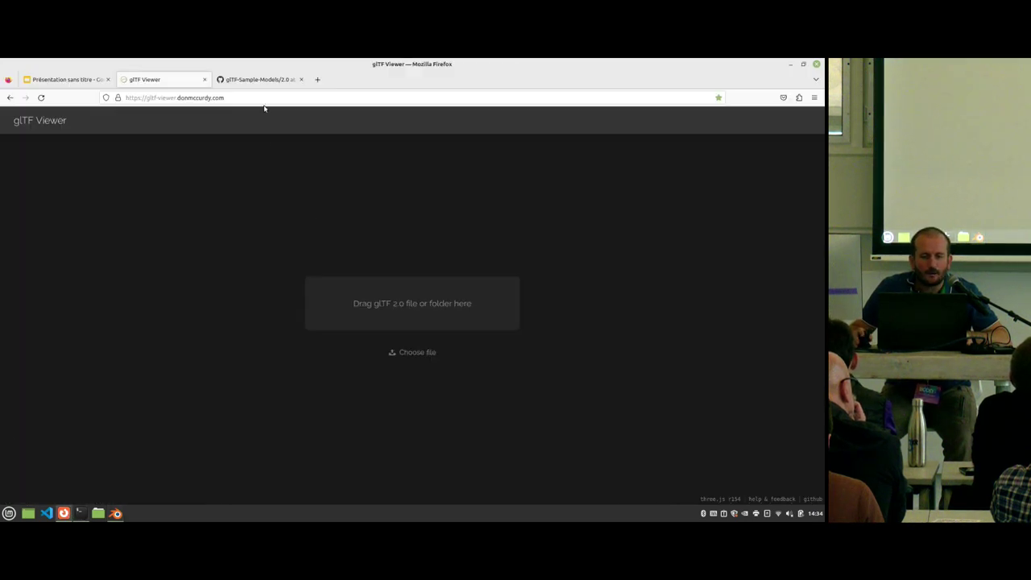
pyautogui.click(408, 355)
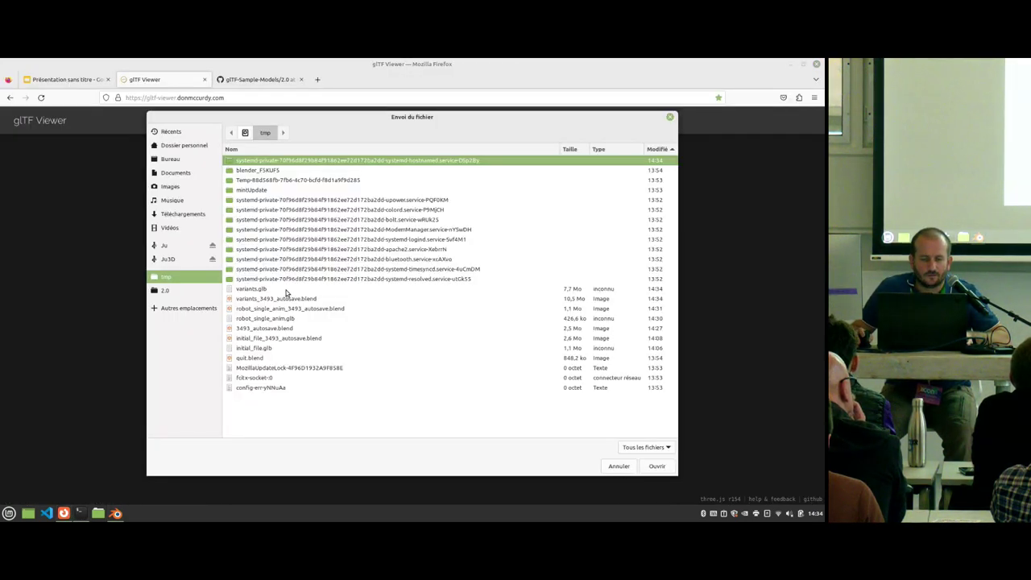
pyautogui.doubleClick(286, 290)
pyautogui.moveTo(285, 292); pyautogui.dragTo(383, 371)
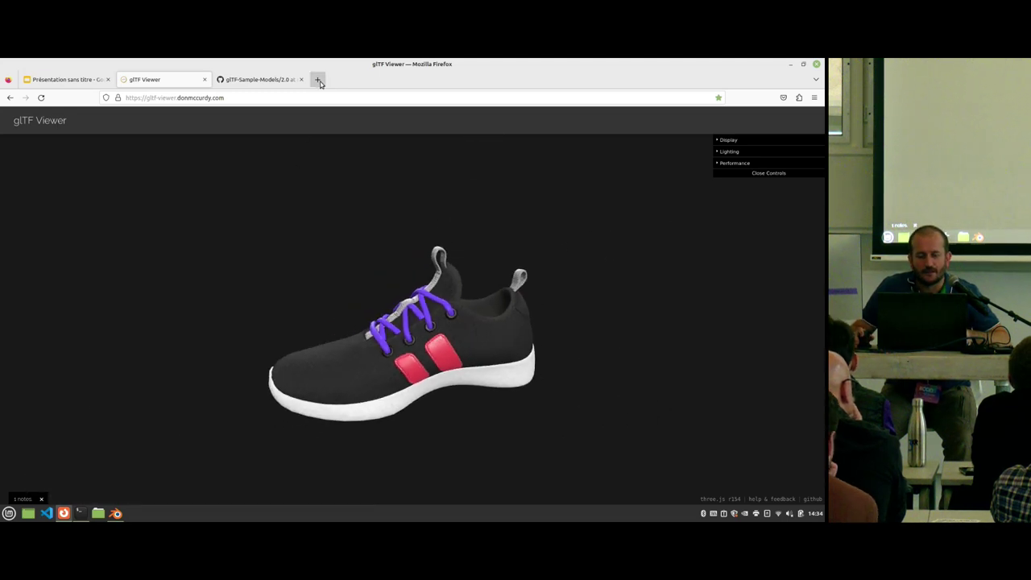
pyautogui.click(317, 79)
pyautogui.write('by')
pyautogui.press('Down')
pyautogui.press('BackSpace')
pyautogui.press('BackSpace')
pyautogui.press('BackSpace')
pyautogui.press('BackSpace')
pyautogui.press('BackSpace')
pyautogui.press('BackSpace')
pyautogui.press('BackSpace')
pyautogui.press('BackSpace')
pyautogui.press('BackSpace')
pyautogui.press('BackSpace')
pyautogui.press('BackSpace')
pyautogui.press('BackSpace')
pyautogui.press('BackSpace')
pyautogui.press('BackSpace')
pyautogui.press('BackSpace')
pyautogui.press('BackSpace')
pyautogui.press('BackSpace')
pyautogui.press('BackSpace')
pyautogui.press('BackSpace')
pyautogui.press('BackSpace')
pyautogui.press('BackSpace')
pyautogui.press('BackSpace')
pyautogui.press('BackSpace')
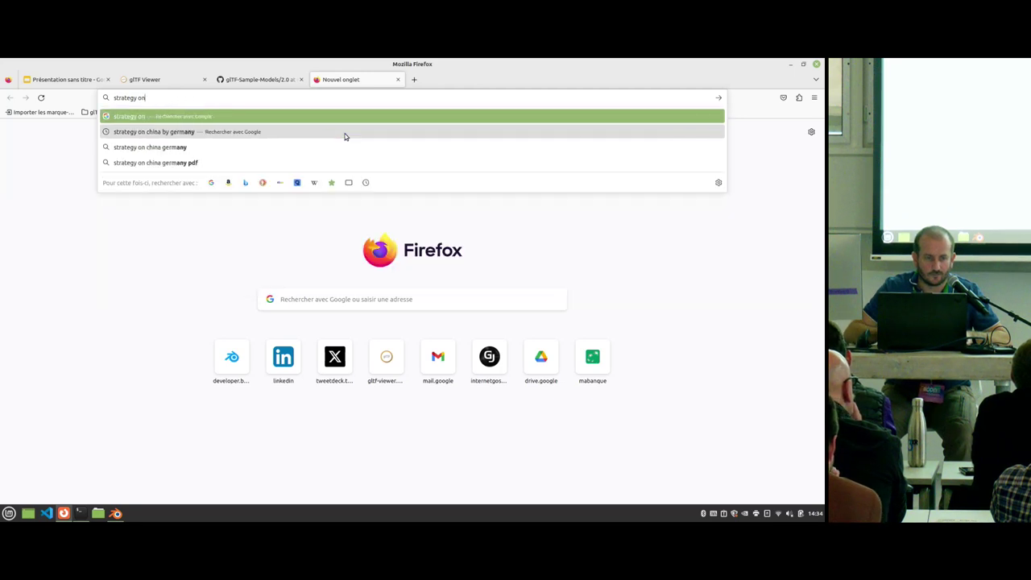
# Step: Look up "baby" to open the suggested Babylon.js Sandbox page, and load variants.glb into it
pyautogui.write('baby')
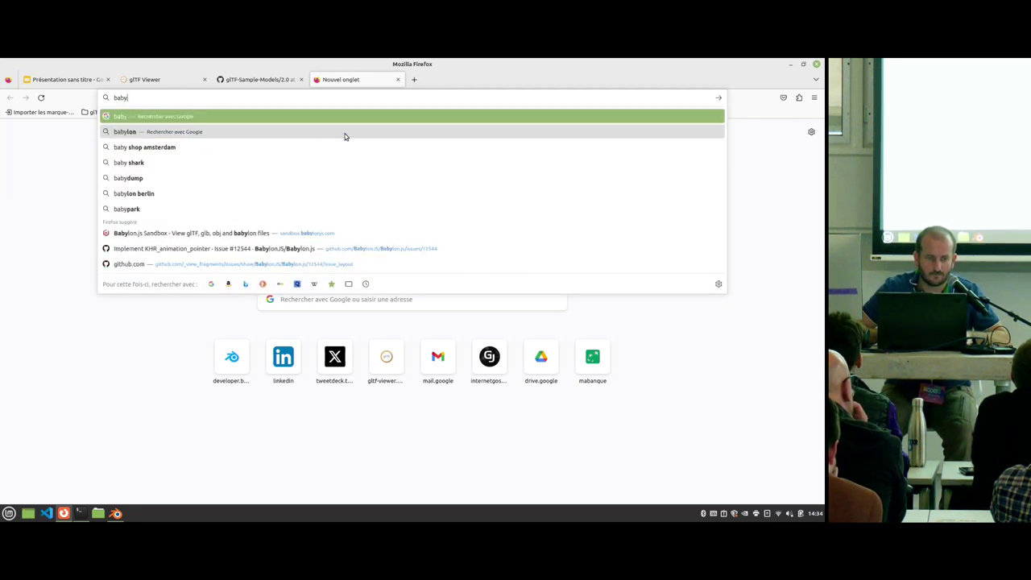
pyautogui.press('Down')
pyautogui.press('Down')
pyautogui.press('Down')
pyautogui.press('Down')
pyautogui.press('Down')
pyautogui.press('Down')
pyautogui.press('Down')
pyautogui.press('Return')
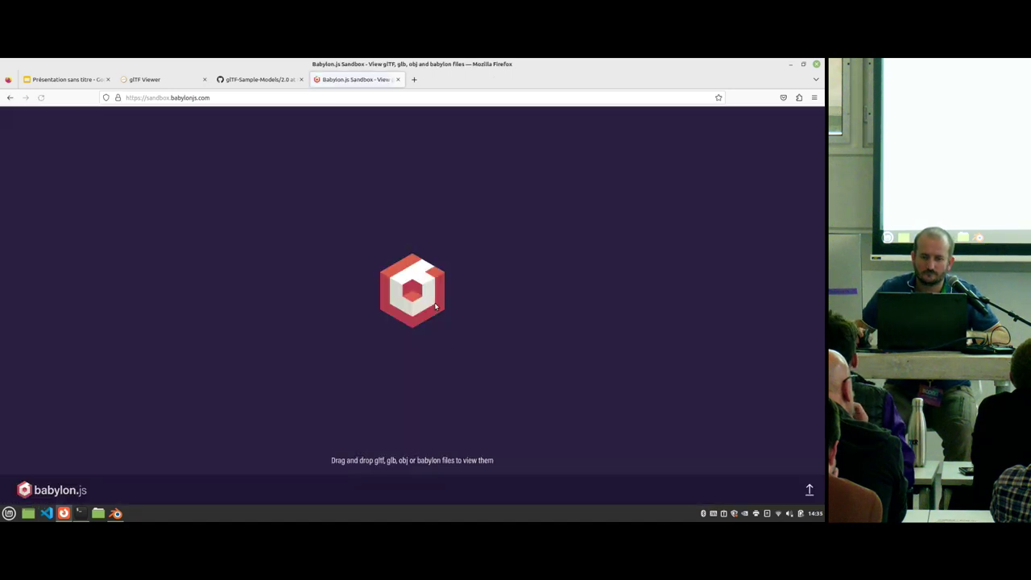
pyautogui.click(809, 488)
pyautogui.doubleClick(298, 292)
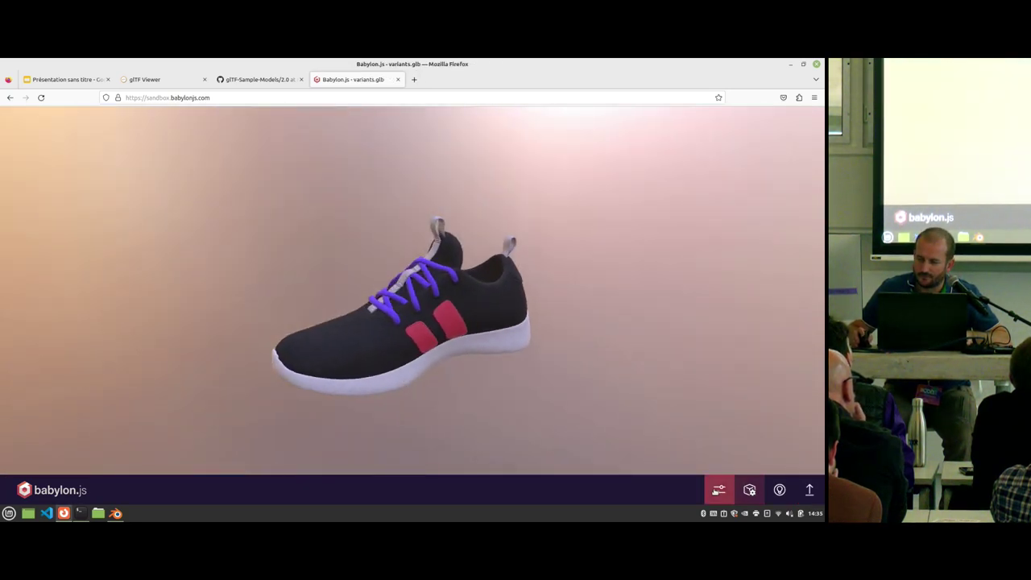
# Step: Preview Variant, Variant2 and Variant3 on the loaded shoe, return to Variant, and view the shoe from another angle
pyautogui.click(717, 491)
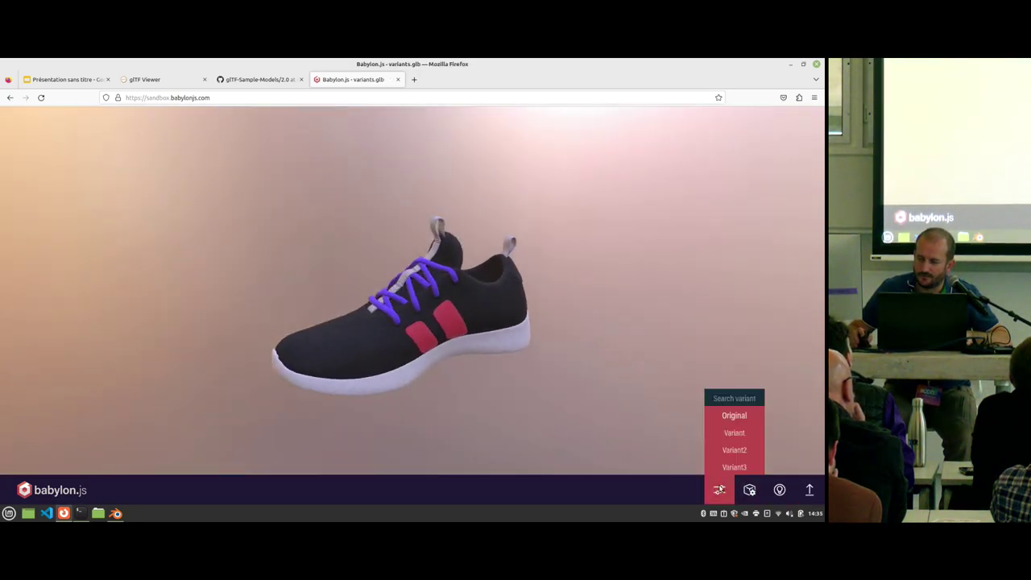
pyautogui.click(737, 434)
pyautogui.click(719, 489)
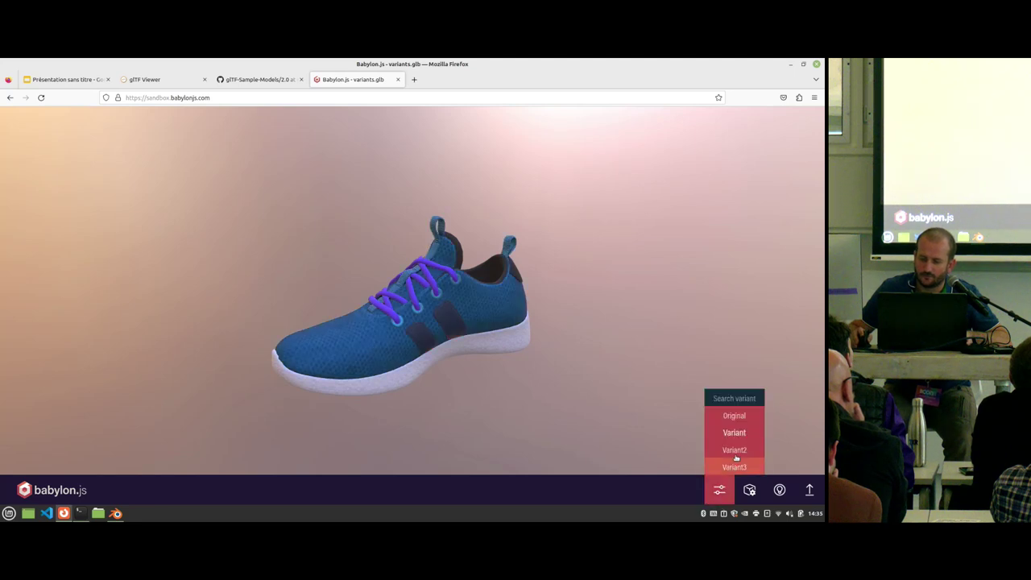
pyautogui.click(736, 448)
pyautogui.click(721, 488)
pyautogui.click(733, 467)
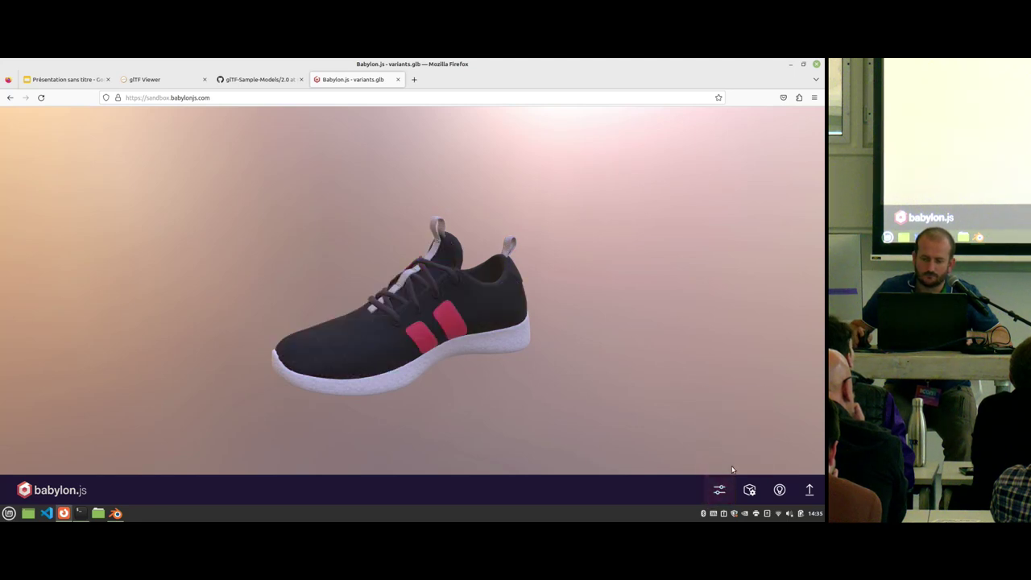
pyautogui.click(721, 488)
pyautogui.click(731, 450)
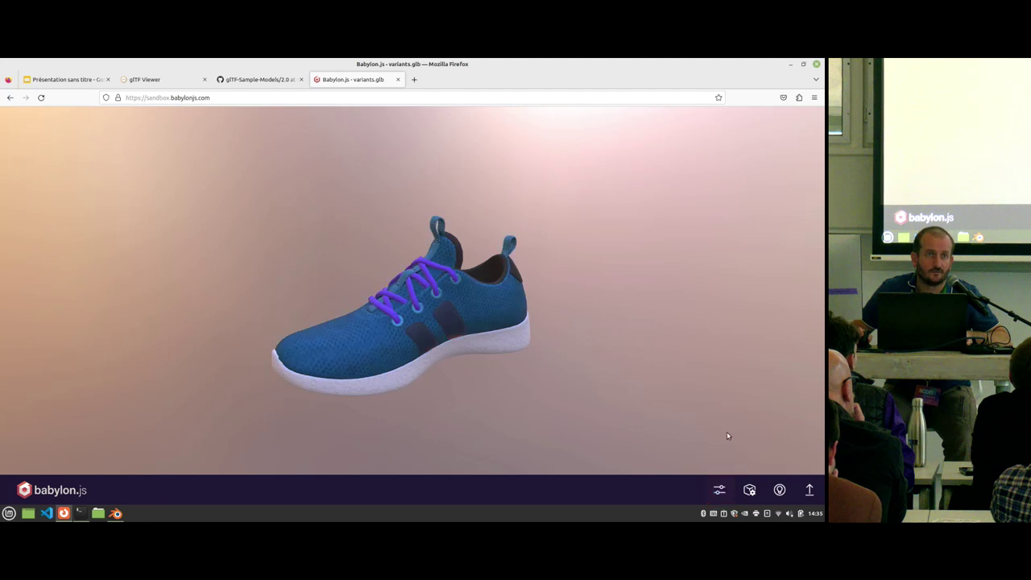
pyautogui.moveTo(574, 347); pyautogui.dragTo(553, 325)
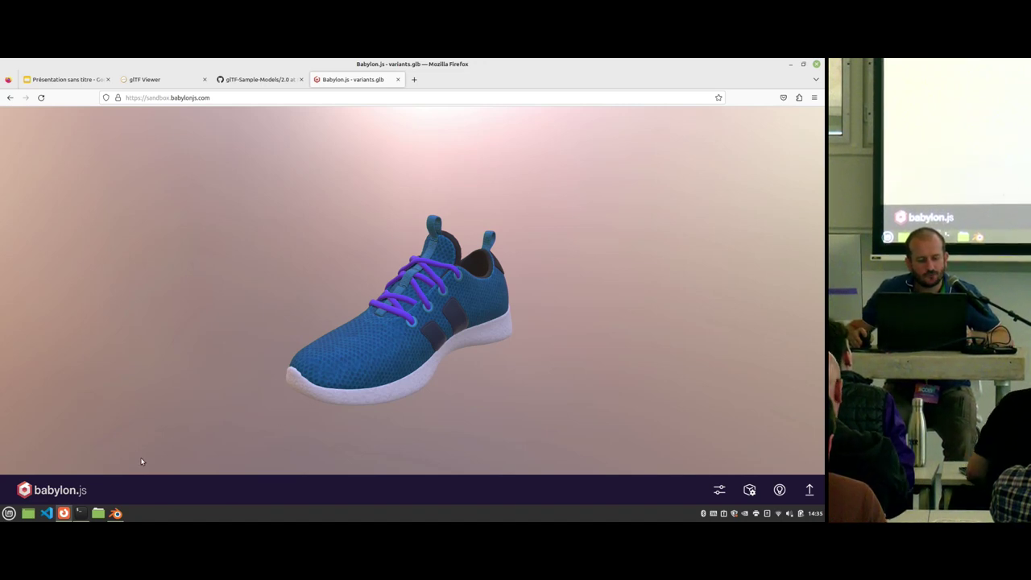
# Step: Switch back to Blender and start a new scene with the default cube, without saving the shoe file
pyautogui.click(117, 513)
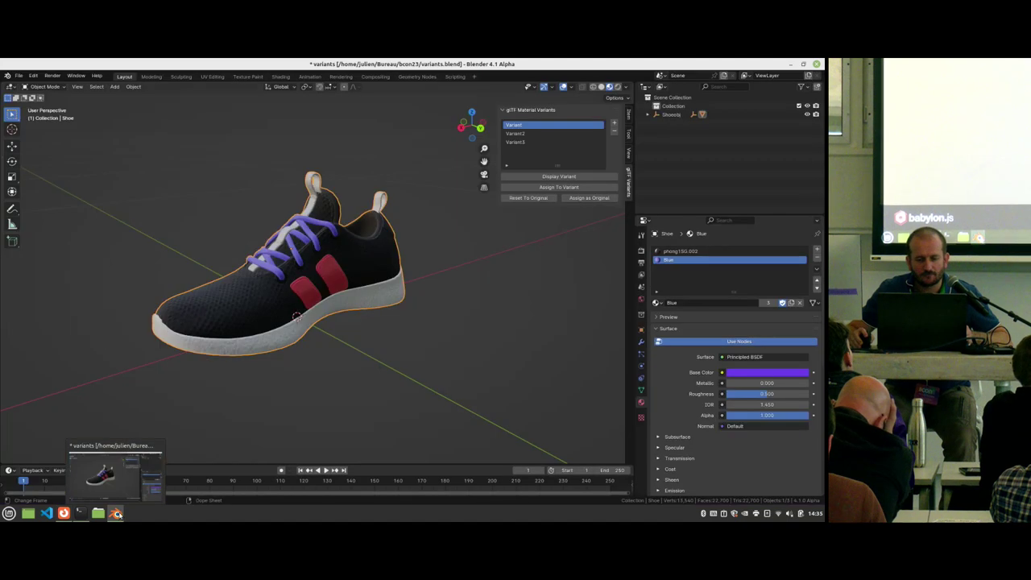
pyautogui.hotkey('ctrl', 'n')
pyautogui.click(351, 287)
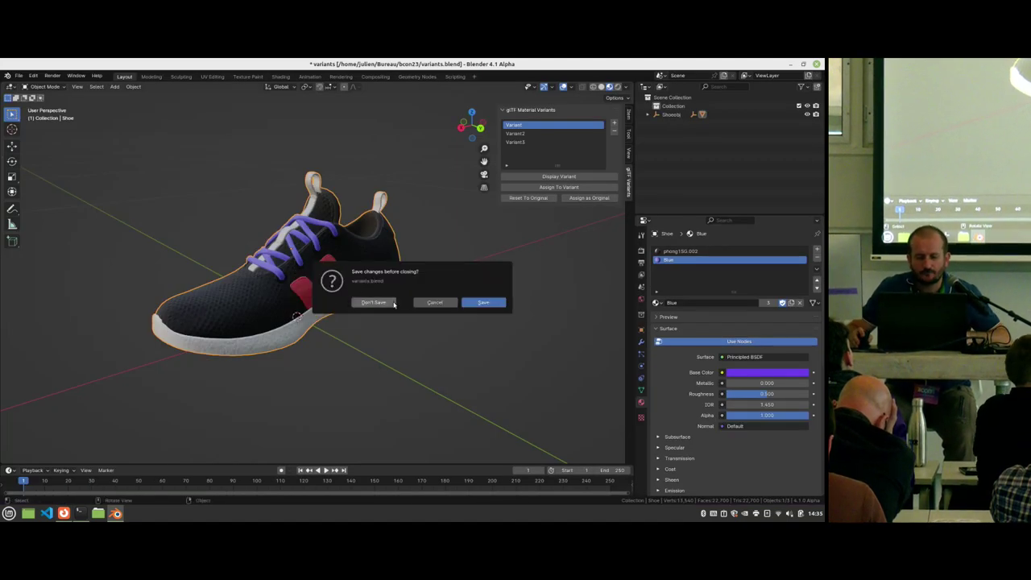
pyautogui.click(383, 302)
pyautogui.moveTo(385, 296)
pyautogui.mouseDown(button='middle')
pyautogui.moveTo(398, 290)
pyautogui.moveTo(395, 311)
pyautogui.mouseUp(button='middle')
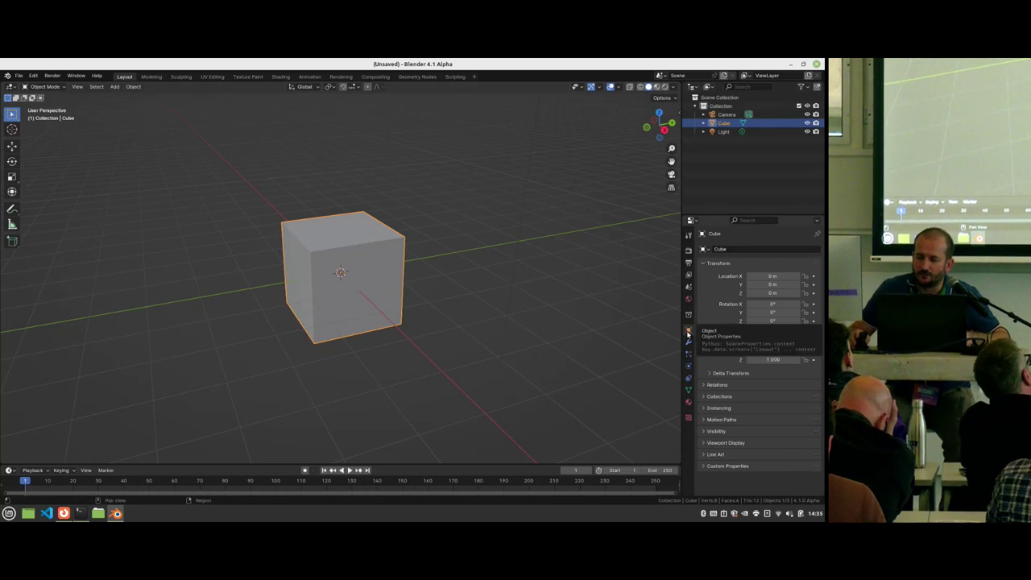
# Step: Add a float custom property named bcon23 to the Cube object with a default value of 3
pyautogui.click(716, 465)
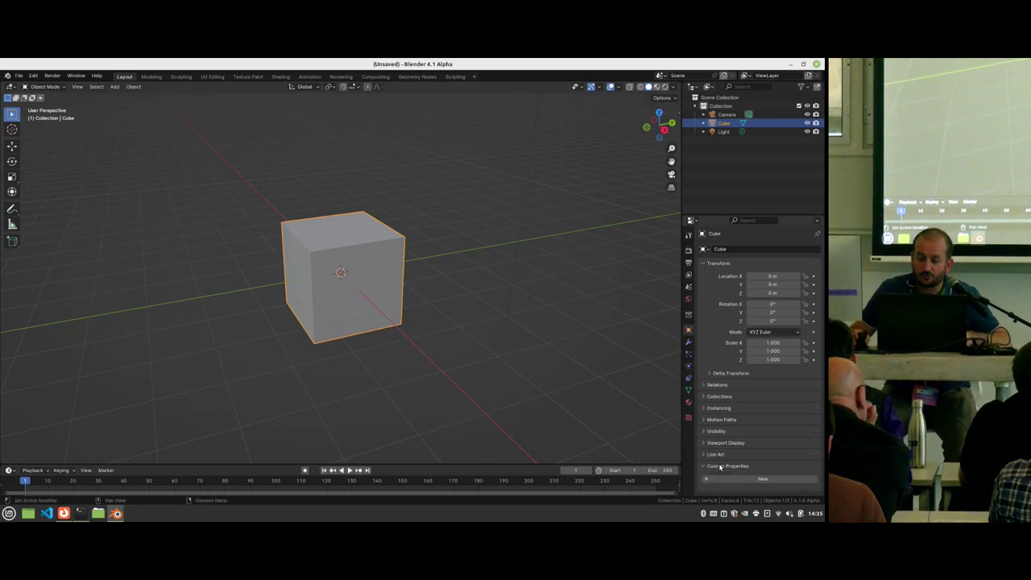
pyautogui.click(757, 478)
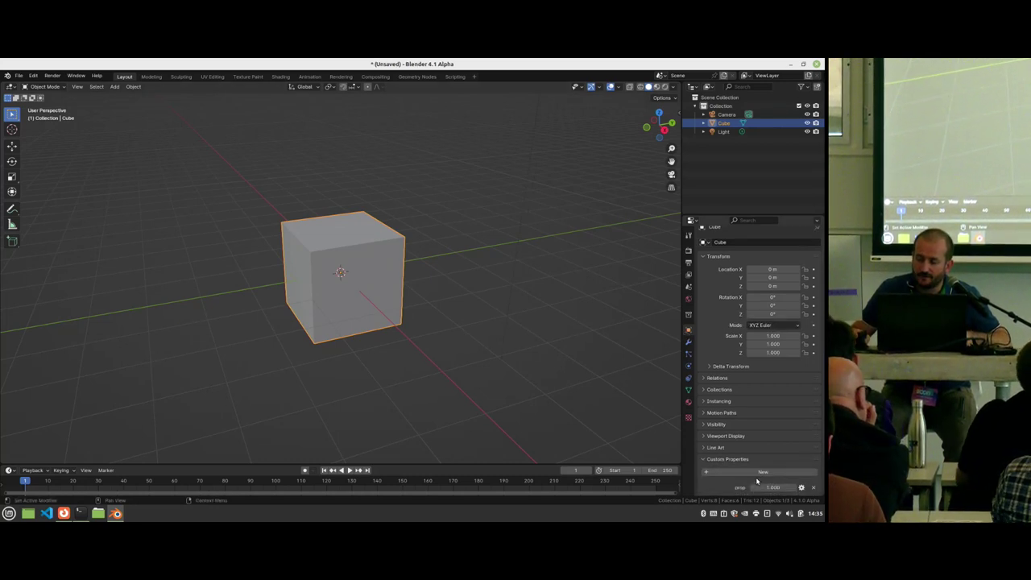
pyautogui.click(800, 487)
pyautogui.click(770, 369)
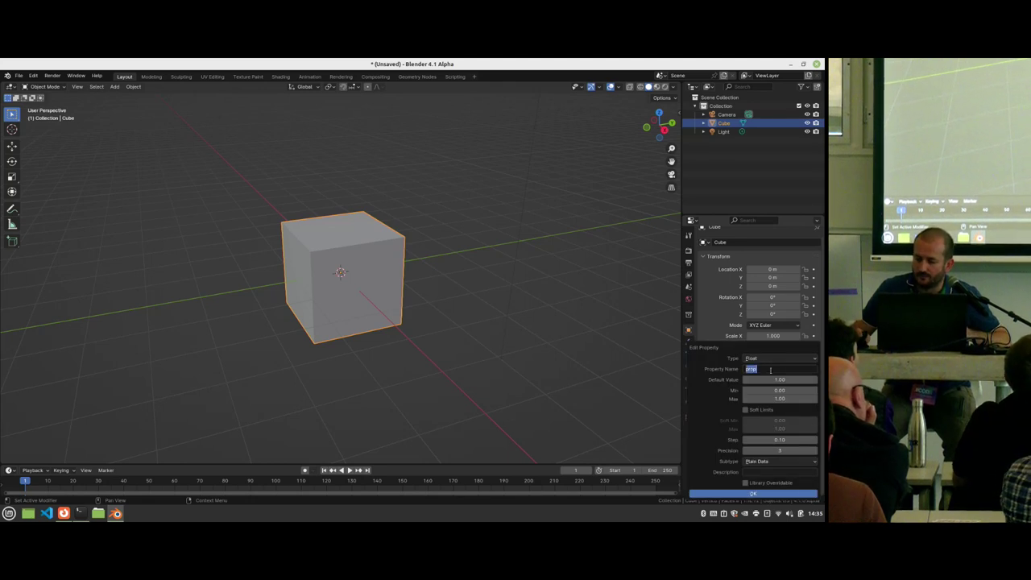
pyautogui.write('bcon23')
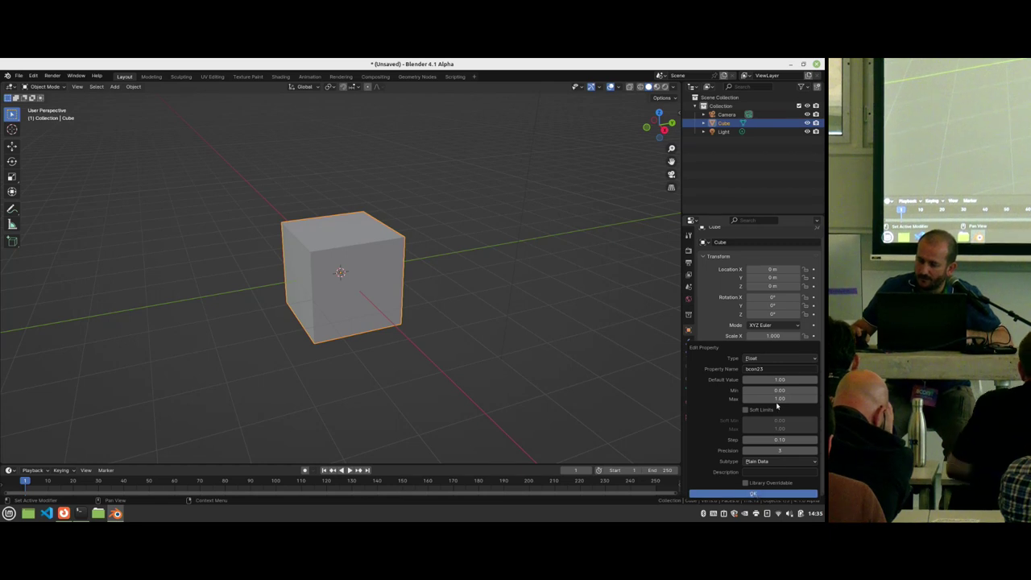
pyautogui.click(779, 379)
pyautogui.write('3')
pyautogui.press('Return')
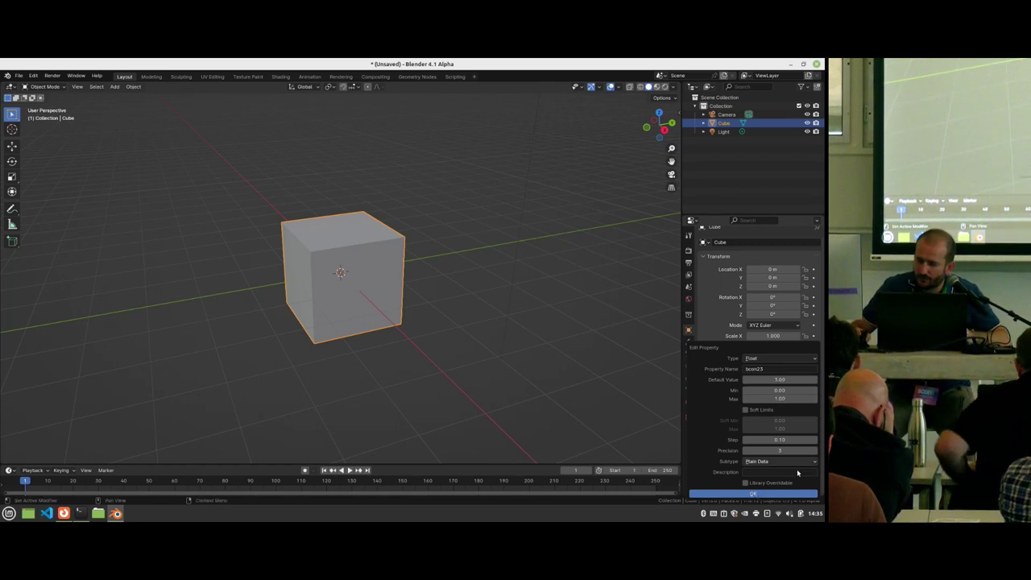
pyautogui.click(785, 493)
# Step: Export the cube scene to the tmp folder as glTF Separate, named untitled.gltf, with custom properties included
pyautogui.press('F4')
pyautogui.moveTo(359, 232)
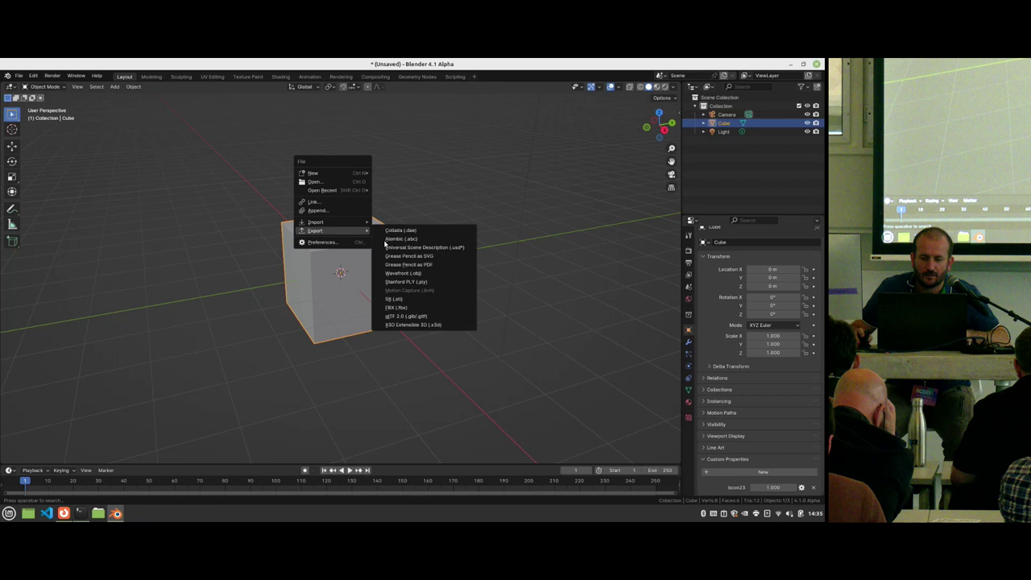
pyautogui.click(399, 317)
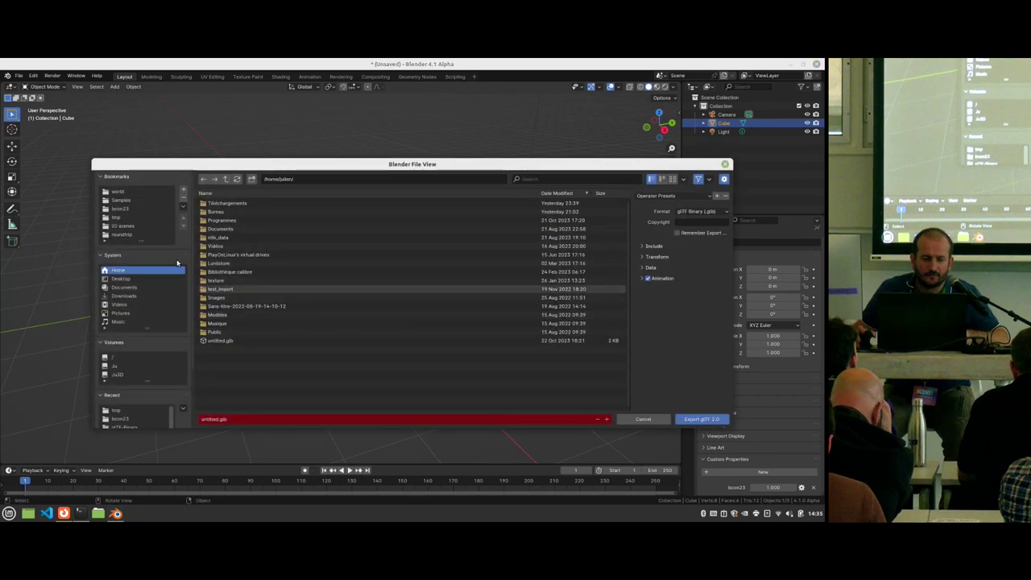
pyautogui.click(130, 217)
pyautogui.click(651, 246)
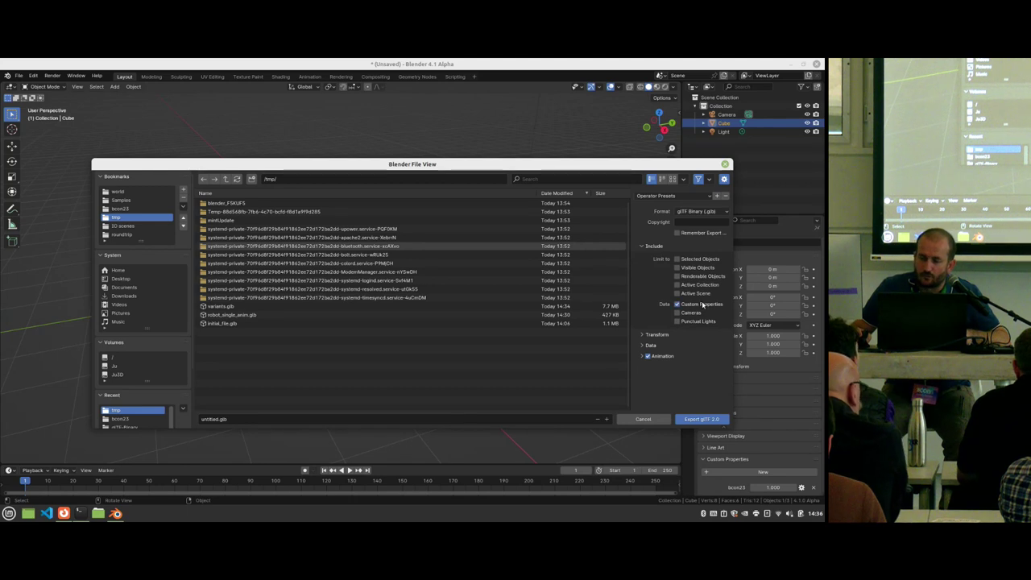
pyautogui.click(701, 211)
pyautogui.click(694, 227)
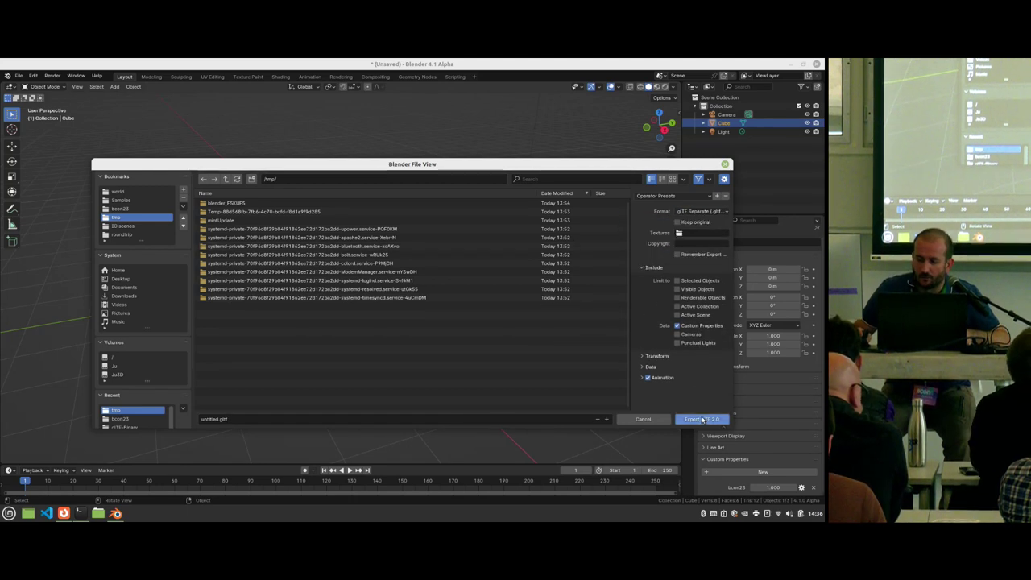
pyautogui.click(702, 419)
# Step: Open untitled.gltf from the tmp folder in the text editor, highlight the Cube node's extras block, and return to Blender
pyautogui.click(97, 513)
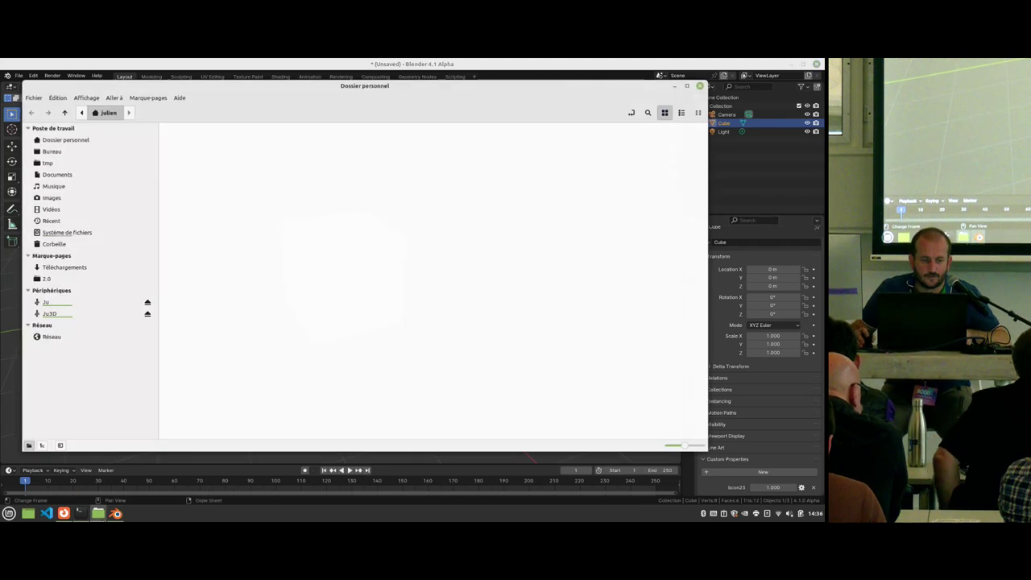
pyautogui.click(112, 165)
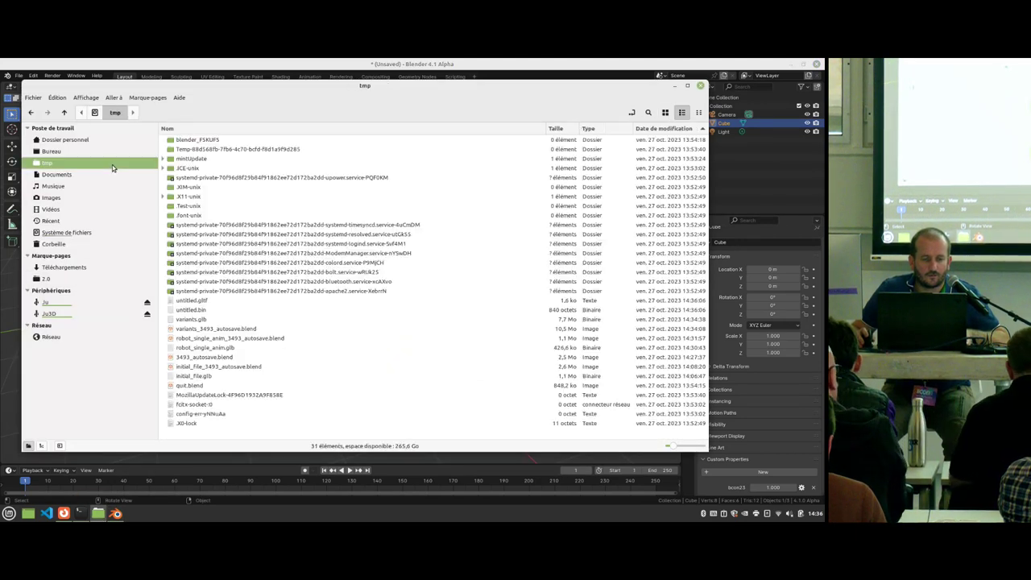
pyautogui.click(219, 301)
pyautogui.rightClick(219, 301)
pyautogui.click(243, 310)
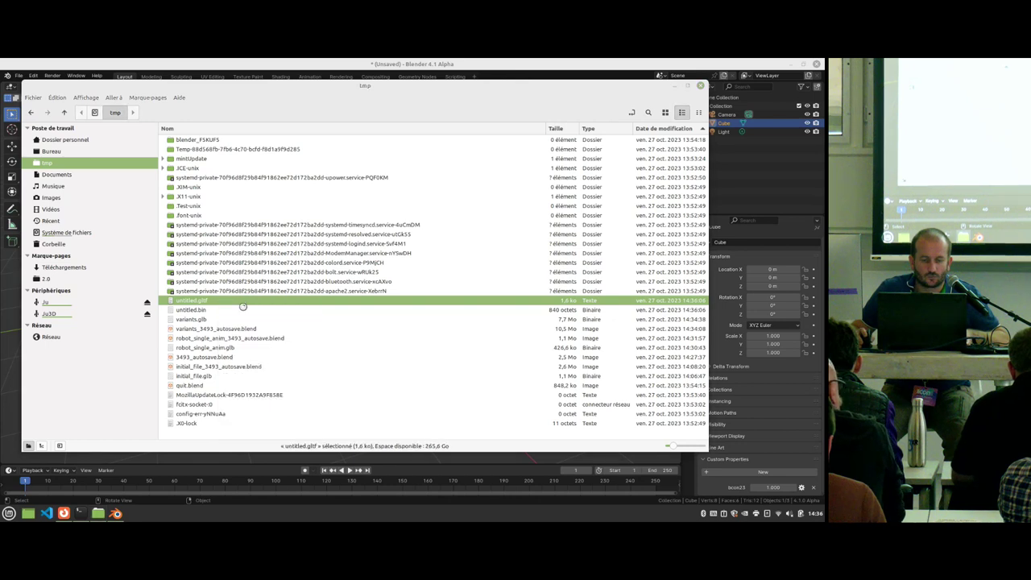
pyautogui.moveTo(45, 233); pyautogui.dragTo(137, 250)
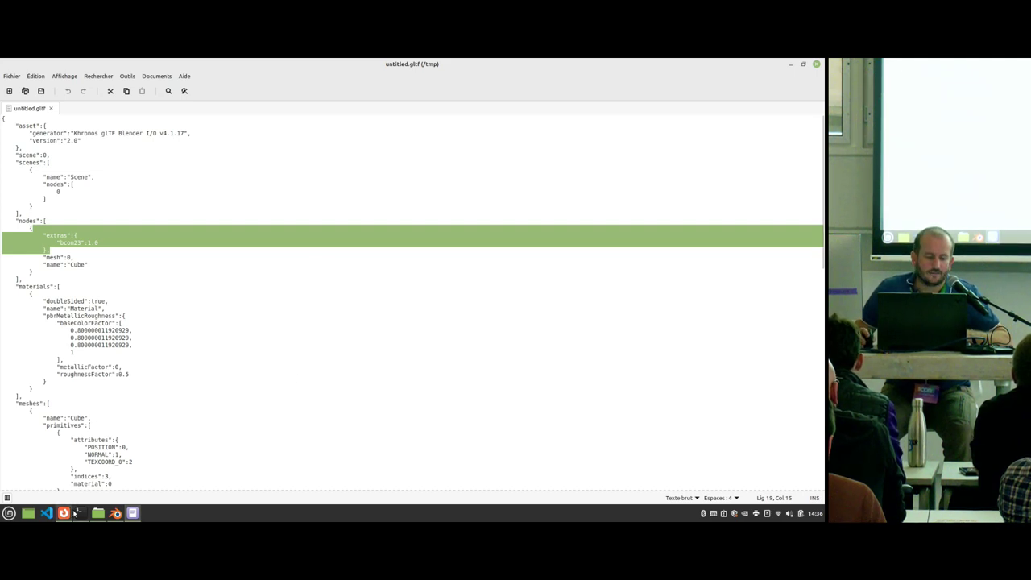
pyautogui.click(115, 513)
pyautogui.scroll(-3, 405, 330)
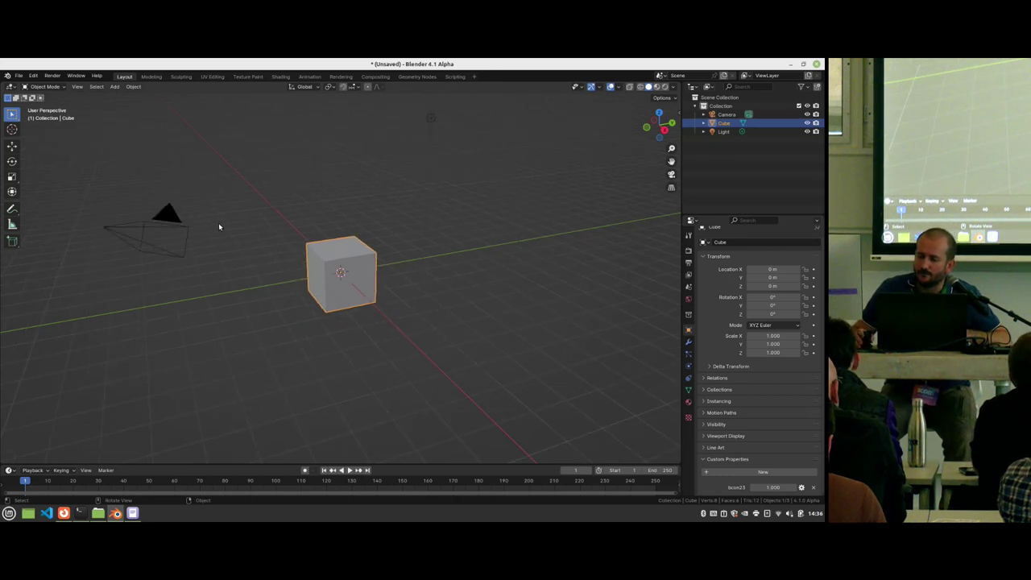
pyautogui.click(687, 390)
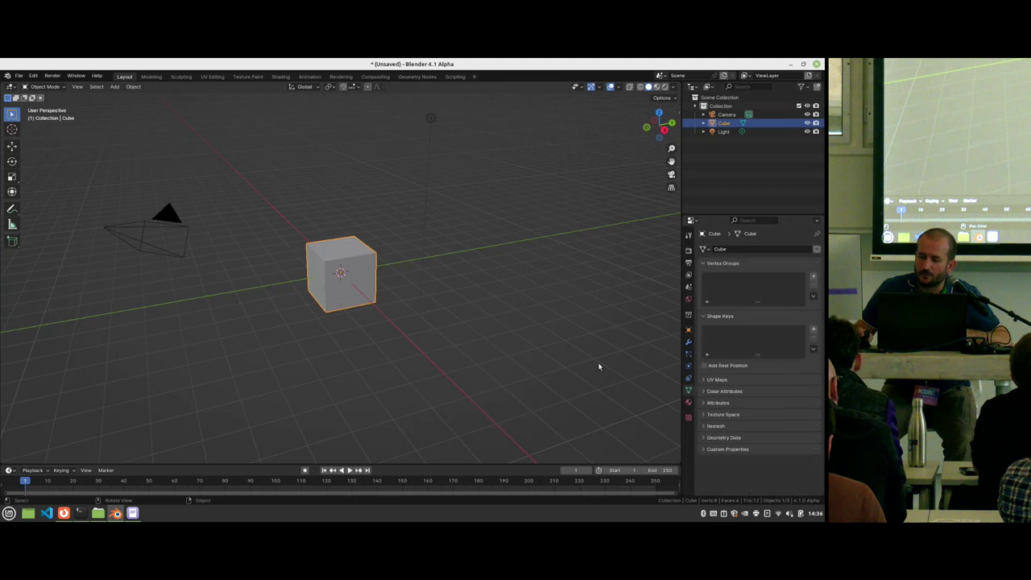
pyautogui.click(729, 393)
pyautogui.click(812, 403)
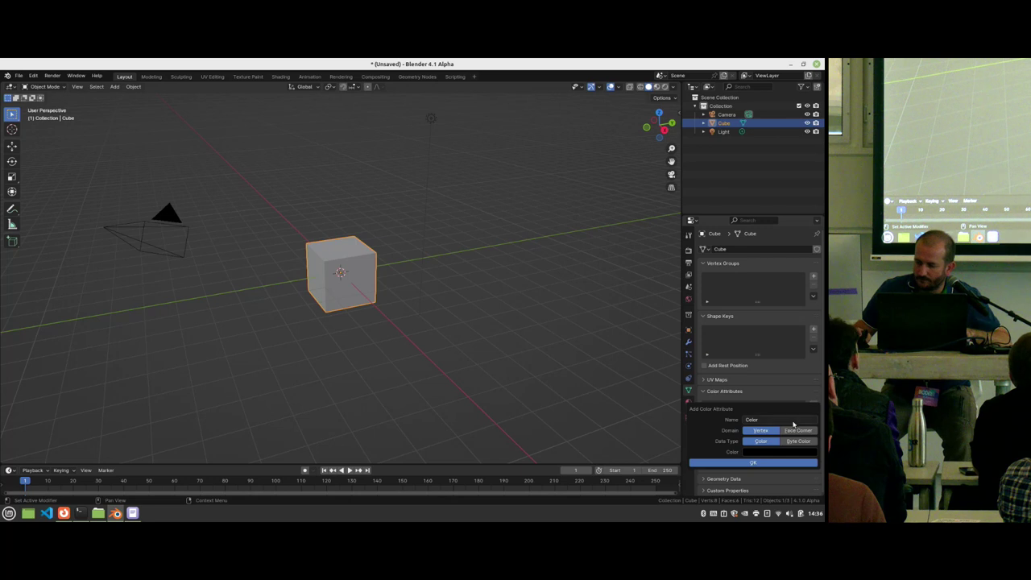
# Step: Open the recent file initial_file.blend, discarding the unsaved cube scene
pyautogui.click(18, 75)
pyautogui.moveTo(56, 103)
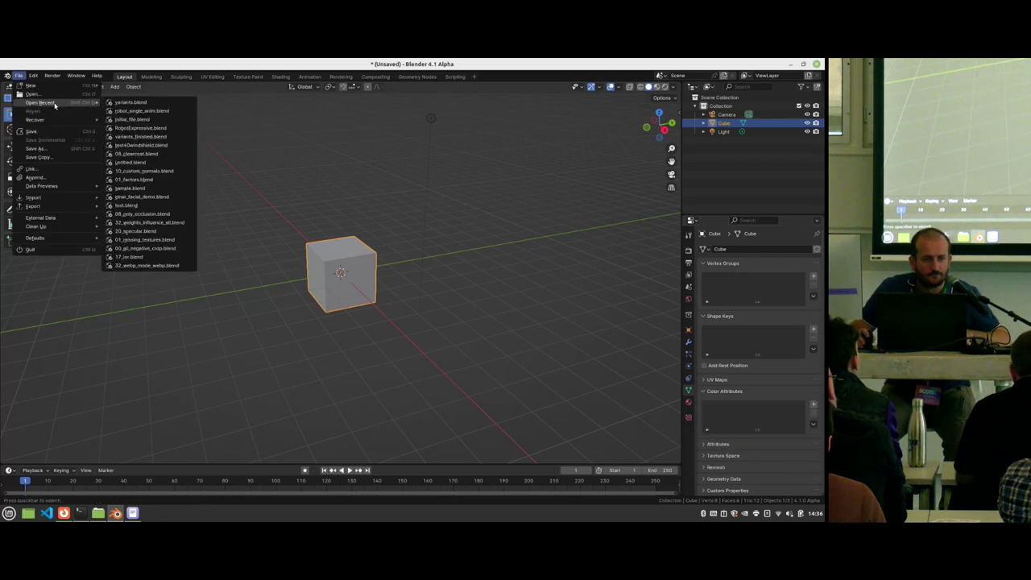
pyautogui.click(133, 119)
pyautogui.click(374, 305)
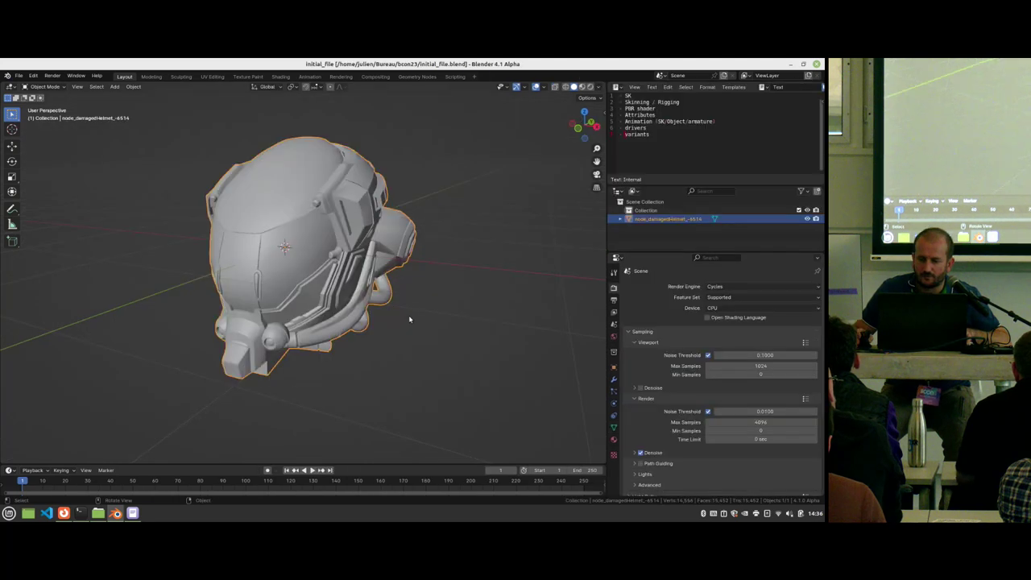
# Step: Close the Babylon.js tab in Firefox, then return to the helmet scene in Blender
pyautogui.click(64, 513)
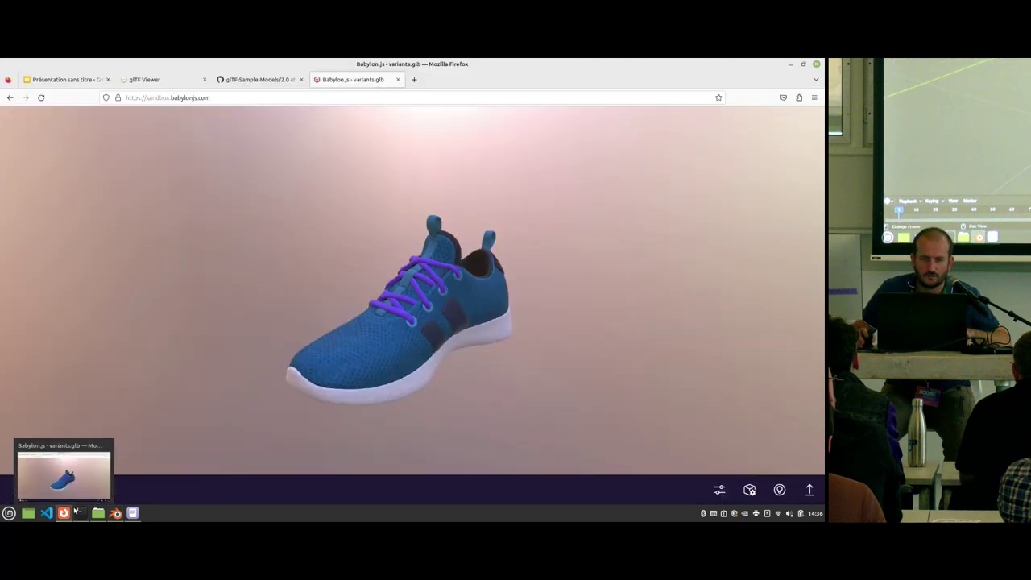
pyautogui.middleClick(354, 79)
pyautogui.hotkey('alt', 'Tab')
pyautogui.hotkey('alt', 'Tab')
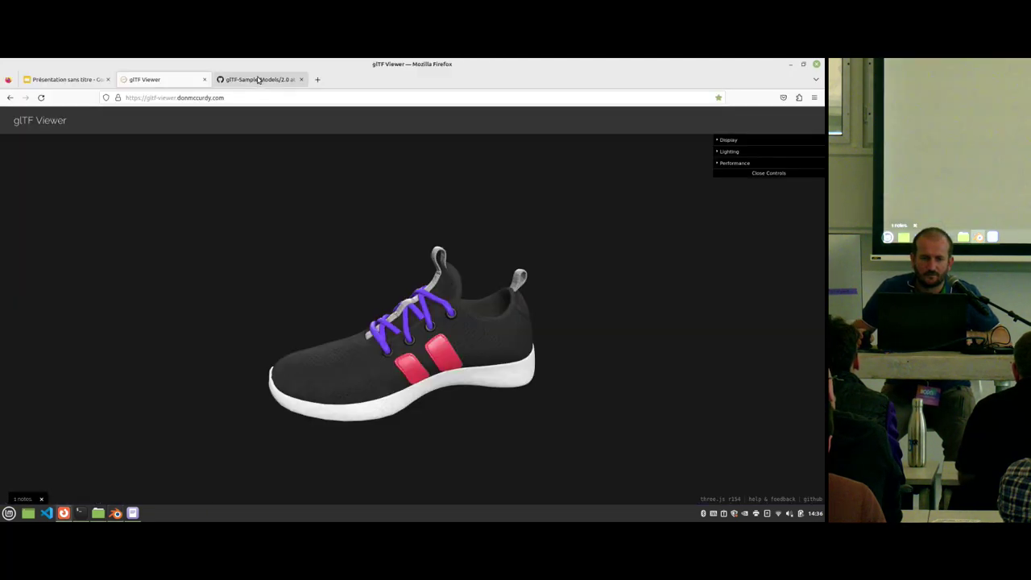
pyautogui.hotkey('alt', 'Tab')
pyautogui.moveTo(479, 396); pyautogui.dragTo(435, 315, button='middle')
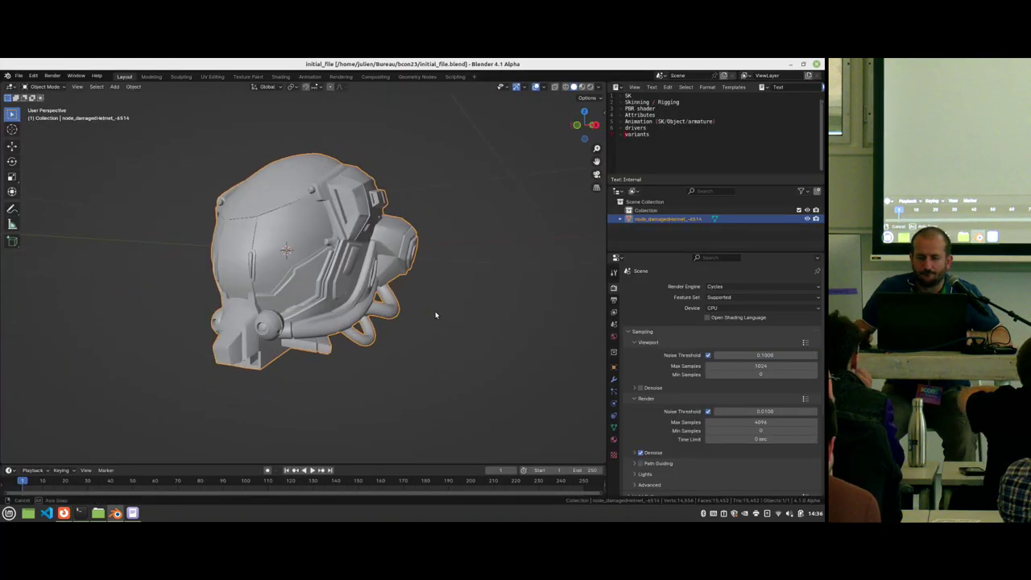
# Step: Examine the helmet mesh's attributes list and the data type options for adding a new attribute
pyautogui.click(614, 426)
pyautogui.click(643, 440)
pyautogui.scroll(-2, 661, 441)
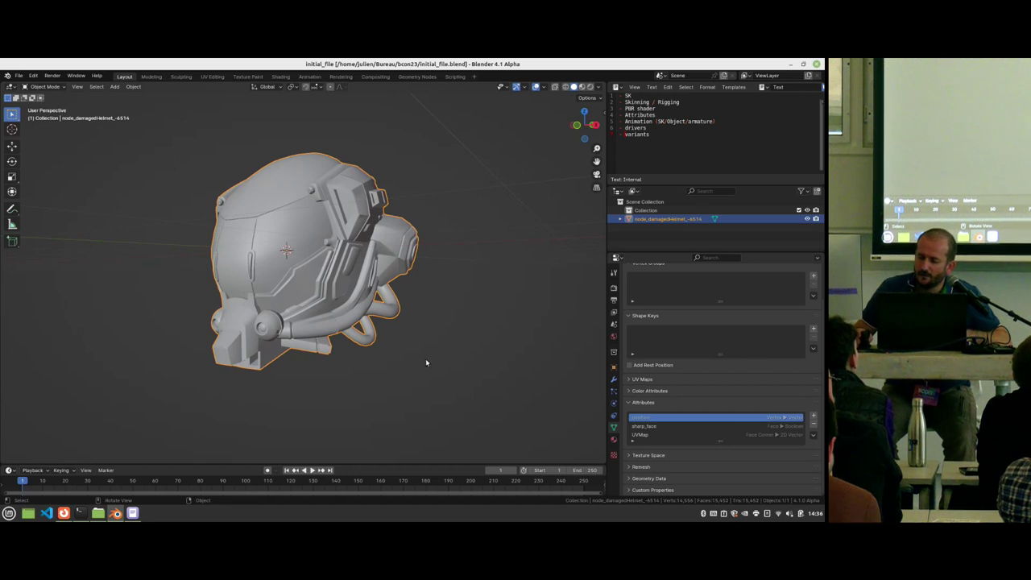
pyautogui.click(813, 415)
pyautogui.click(789, 451)
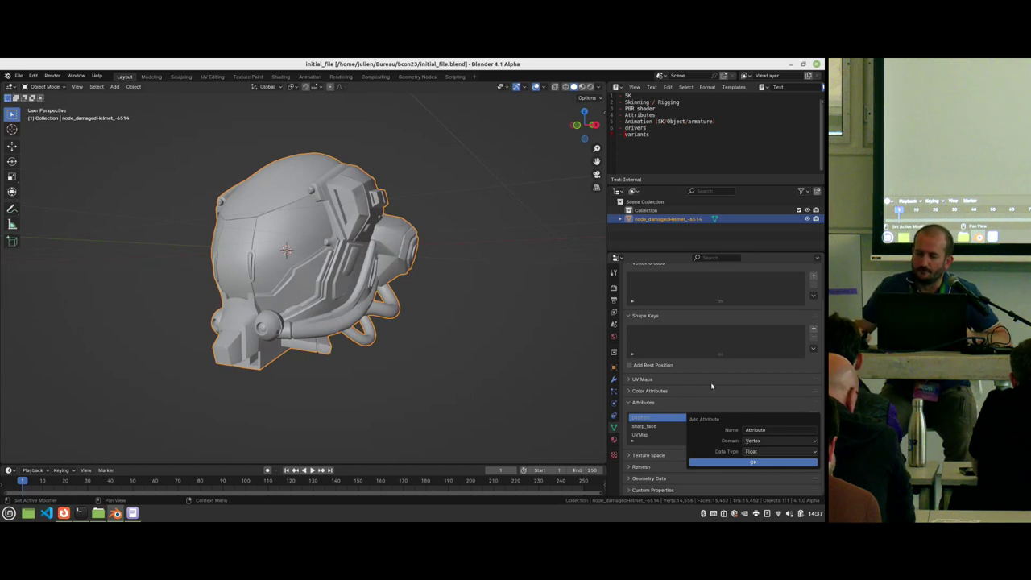
# Step: Add a color attribute named Color to the helmet mesh, with Vertex domain and Color data type
pyautogui.click(701, 390)
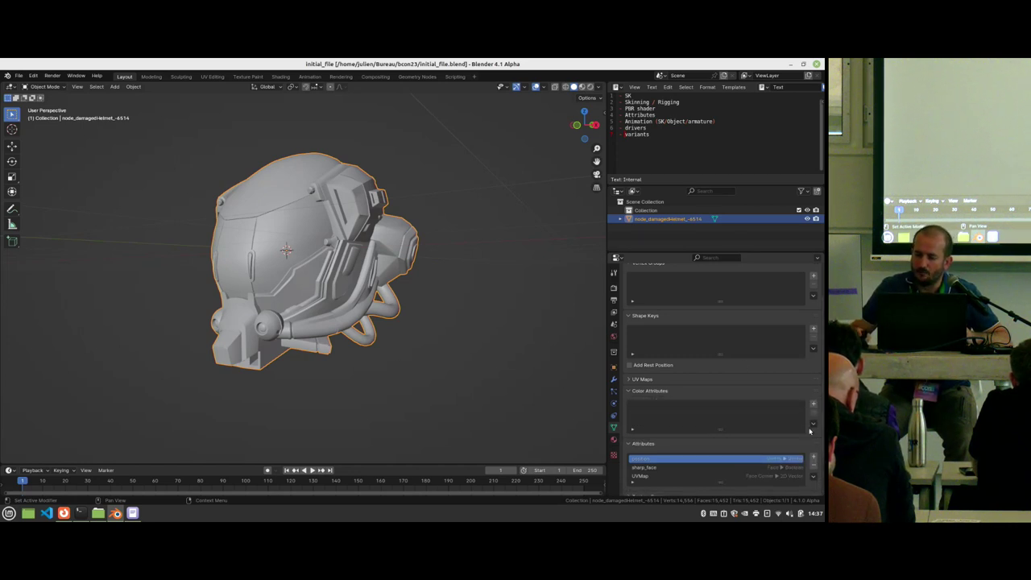
pyautogui.click(813, 404)
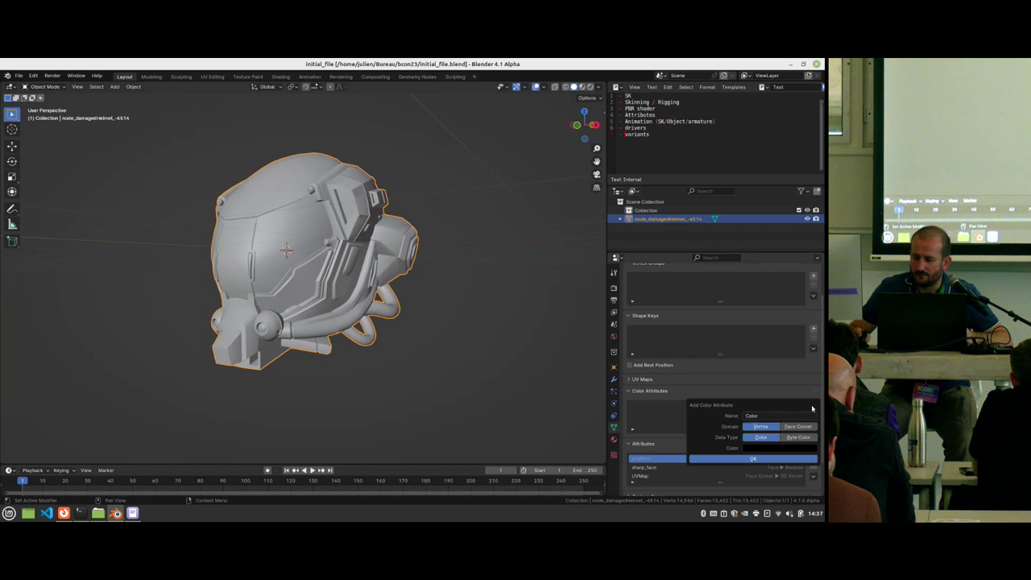
pyautogui.click(777, 461)
# Step: Switch the viewport to rendered shading and back to solid shading
pyautogui.press('z')
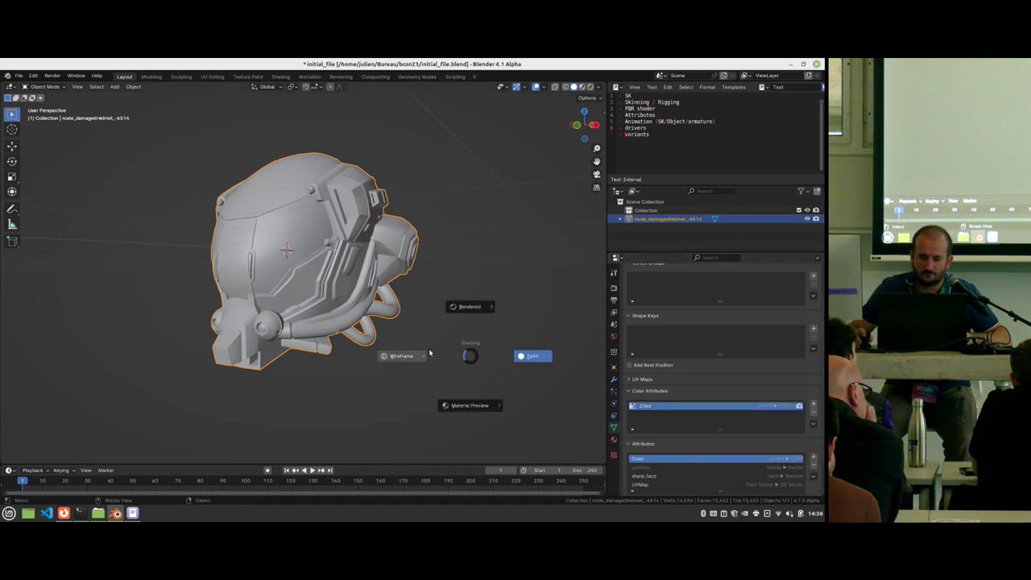
pyautogui.click(486, 335)
pyautogui.press('z')
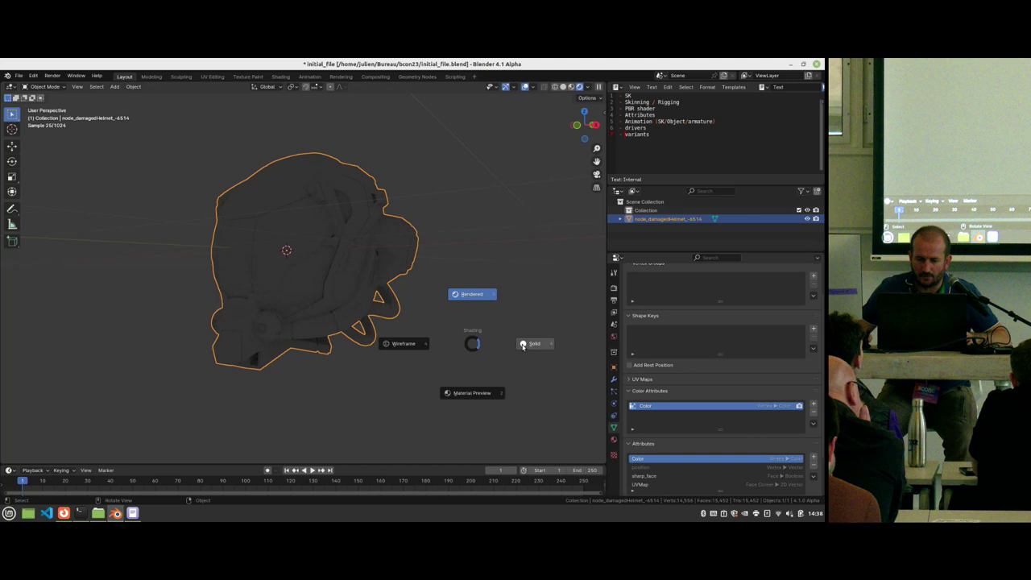
pyautogui.click(523, 344)
# Step: Enter Vertex Paint mode and paint a white patch across the side of the helmet
pyautogui.hotkey('ctrl', 'Tab')
pyautogui.click(479, 295)
pyautogui.moveTo(382, 197)
pyautogui.mouseDown()
pyautogui.moveTo(348, 200)
pyautogui.moveTo(312, 277)
pyautogui.moveTo(270, 211)
pyautogui.mouseUp()
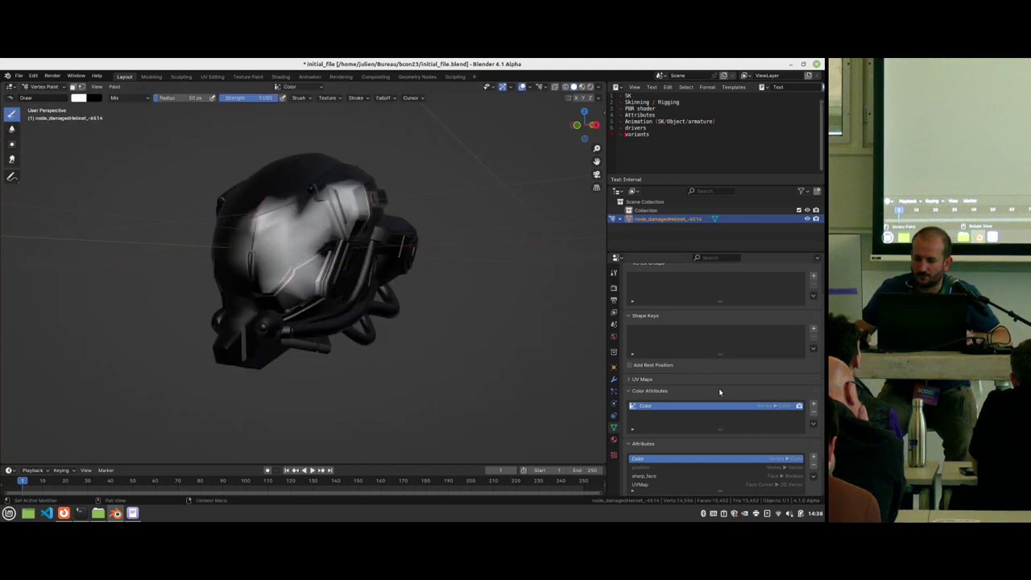
# Step: Rename the helmet's painted color attribute to _TEST
pyautogui.scroll(-3, 719, 392)
pyautogui.press('BackSpace')
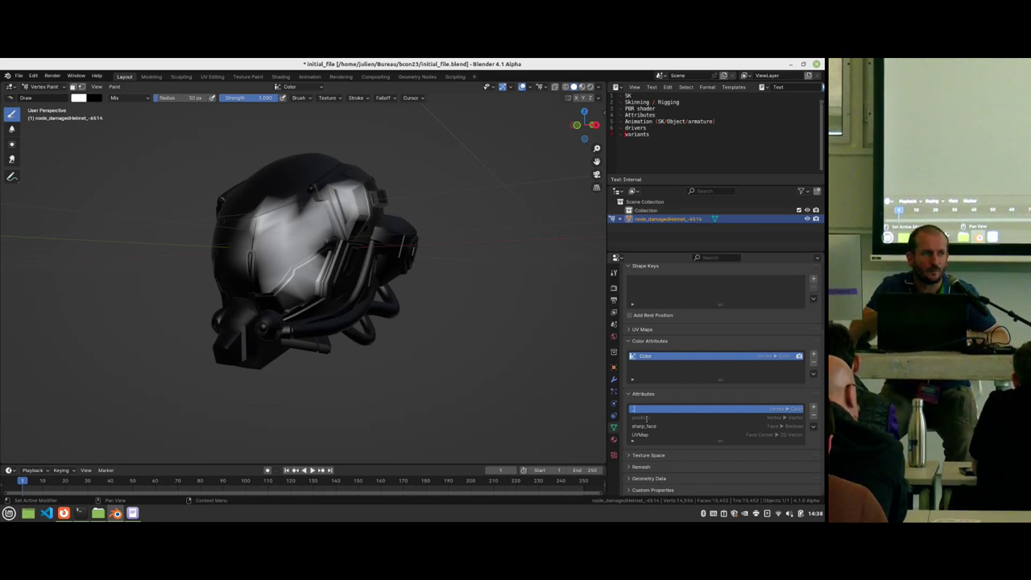
pyautogui.write('ST')
pyautogui.press('Return')
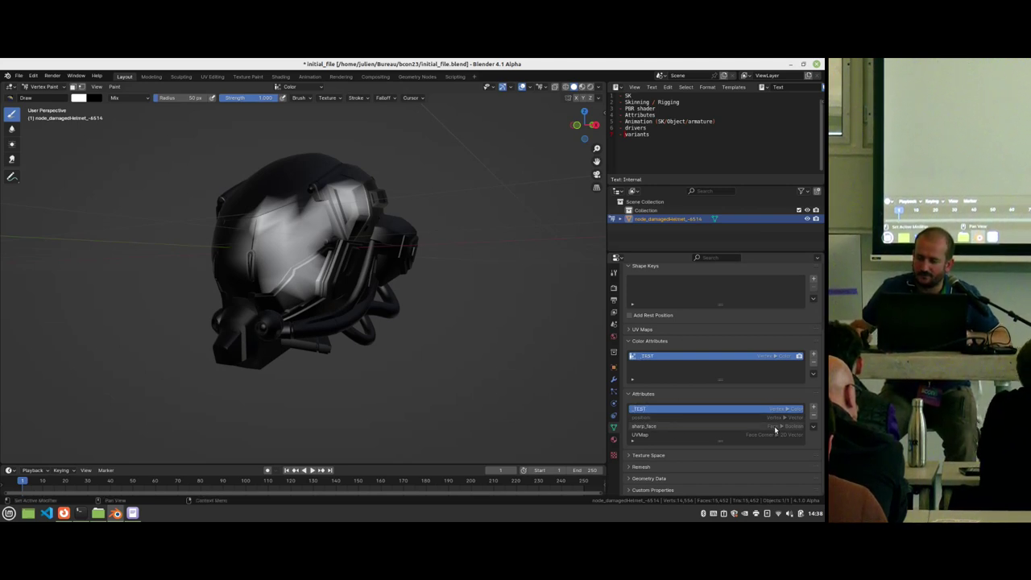
# Step: Export the helmet to the tmp folder as glTF Separate, named initial_file.gltf, with mesh attributes included
pyautogui.press('F4')
pyautogui.moveTo(320, 325)
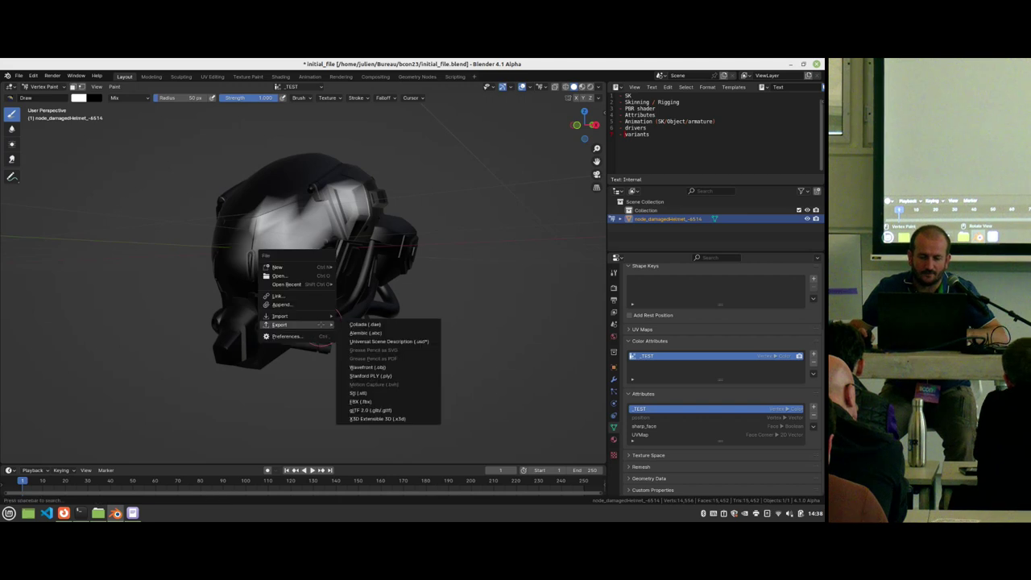
pyautogui.click(378, 409)
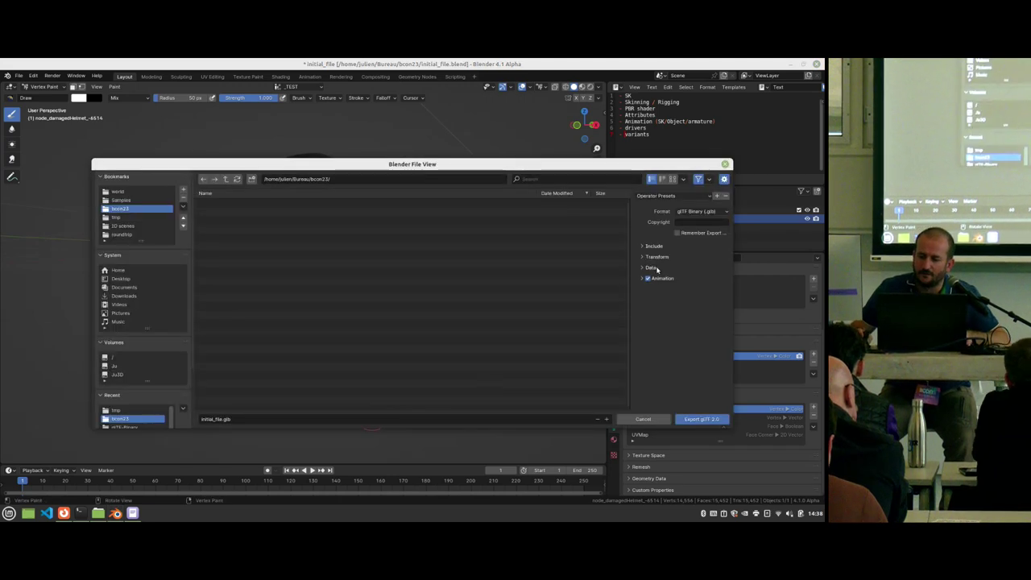
pyautogui.click(129, 217)
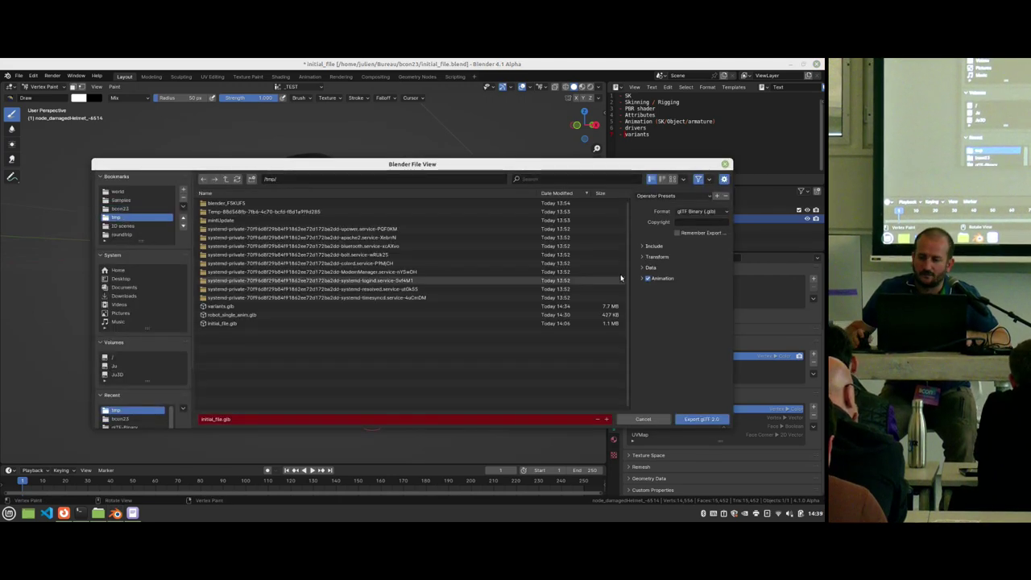
pyautogui.click(700, 211)
pyautogui.click(677, 230)
pyautogui.click(668, 288)
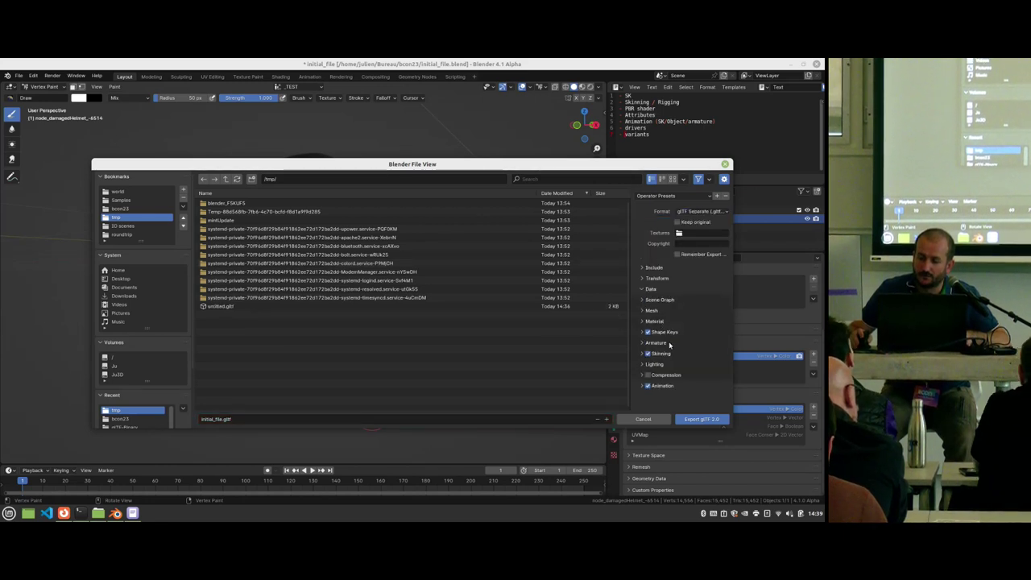
pyautogui.click(651, 310)
pyautogui.click(686, 367)
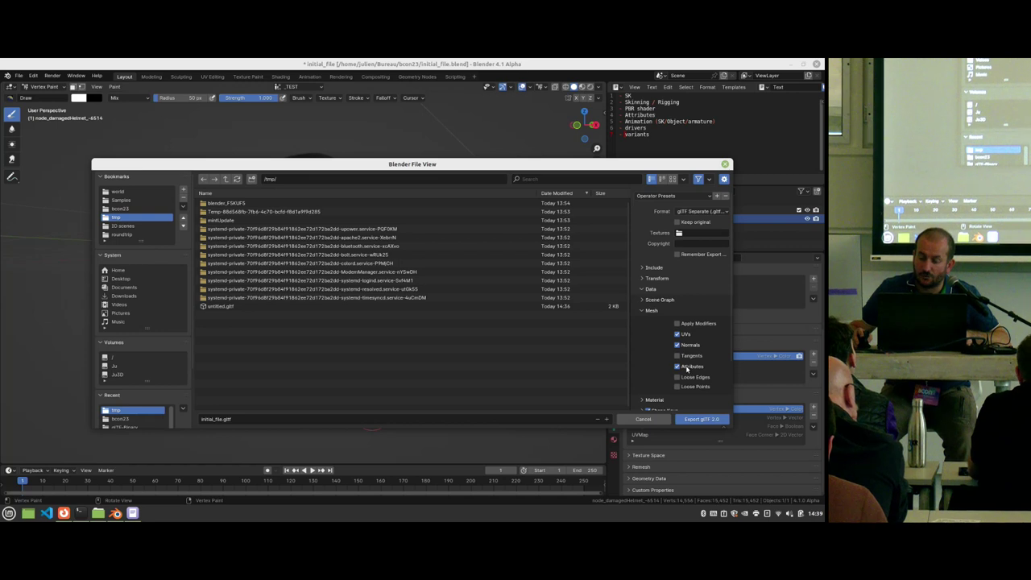
pyautogui.click(703, 419)
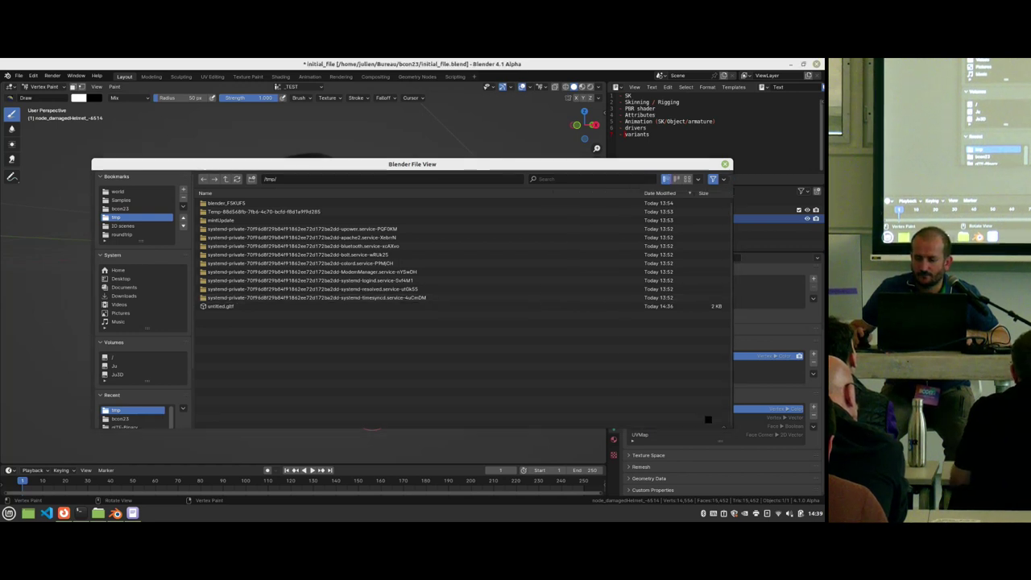
# Step: Open the exported initial_file.gltf from the tmp folder in the text editor
pyautogui.click(132, 513)
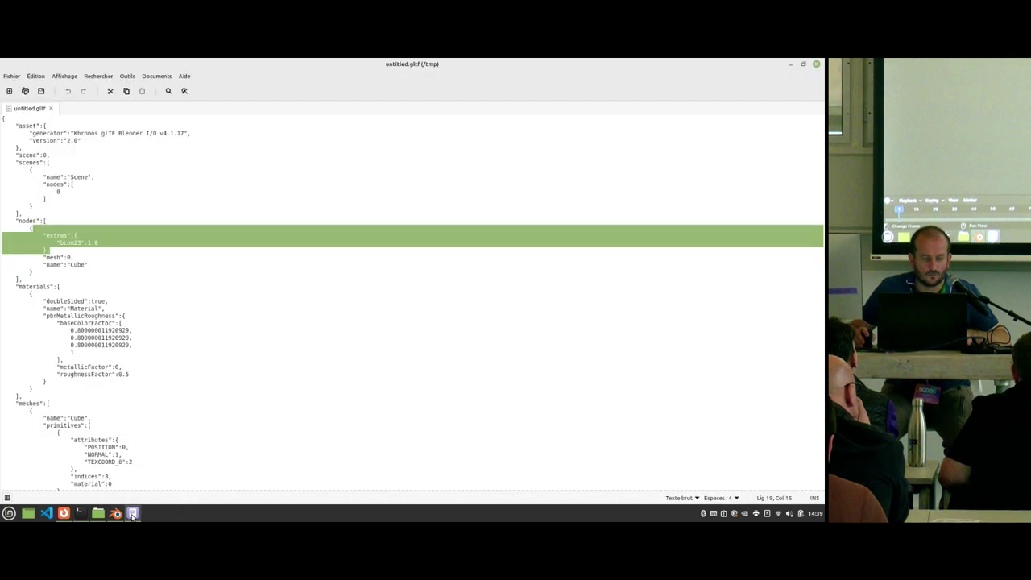
pyautogui.click(97, 512)
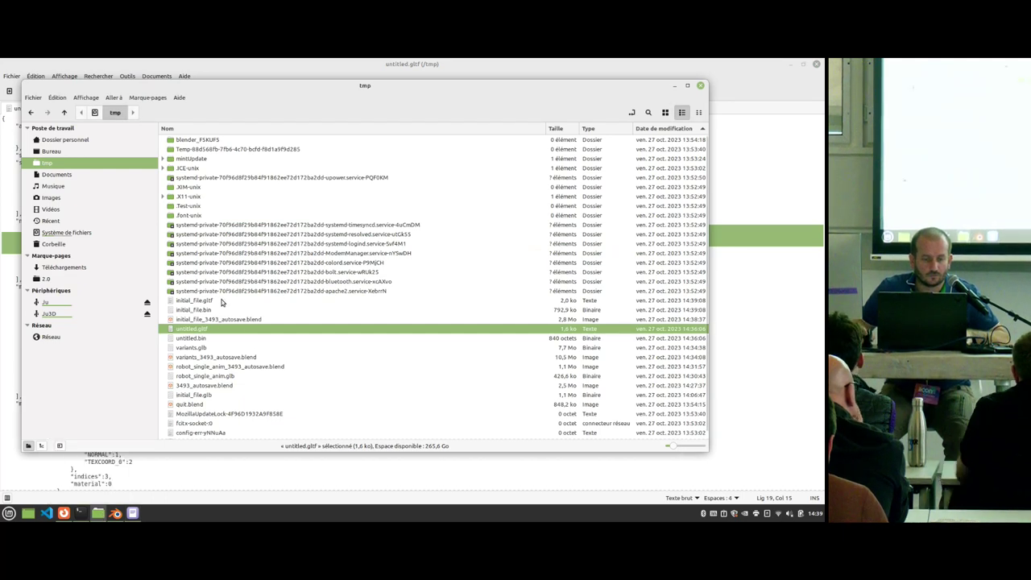
pyautogui.rightClick(221, 300)
pyautogui.click(192, 302)
pyautogui.rightClick(191, 302)
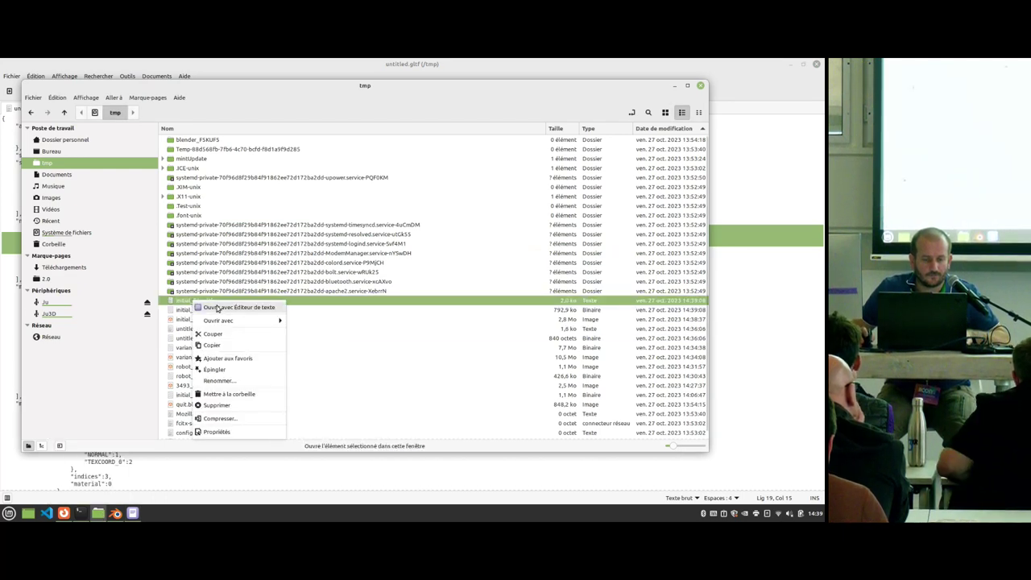
pyautogui.click(216, 307)
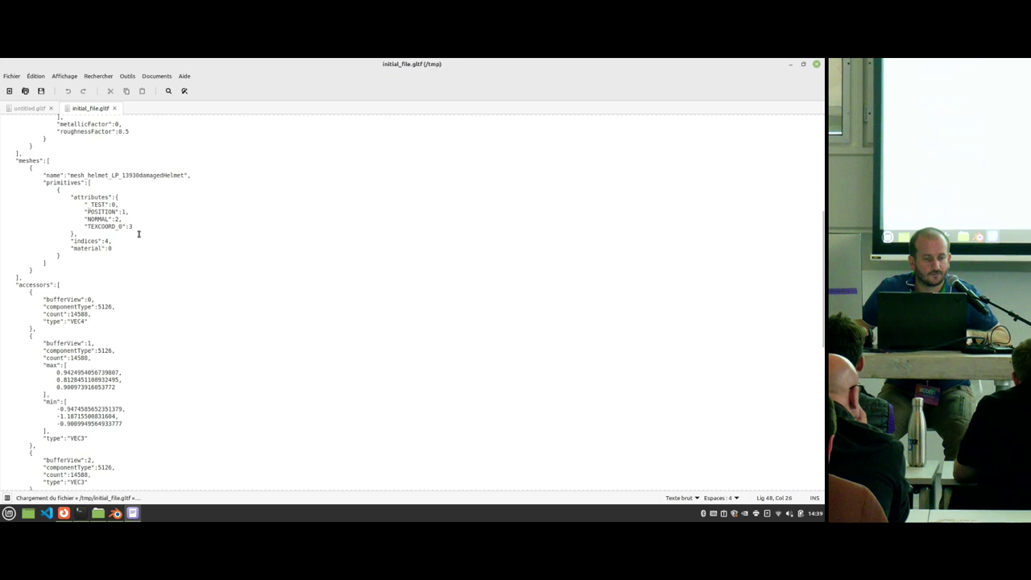
# Step: Highlight the _TEST entry in the mesh primitive's attributes and the first accessor block it refers to
pyautogui.moveTo(82, 204); pyautogui.dragTo(129, 205)
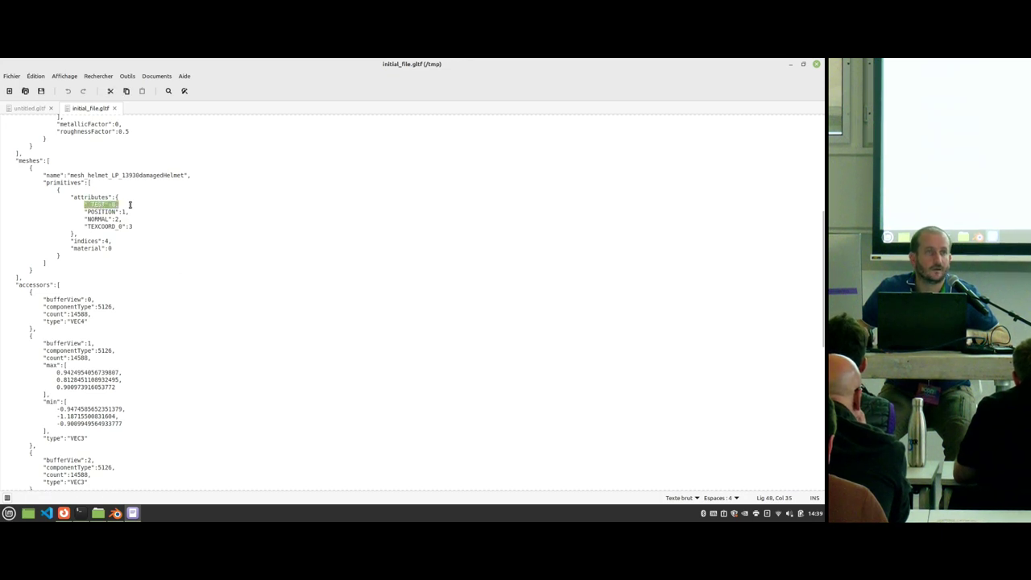
pyautogui.click(130, 205)
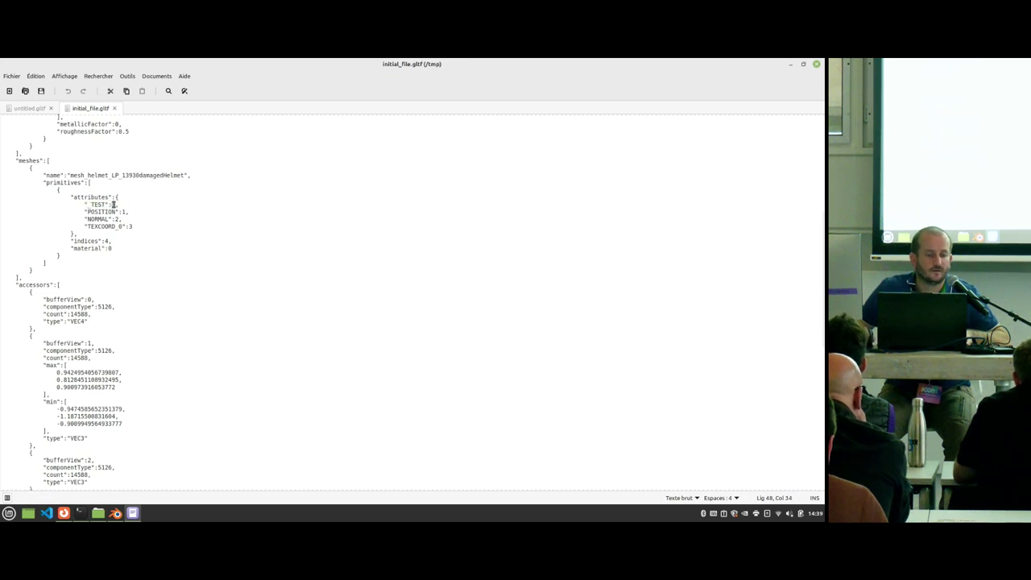
pyautogui.moveTo(28, 290); pyautogui.dragTo(54, 324)
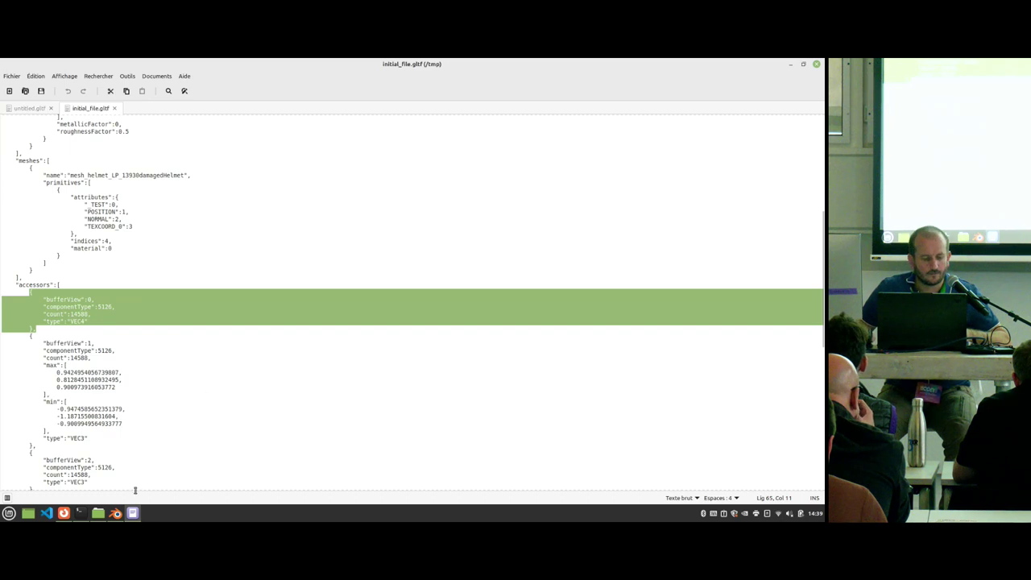
# Step: Switch back to Blender and open the recent file robot_single_anim.blend in place of the helmet scene
pyautogui.click(67, 517)
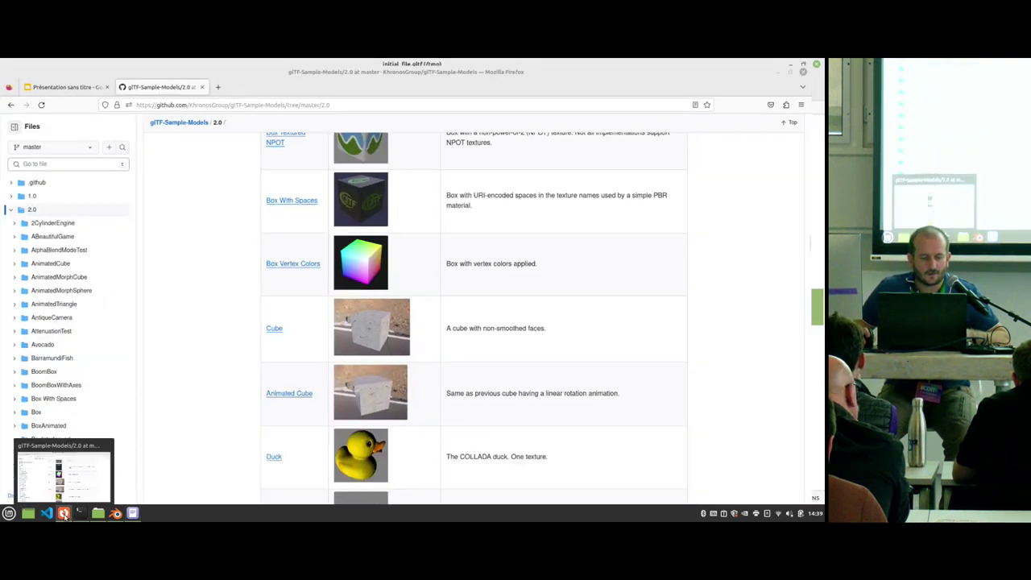
pyautogui.click(66, 467)
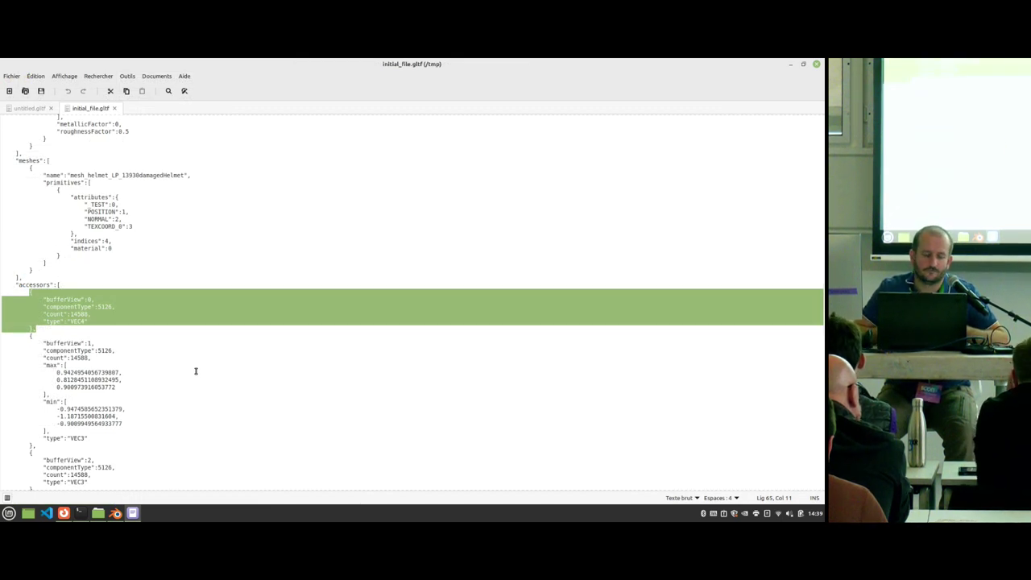
pyautogui.moveTo(115, 513)
pyautogui.click(116, 471)
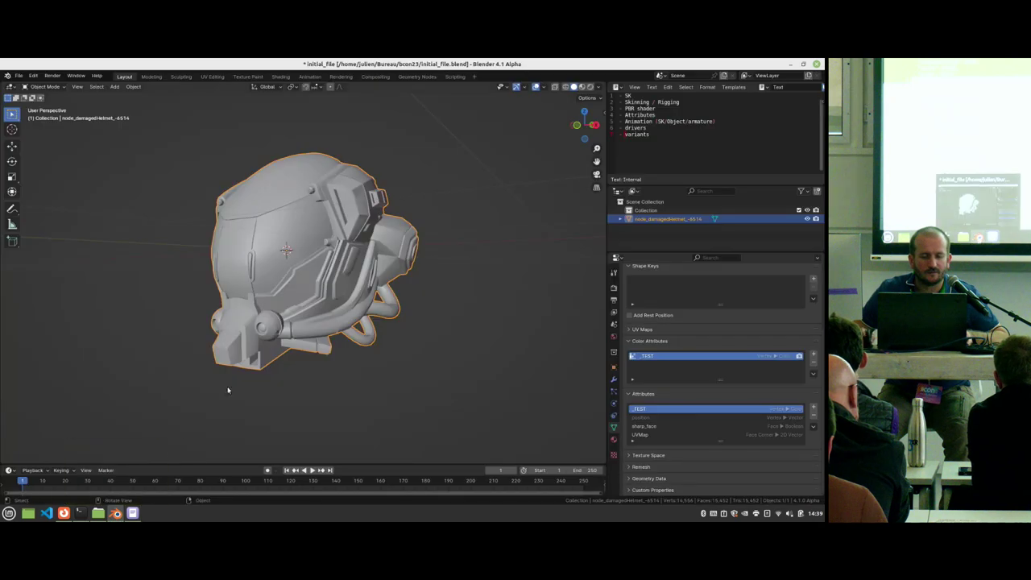
pyautogui.click(18, 75)
pyautogui.moveTo(49, 103)
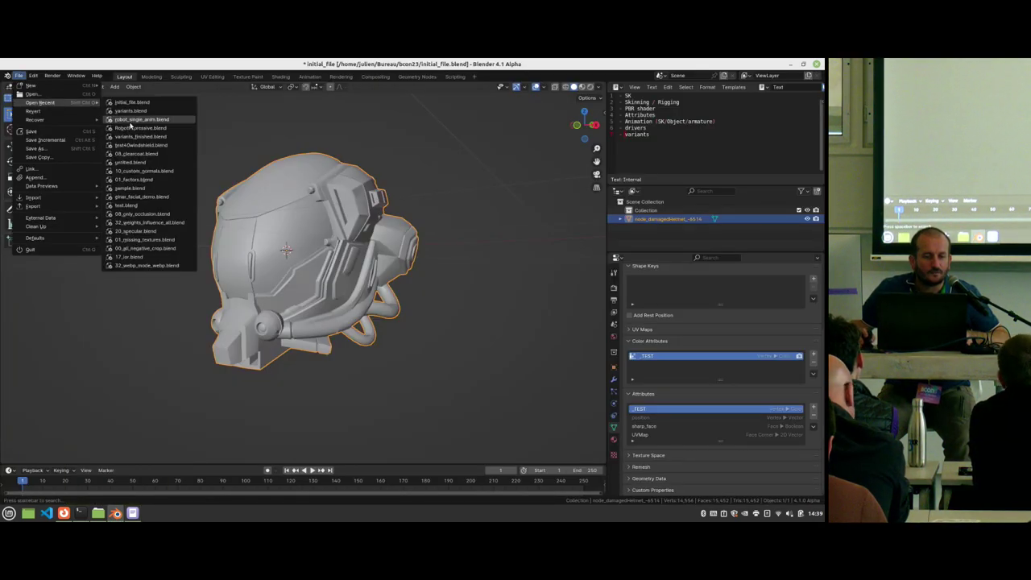
pyautogui.click(145, 119)
pyautogui.click(388, 303)
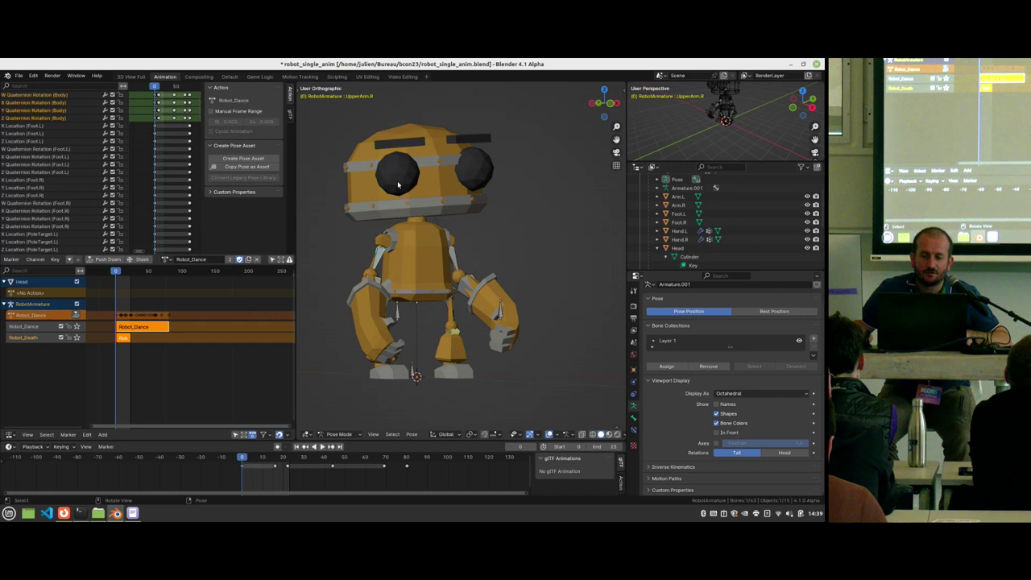
pyautogui.click(390, 248)
pyautogui.click(382, 257)
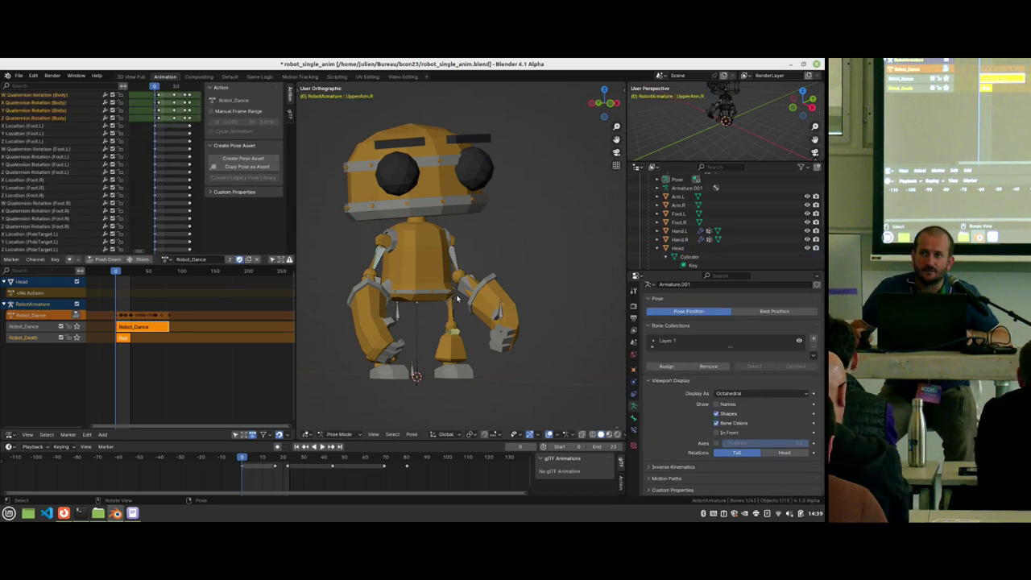
pyautogui.moveTo(462, 290)
pyautogui.keyDown('shift'); pyautogui.mouseDown(button='middle')
pyautogui.moveTo(412, 288)
pyautogui.moveTo(448, 293)
pyautogui.mouseUp(button='middle'); pyautogui.keyUp('shift')
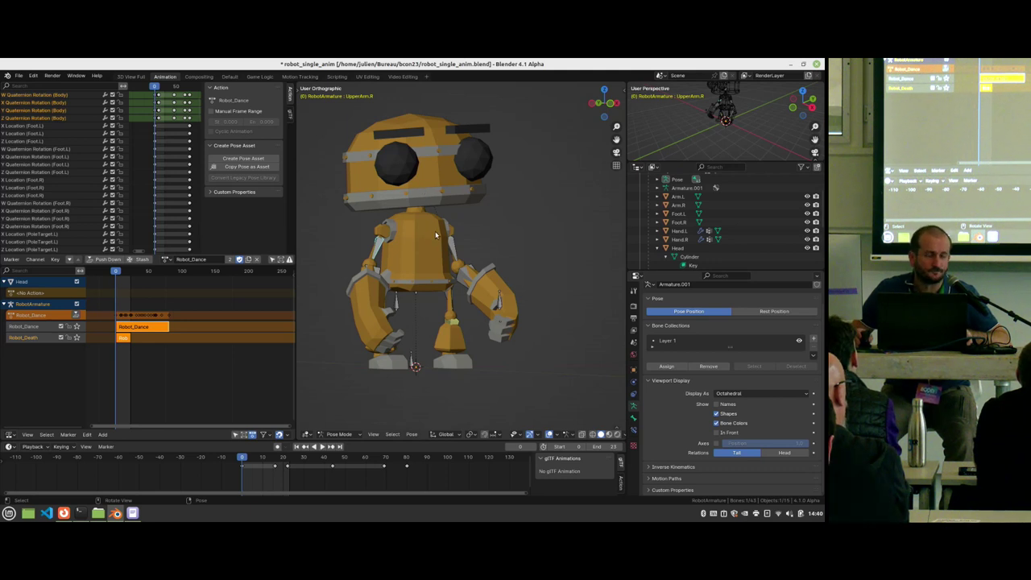
pyautogui.scroll(-4, 434, 241)
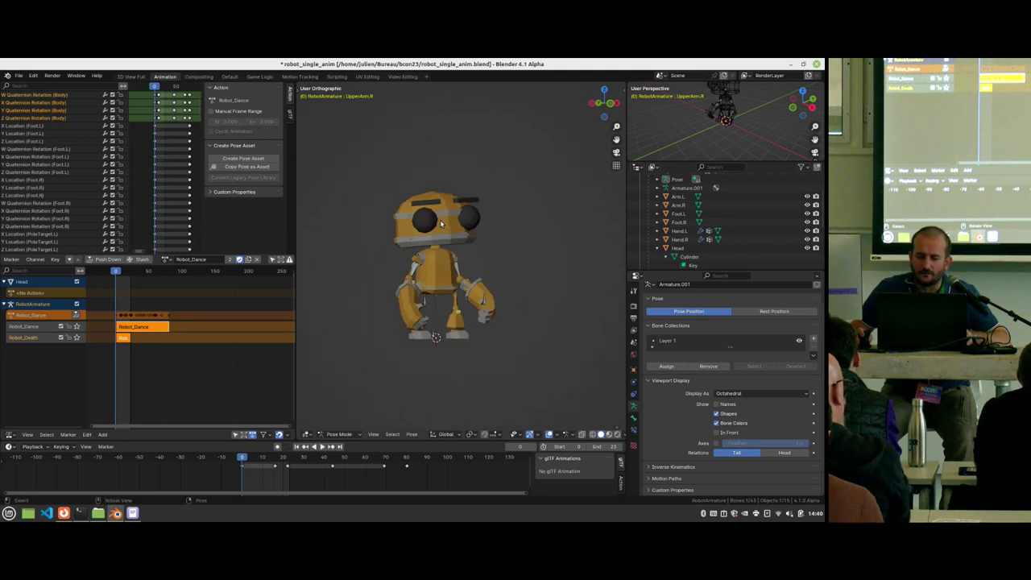
pyautogui.click(440, 224)
pyautogui.moveTo(440, 223); pyautogui.dragTo(395, 262, button='middle')
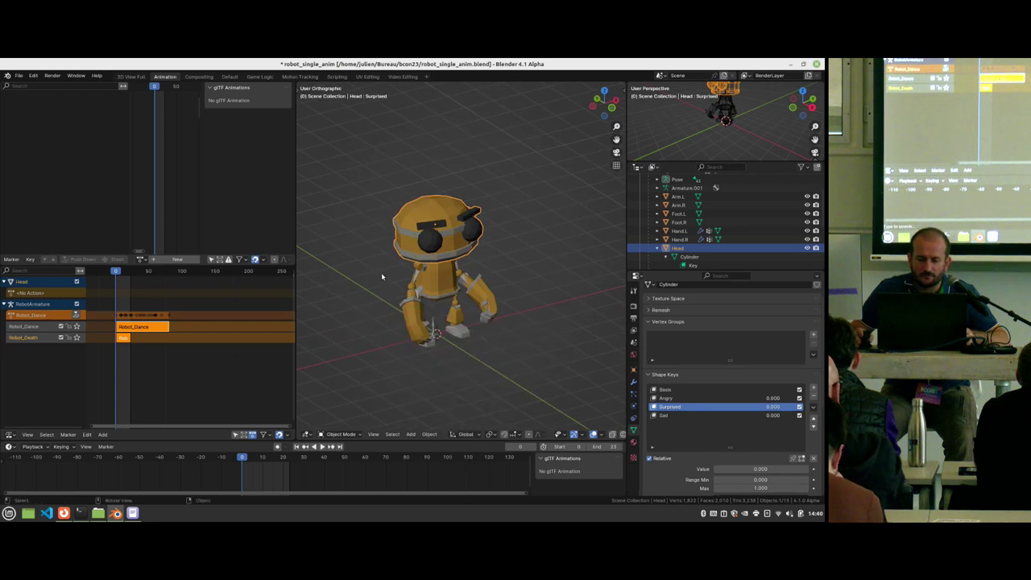
pyautogui.hotkey('ctrl', 'z')
pyautogui.hotkey('ctrl', 'z')
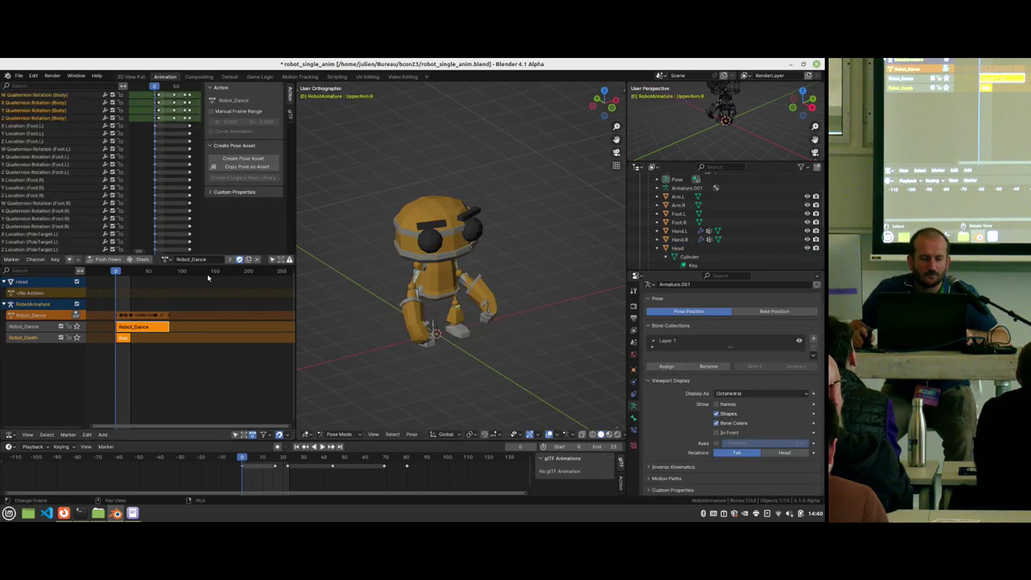
# Step: Add a bone to the robot armature, move it about 2 m along Y in front of the robot, and return to Pose Mode
pyautogui.scroll(3, 426, 285)
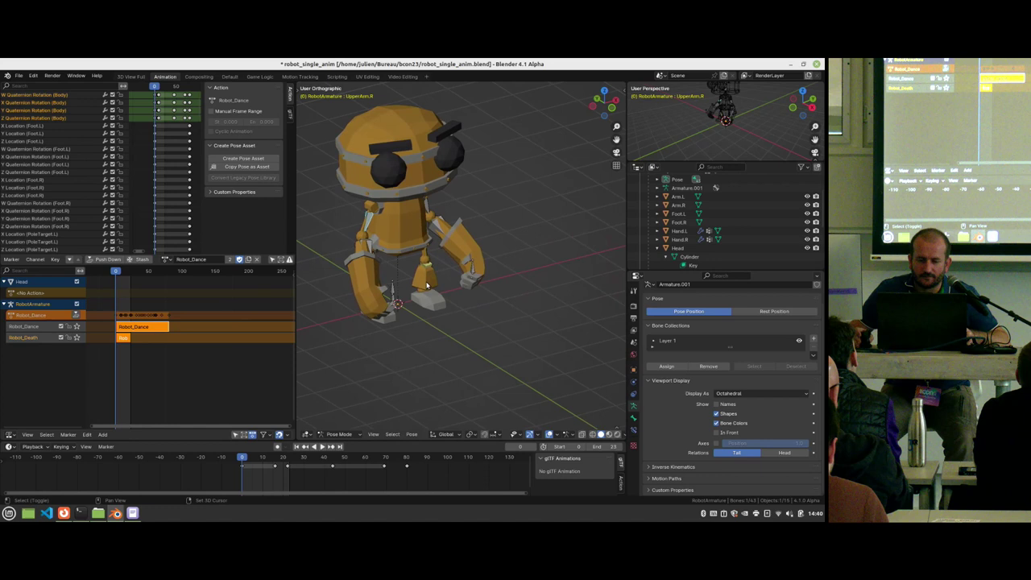
pyautogui.scroll(4, 427, 285)
pyautogui.press('Tab')
pyautogui.hotkey('shift', 'a')
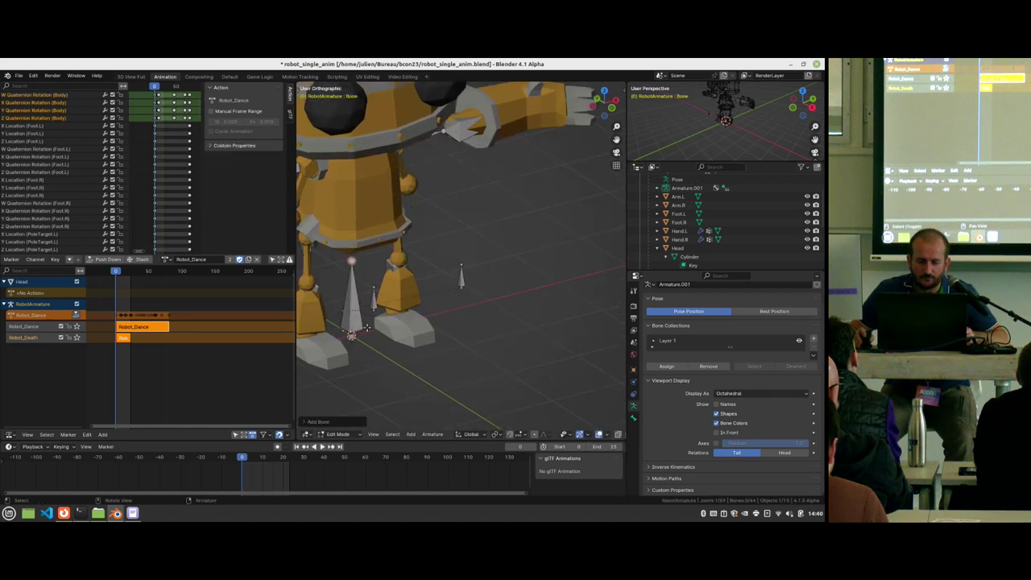
pyautogui.hotkey('shift', 'd')
pyautogui.press('g')
pyautogui.press('x')
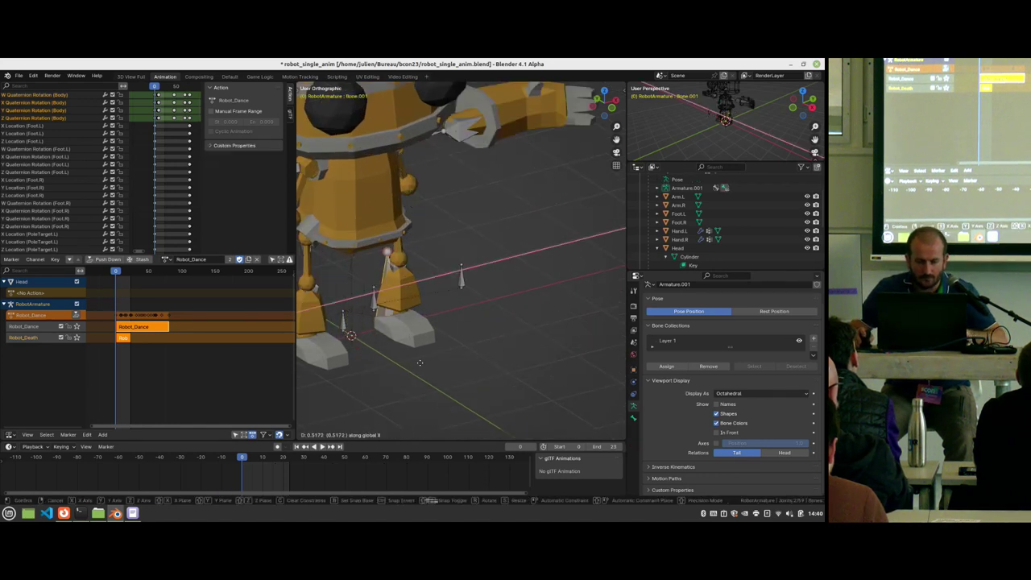
pyautogui.press('y')
pyautogui.click(454, 314)
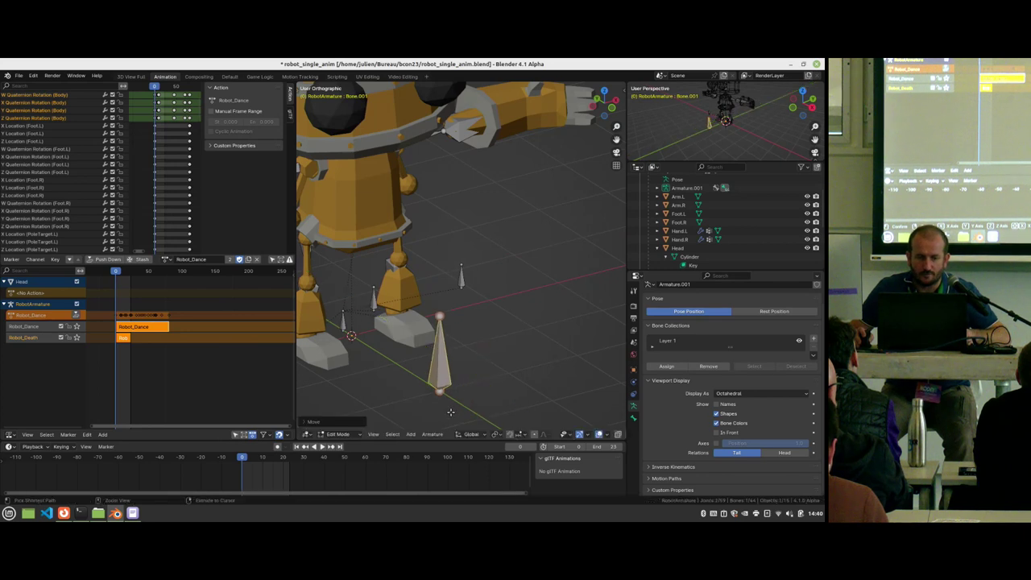
pyautogui.hotkey('ctrl', 'Tab')
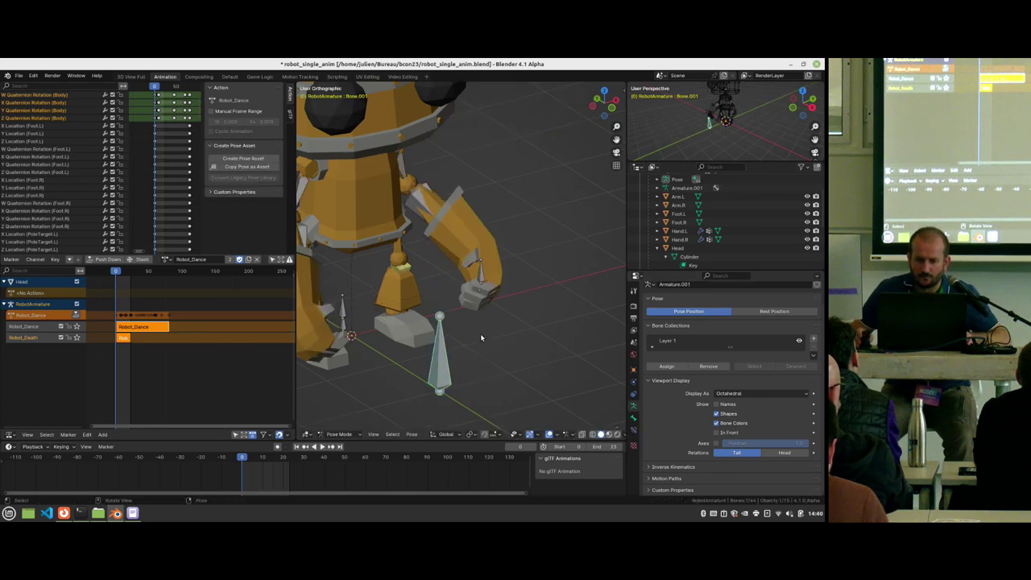
# Step: Add a driver to the value of the robot head's Angry shape key
pyautogui.moveTo(483, 338); pyautogui.dragTo(440, 275, button='middle')
pyautogui.click(409, 159)
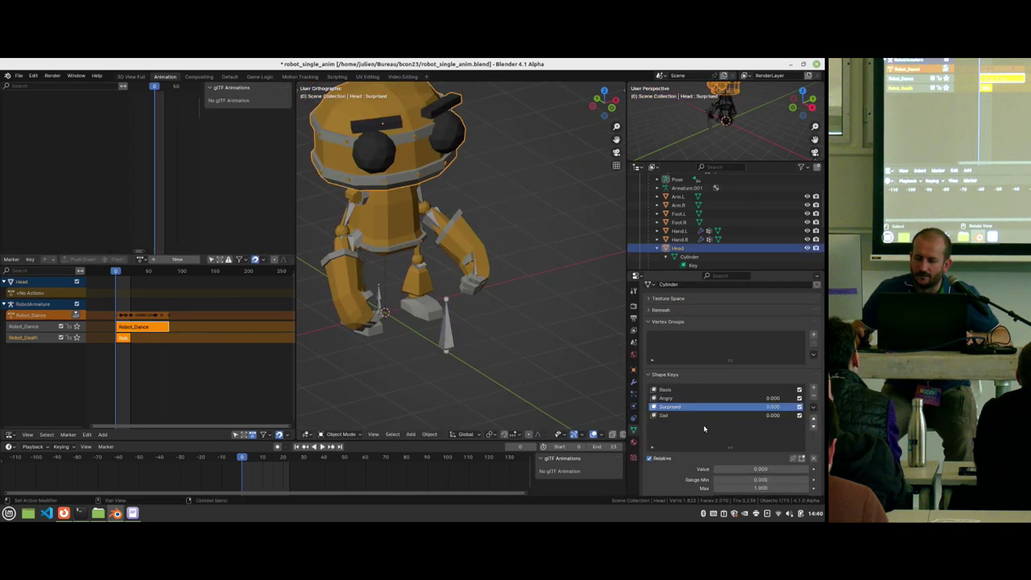
pyautogui.scroll(-2, 727, 423)
pyautogui.rightClick(708, 364)
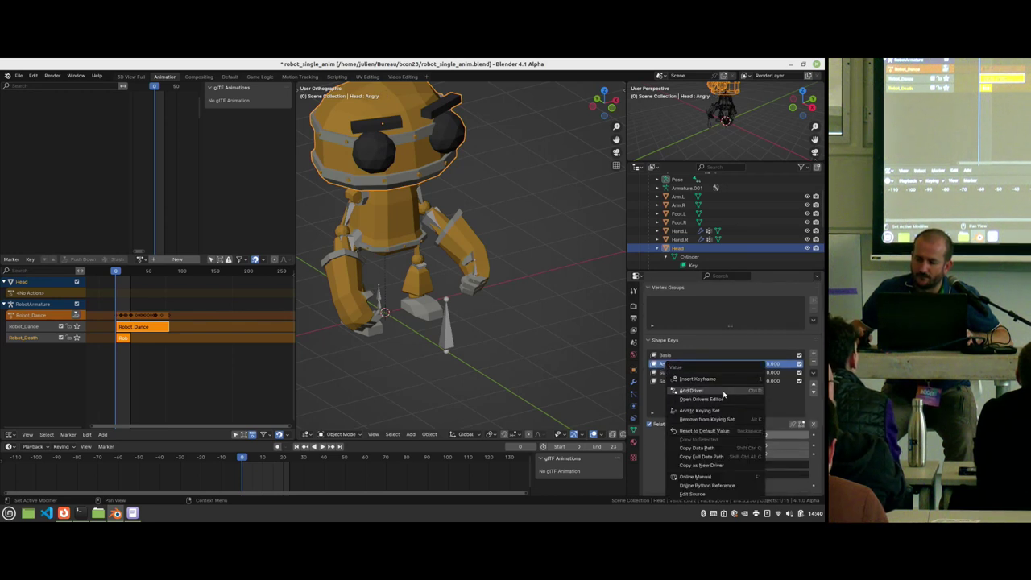
pyautogui.click(724, 390)
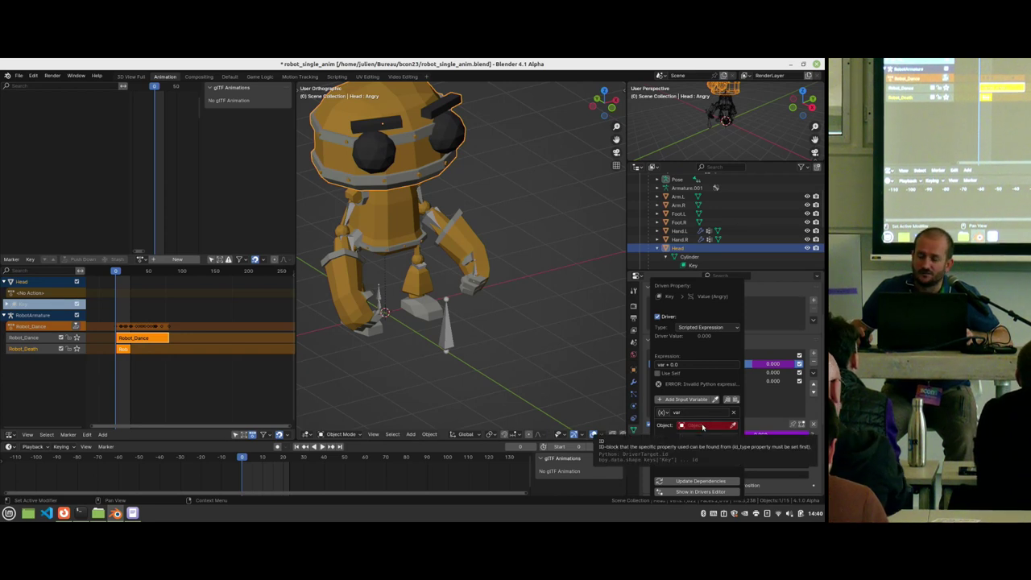
# Step: Set the driver variable's target object to RobotArmature and its bone to Bone.001
pyautogui.click(702, 425)
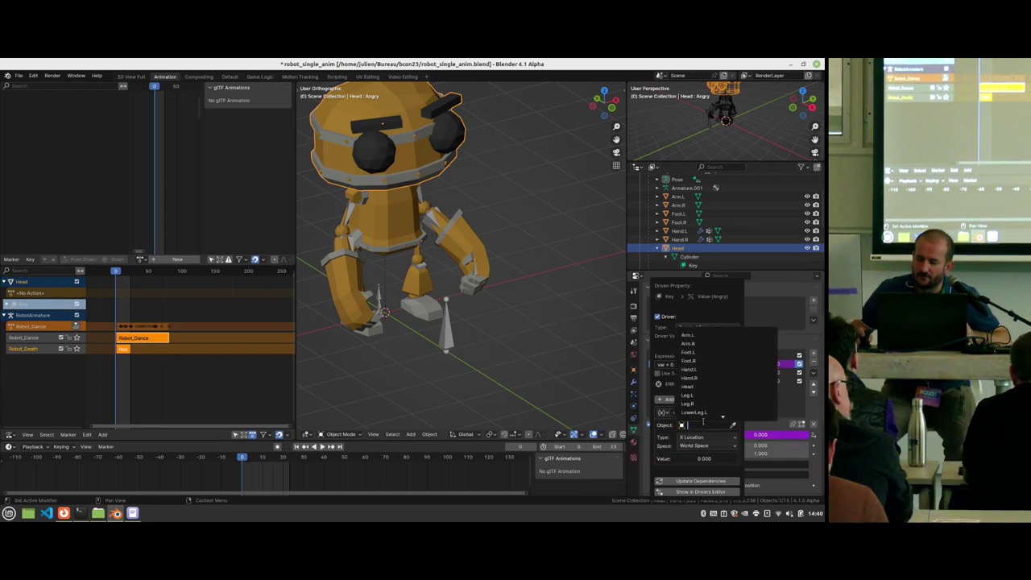
pyautogui.write('arm')
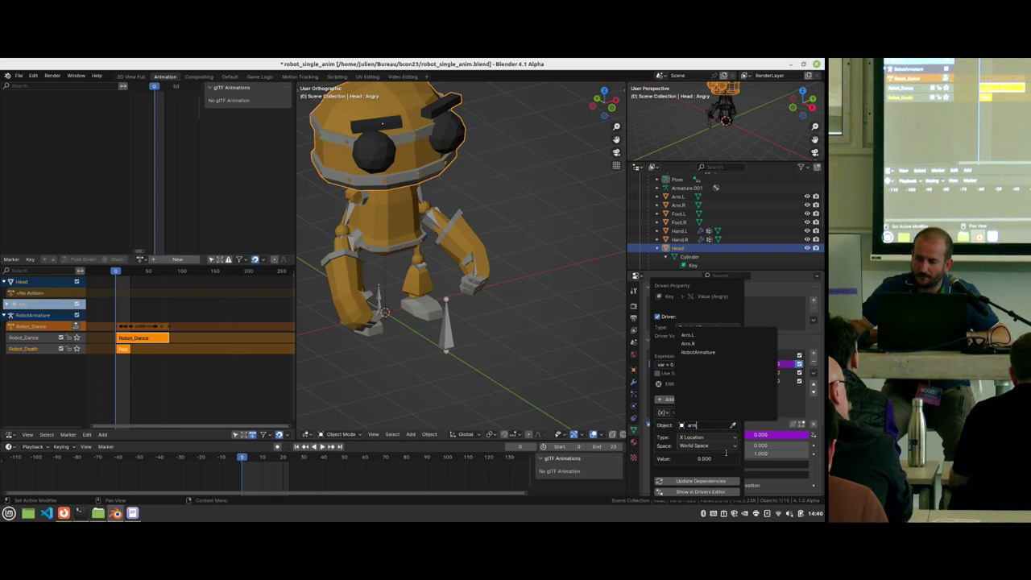
pyautogui.click(697, 352)
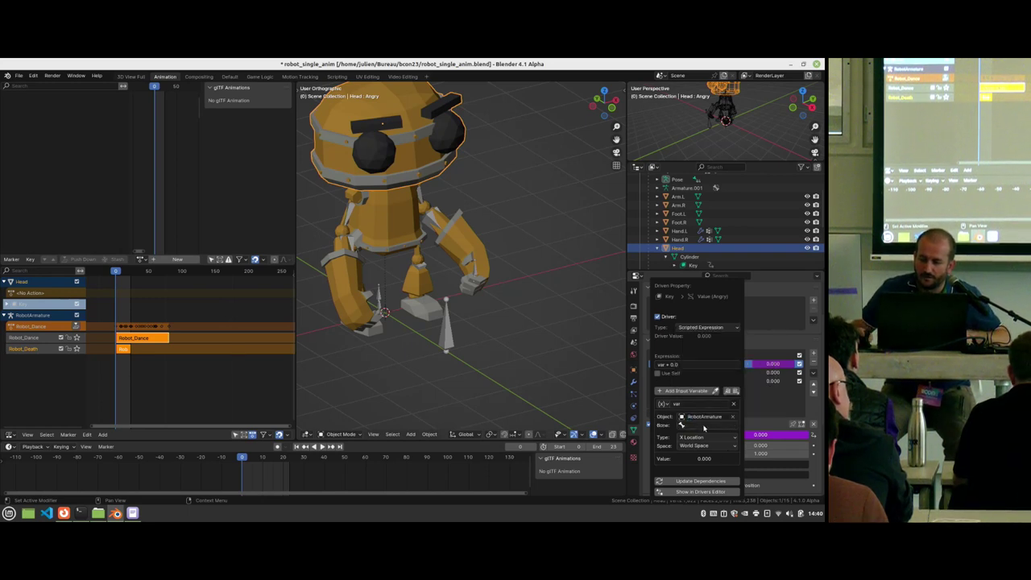
pyautogui.click(704, 426)
pyautogui.write('bone.001')
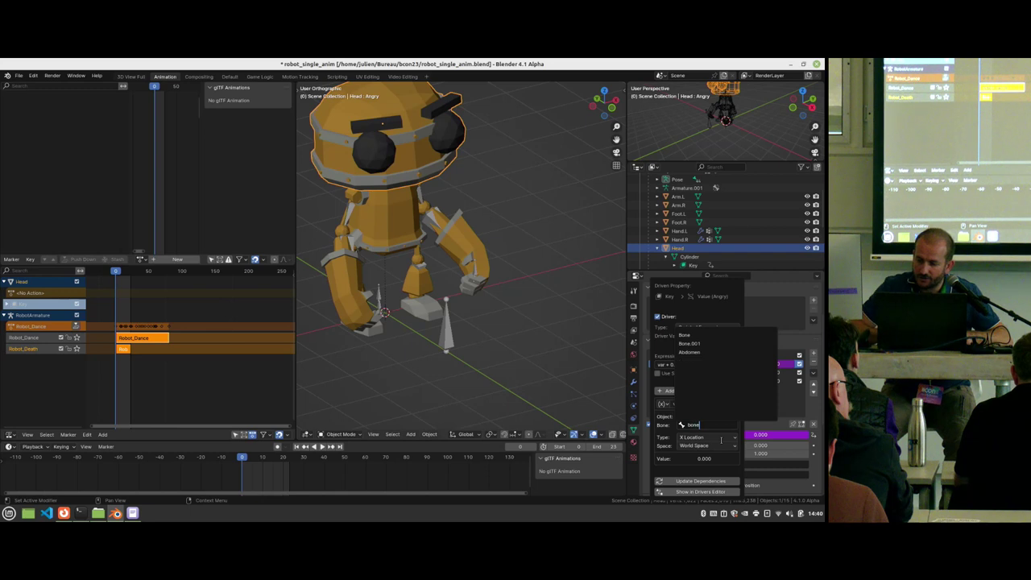
pyautogui.press('Return')
# Step: Make the driver variable read the bone's Y Location in Local Space
pyautogui.click(717, 438)
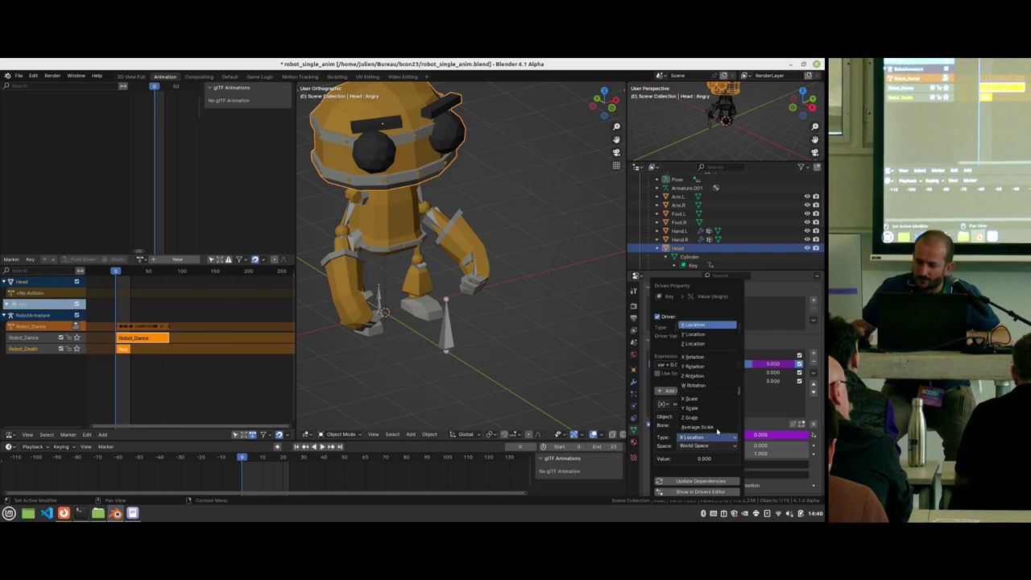
pyautogui.click(717, 340)
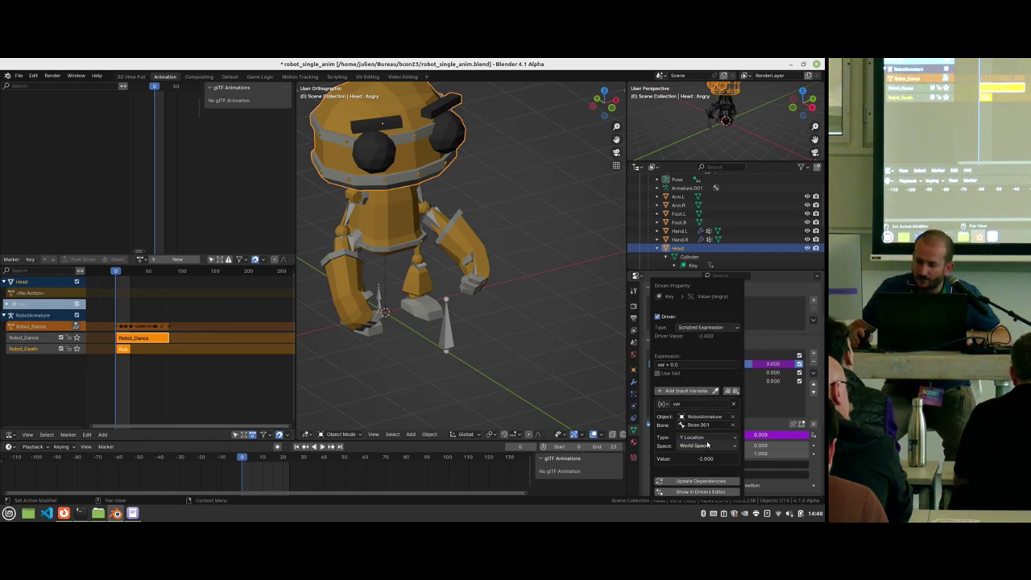
pyautogui.click(707, 444)
pyautogui.click(703, 475)
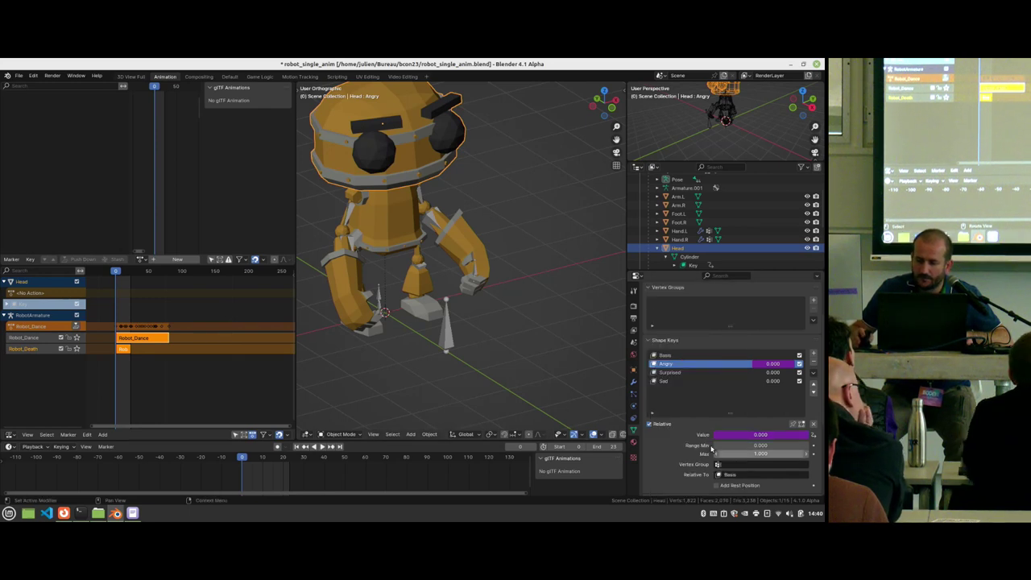
# Step: Test the Angry driver by moving the new control bone up along Z, cancelling the move
pyautogui.click(445, 335)
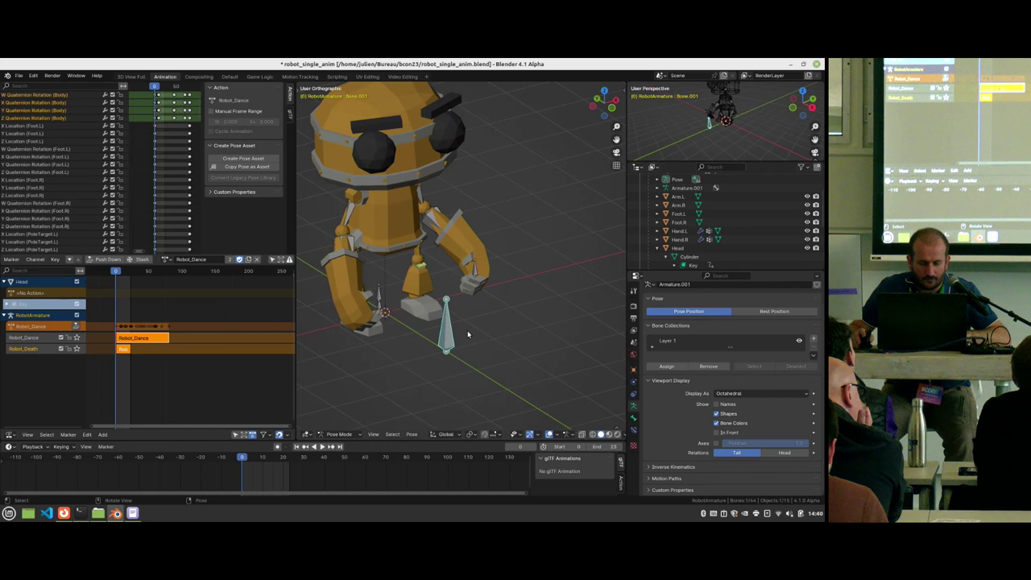
pyautogui.press('g')
pyautogui.press('z')
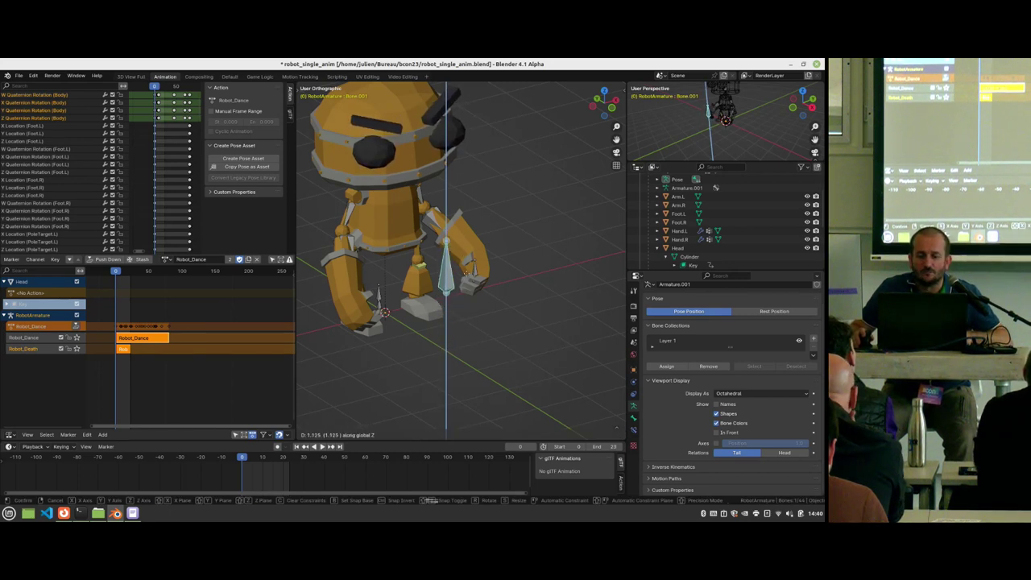
pyautogui.rightClick(424, 360)
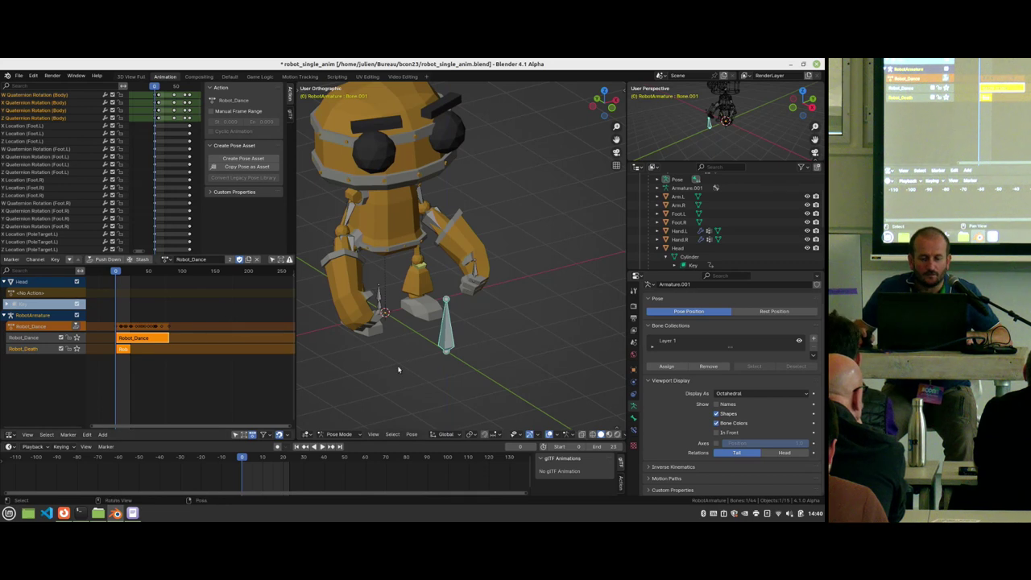
# Step: Keyframe the control bone at frame 0, and again at frame 23 after raising it 1 m along Z
pyautogui.press('i')
pyautogui.click(430, 351)
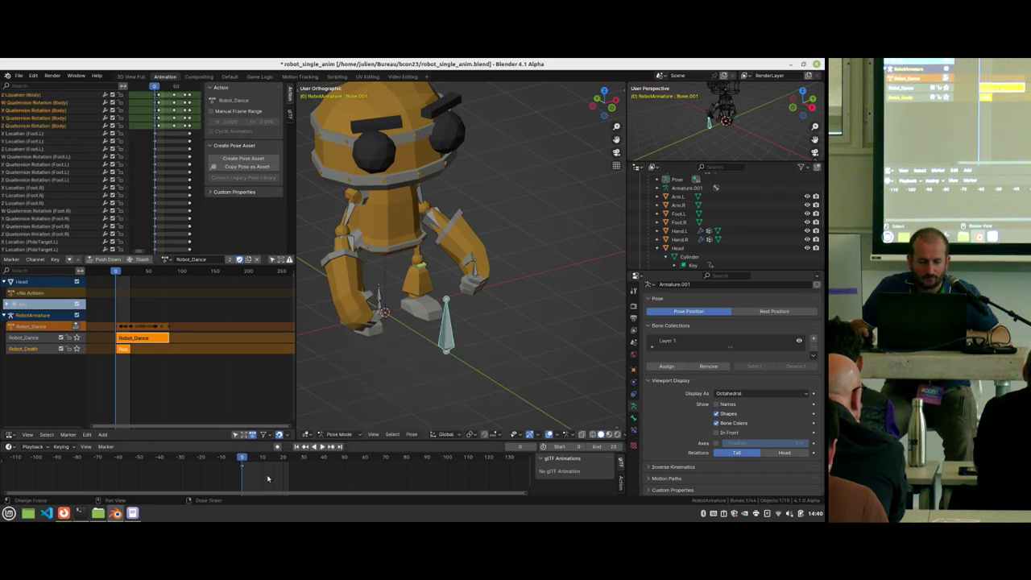
pyautogui.moveTo(242, 457); pyautogui.dragTo(289, 456)
pyautogui.press('g')
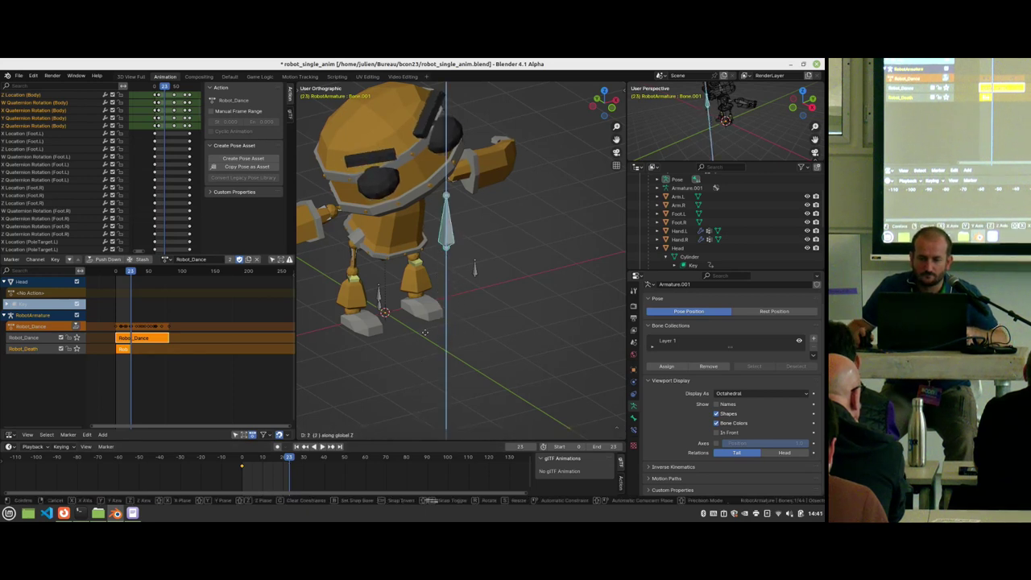
pyautogui.click(426, 332)
pyautogui.press('i')
pyautogui.click(425, 330)
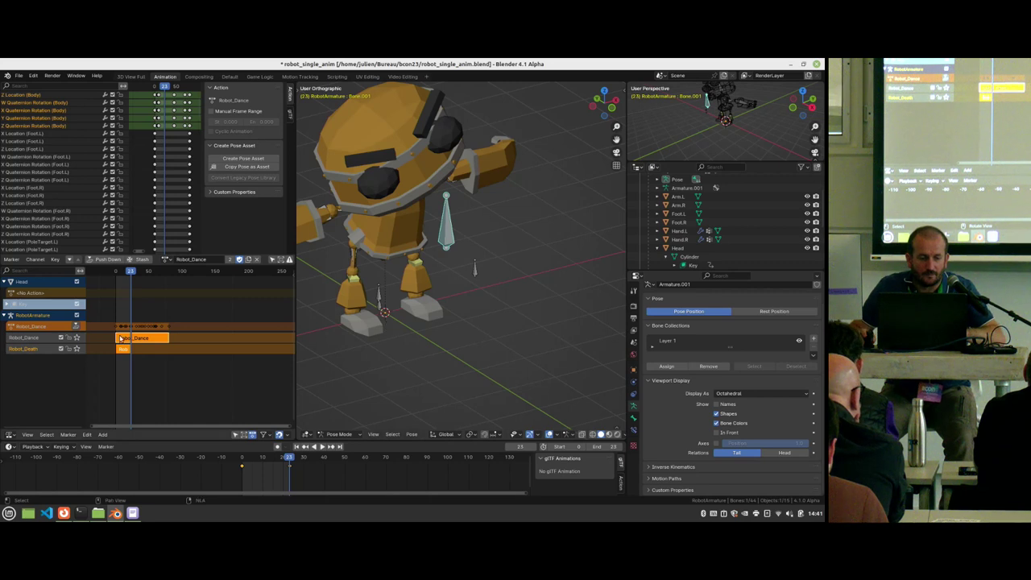
# Step: Expand the head's shape key channel in the NLA, and export the scene to the tmp folder as robot_single_anim.glb
pyautogui.click(7, 304)
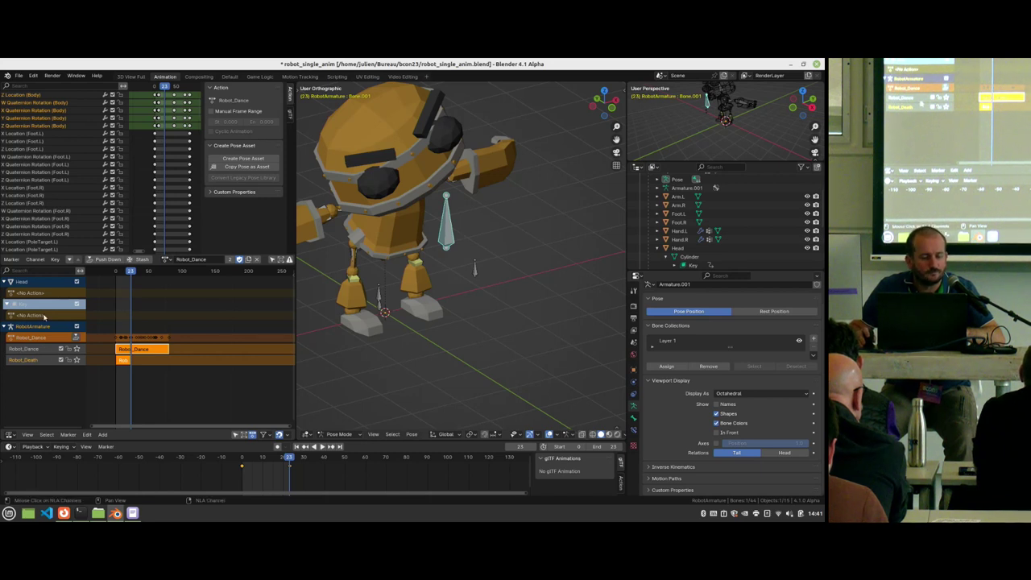
pyautogui.press('F4')
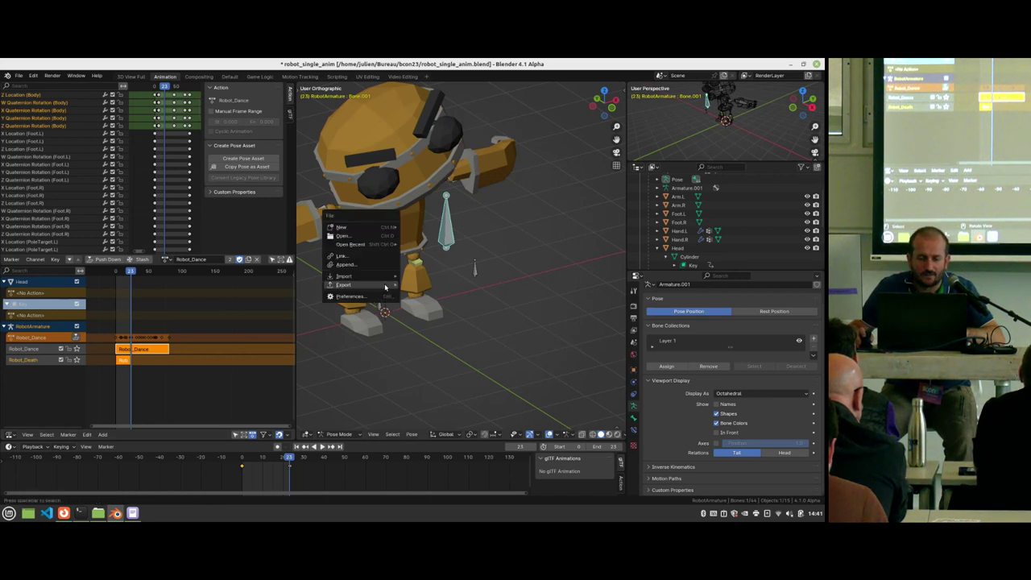
pyautogui.moveTo(344, 285)
pyautogui.click(435, 370)
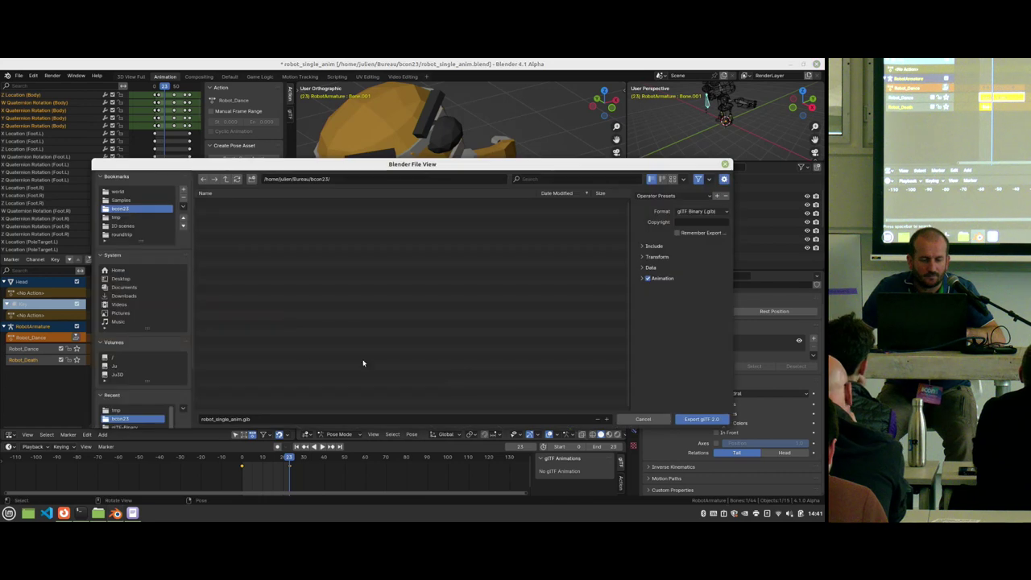
pyautogui.click(130, 218)
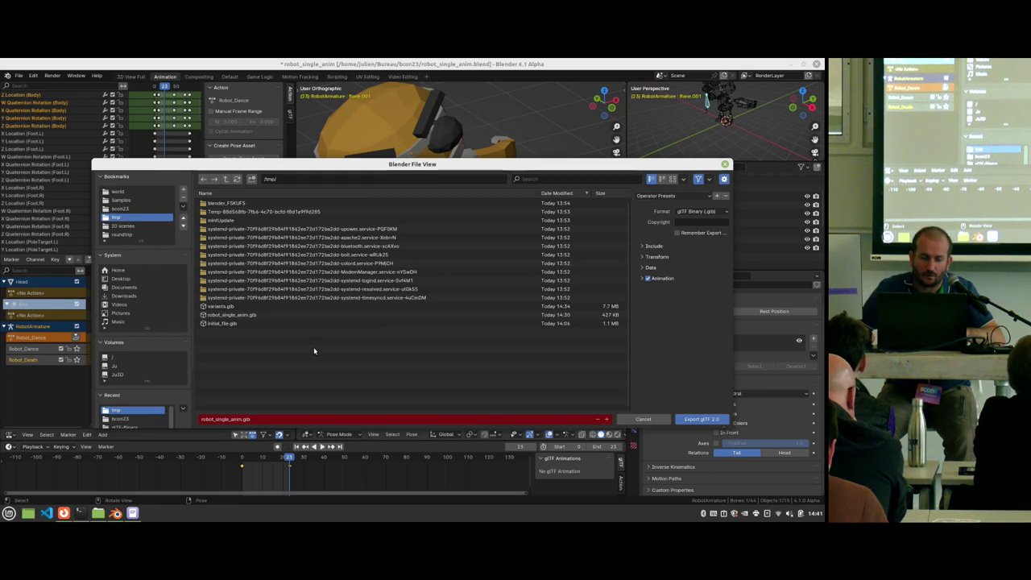
pyautogui.click(702, 419)
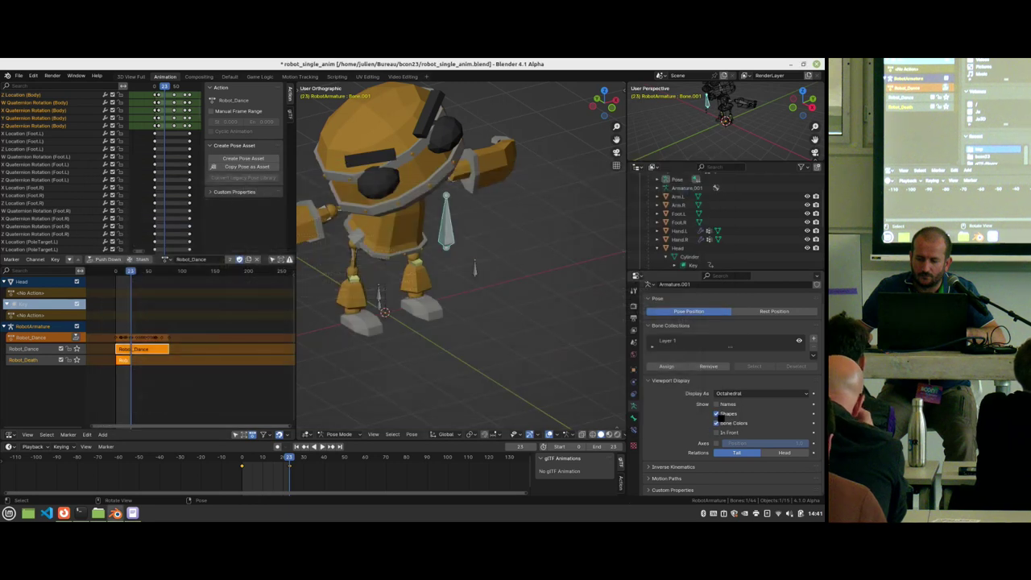
# Step: Switch to Firefox and open the glTF Viewer at gltf-viewer.donmccurdy.com in a new tab
pyautogui.click(63, 513)
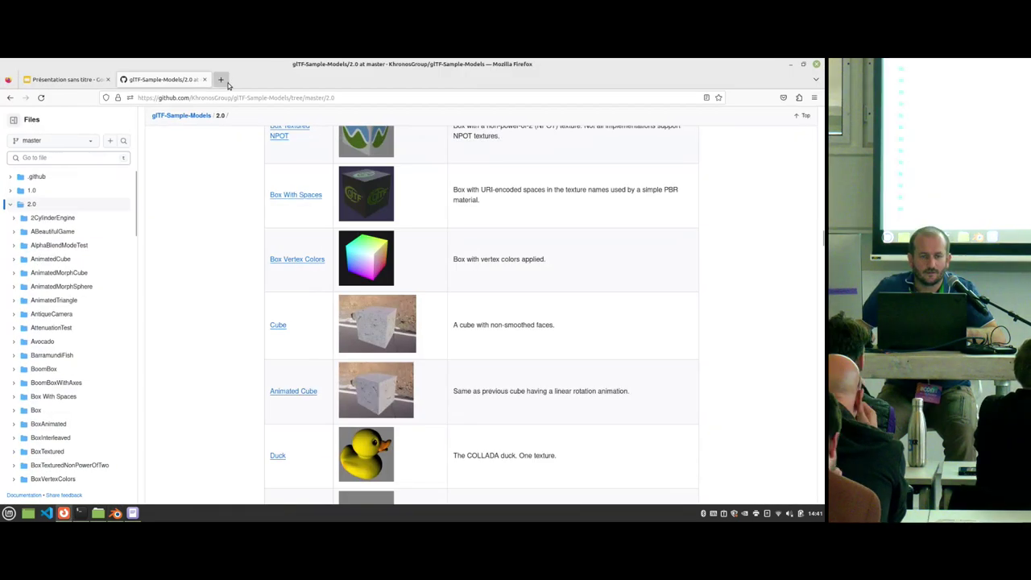
pyautogui.hotkey('ctrl', 't')
pyautogui.write('gl')
pyautogui.press('Down')
pyautogui.press('Down')
pyautogui.press('Down')
pyautogui.press('Down')
pyautogui.press('Down')
pyautogui.press('Down')
pyautogui.press('Down')
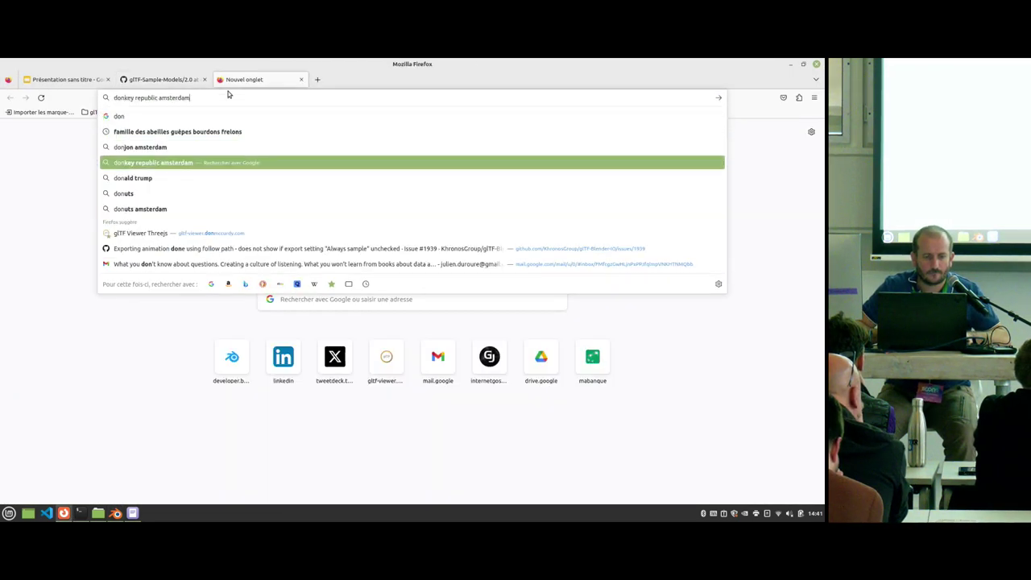
pyautogui.press('Return')
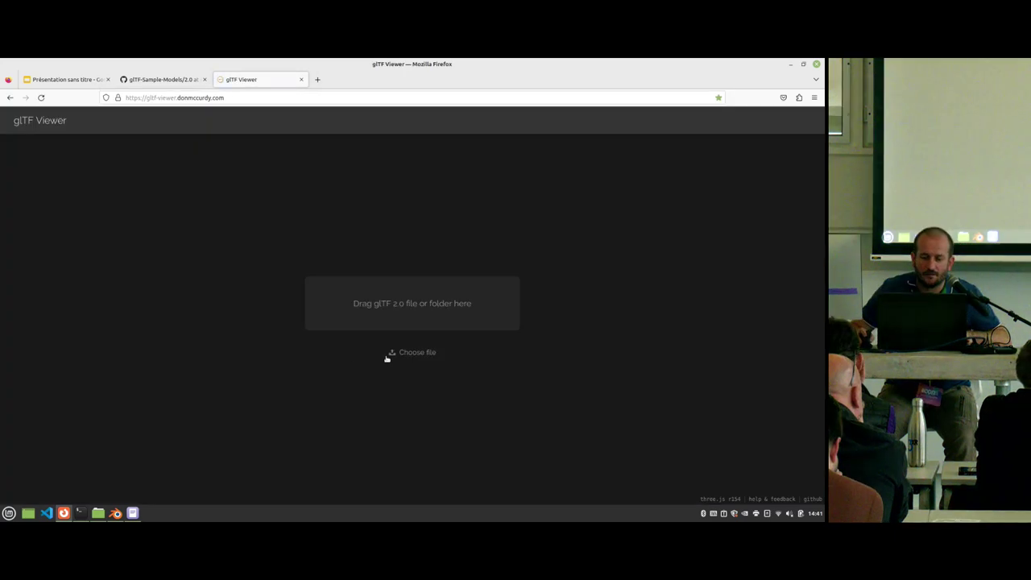
# Step: Load the exported robot_single_anim.glb into the viewer and slow its animation playback to about half speed
pyautogui.click(388, 354)
pyautogui.doubleClick(300, 294)
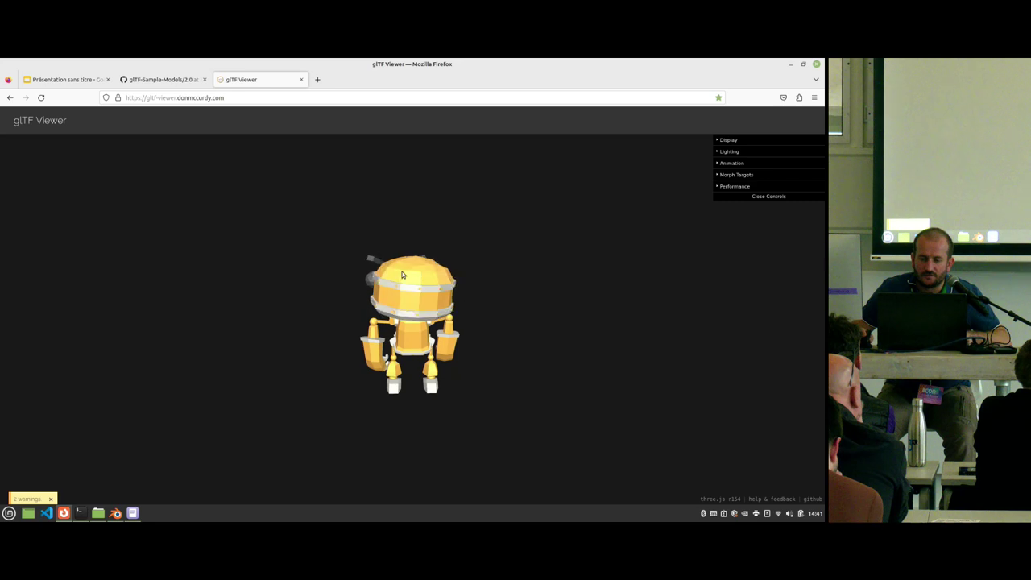
pyautogui.click(730, 162)
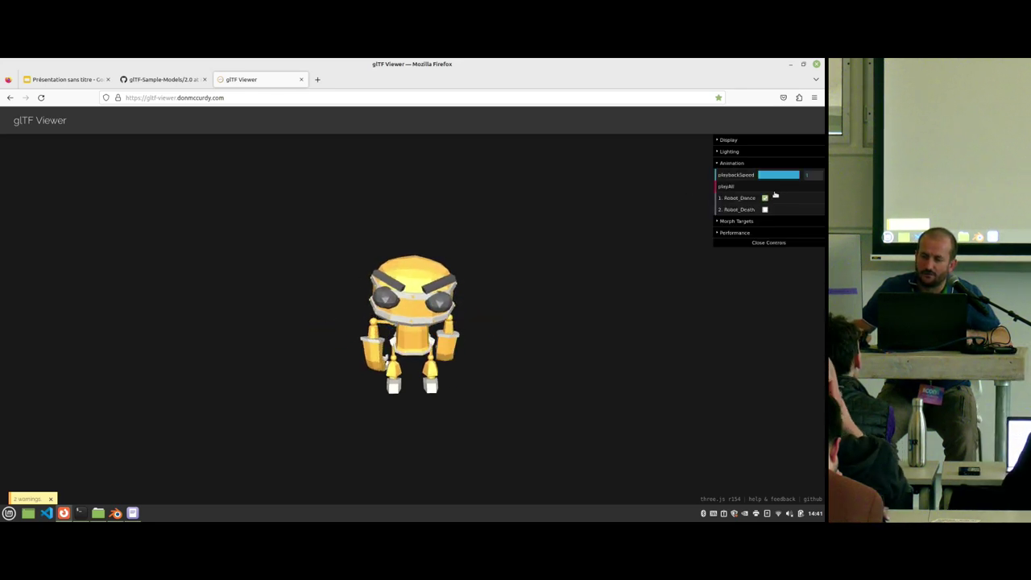
pyautogui.moveTo(773, 181); pyautogui.dragTo(777, 183)
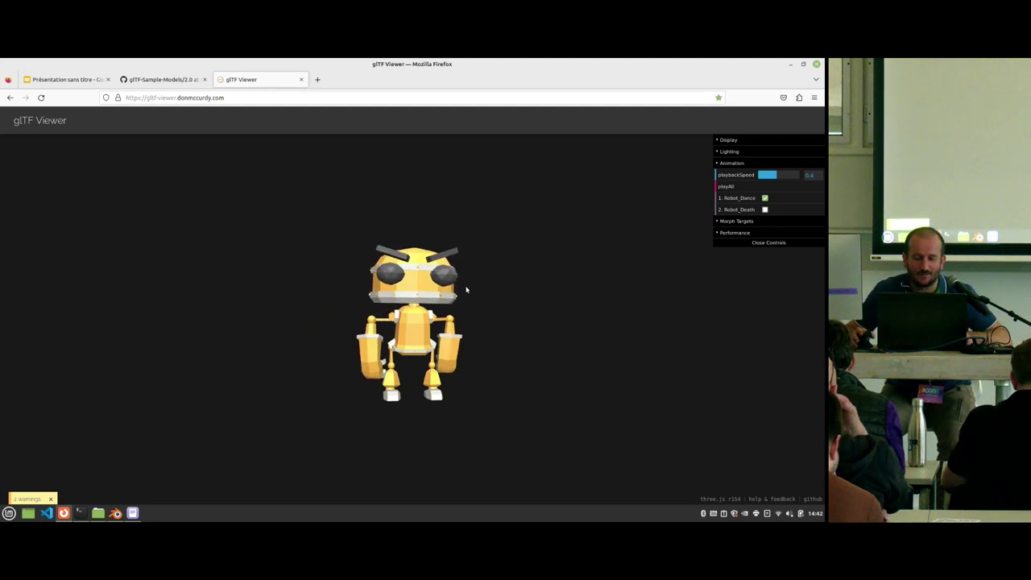
# Step: Switch back to Blender and examine the control bone's relations and Deform setting in Edit Mode
pyautogui.hotkey('alt', 'Tab')
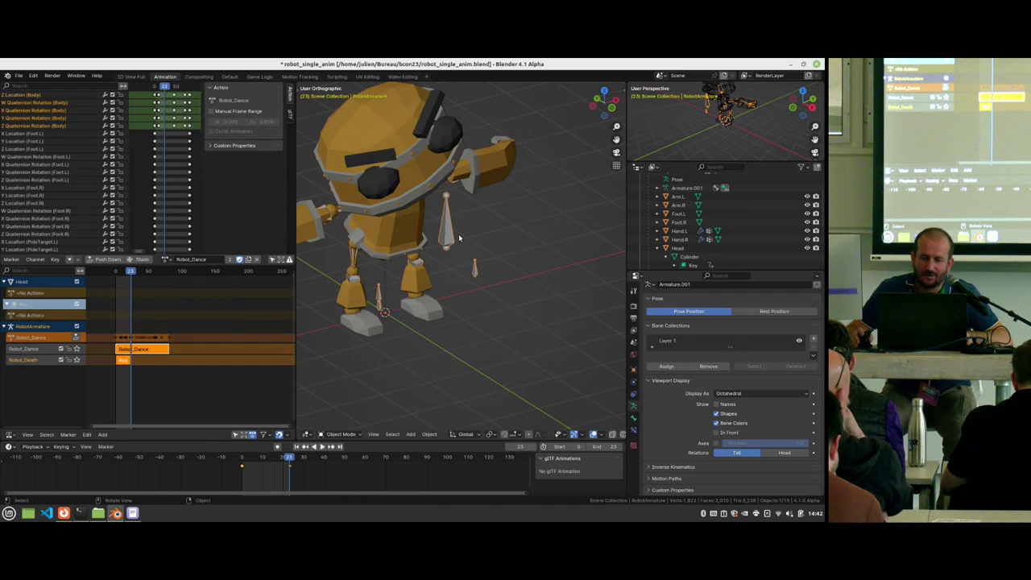
pyautogui.press('Tab')
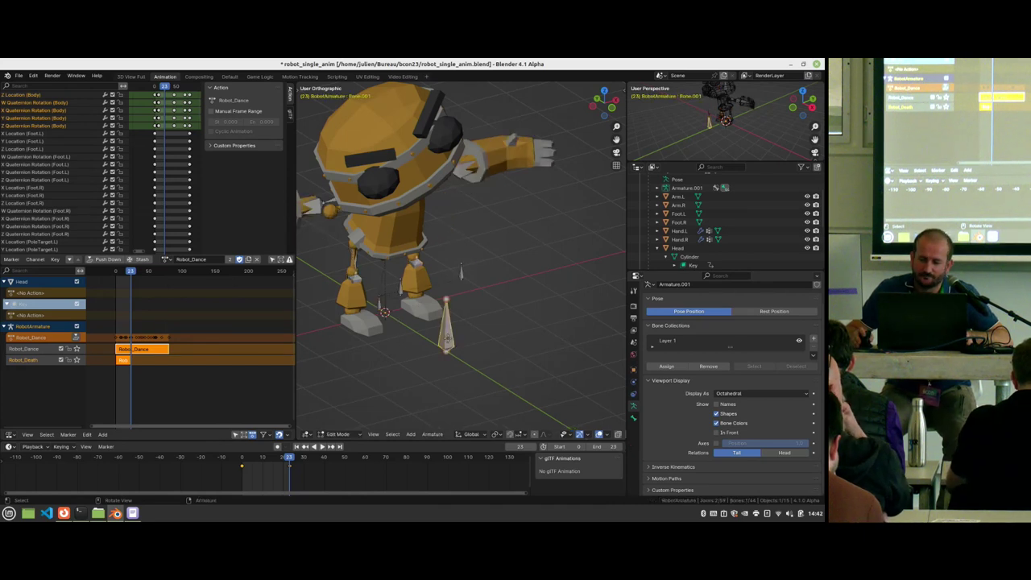
pyautogui.click(633, 418)
pyautogui.scroll(-5, 710, 439)
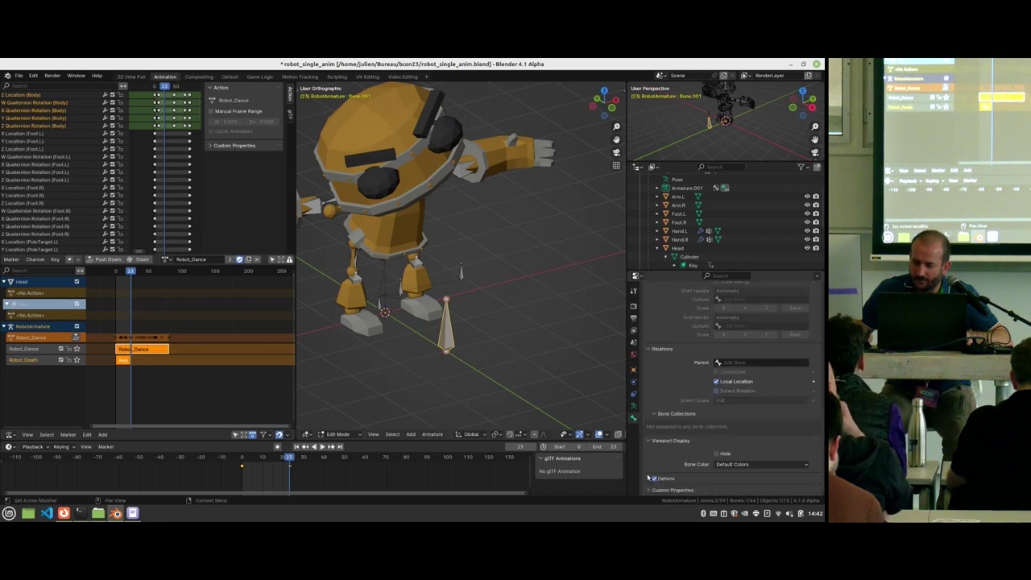
pyautogui.press('Tab')
pyautogui.scroll(-3, 451, 281)
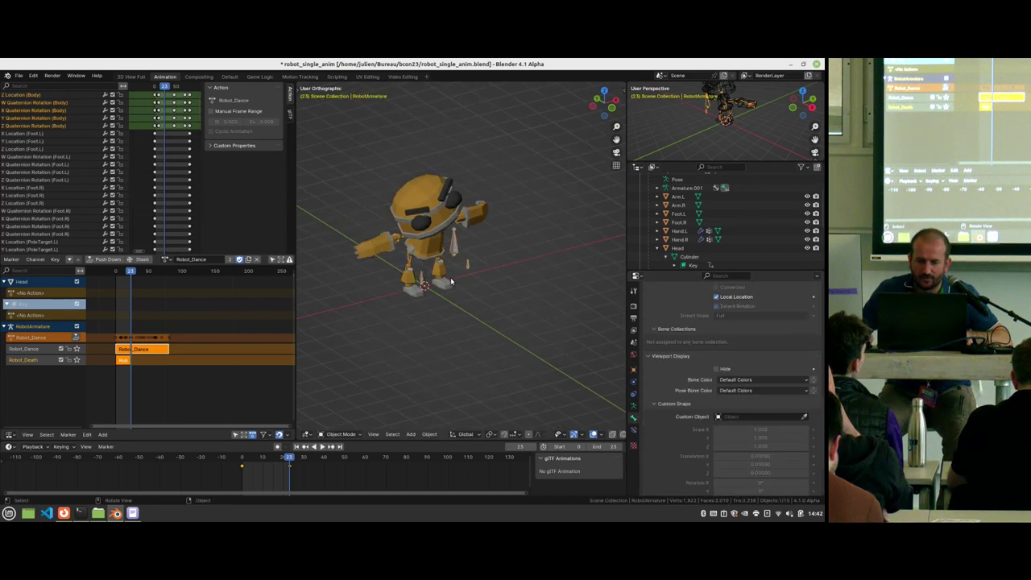
# Step: Try to export robot_single_anim.glb to the tmp folder with Export Deformation Bones Only enabled in the armature options
pyautogui.press('F4')
pyautogui.moveTo(451, 278)
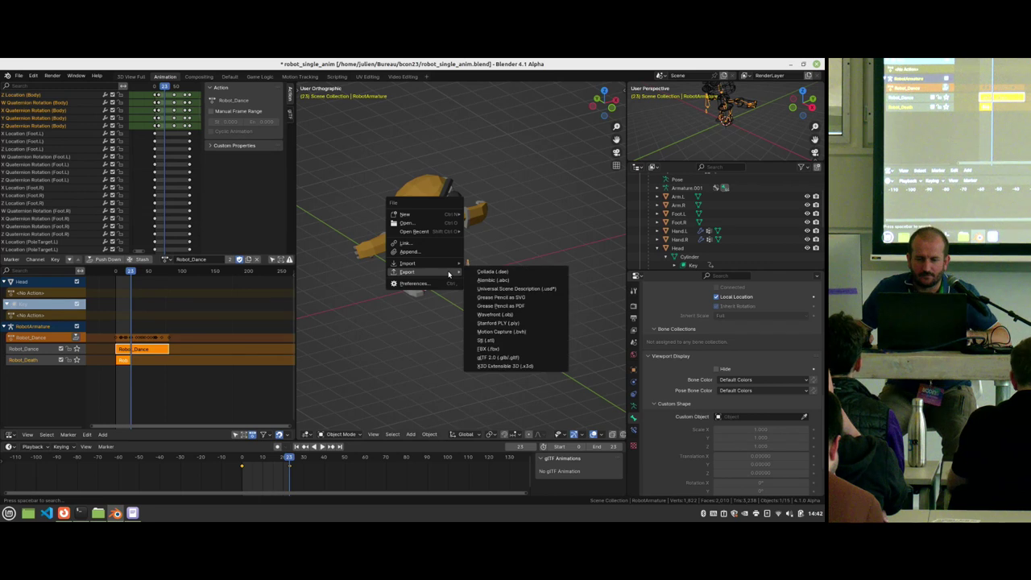
pyautogui.click(491, 356)
pyautogui.click(641, 268)
pyautogui.click(643, 320)
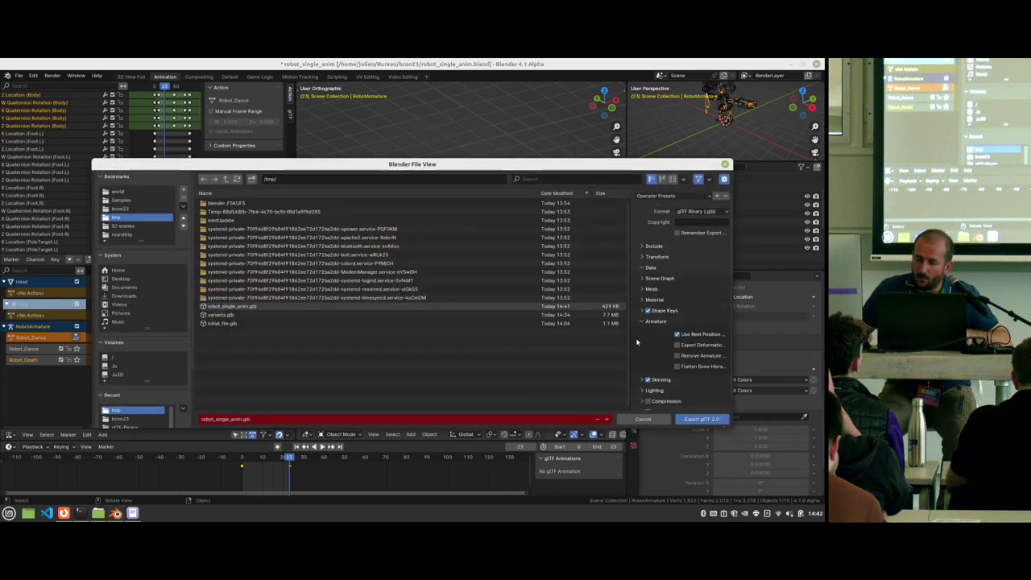
pyautogui.moveTo(631, 342); pyautogui.dragTo(529, 342)
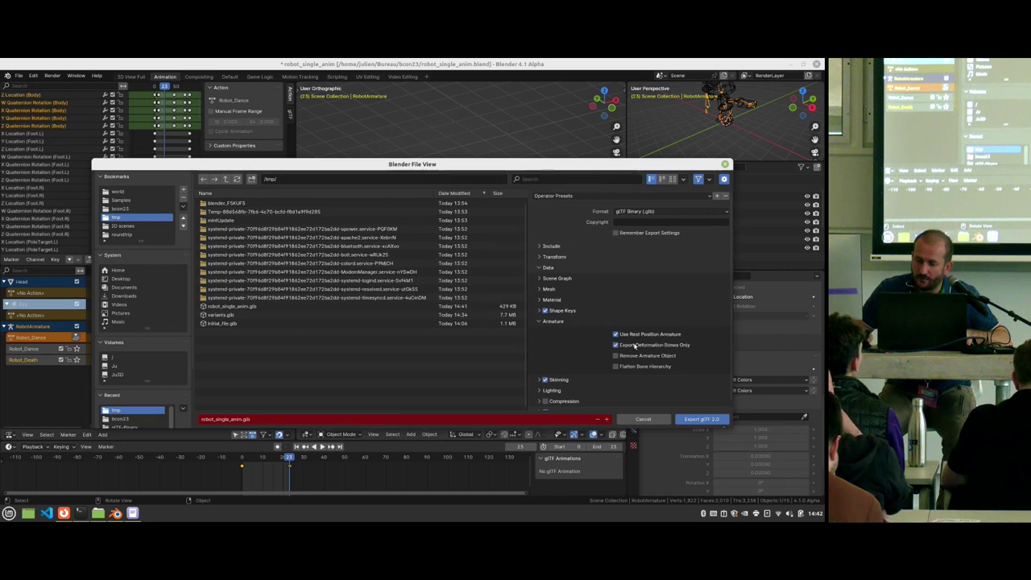
pyautogui.click(689, 419)
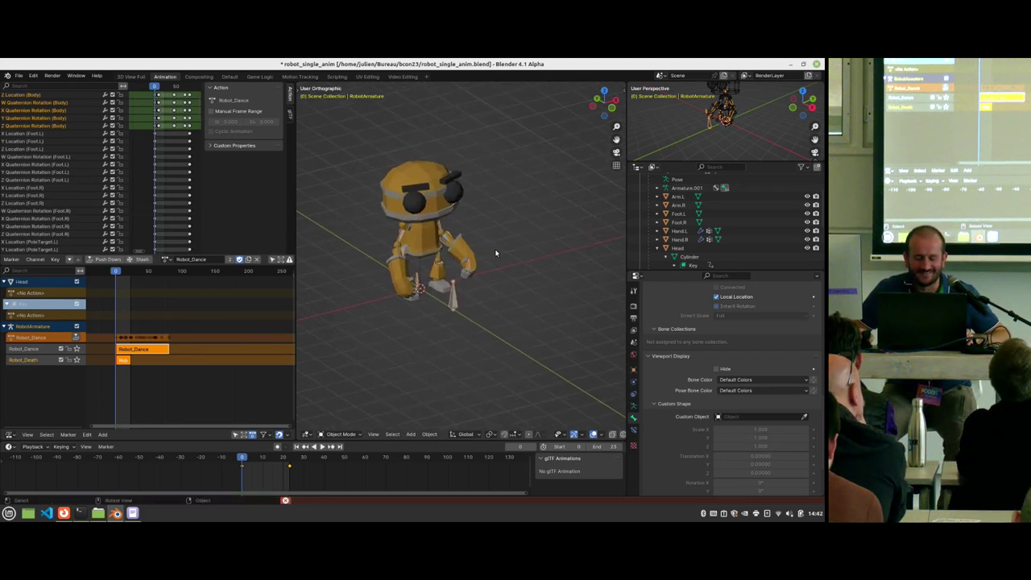
# Step: Switch to Firefox and reload the glTF Viewer page so another file can be chosen
pyautogui.moveTo(488, 253); pyautogui.dragTo(499, 295, button='middle')
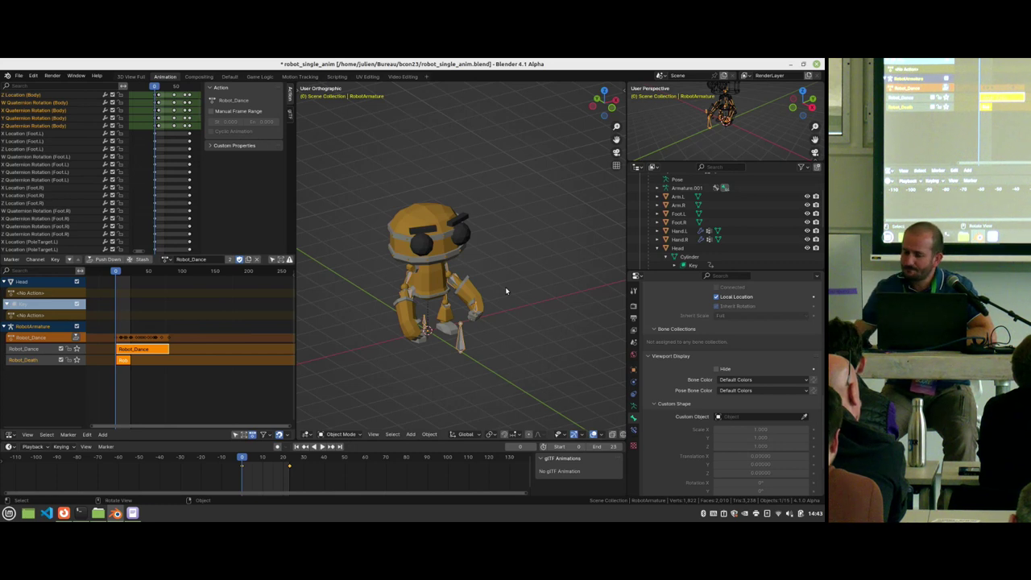
pyautogui.click(64, 513)
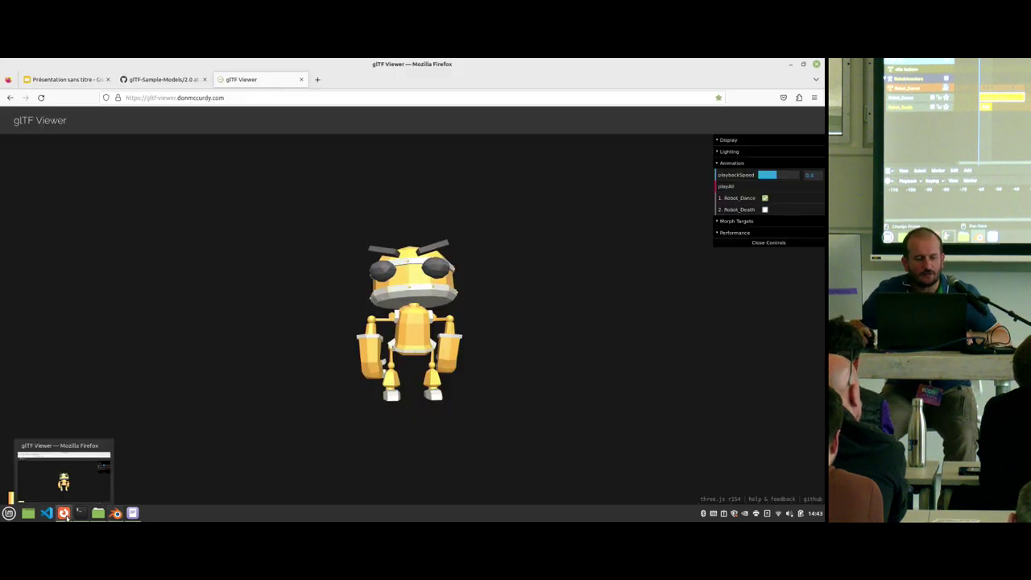
pyautogui.click(295, 98)
pyautogui.press('Return')
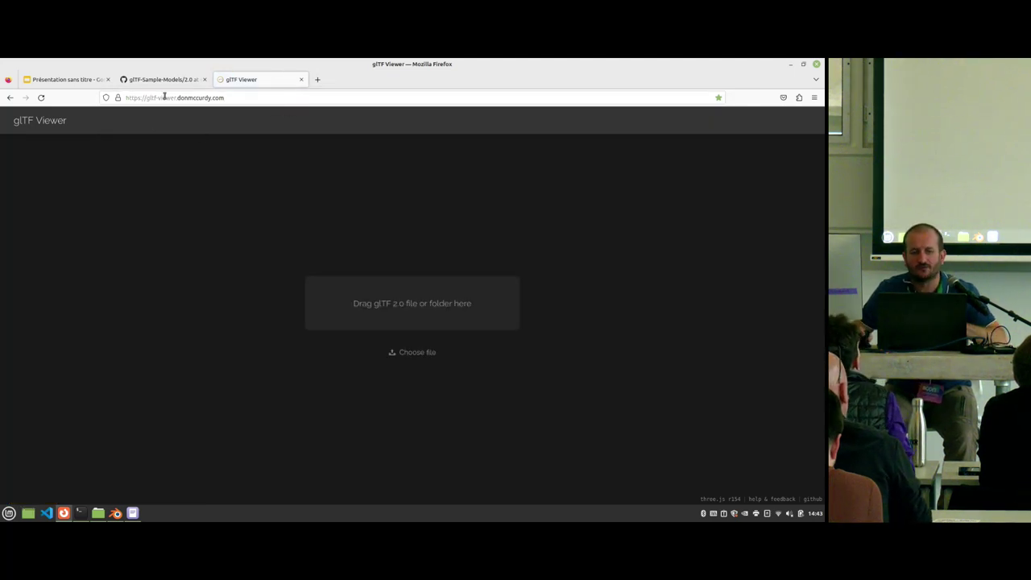
# Step: Switch to Blender and examine the glTF export's Rest & Ranges and Armature animation options, leaving without exporting
pyautogui.click(116, 513)
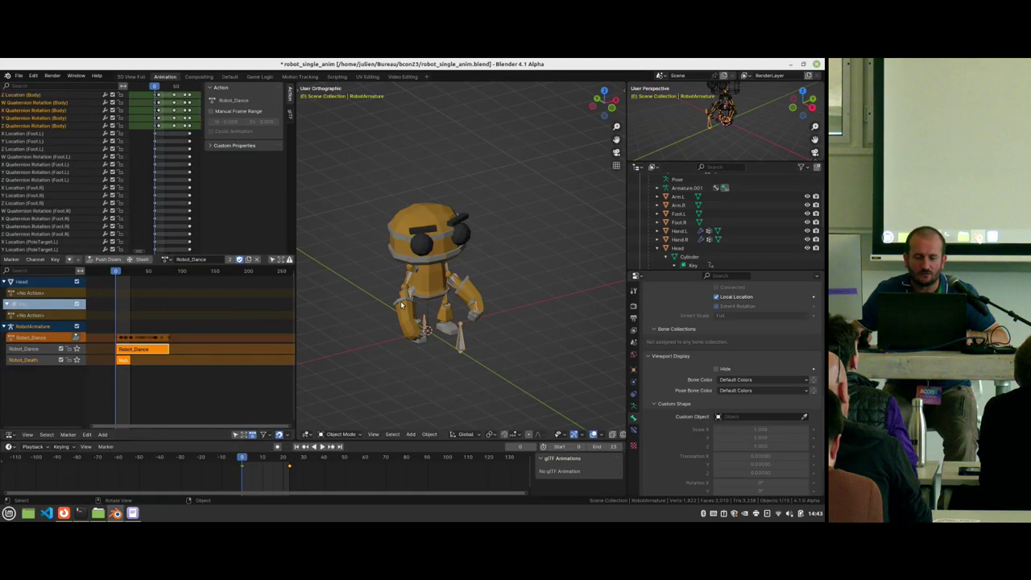
pyautogui.press('F4')
pyautogui.moveTo(394, 295)
pyautogui.click(445, 381)
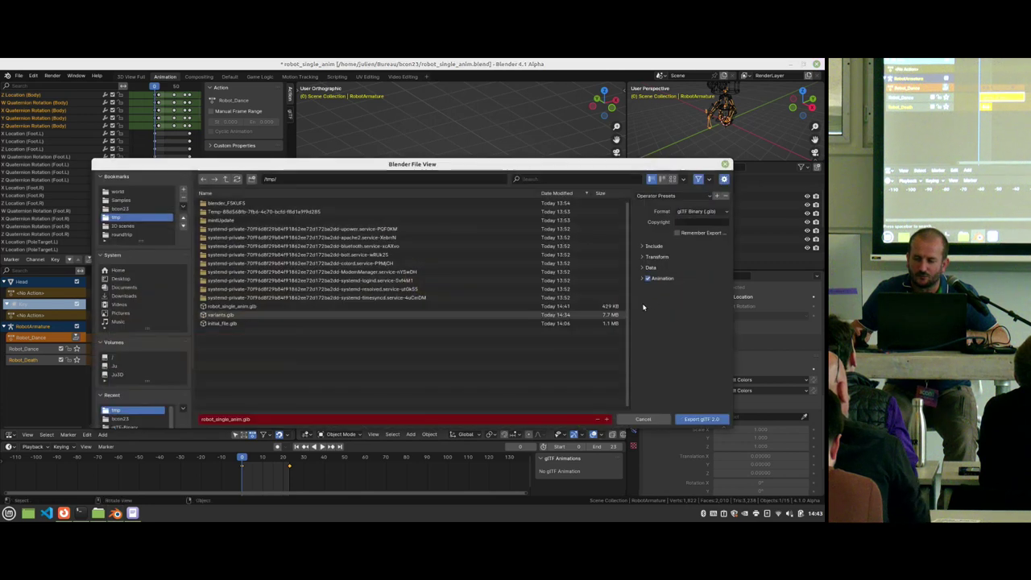
pyautogui.click(654, 278)
pyautogui.click(660, 315)
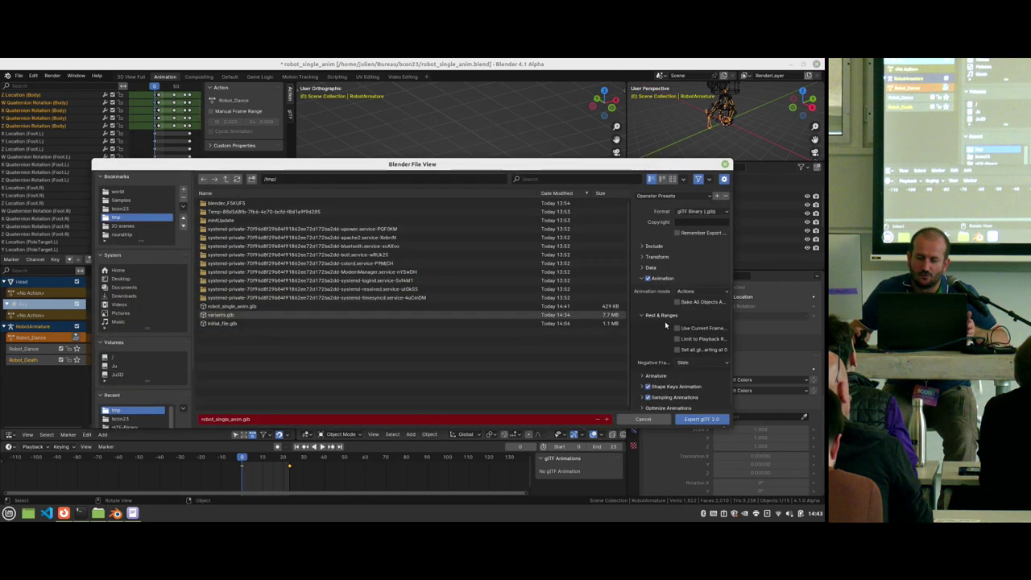
pyautogui.click(676, 375)
pyautogui.scroll(-1, 682, 403)
pyautogui.scroll(2, 653, 269)
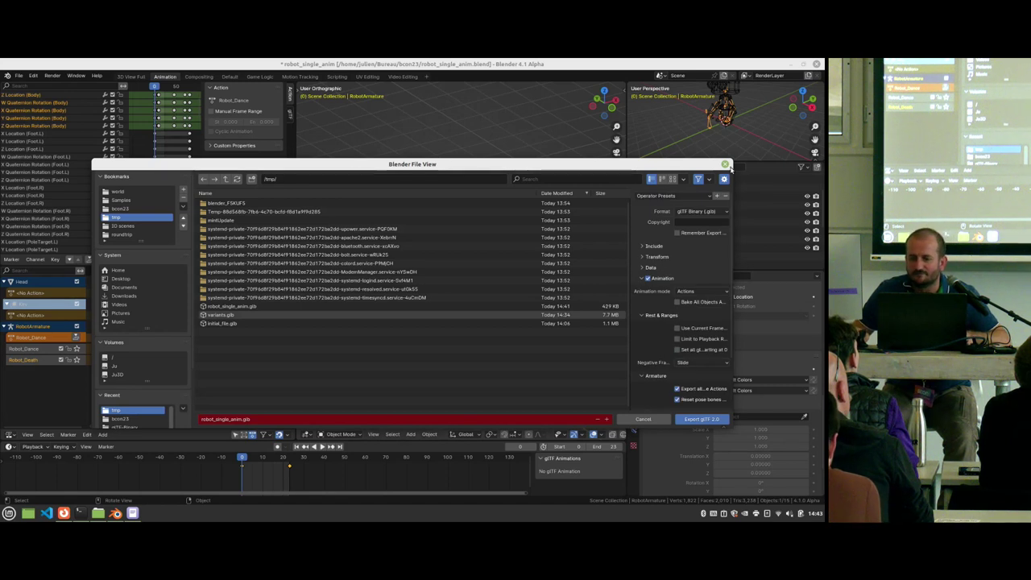
pyautogui.click(725, 164)
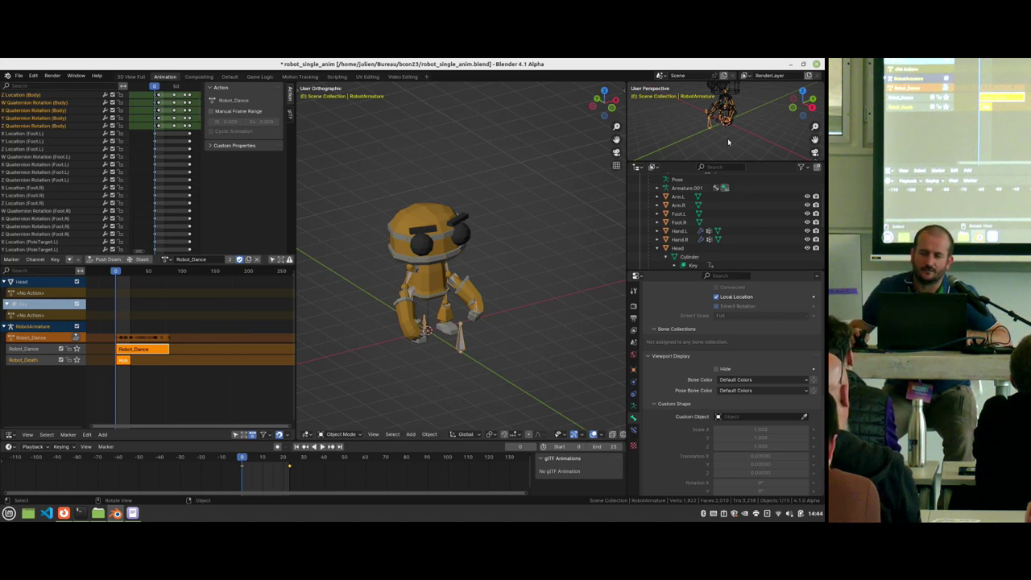
# Step: Close Blender without saving the robot file, and check out the KHR_animation_pointer branch of glTF-Blender-IO in Visual Studio Code
pyautogui.click(816, 63)
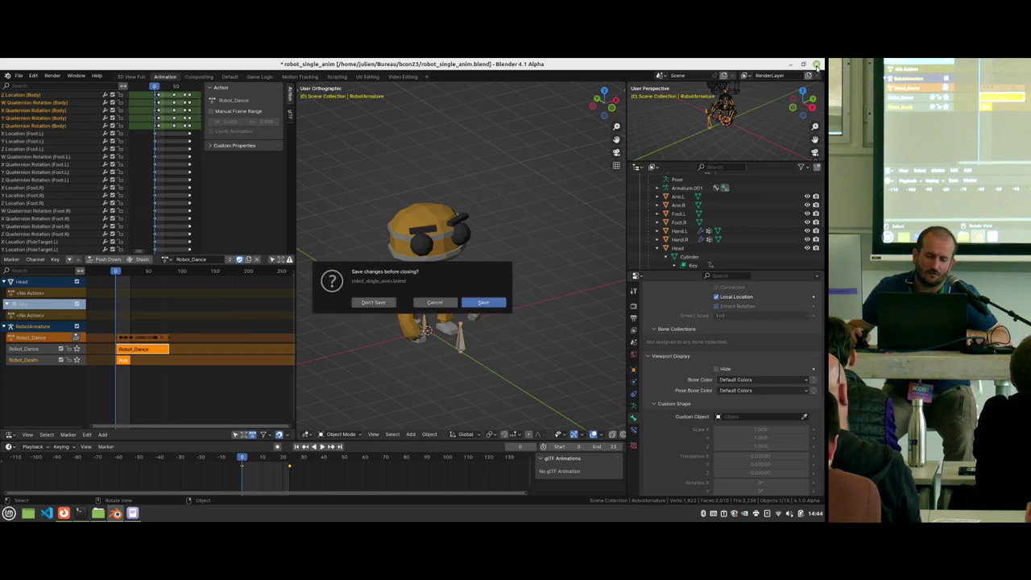
pyautogui.click(373, 304)
pyautogui.click(49, 509)
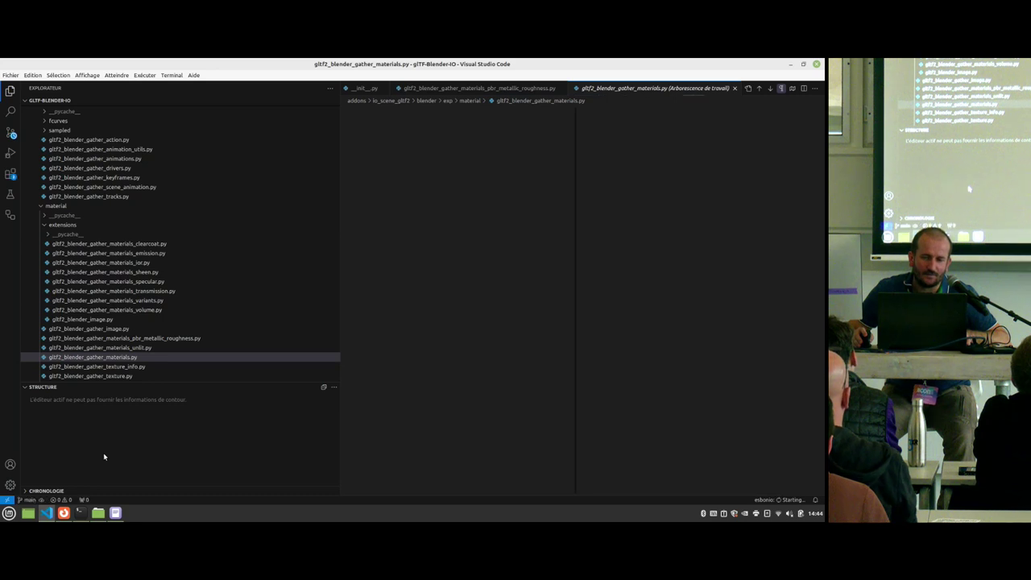
pyautogui.click(25, 500)
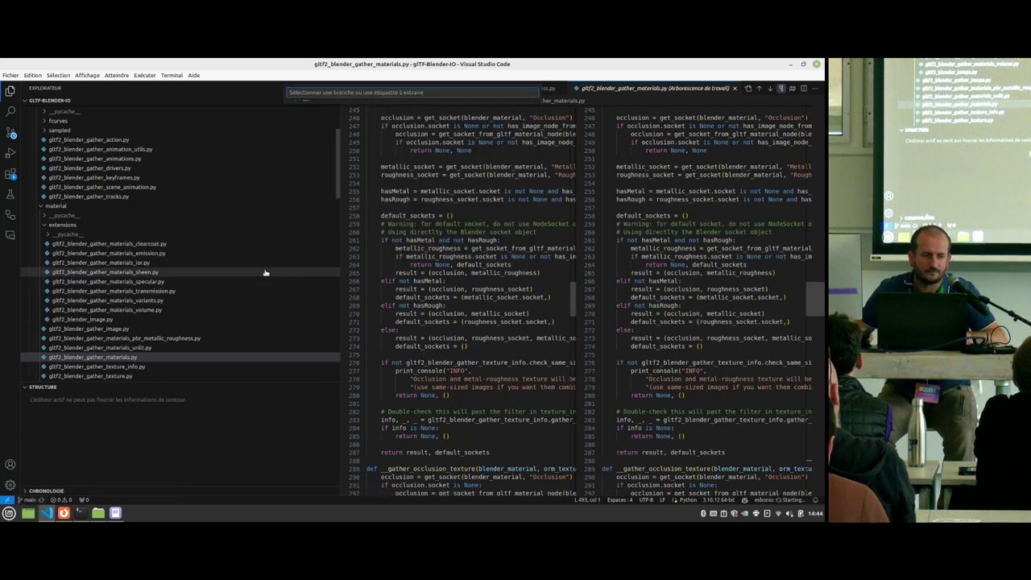
pyautogui.scroll(3, 265, 271)
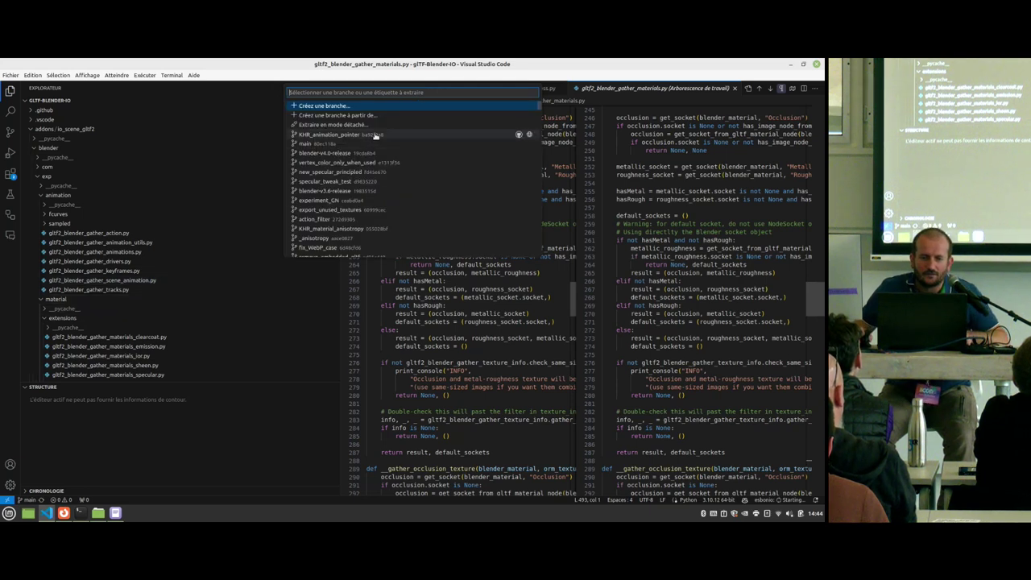
pyautogui.click(372, 135)
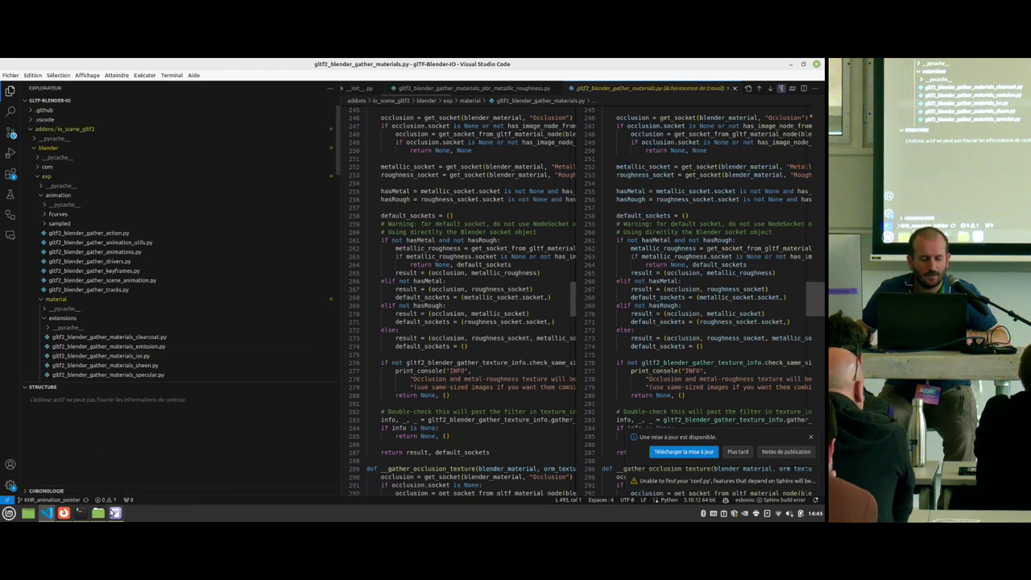
# Step: Launch Blender from the terminal with the blender command
pyautogui.click(80, 513)
pyautogui.write('blender')
pyautogui.press('Return')
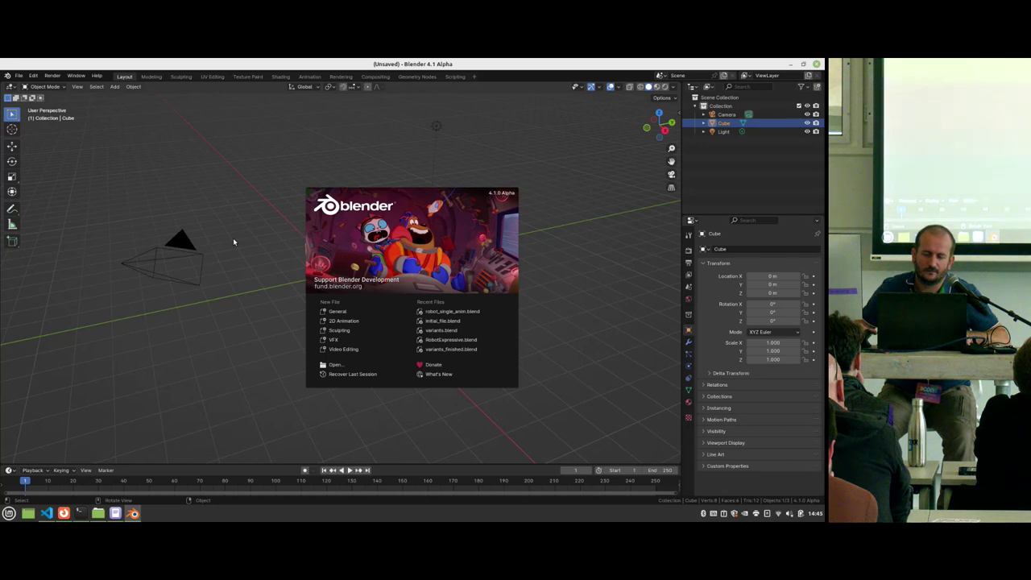
# Step: Dismiss the splash screen and delete all default objects from the scene
pyautogui.click(233, 238)
pyautogui.press('a')
pyautogui.press('x')
pyautogui.click(338, 240)
# Step: Start a glTF 2.0 import and browse to the bookmarked roundtrip folder
pyautogui.press('F4')
pyautogui.moveTo(364, 242)
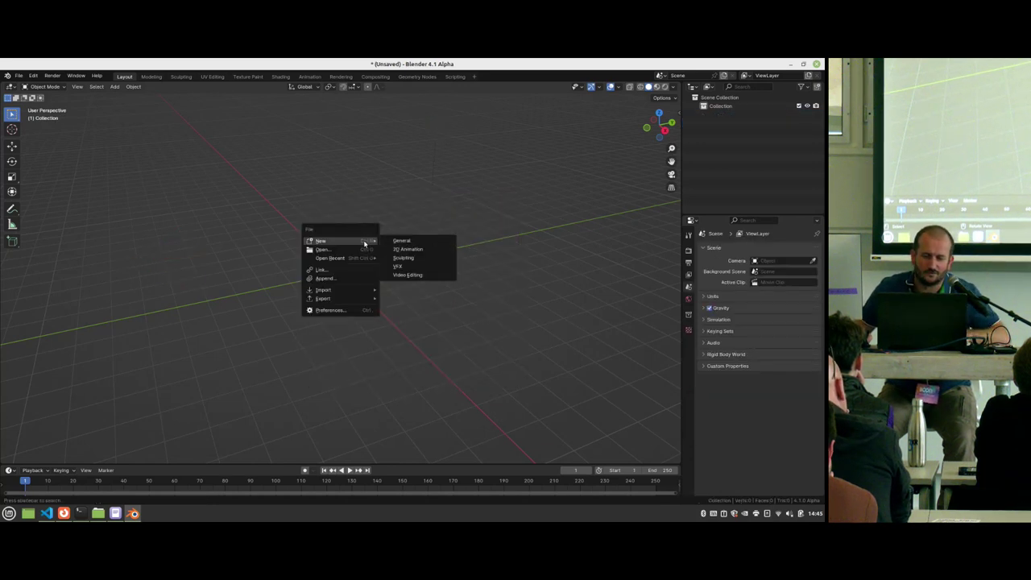
pyautogui.moveTo(338, 290)
pyautogui.click(406, 385)
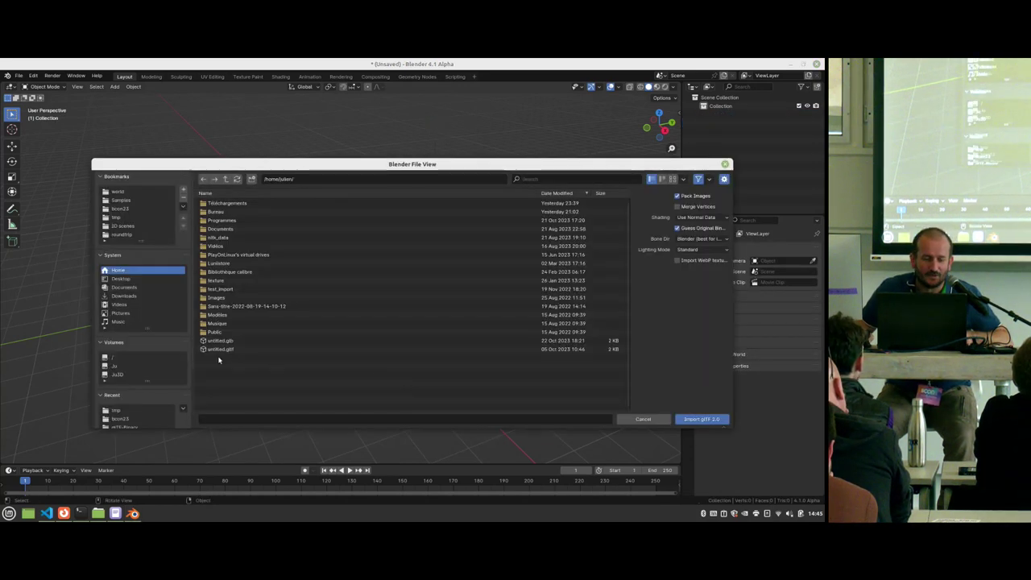
pyautogui.click(139, 218)
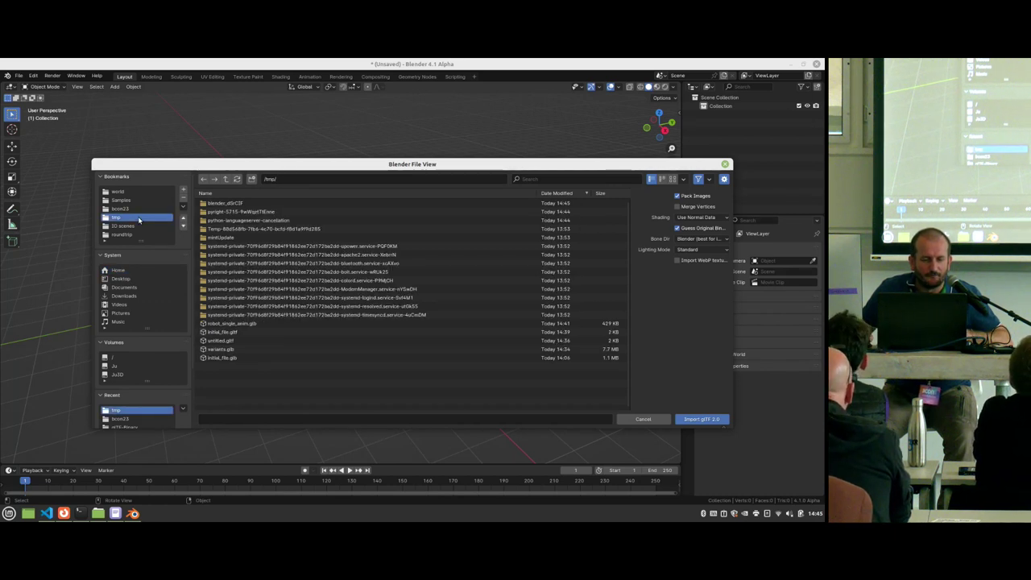
pyautogui.click(129, 225)
pyautogui.click(149, 234)
# Step: Filter the roundtrip folder by "poin", enter 24_animation_pointer and import its glTF file into the scene
pyautogui.click(581, 178)
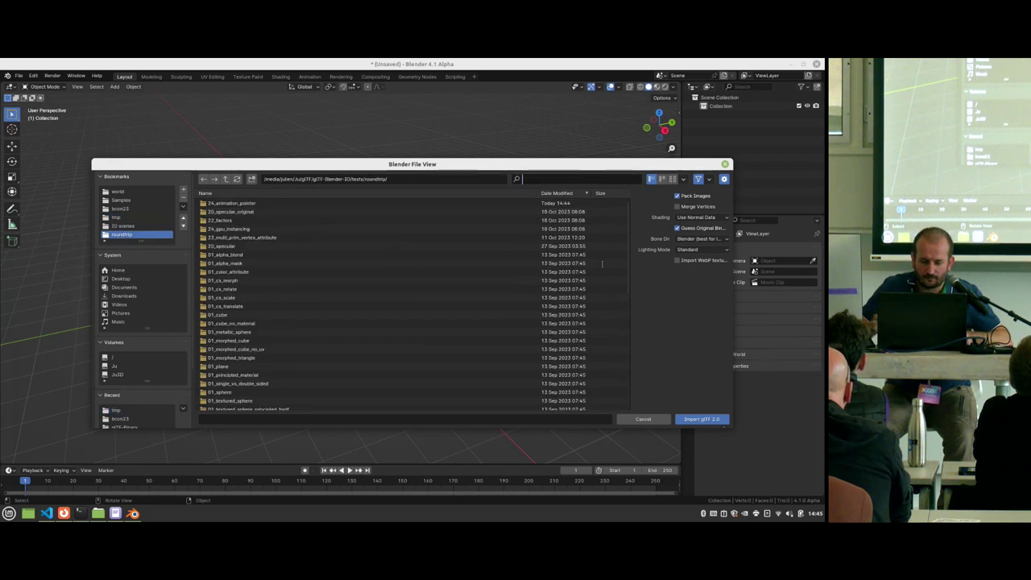
pyautogui.write('poin')
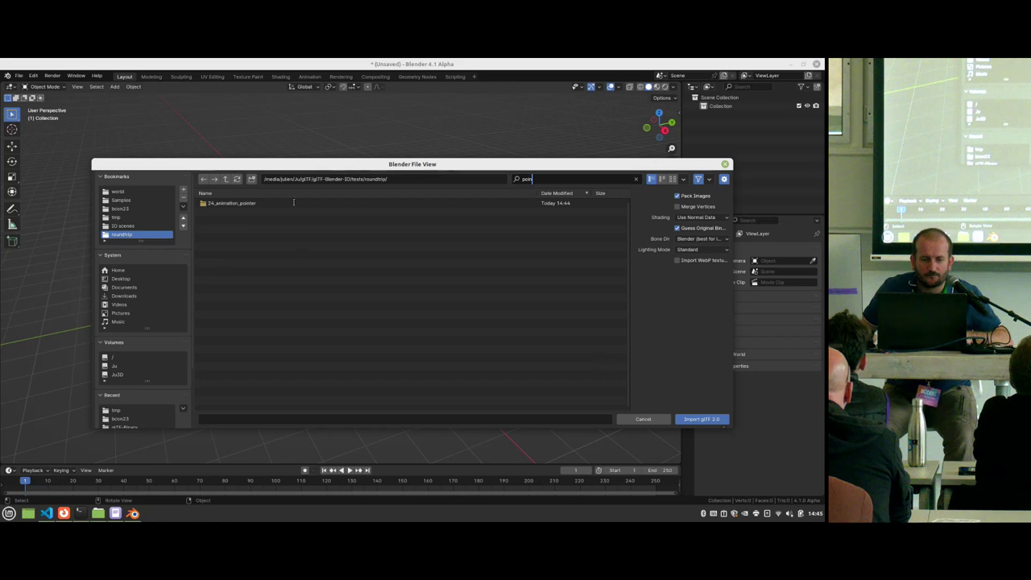
pyautogui.doubleClick(293, 202)
pyautogui.click(283, 204)
pyautogui.doubleClick(283, 203)
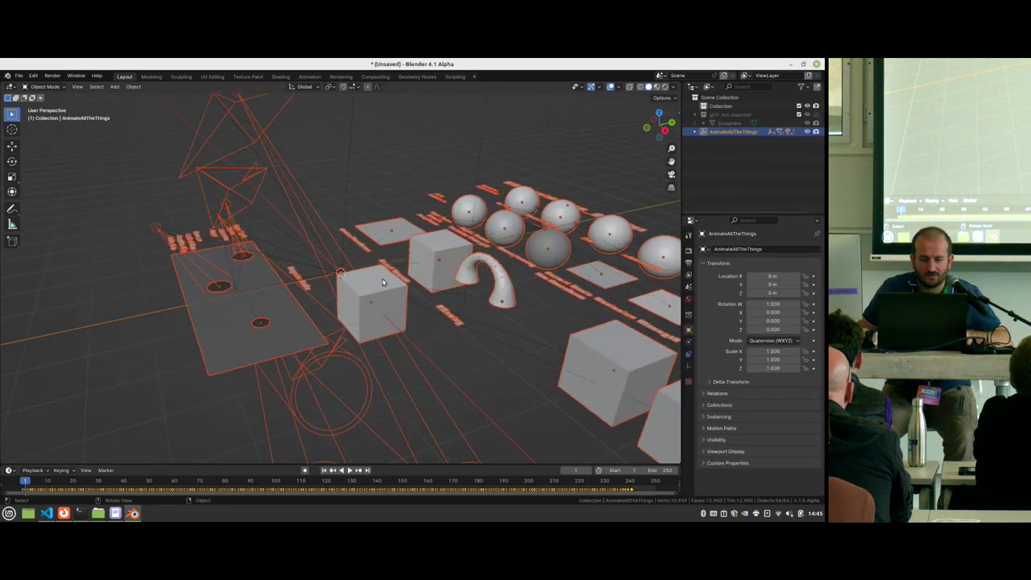
# Step: Show the imported AnimateAllTheThings scene in Material Preview shading, with the sample objects in view
pyautogui.scroll(-5, 383, 282)
pyautogui.moveTo(386, 290)
pyautogui.mouseDown(button='middle')
pyautogui.moveTo(428, 339)
pyautogui.moveTo(406, 342)
pyautogui.mouseUp(button='middle')
pyautogui.scroll(3, 405, 342)
pyautogui.press('z')
pyautogui.click(401, 295)
pyautogui.press('z')
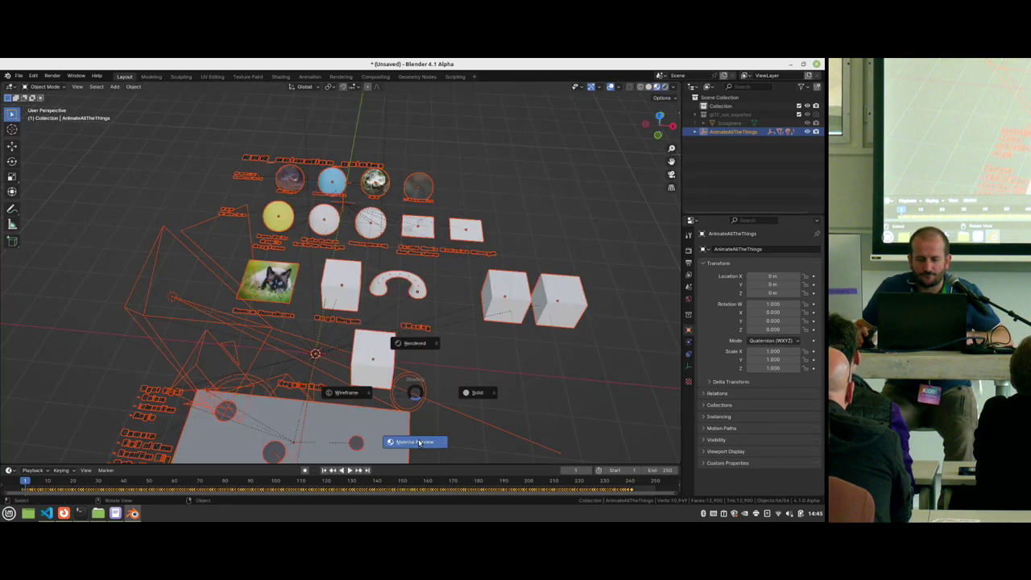
pyautogui.click(418, 442)
pyautogui.scroll(3, 342, 359)
pyautogui.scroll(-2, 343, 358)
pyautogui.keyDown('shift'); pyautogui.moveTo(364, 272); pyautogui.dragTo(339, 301, button='middle'); pyautogui.keyUp('shift')
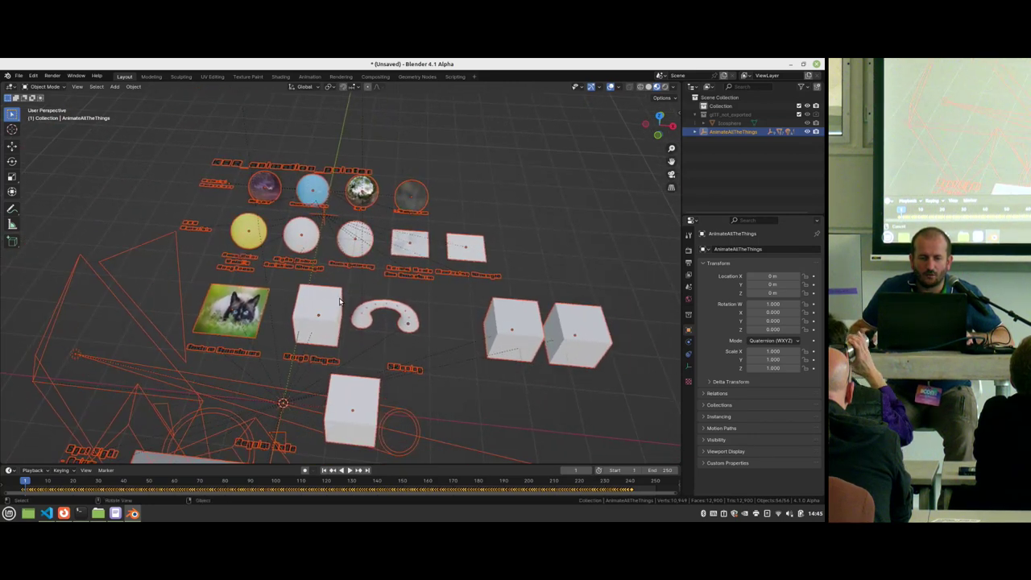
# Step: Play the animation and select the cat texture plane and the Transparency, Volume and IOR spheres in turn to observe them
pyautogui.scroll(2, 339, 301)
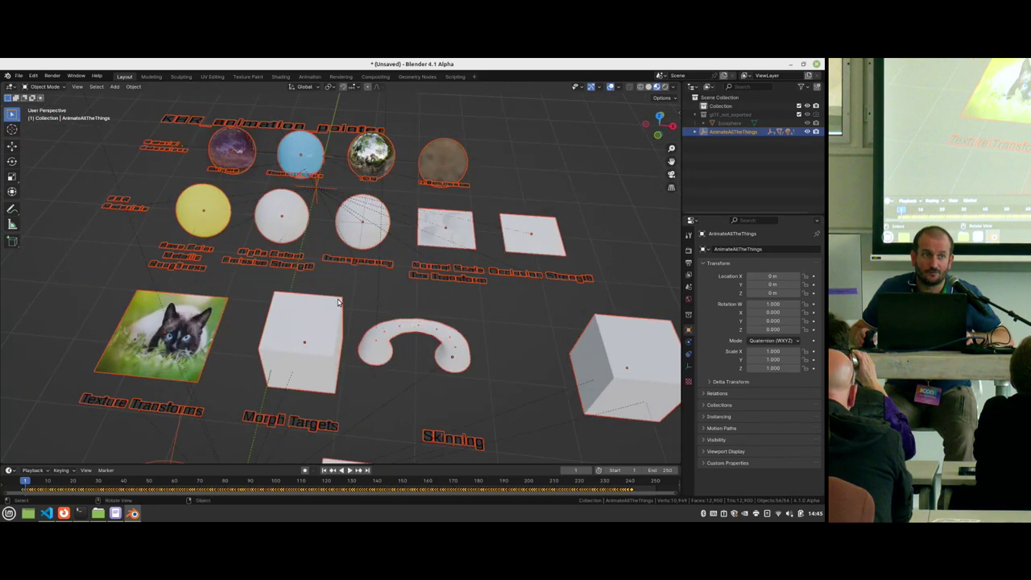
pyautogui.keyDown('shift'); pyautogui.moveTo(338, 301); pyautogui.dragTo(467, 267, button='middle'); pyautogui.keyUp('shift')
pyautogui.scroll(3, 362, 350)
pyautogui.click(362, 351)
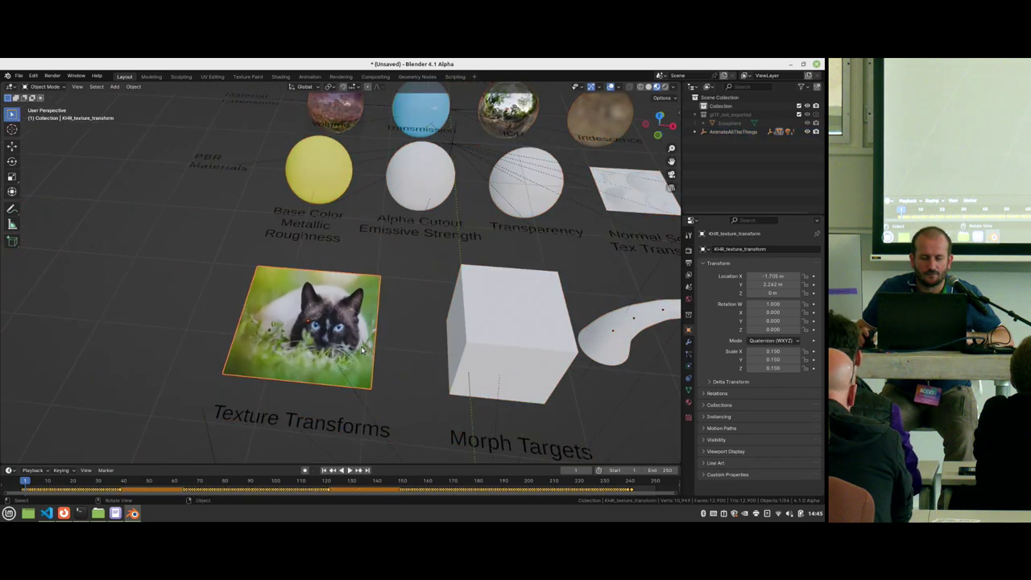
pyautogui.press('space')
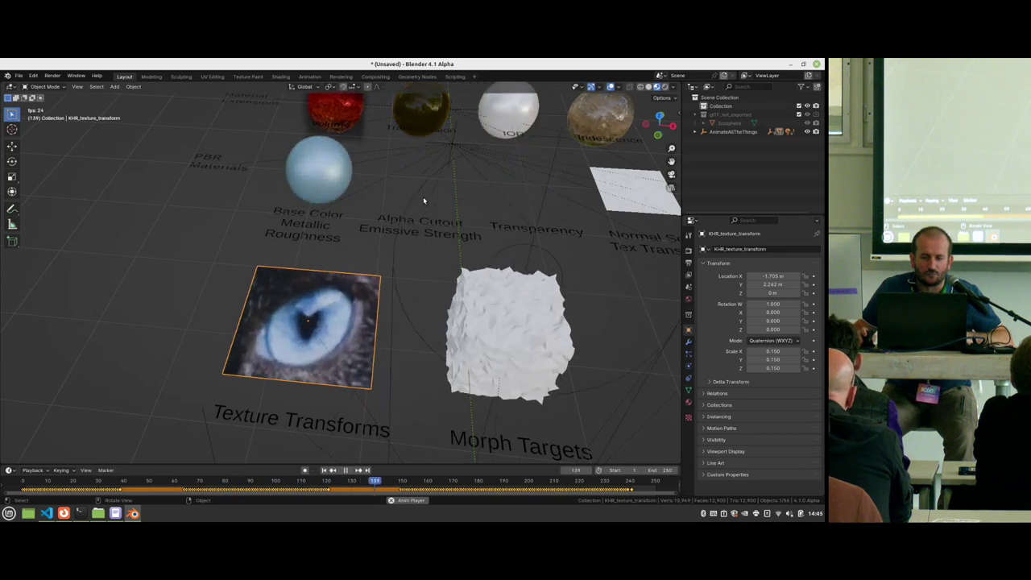
pyautogui.click(532, 198)
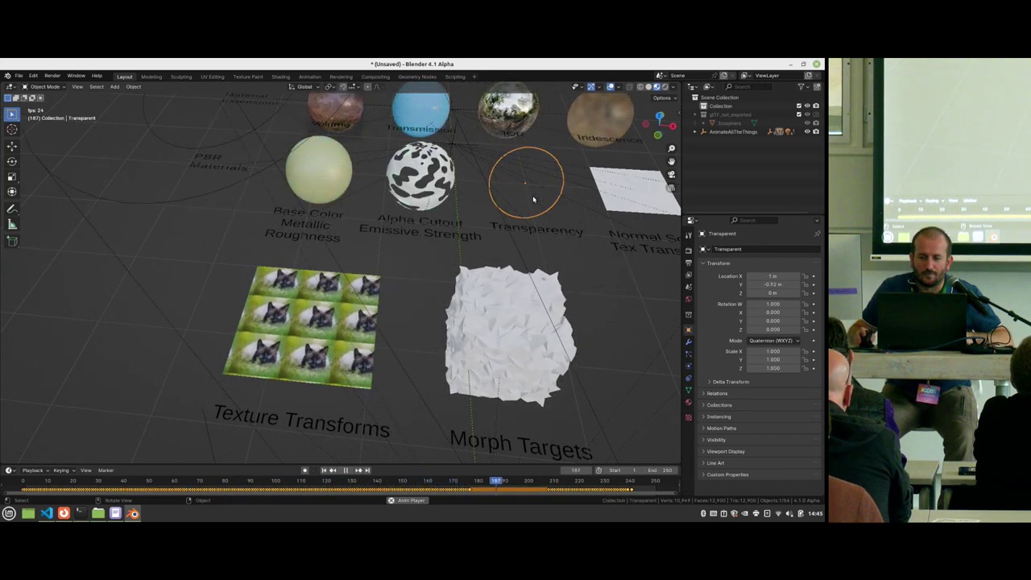
pyautogui.click(306, 145)
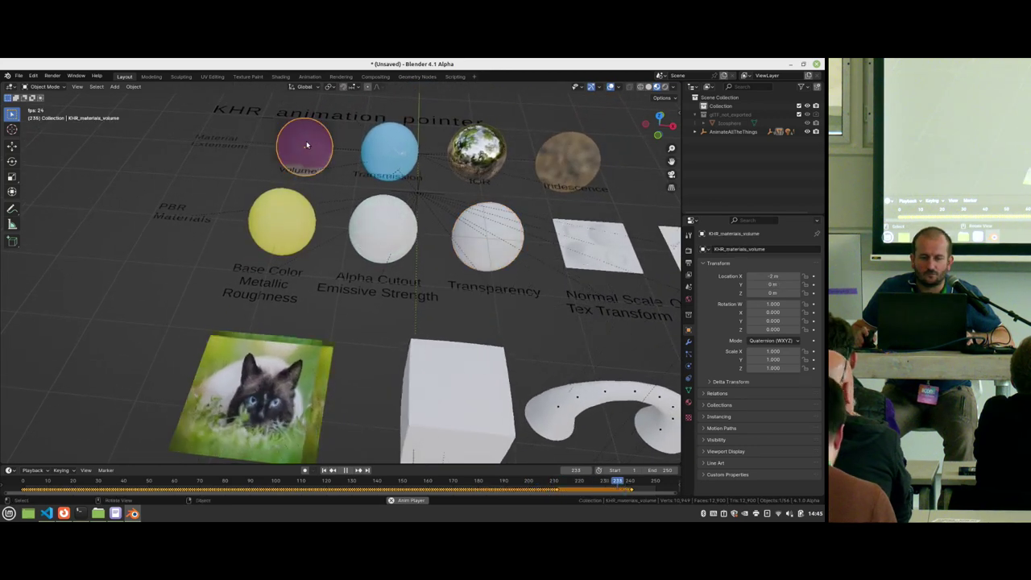
pyautogui.click(482, 150)
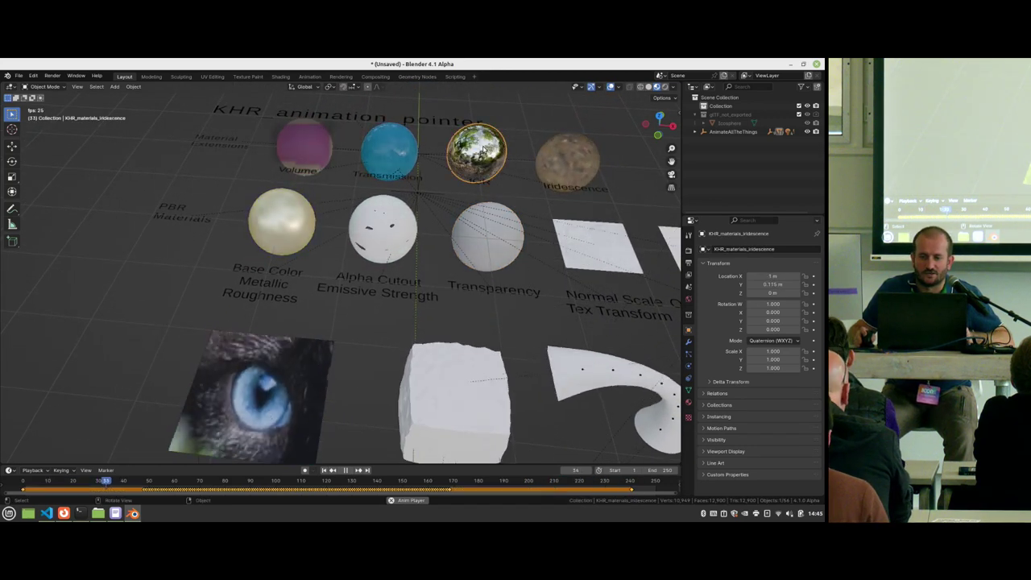
# Step: Split the 3D viewport vertically and change the new area to the Shader Editor
pyautogui.moveTo(679, 83); pyautogui.dragTo(286, 135)
pyautogui.click(295, 86)
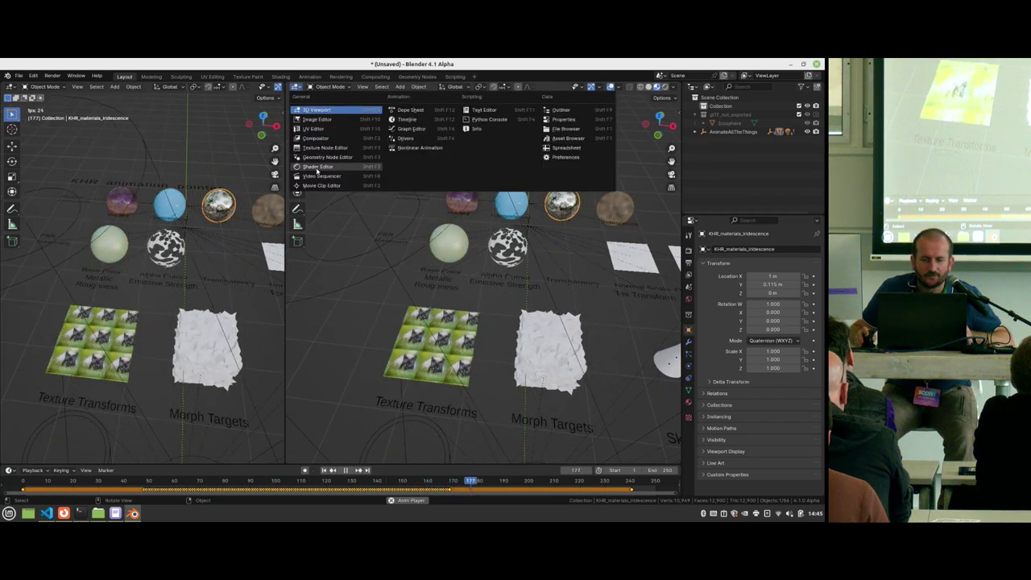
pyautogui.click(316, 166)
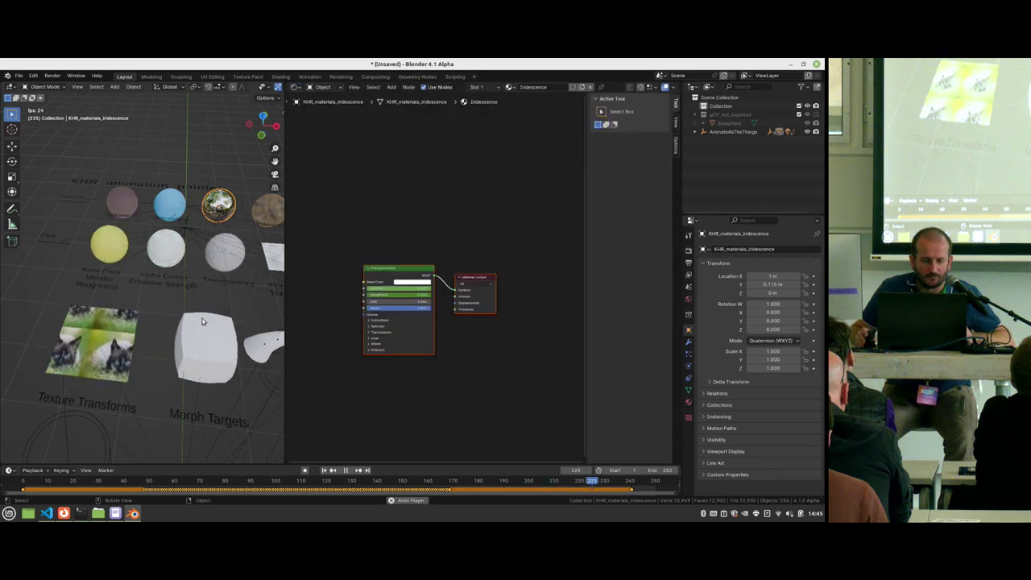
# Step: Select the cat texture plane, frame its material nodes and play the animation to examine the Mapping node's animated location and scale
pyautogui.click(93, 343)
pyautogui.press('Escape')
pyautogui.press('Home')
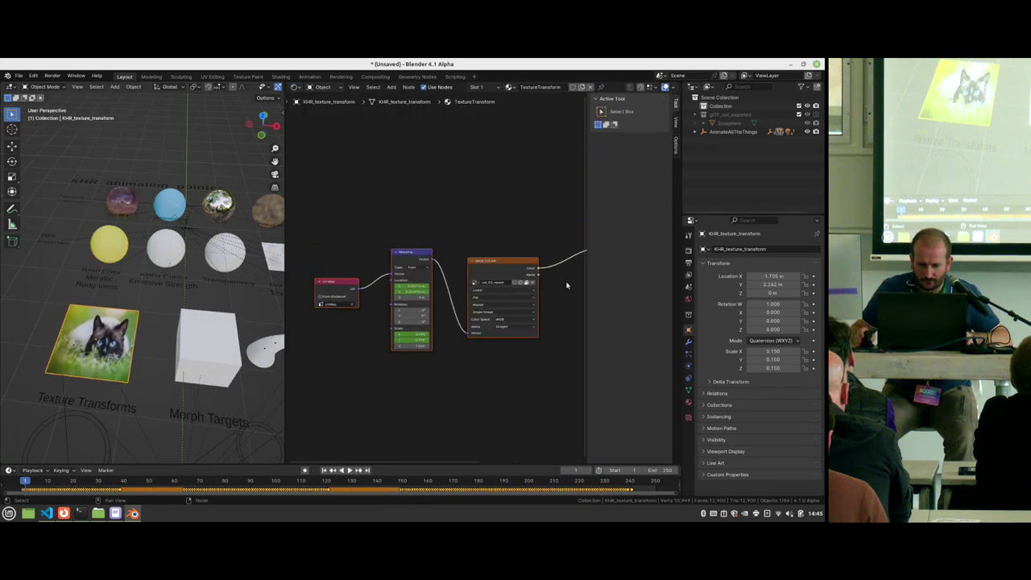
pyautogui.scroll(2, 566, 285)
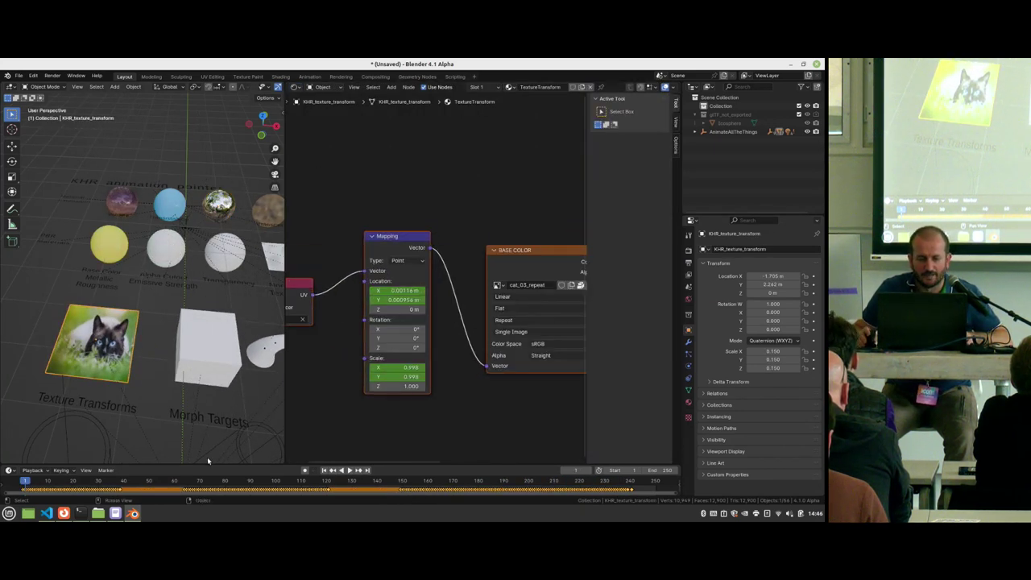
pyautogui.press('space')
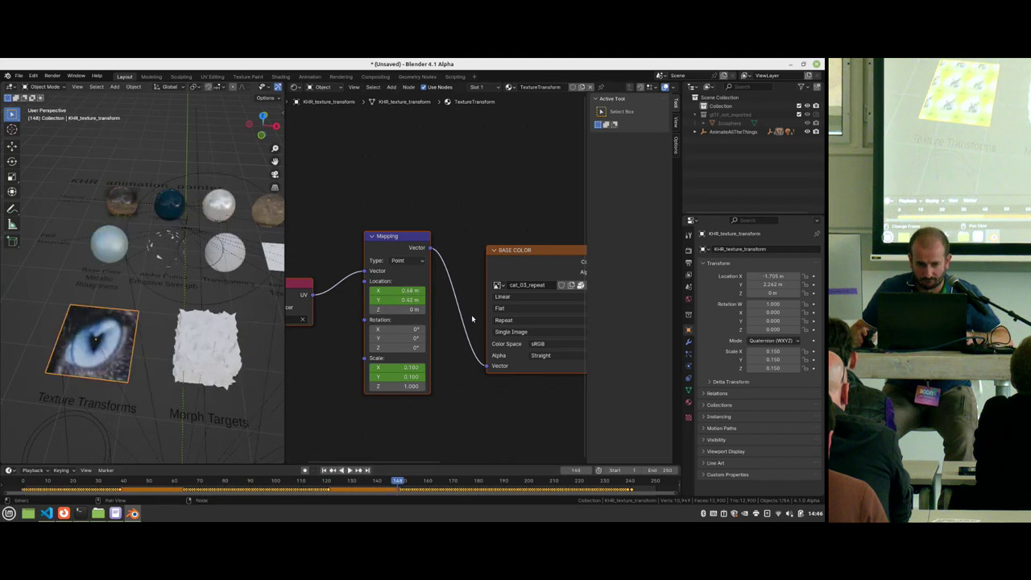
# Step: Select the spheres labelled IOR and Iridescence in turn and examine their animated Principled BSDF properties
pyautogui.scroll(3, 241, 314)
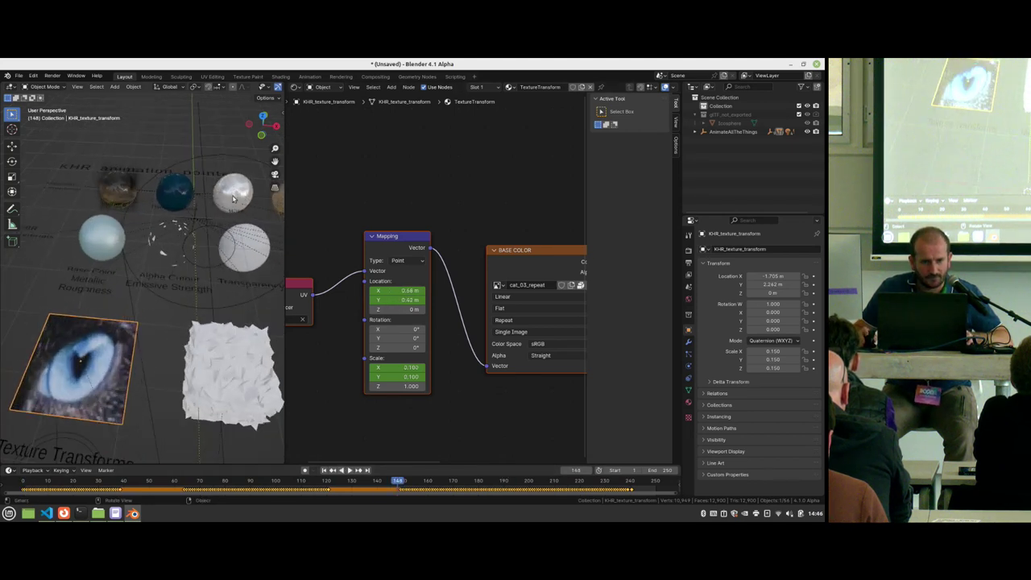
pyautogui.click(236, 193)
pyautogui.scroll(-3, 492, 298)
pyautogui.scroll(4, 418, 302)
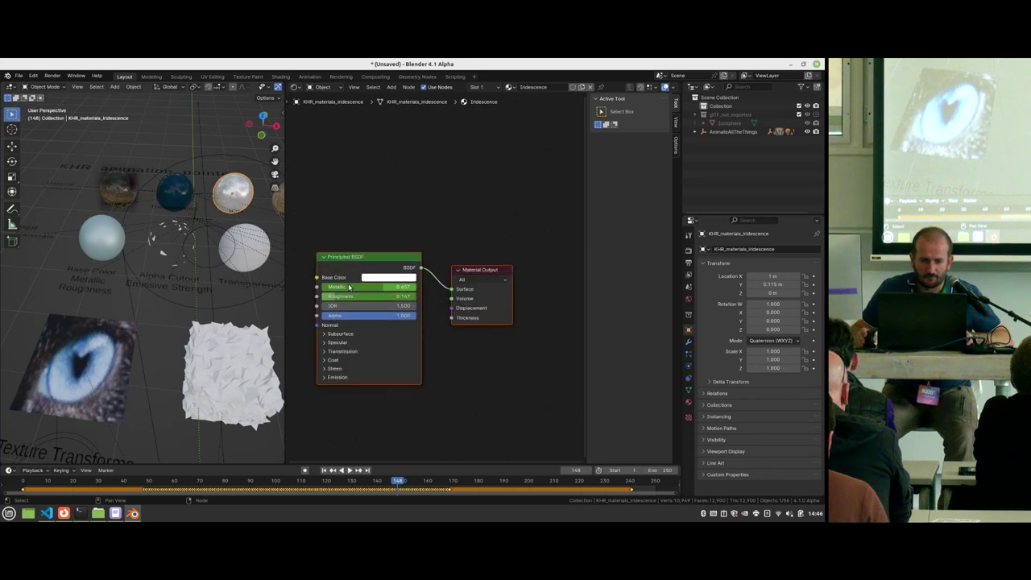
pyautogui.moveTo(228, 235); pyautogui.dragTo(206, 215, button='middle')
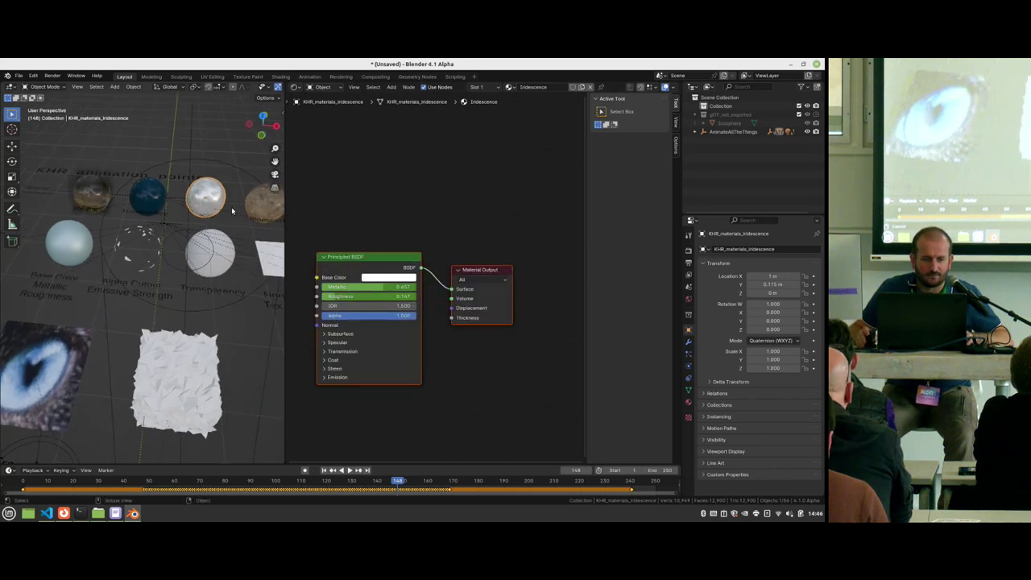
pyautogui.click(264, 202)
pyautogui.moveTo(264, 201); pyautogui.dragTo(220, 342, button='middle')
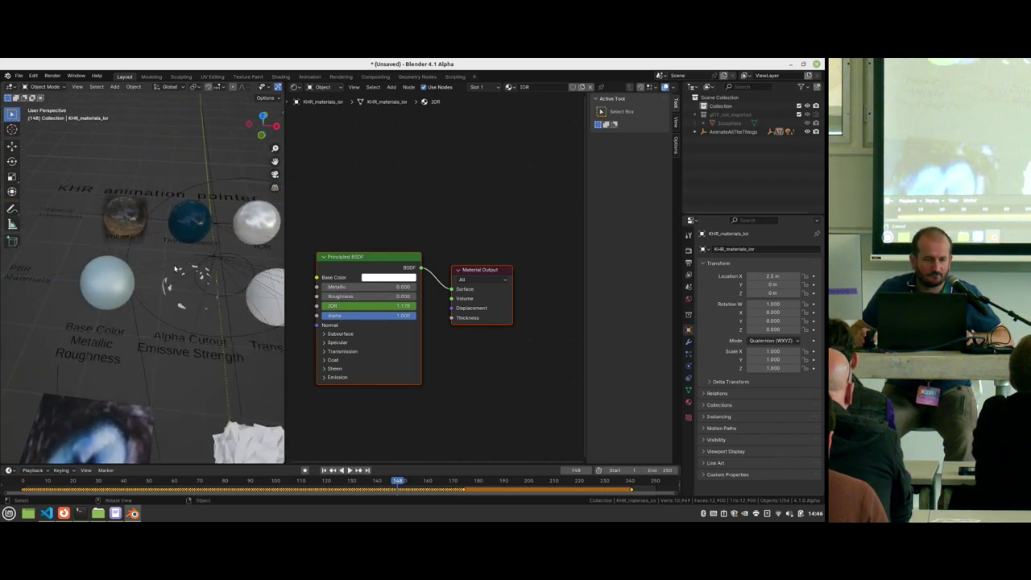
# Step: Select the Volume sphere, examine its animated thickness and density nodes, and move the glTF Material Output node away from Volume Absorption
pyautogui.click(125, 217)
pyautogui.scroll(-2, 488, 386)
pyautogui.moveTo(488, 386); pyautogui.dragTo(494, 242, button='middle')
pyautogui.scroll(2, 490, 243)
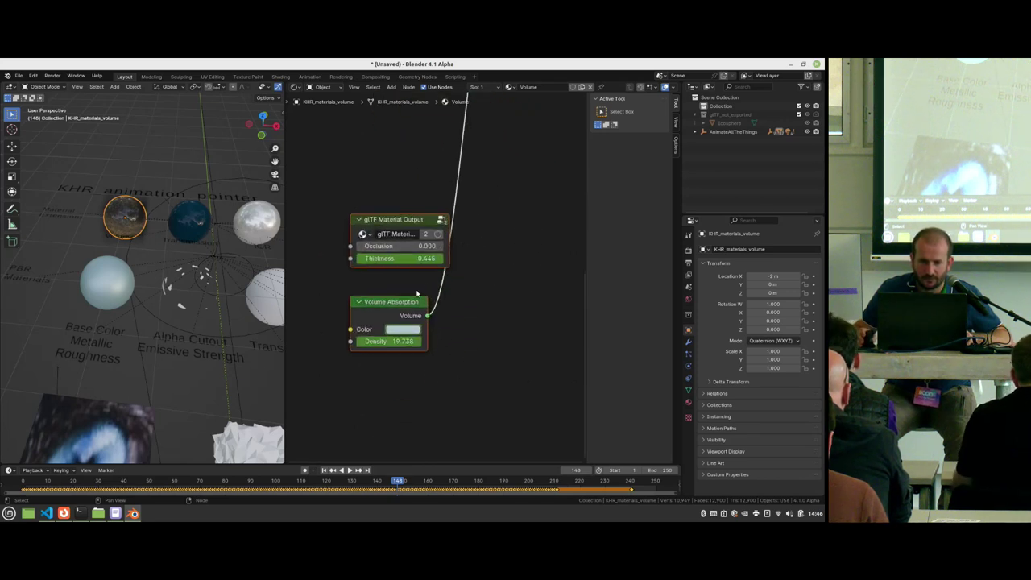
pyautogui.scroll(-5, 480, 325)
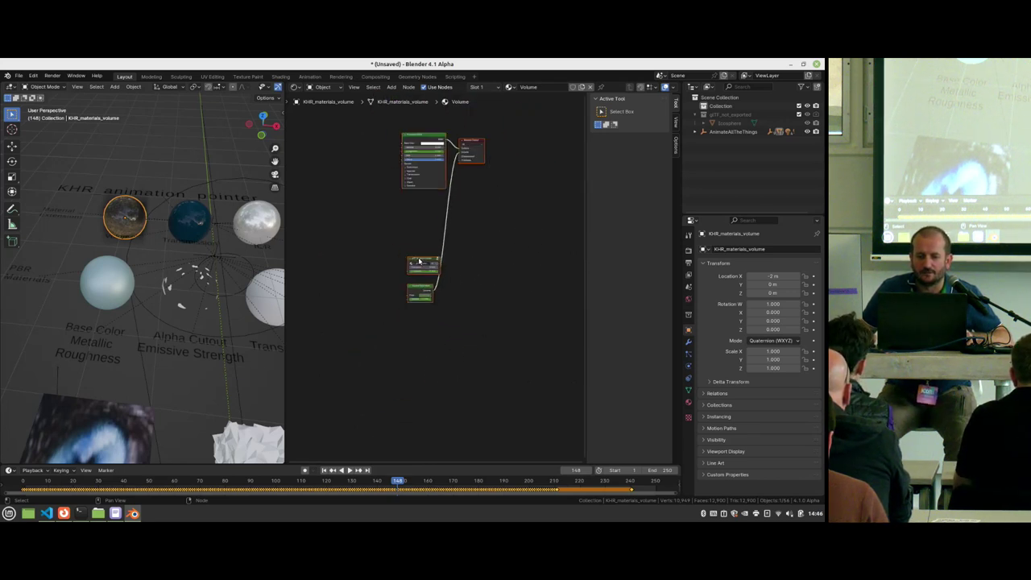
pyautogui.moveTo(425, 259); pyautogui.dragTo(407, 216)
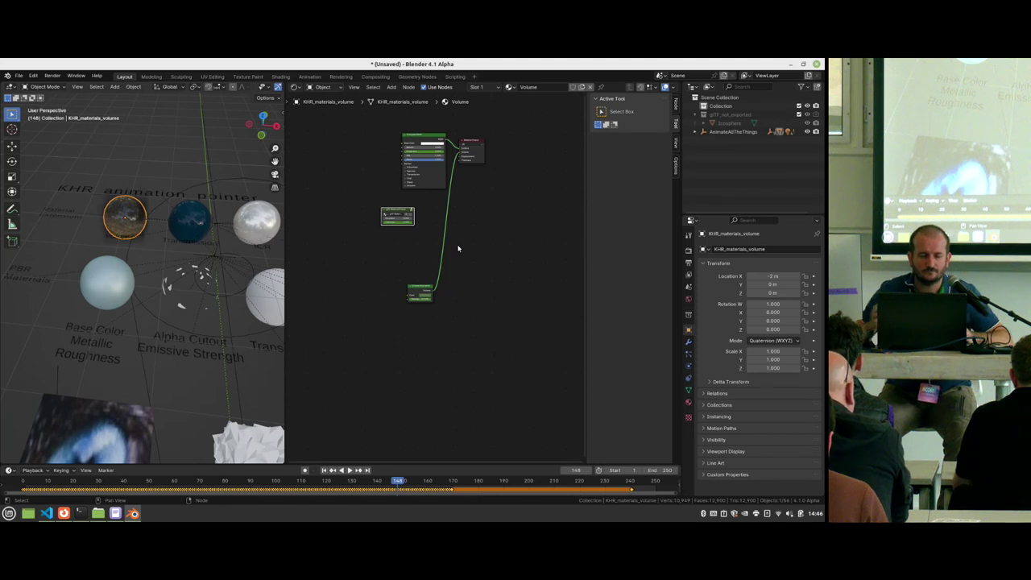
pyautogui.scroll(-8, 173, 326)
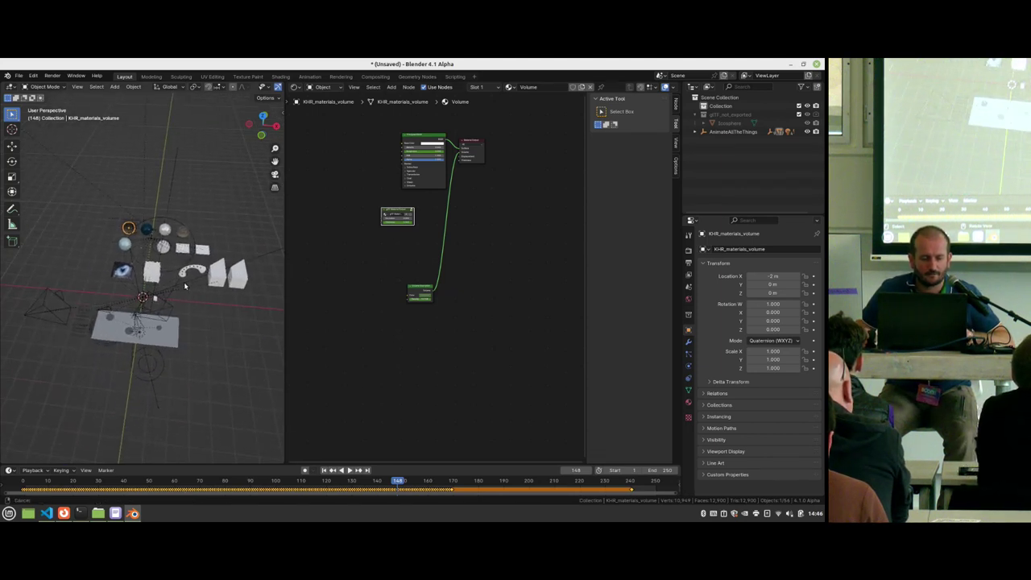
pyautogui.click(65, 513)
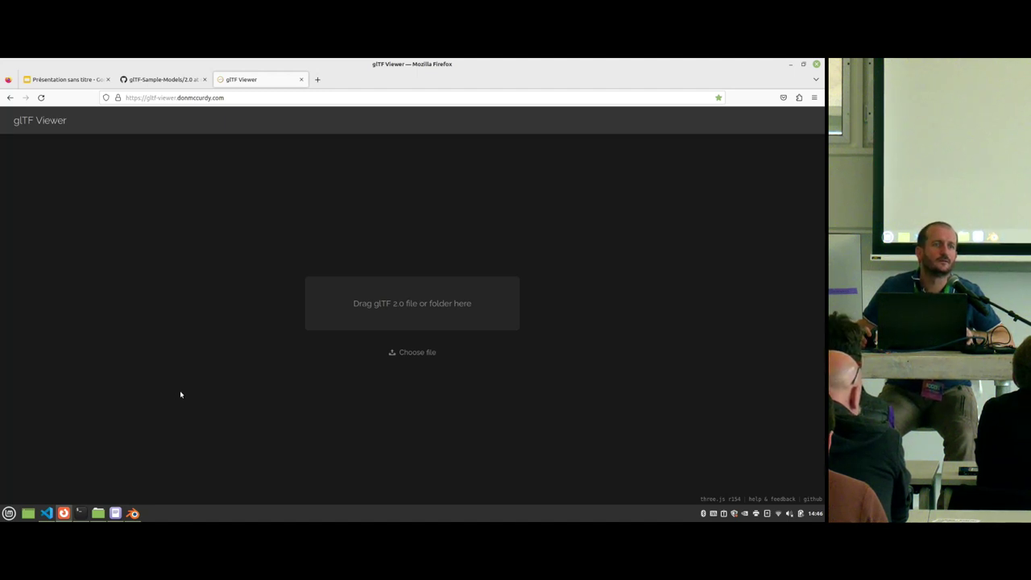
pyautogui.hotkey('alt', 'Tab')
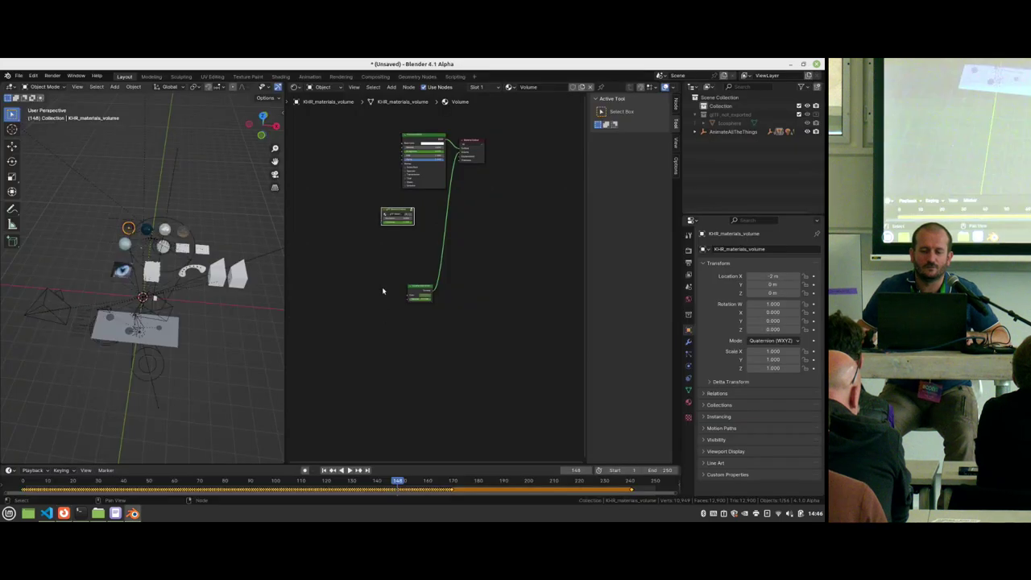
# Step: Select the Transparency sphere and play part of the animation to examine the animated alpha in its Principled BSDF
pyautogui.scroll(5, 218, 228)
pyautogui.scroll(3, 218, 228)
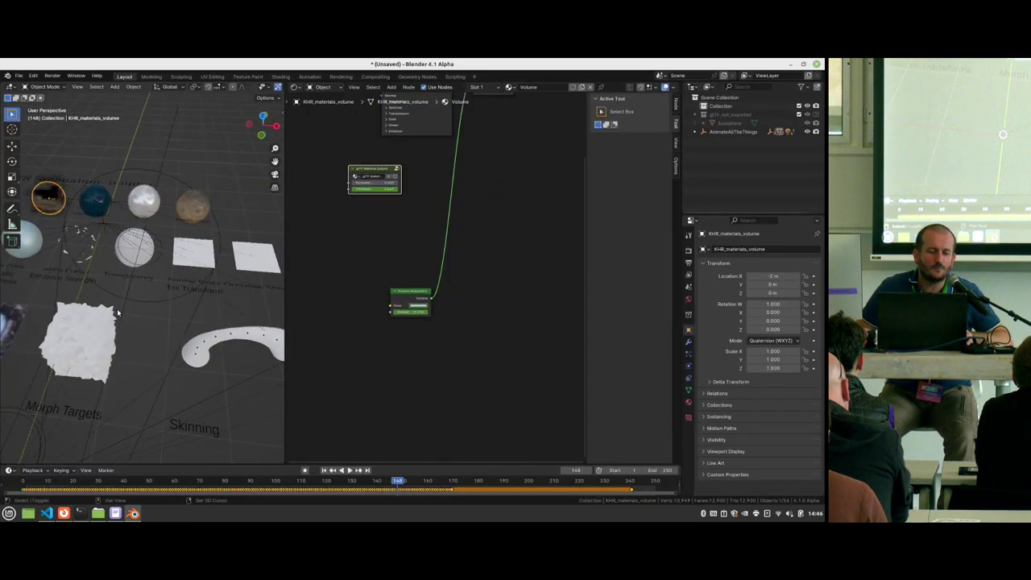
pyautogui.click(133, 248)
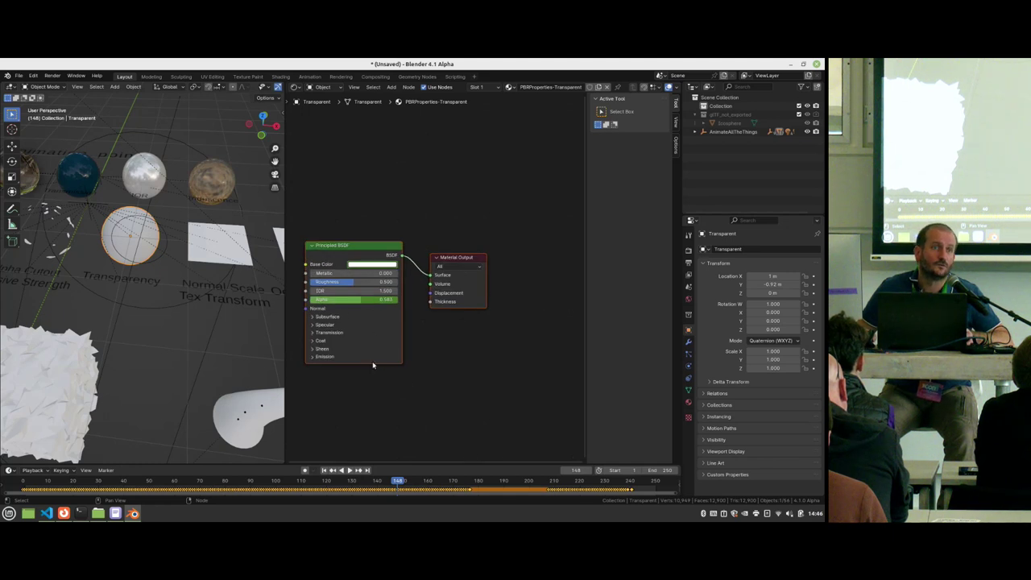
pyautogui.click(245, 481)
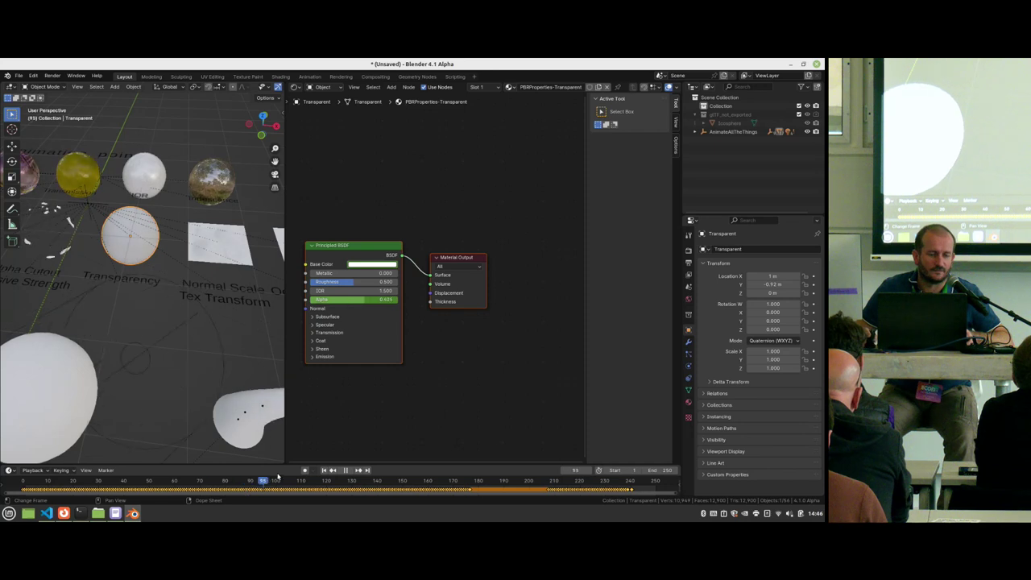
pyautogui.press('space')
pyautogui.keyDown('shift'); pyautogui.moveTo(183, 263); pyautogui.dragTo(226, 273, button='middle'); pyautogui.keyUp('shift')
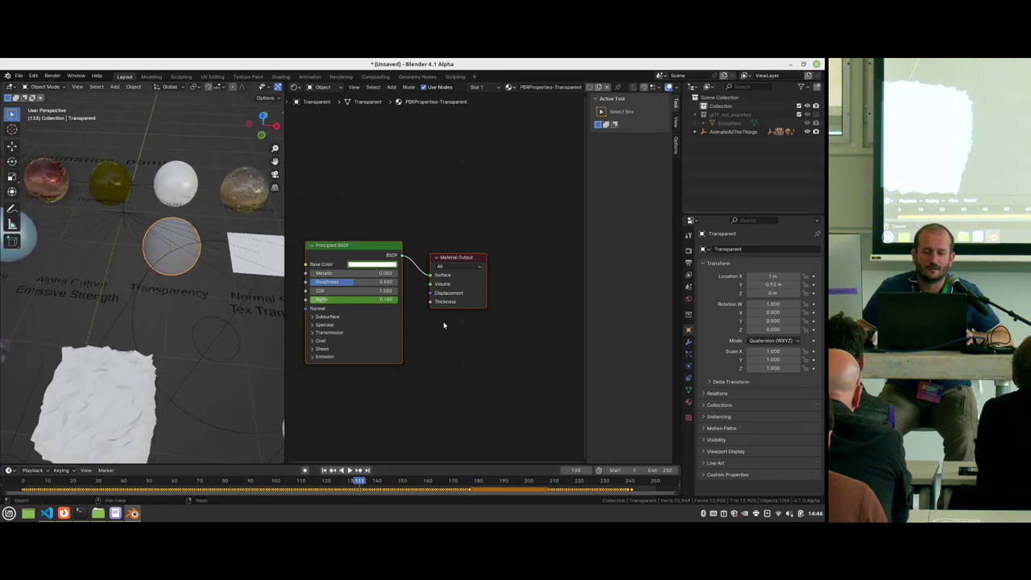
pyautogui.moveTo(365, 249); pyautogui.dragTo(383, 246)
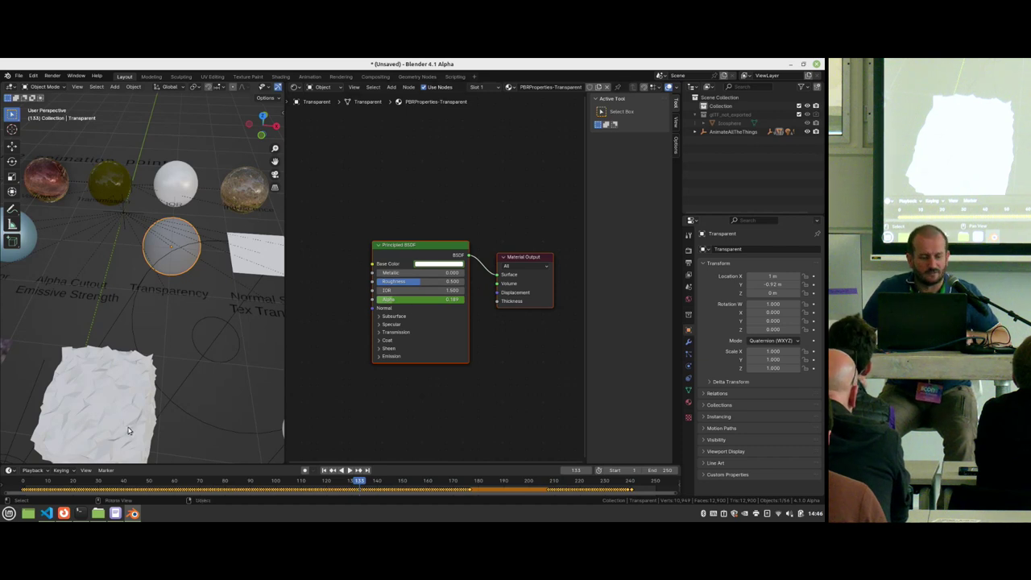
# Step: Switch to the Google Slides presentation in Firefox and bring the last slides into view in the slide list
pyautogui.click(64, 513)
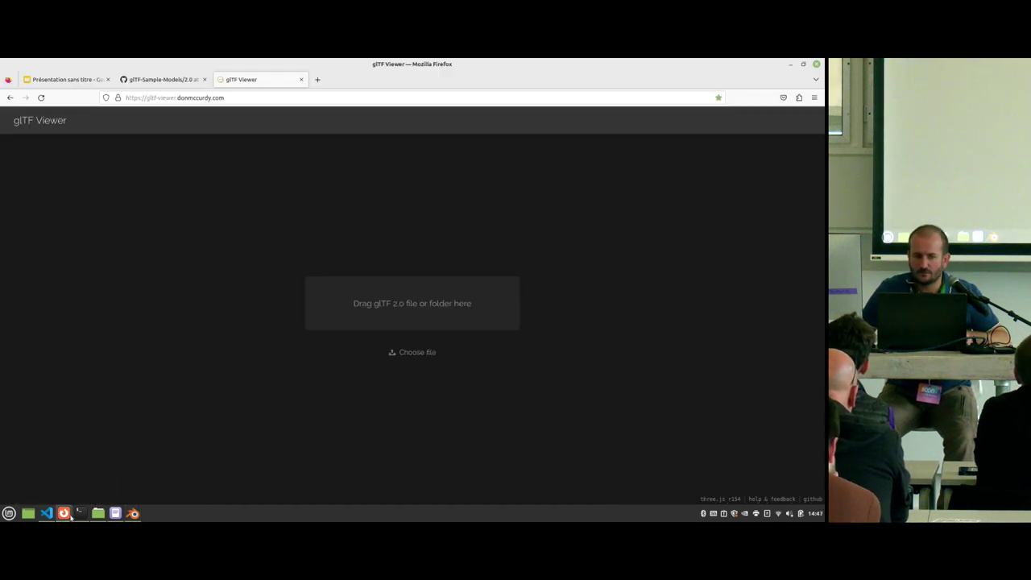
pyautogui.click(81, 79)
pyautogui.scroll(-2, 48, 386)
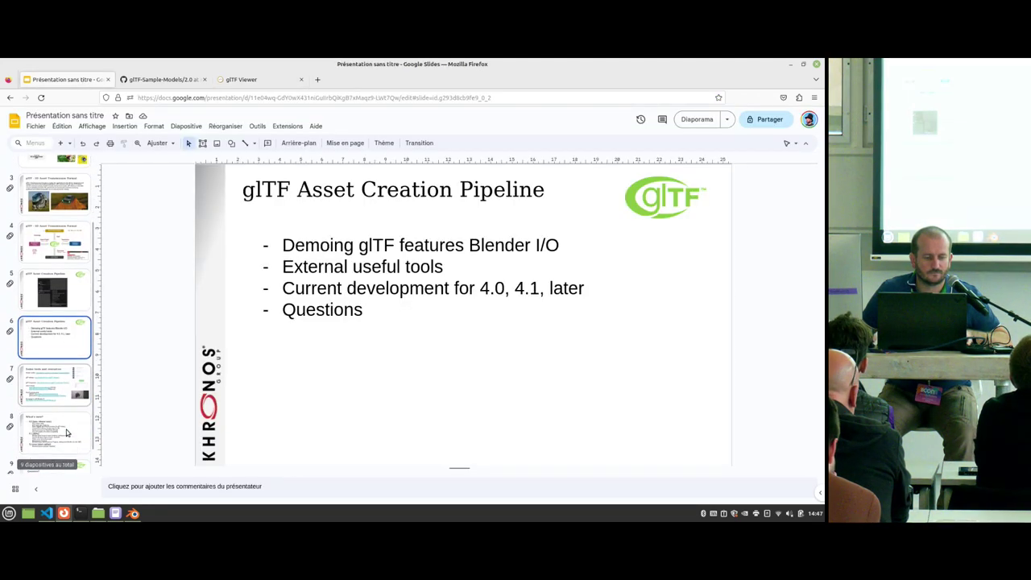